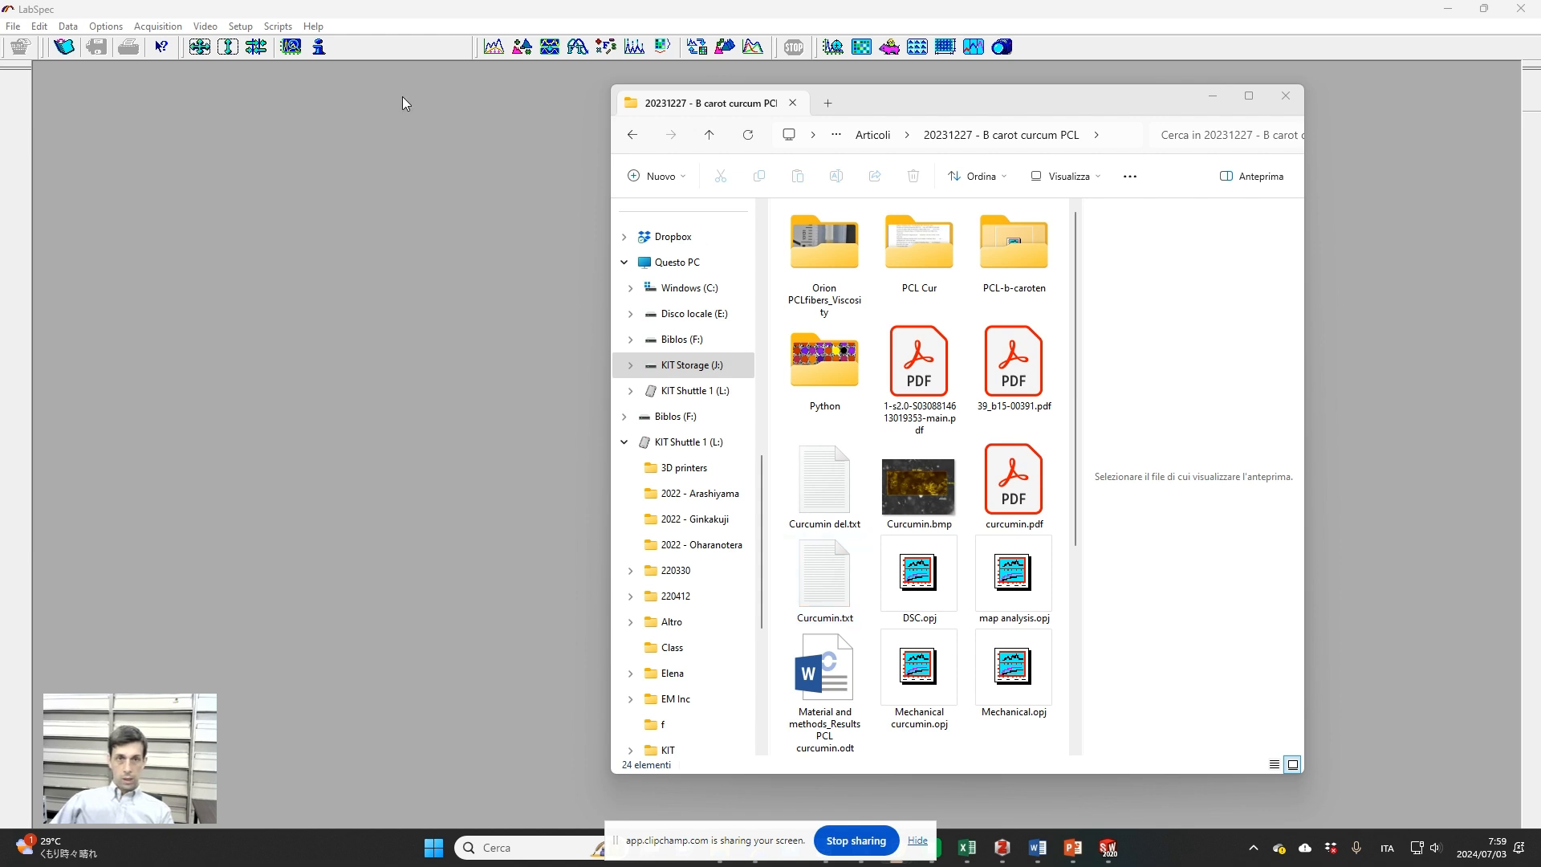
Step: Open Curcumin.txt to examine its header lines and data columns, and close it
{"action": "left_click", "coordinate": [802, 584]}
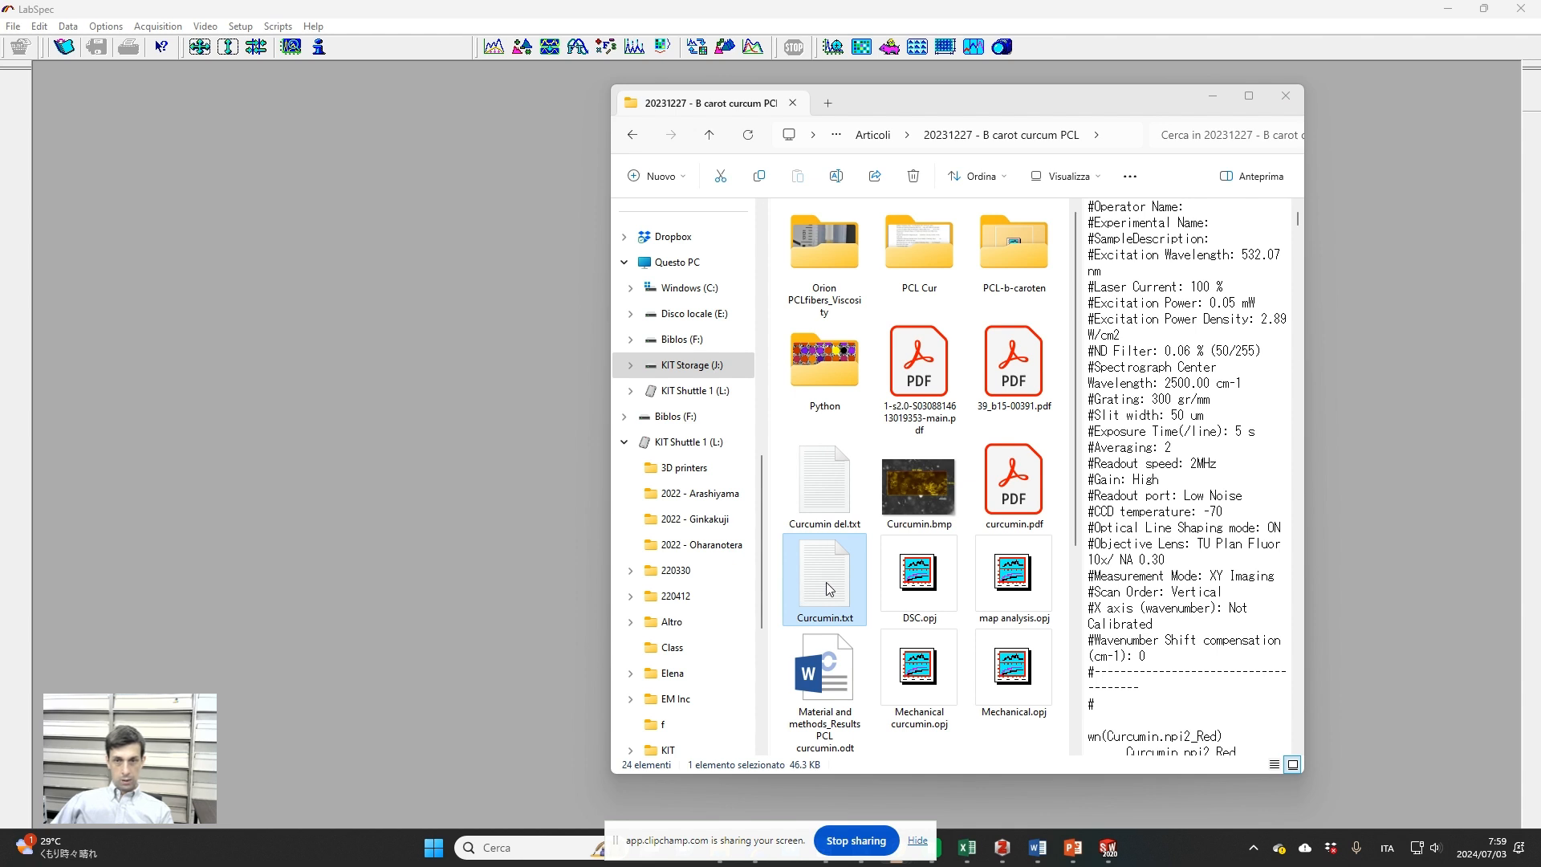
{"action": "left_click_drag", "start_coordinate": [943, 99], "coordinate": [1034, 99]}
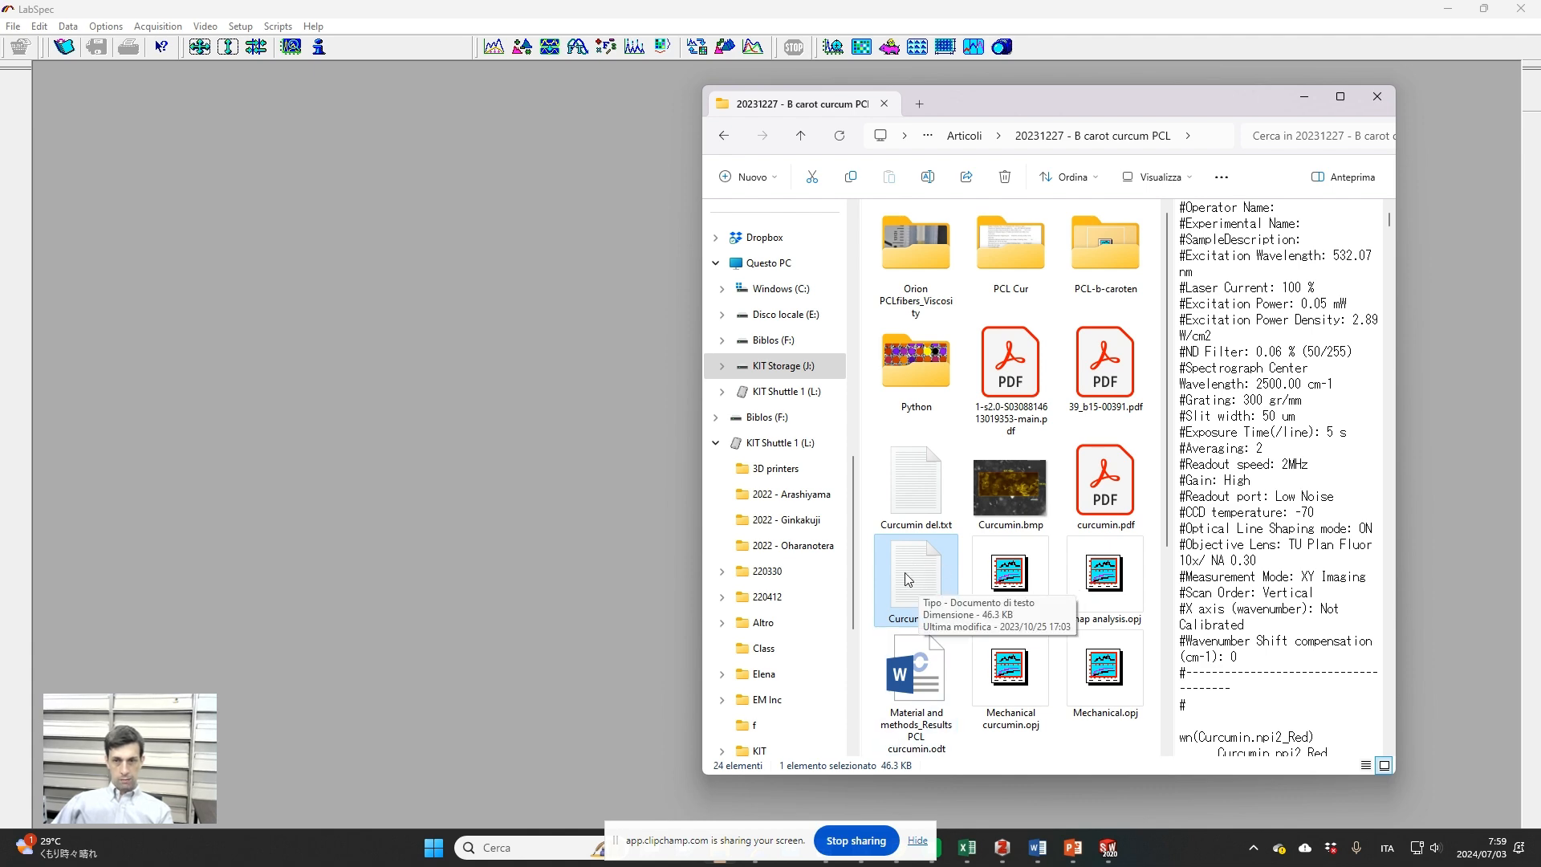
{"action": "double_click", "coordinate": [907, 576]}
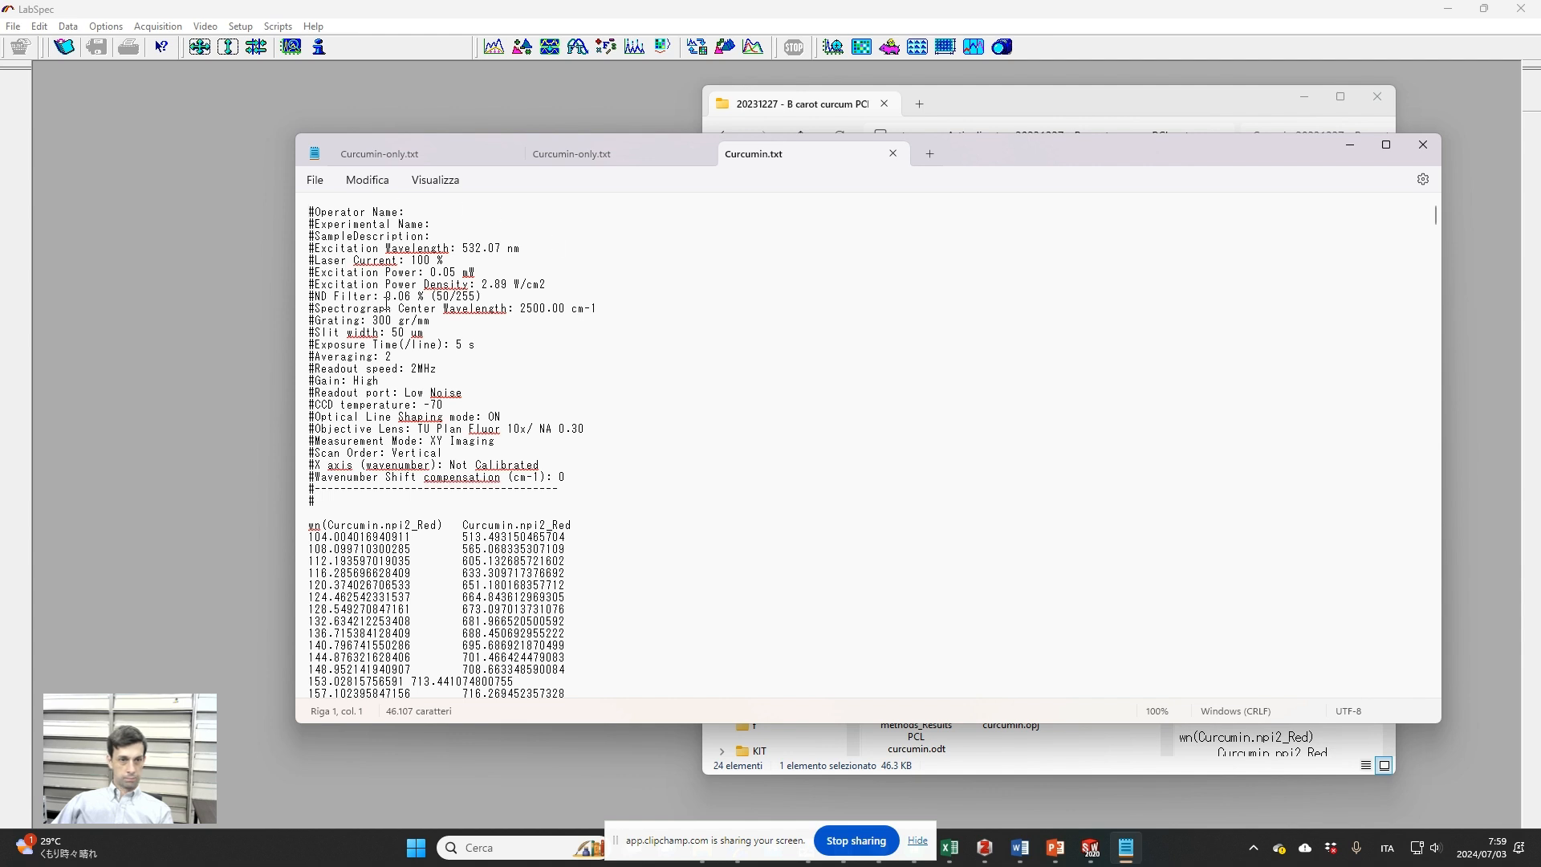
{"action": "scroll", "coordinate": [486, 452], "scroll_direction": "down", "scroll_amount": 9}
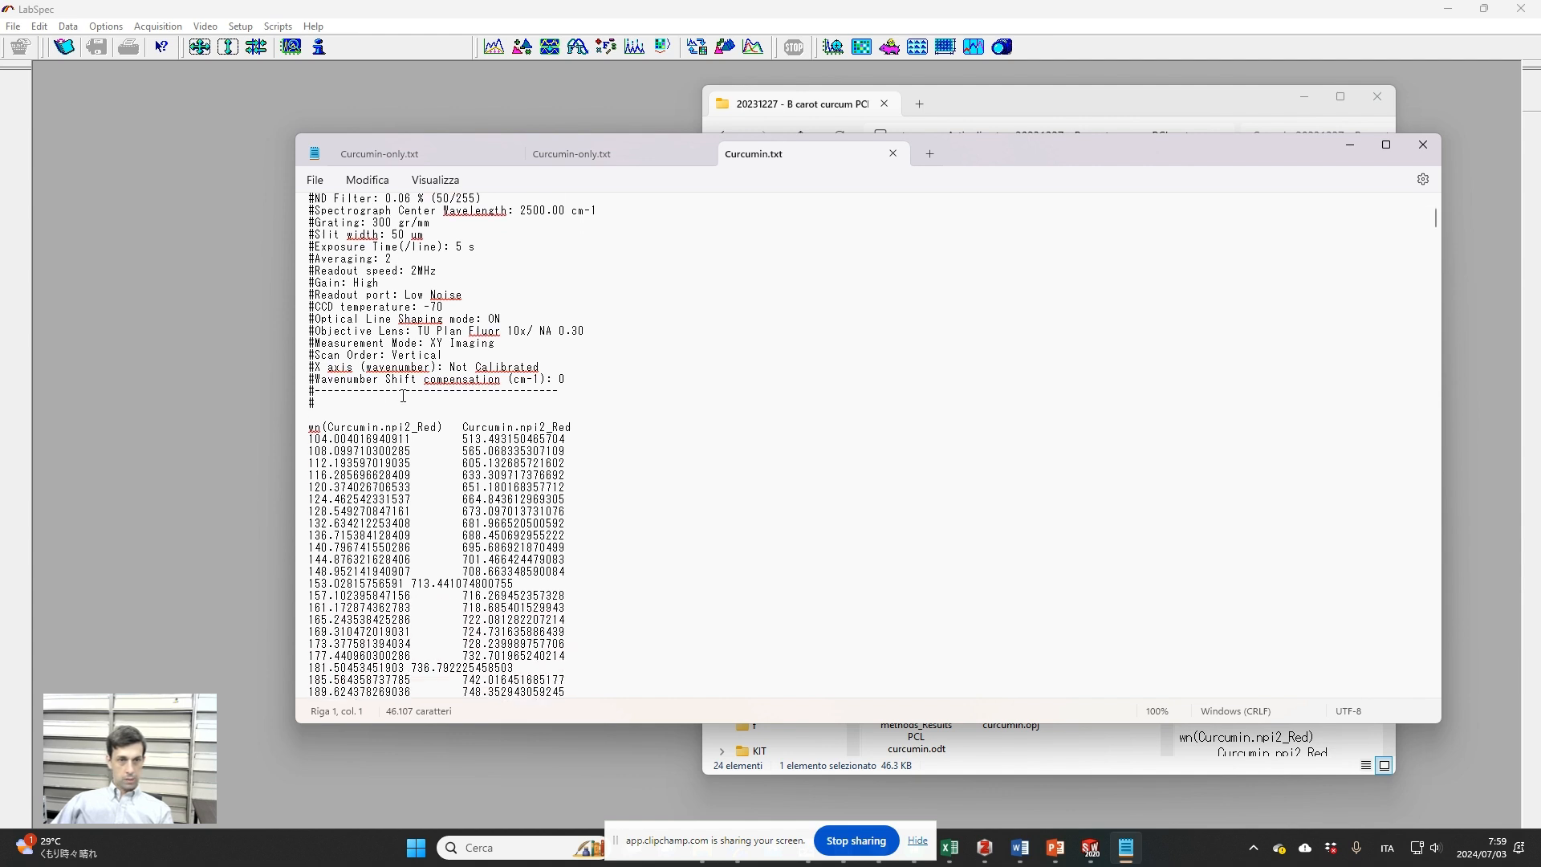
{"action": "scroll", "coordinate": [486, 452], "scroll_direction": "down", "scroll_amount": 1}
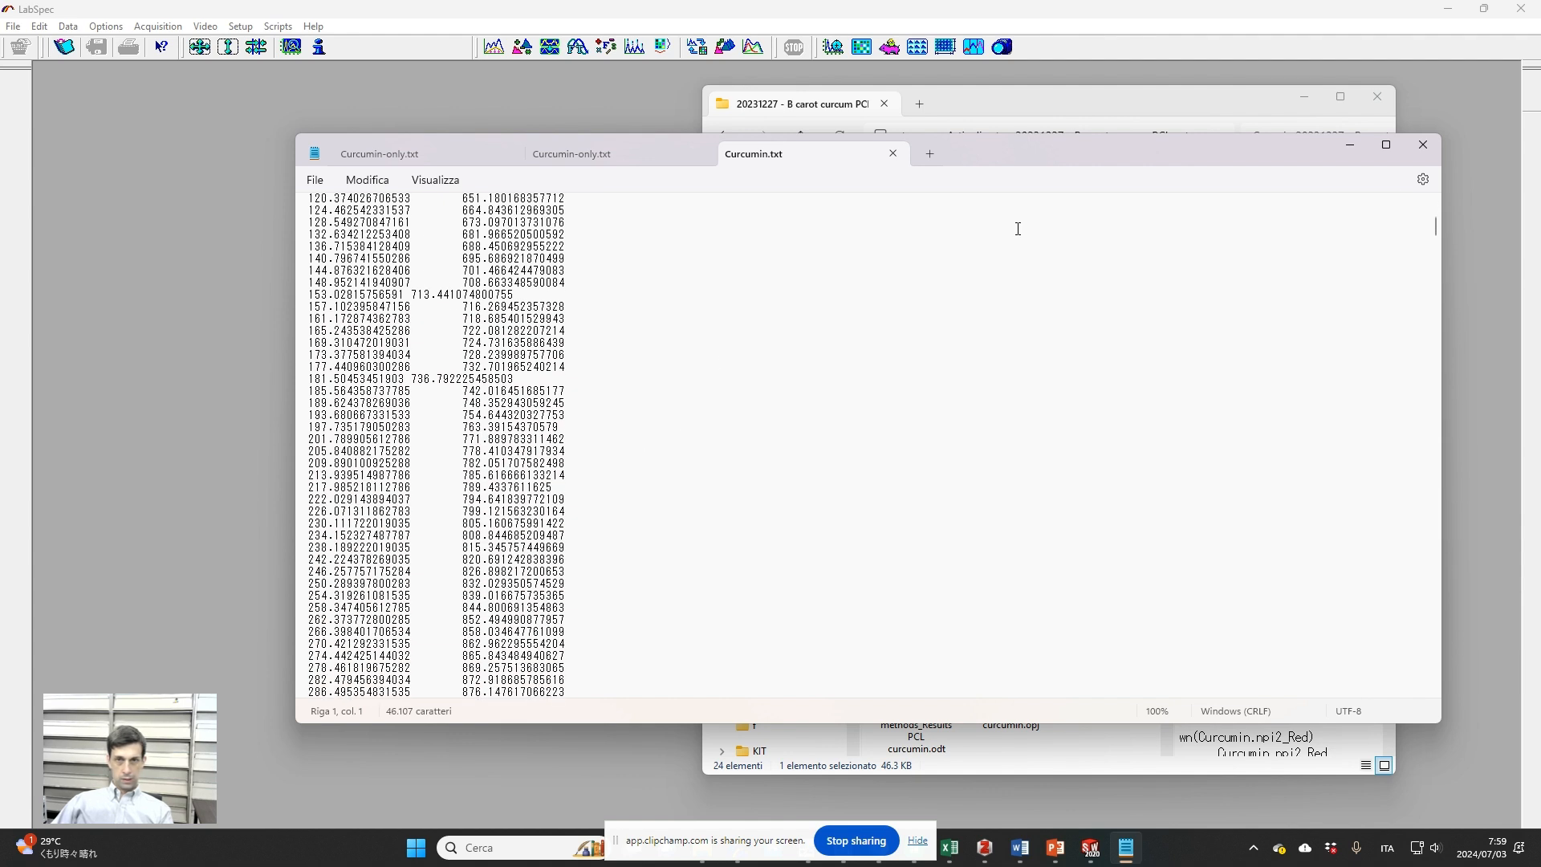
{"action": "left_click", "coordinate": [1422, 144]}
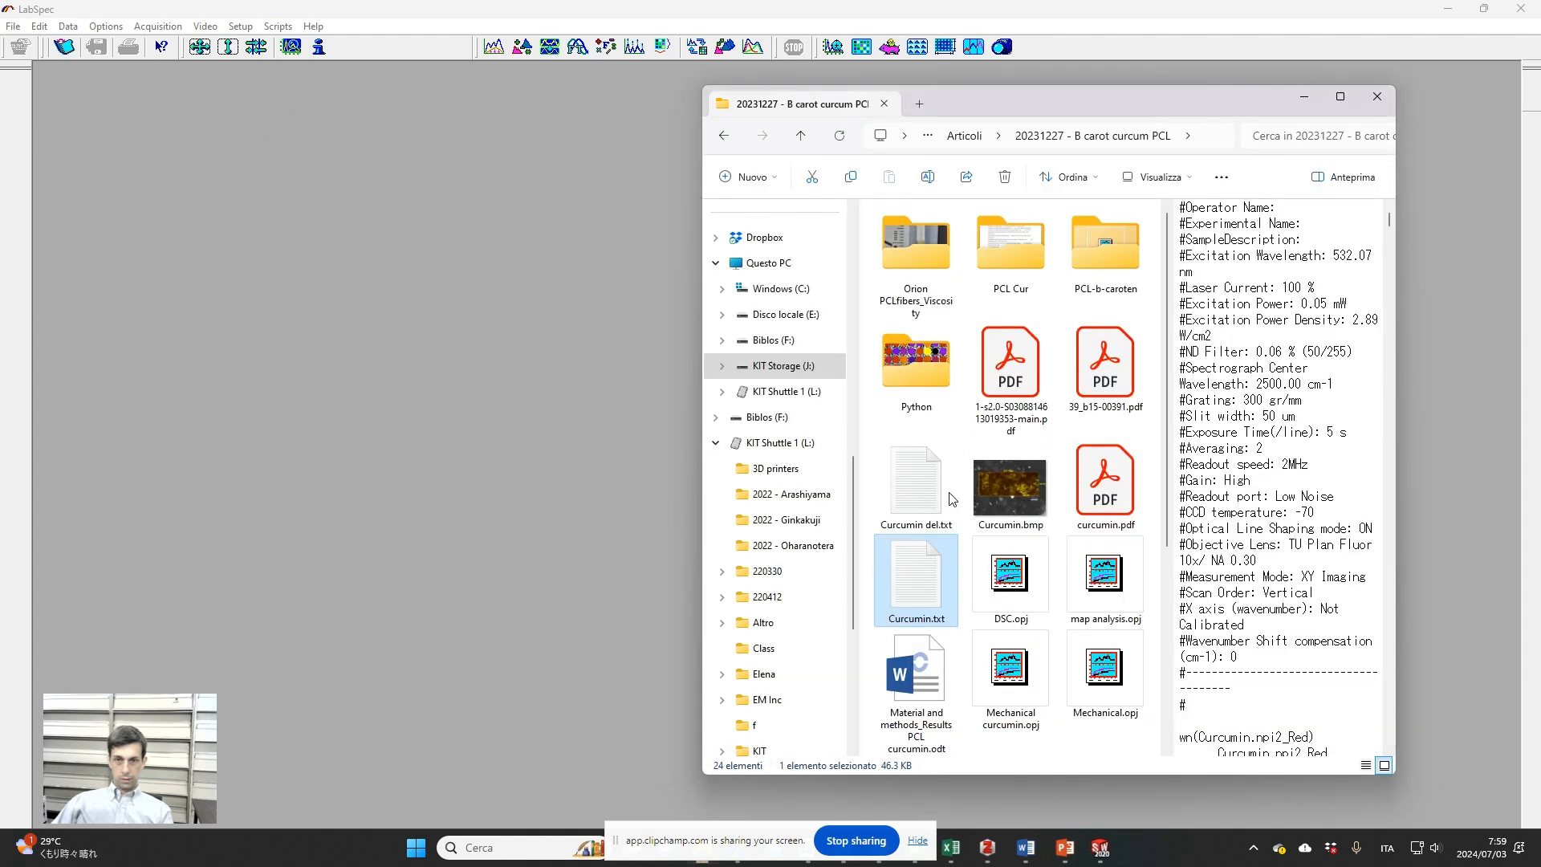
Step: Try loading the original Curcumin.txt into LabSpec, and close its spectrum
{"action": "left_click_drag", "start_coordinate": [391, 425], "coordinate": [389, 423]}
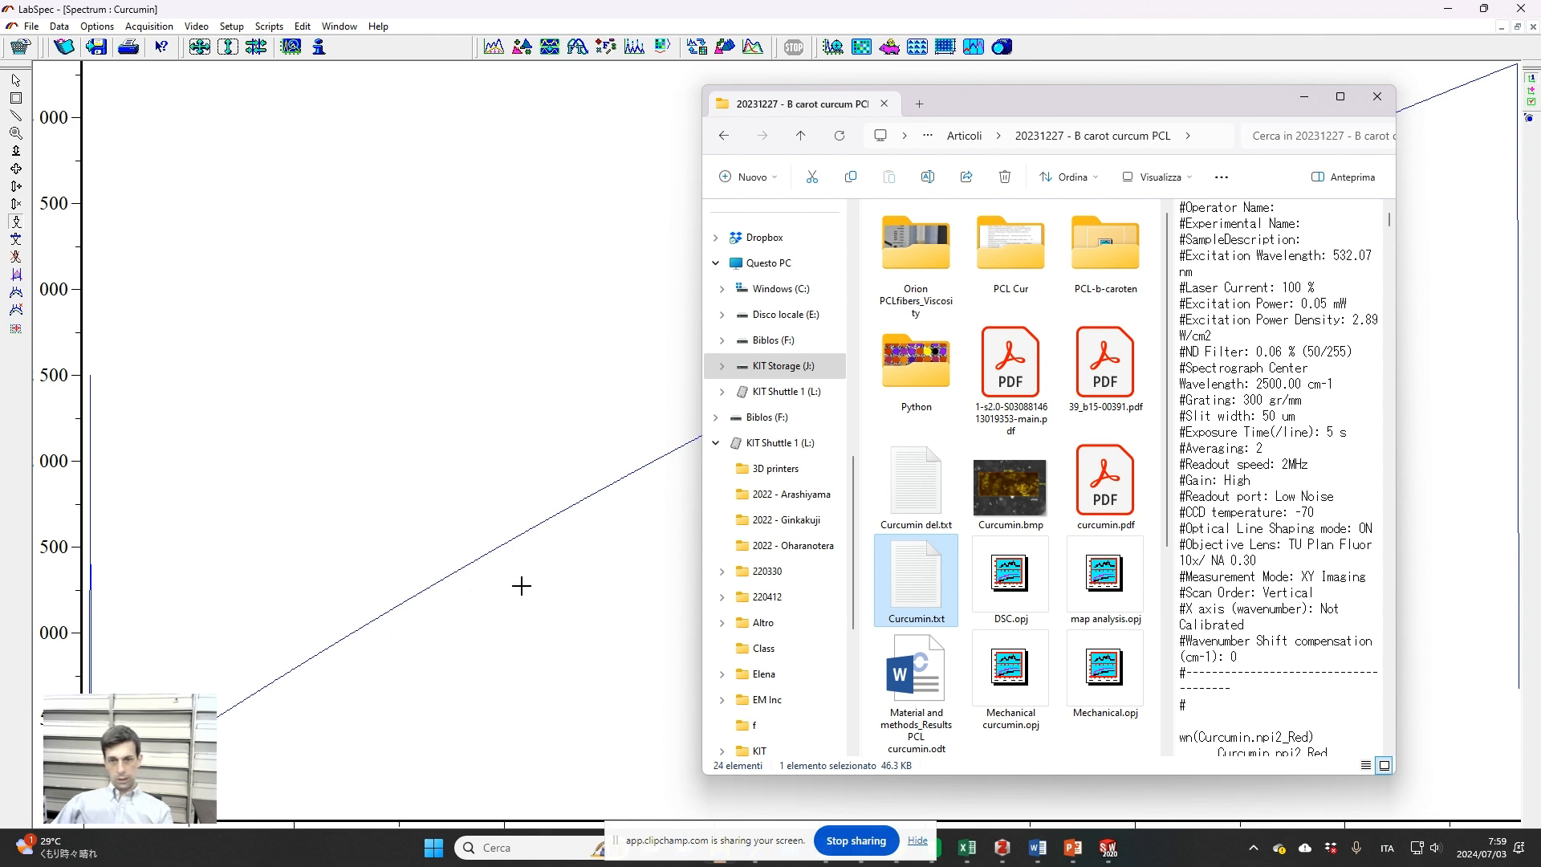
{"action": "left_click", "coordinate": [1533, 29]}
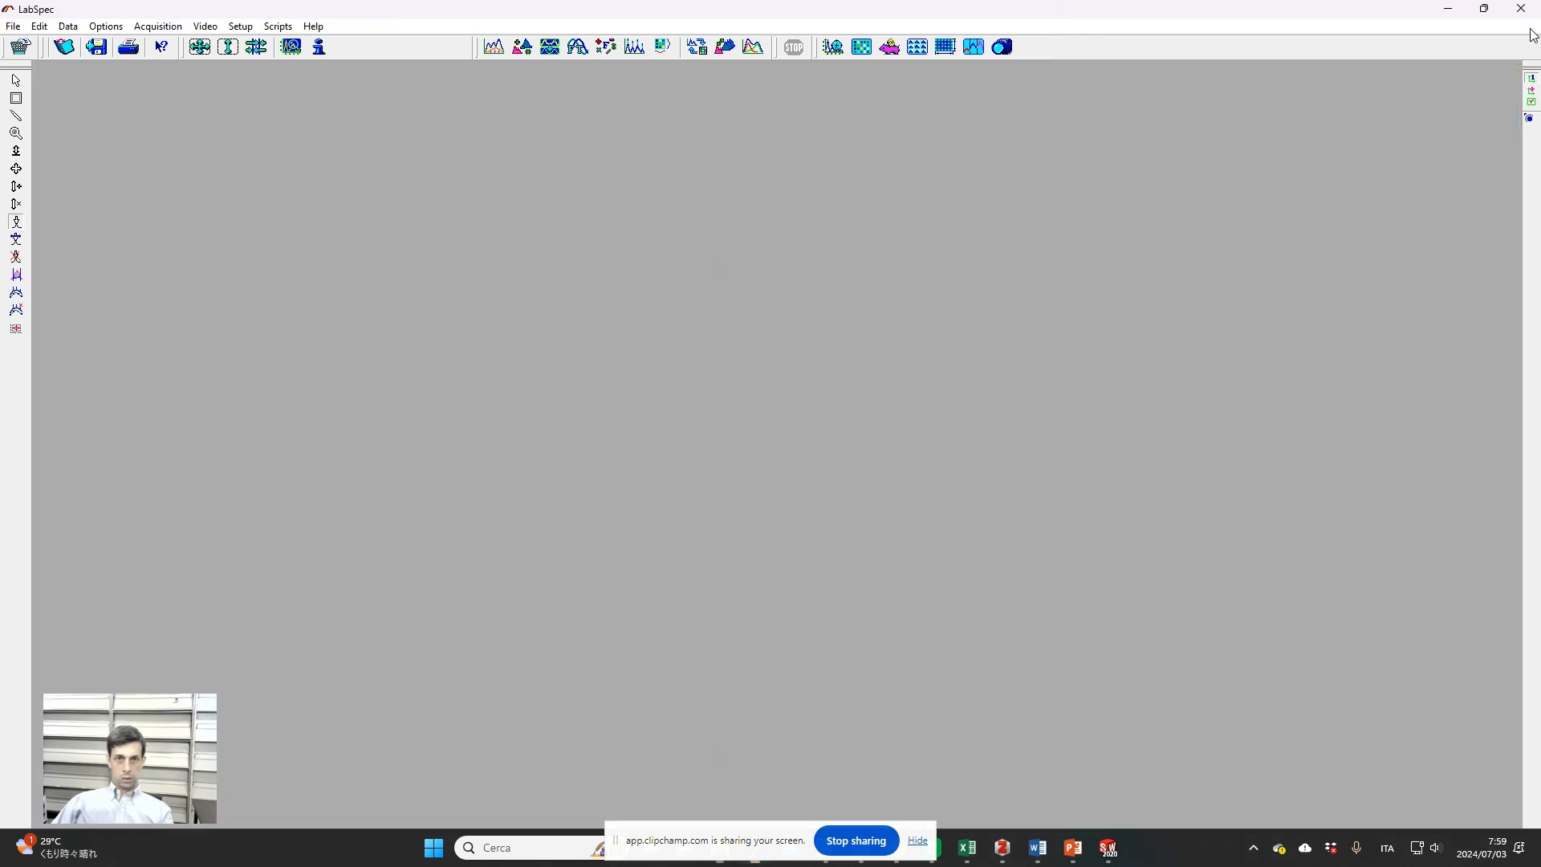
Step: Reopen Curcumin.txt in the text editor and delete all header lines above the first row of numeric data
{"action": "left_click_drag", "start_coordinate": [678, 842], "coordinate": [1068, 803]}
{"action": "left_click", "coordinate": [726, 847]}
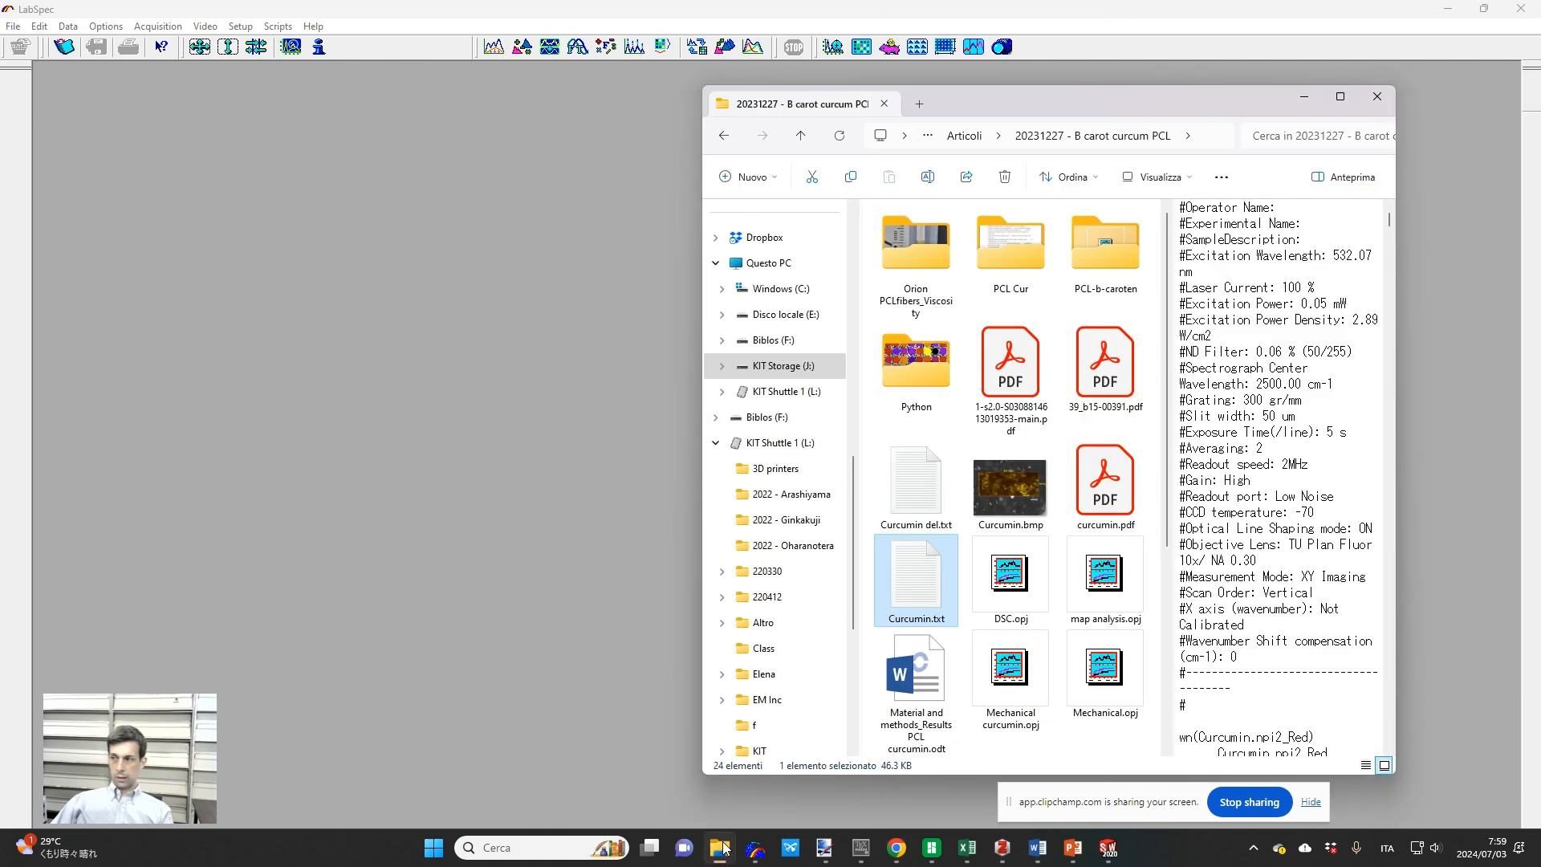
{"action": "double_click", "coordinate": [919, 570]}
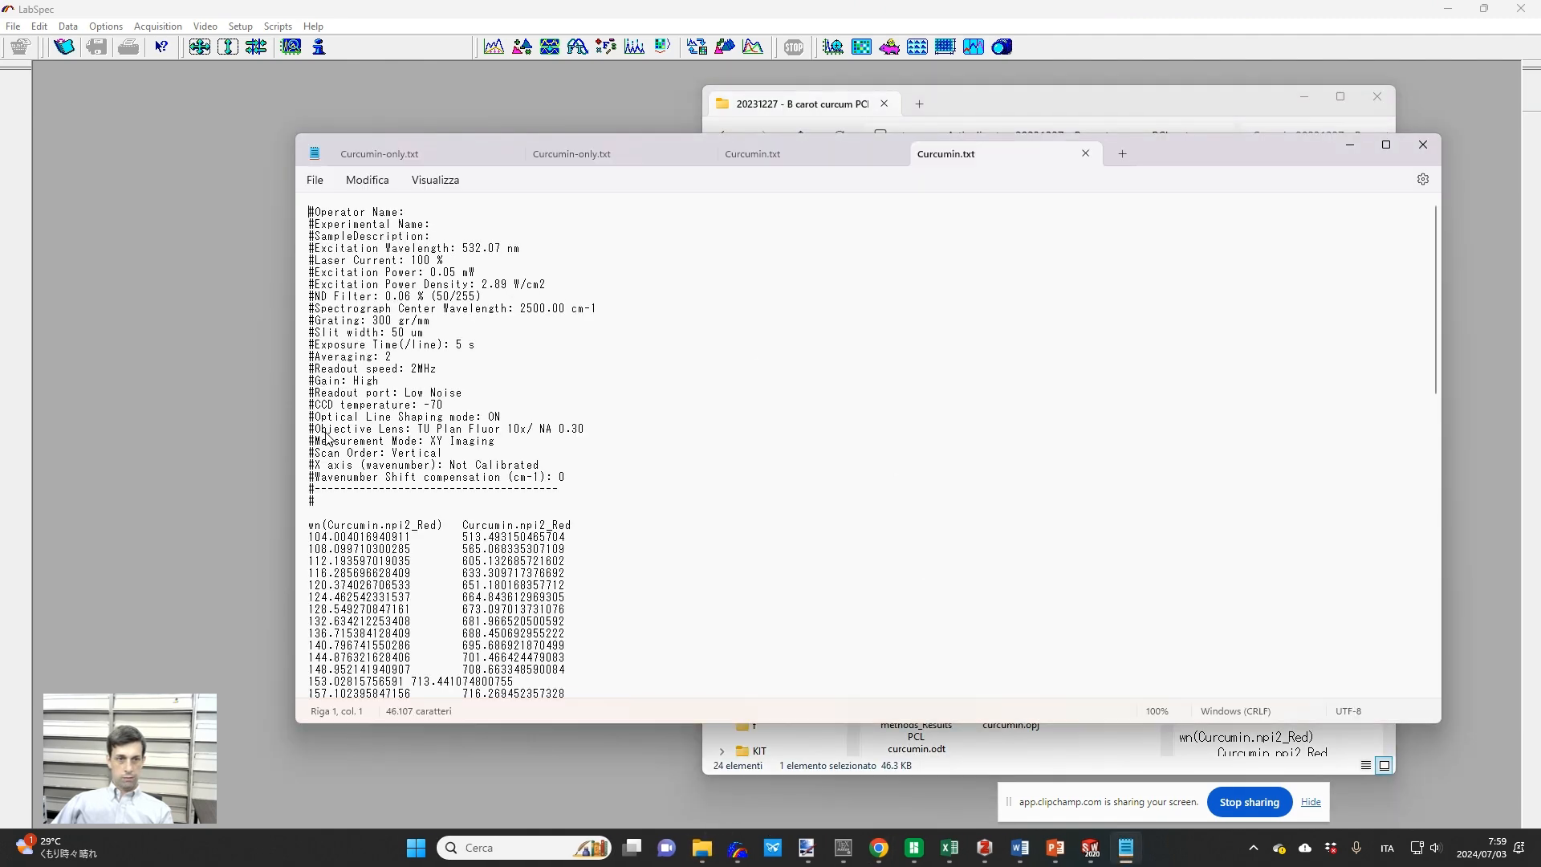
{"action": "left_click_drag", "start_coordinate": [313, 538], "coordinate": [301, 191]}
{"action": "key", "text": "Delete"}
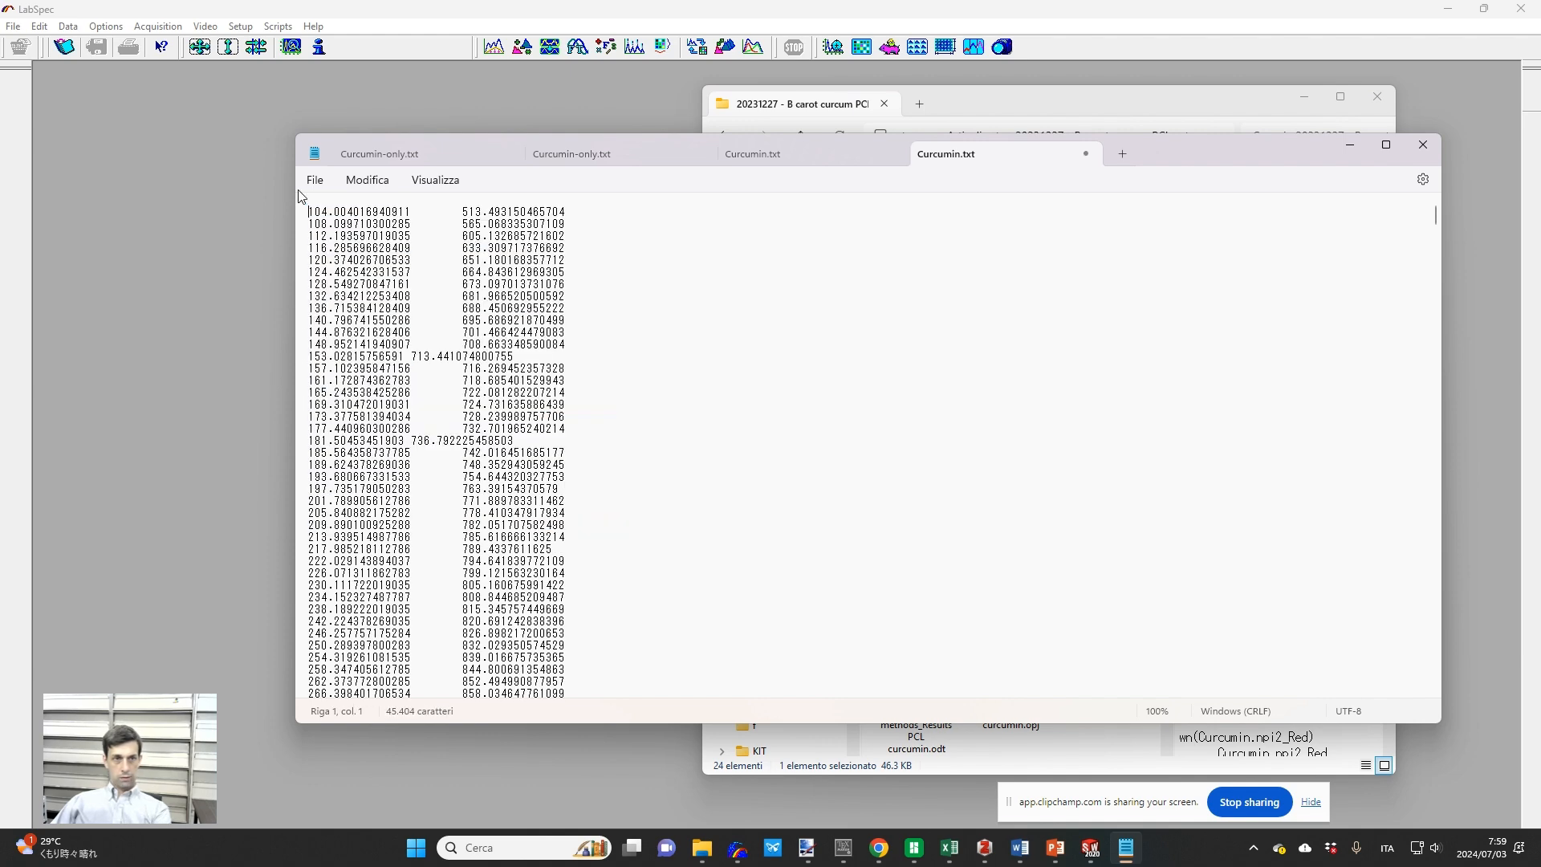
Step: Save the headerless data as a new text file named Curcumin-only.txt in the same folder
{"action": "left_click", "coordinate": [315, 180]}
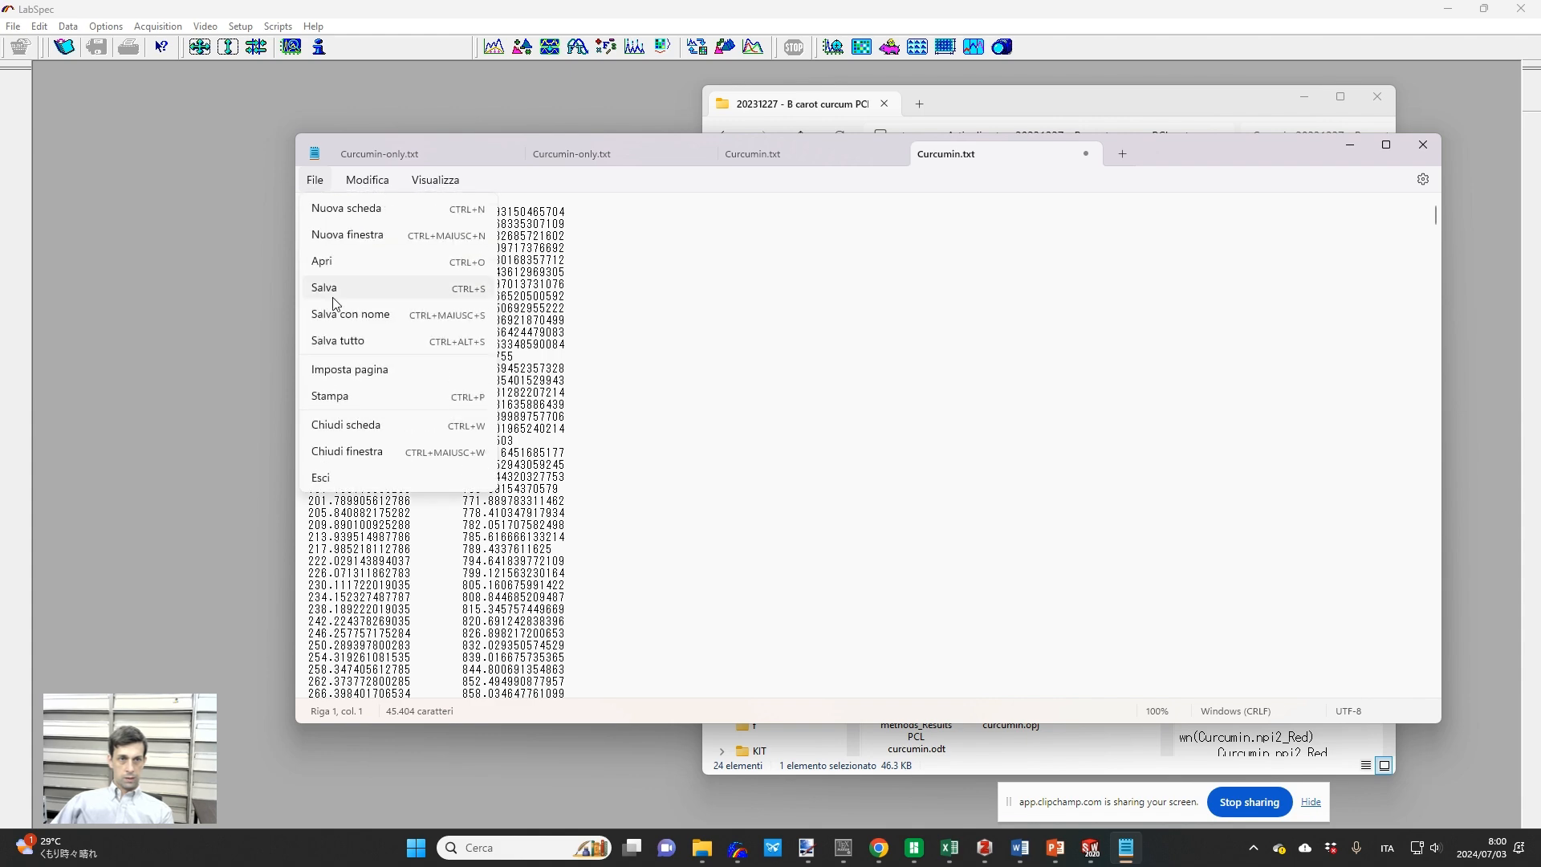
{"action": "left_click", "coordinate": [349, 319]}
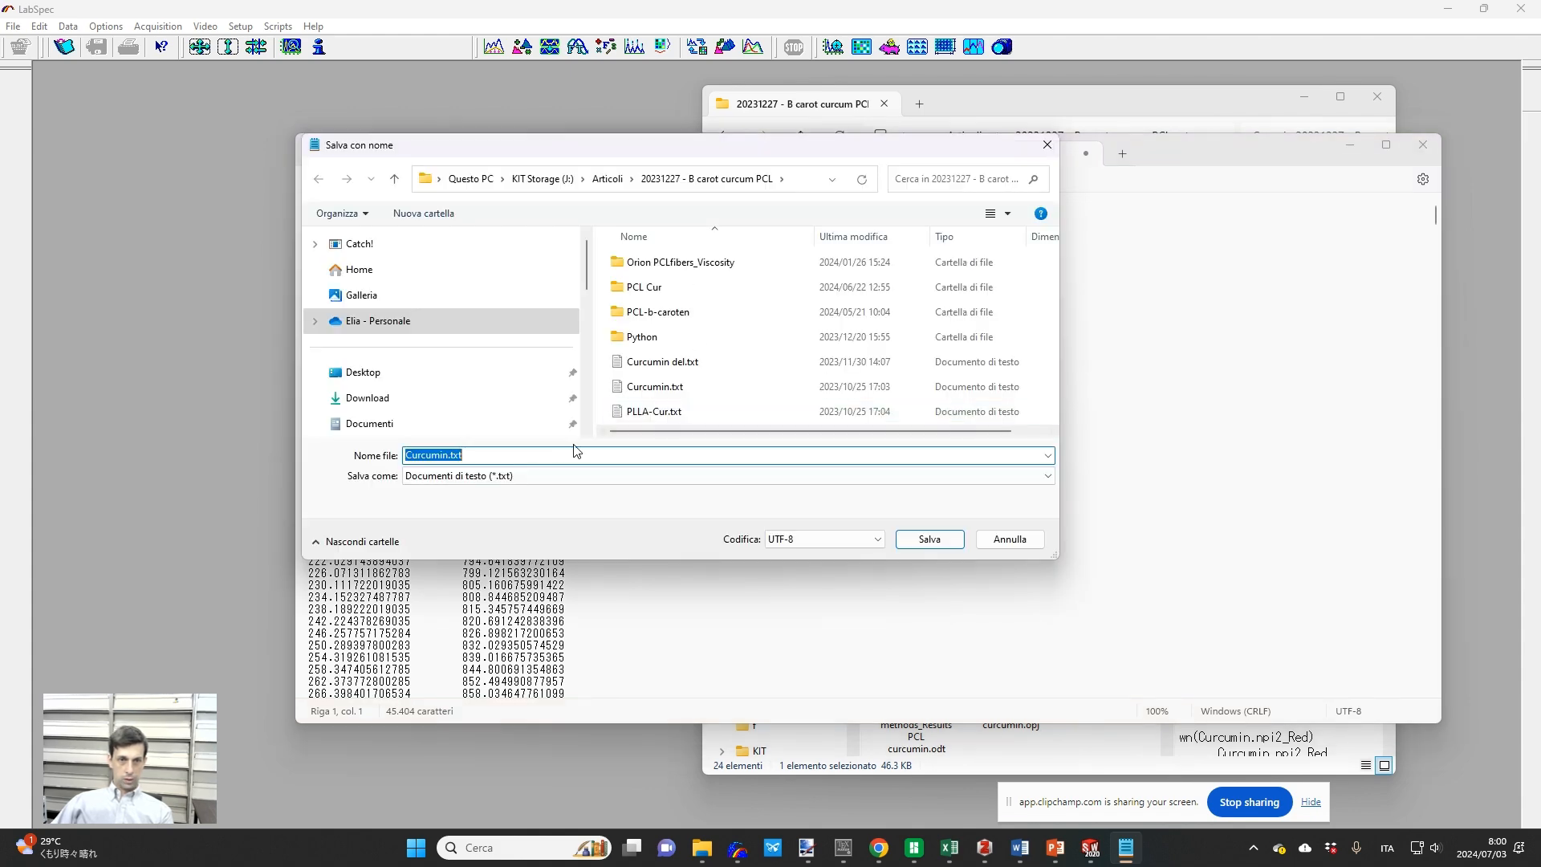
{"action": "left_click", "coordinate": [455, 456]}
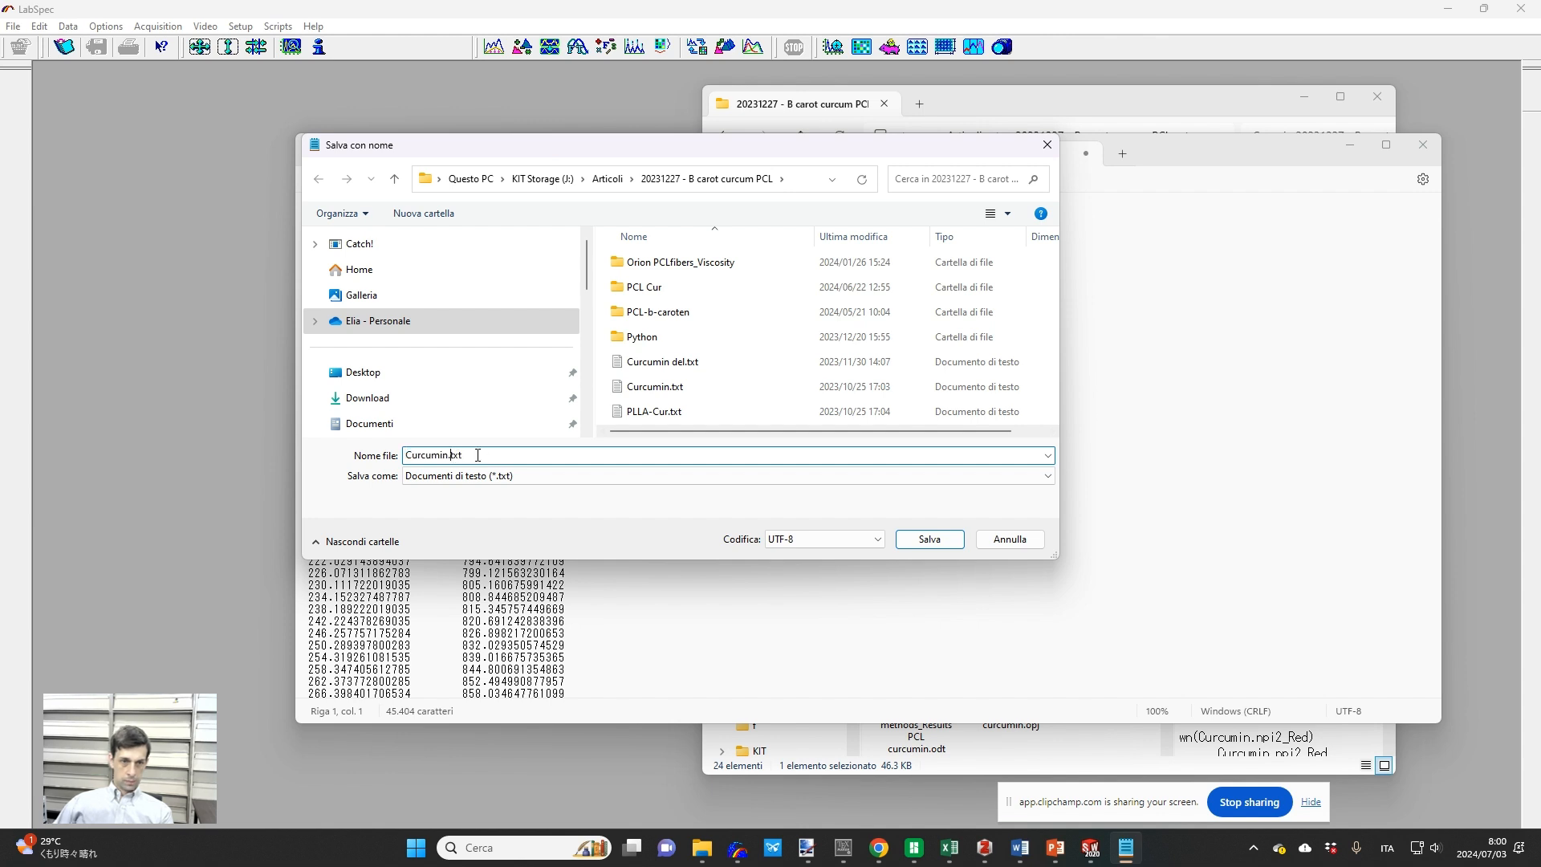
{"action": "type", "text": "-only"}
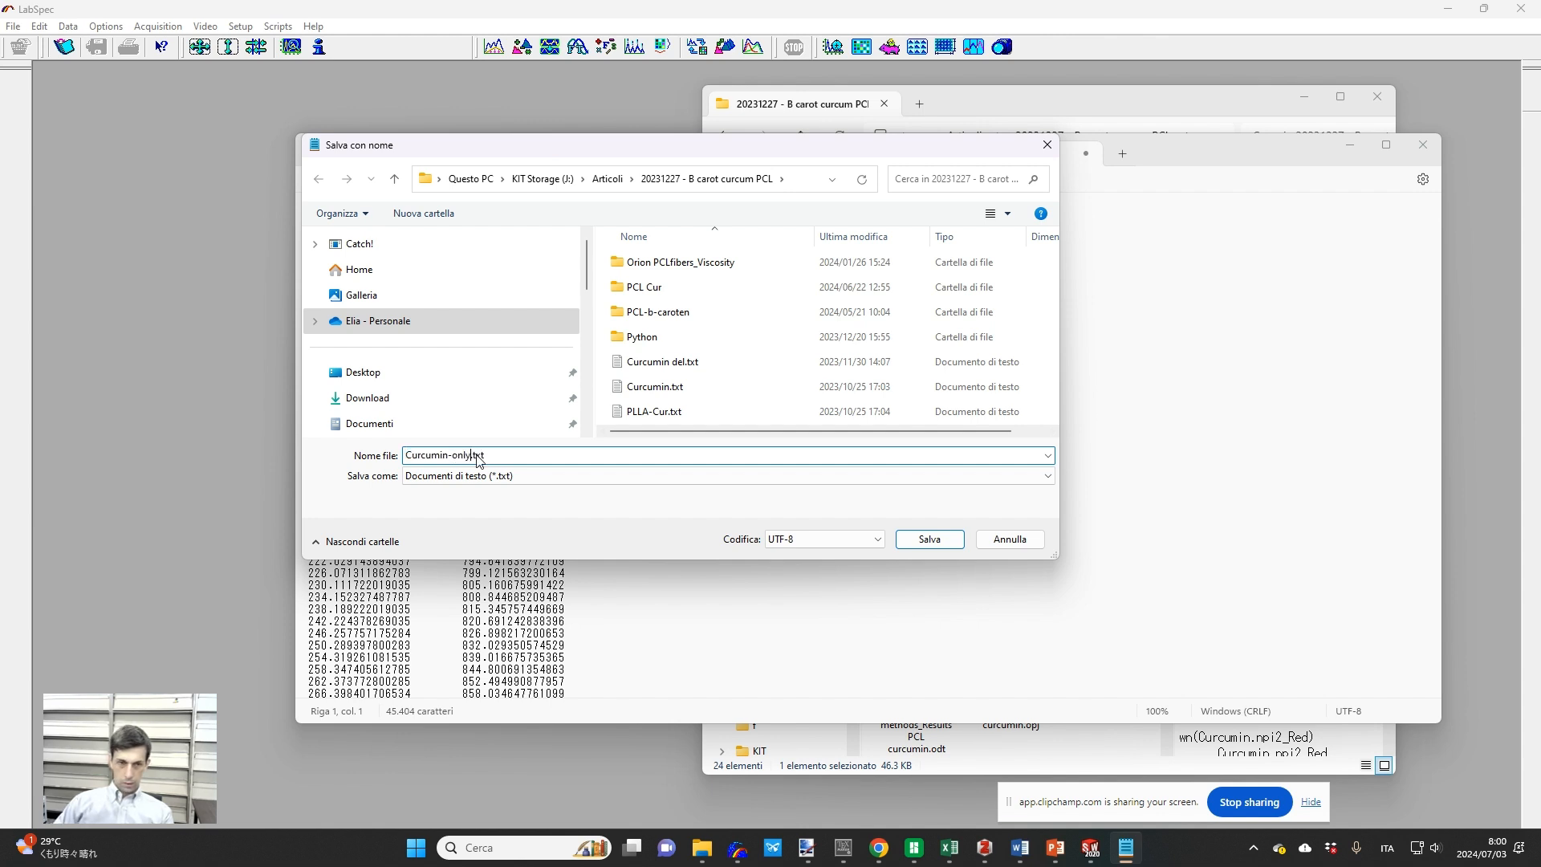
{"action": "key", "text": "Return"}
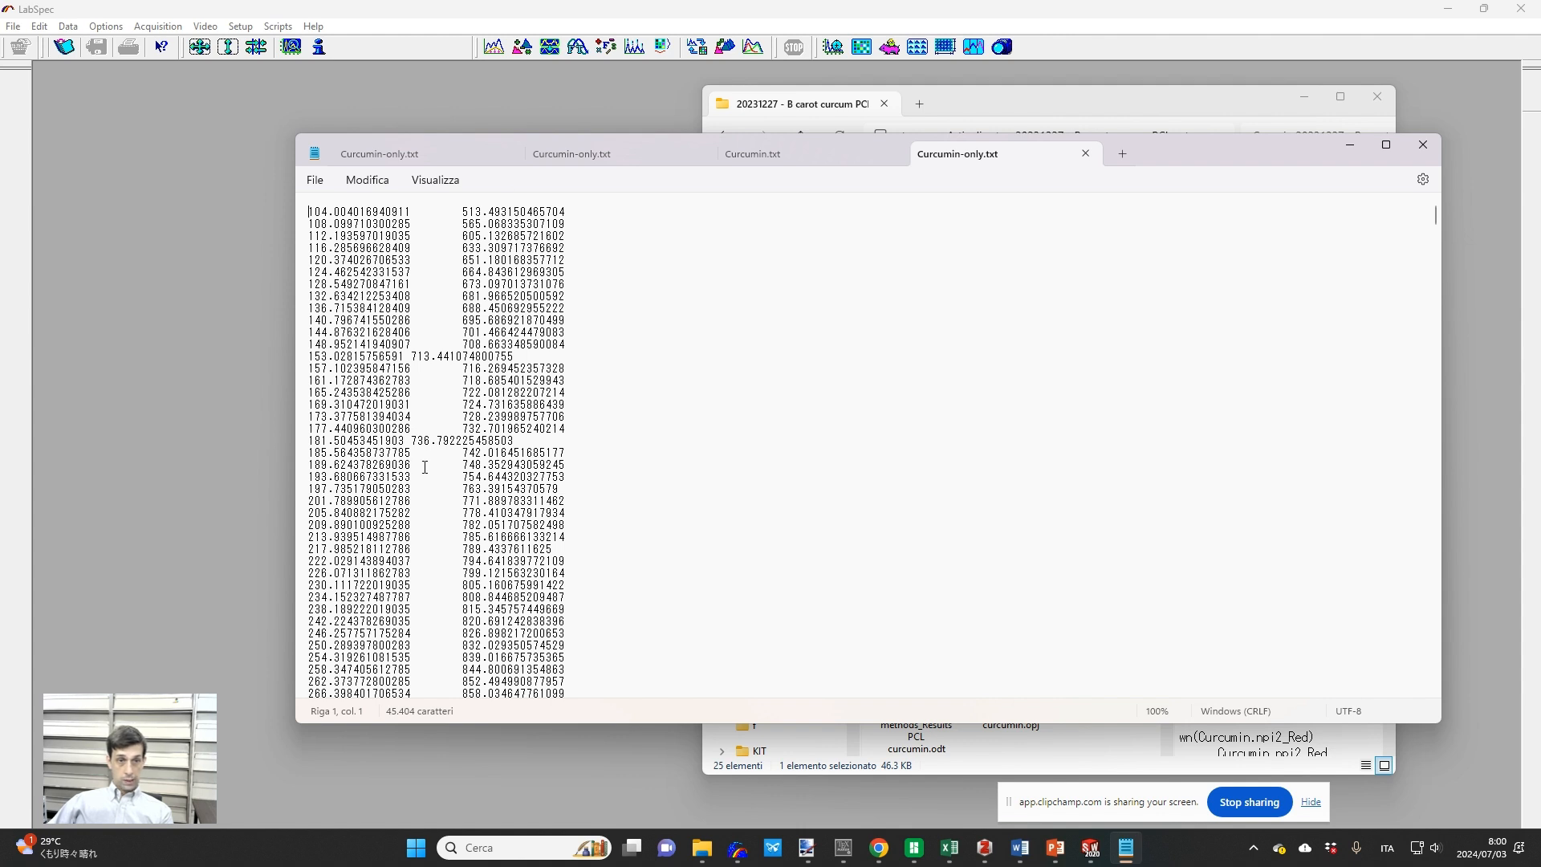
Step: Load Curcumin-only.txt into LabSpec and resize the LabSpec window so that the spectrum's horizontal axis fits on screen
{"action": "left_click", "coordinate": [1351, 147]}
{"action": "left_click", "coordinate": [915, 695]}
{"action": "left_click_drag", "start_coordinate": [915, 695], "coordinate": [390, 382]}
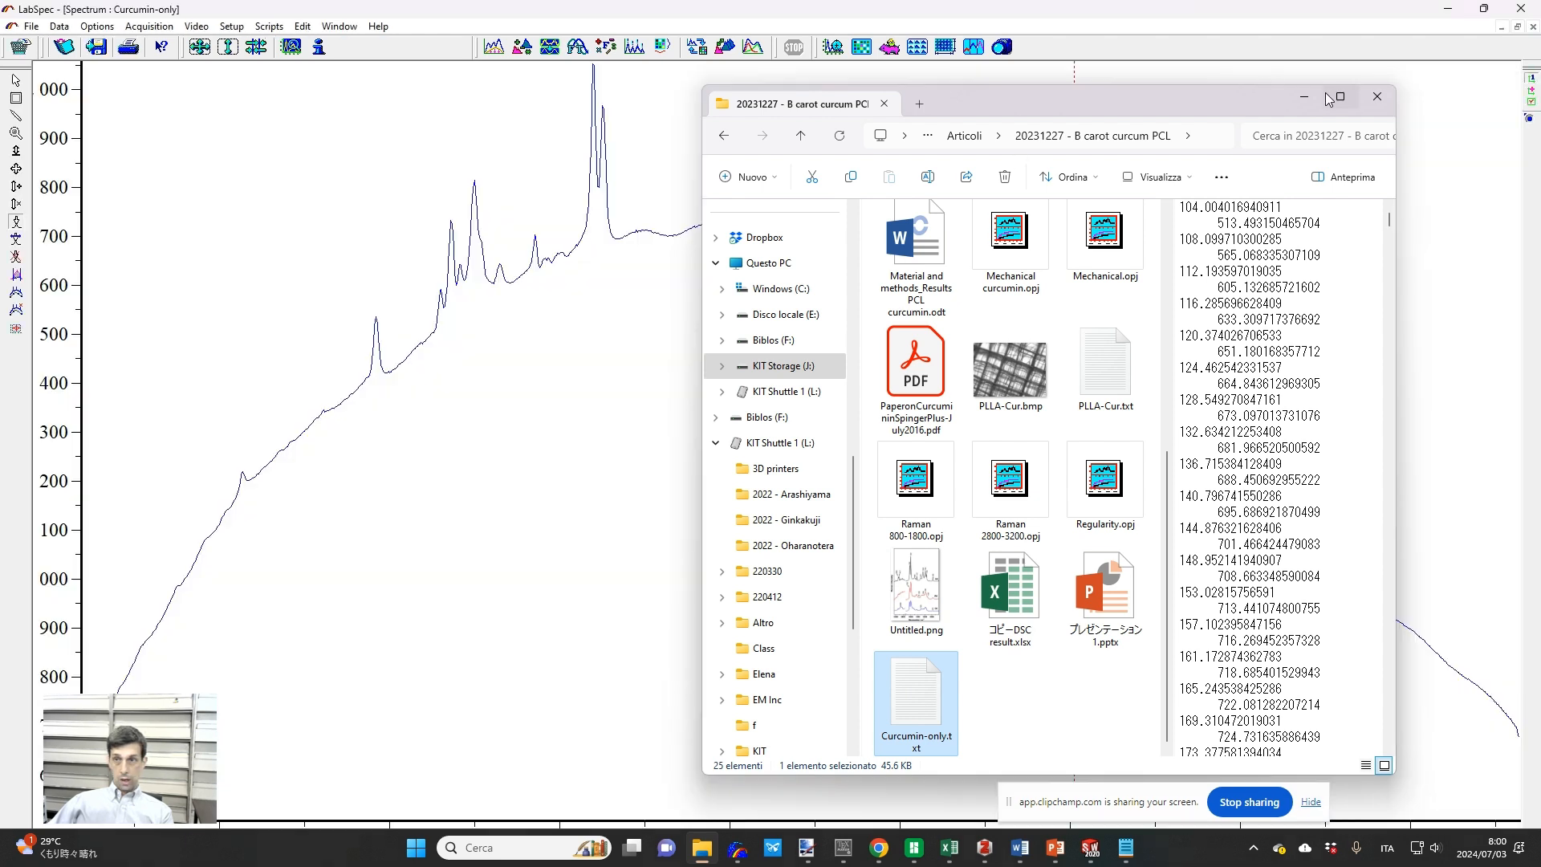
{"action": "left_click", "coordinate": [1309, 98]}
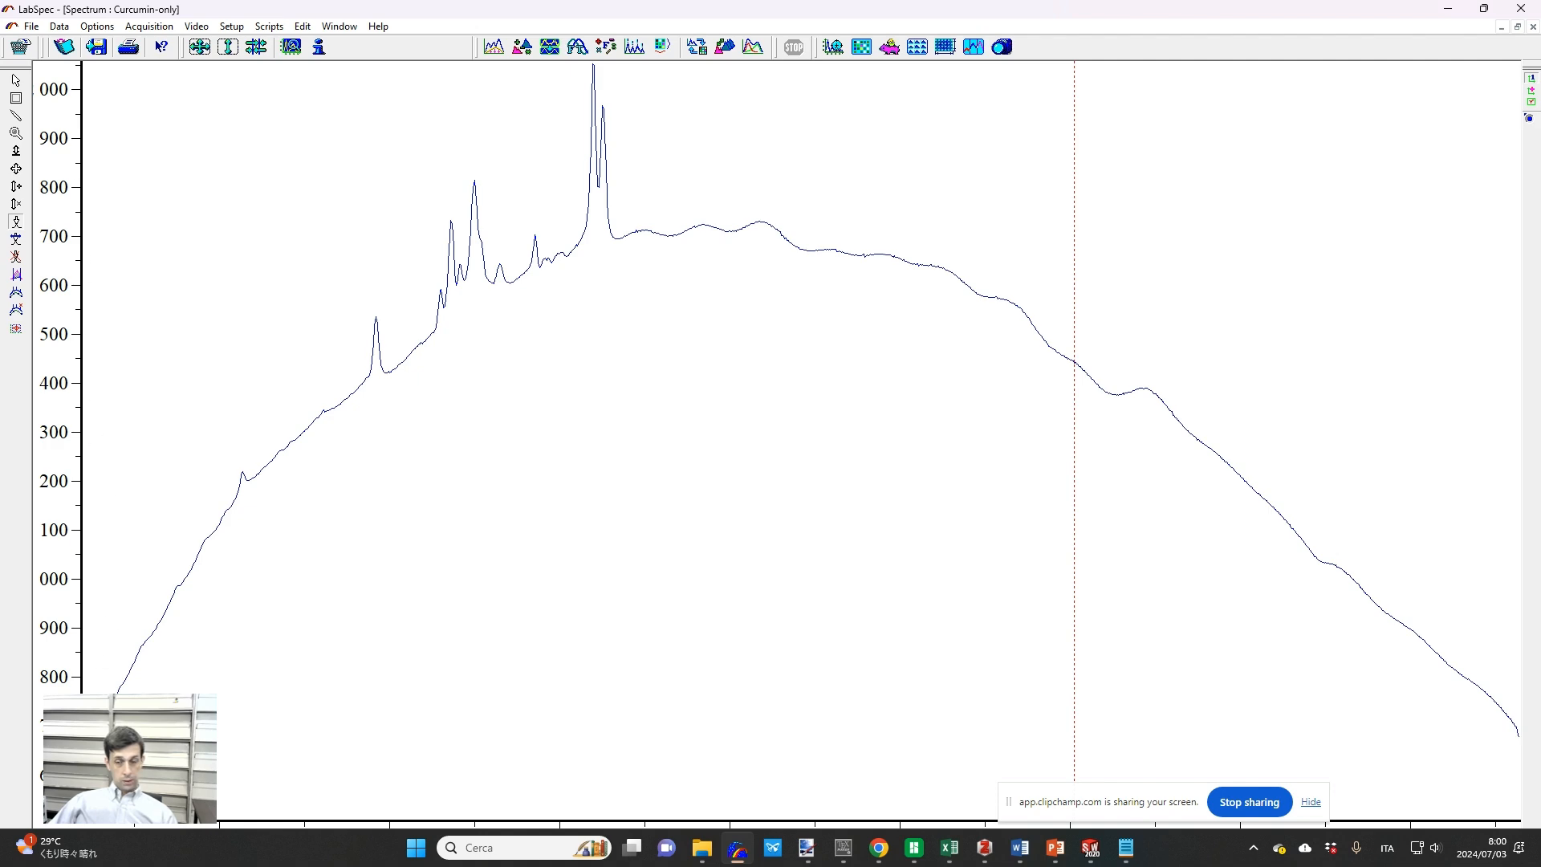
{"action": "left_click_drag", "start_coordinate": [887, 12], "coordinate": [626, 18]}
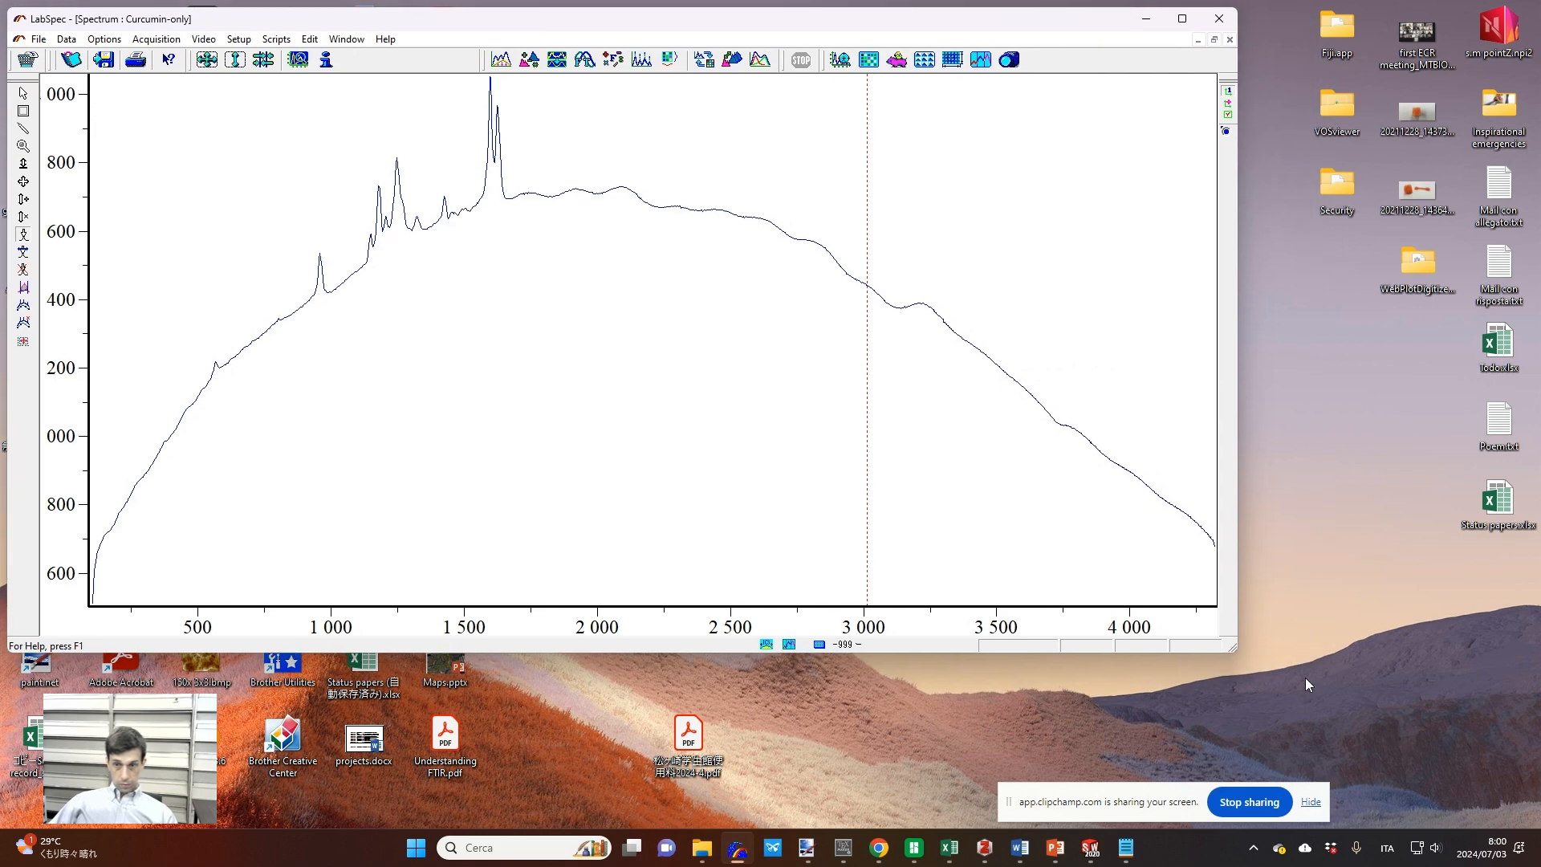
{"action": "left_click_drag", "start_coordinate": [1234, 649], "coordinate": [1530, 777]}
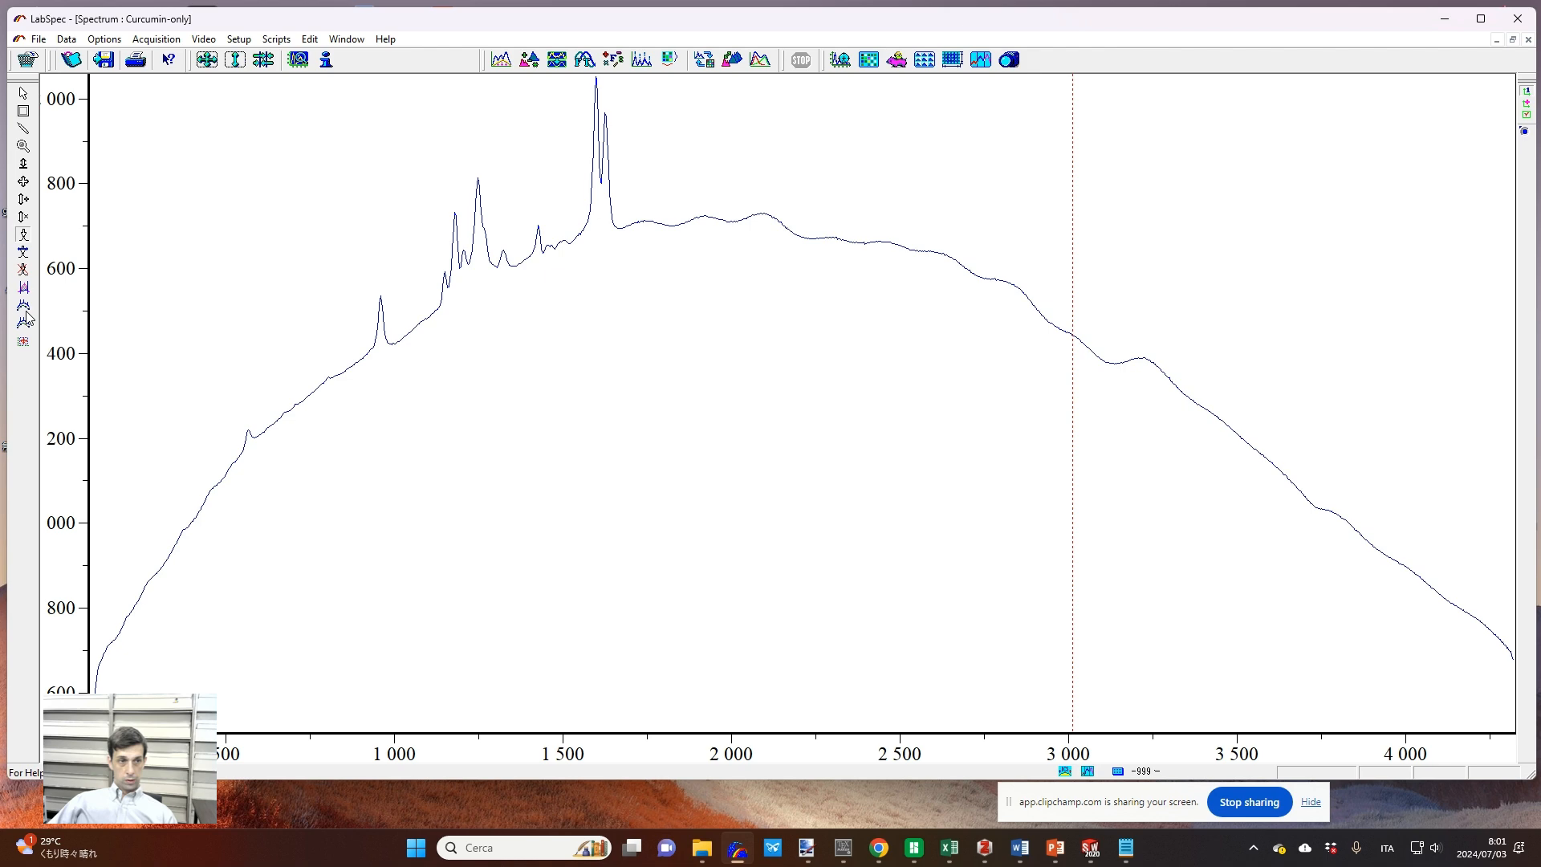
Step: Open the Baseline tool for the Curcumin-only spectrum and try an automatic baseline with its preset options
{"action": "left_click", "coordinate": [503, 63]}
{"action": "left_click_drag", "start_coordinate": [530, 210], "coordinate": [258, 96]}
{"action": "left_click", "coordinate": [340, 178]}
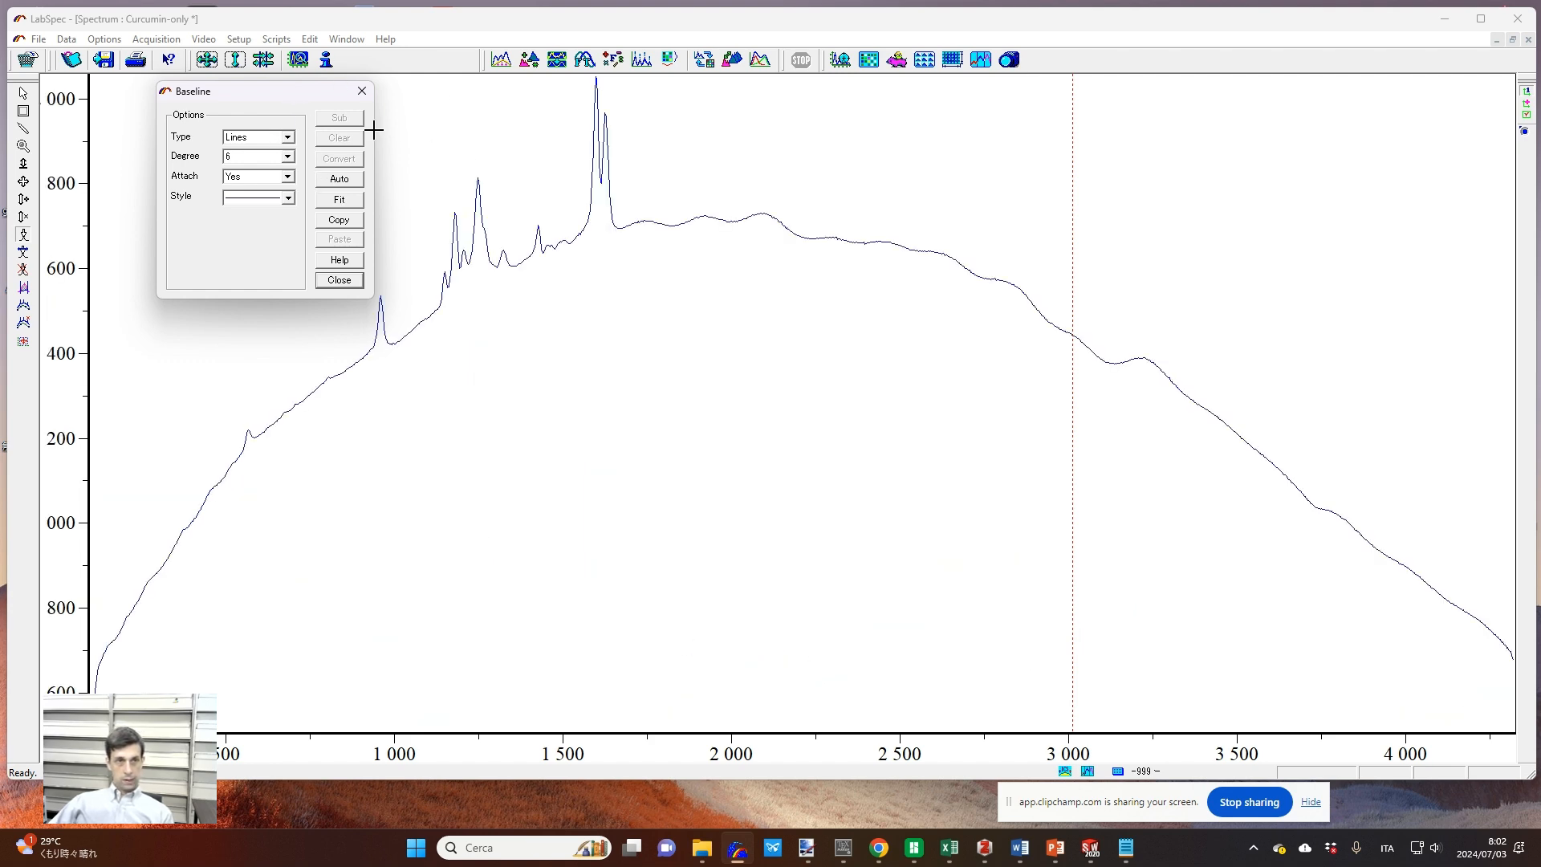
Step: Try an automatic baseline on the spectrum with type Polynom and degree 2
{"action": "left_click", "coordinate": [273, 137]}
{"action": "left_click", "coordinate": [267, 161]}
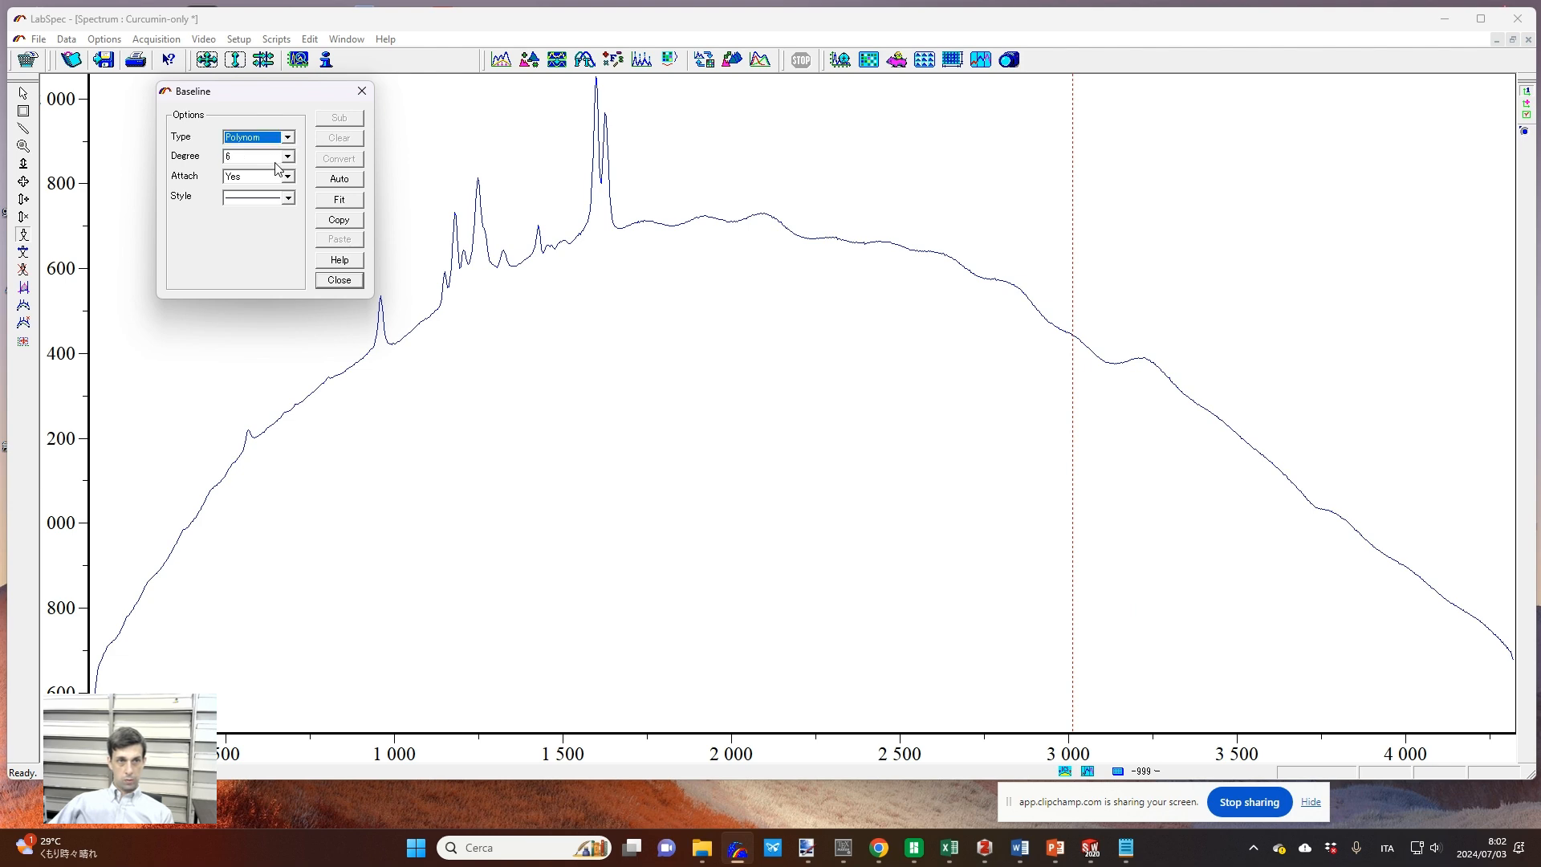
{"action": "left_click", "coordinate": [276, 157]}
{"action": "scroll", "coordinate": [251, 173], "scroll_direction": "up", "scroll_amount": 2}
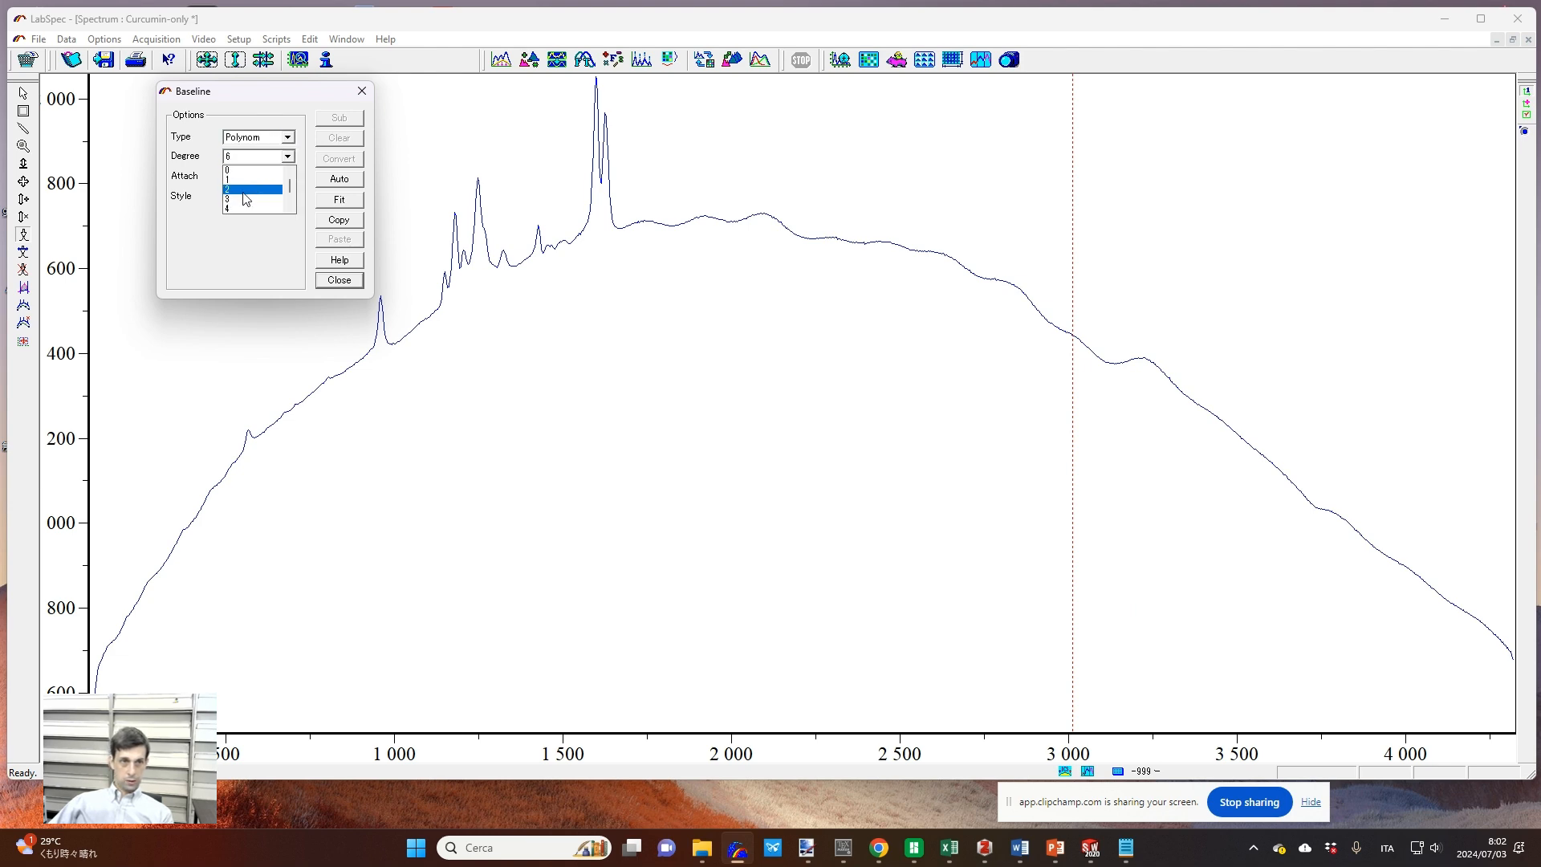
{"action": "left_click", "coordinate": [243, 190]}
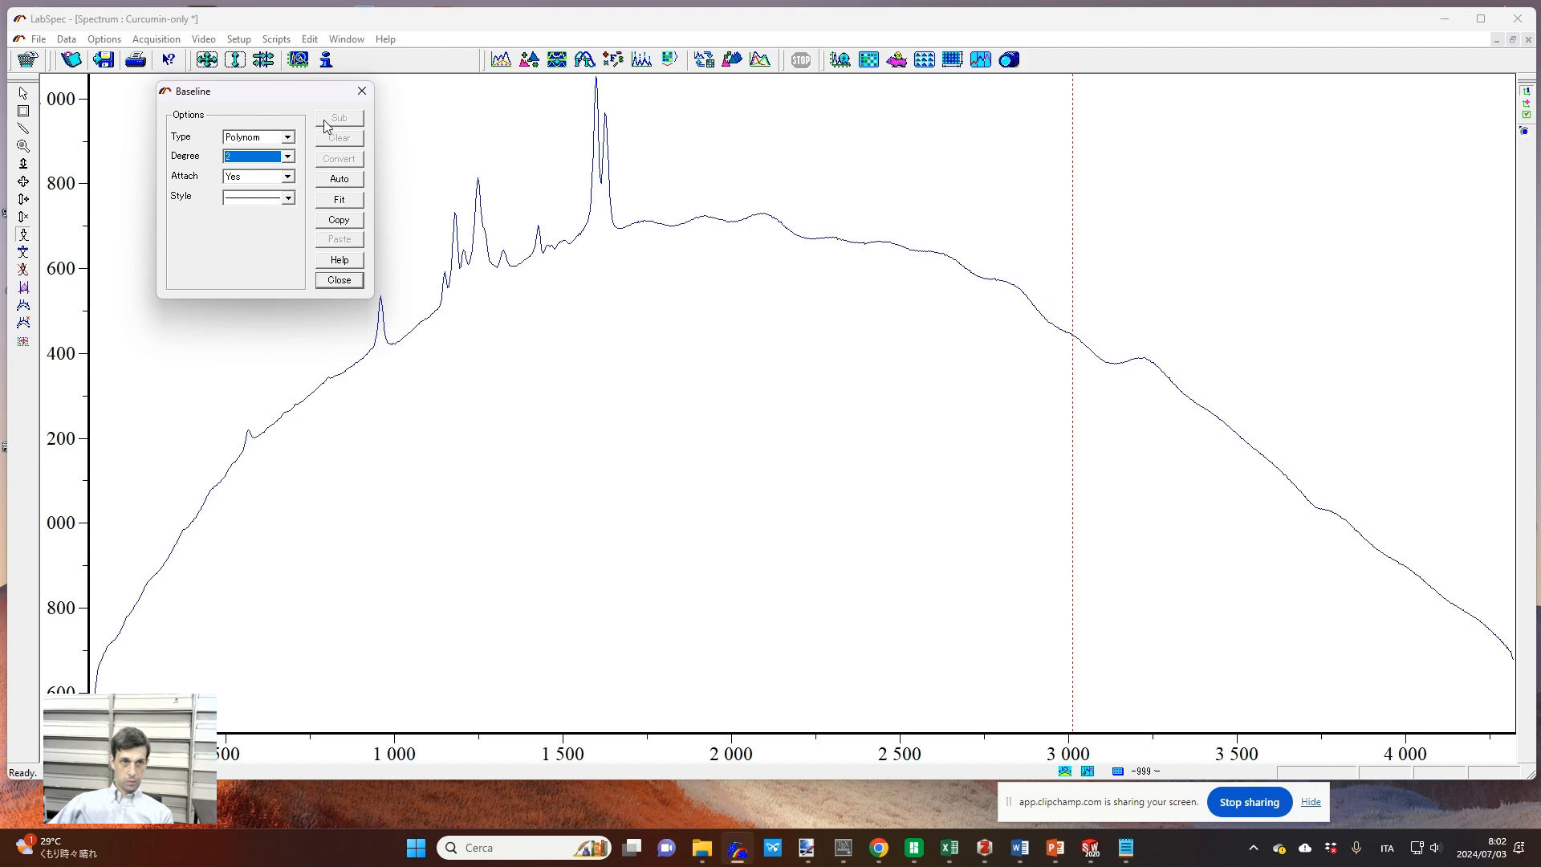
{"action": "left_click", "coordinate": [341, 182]}
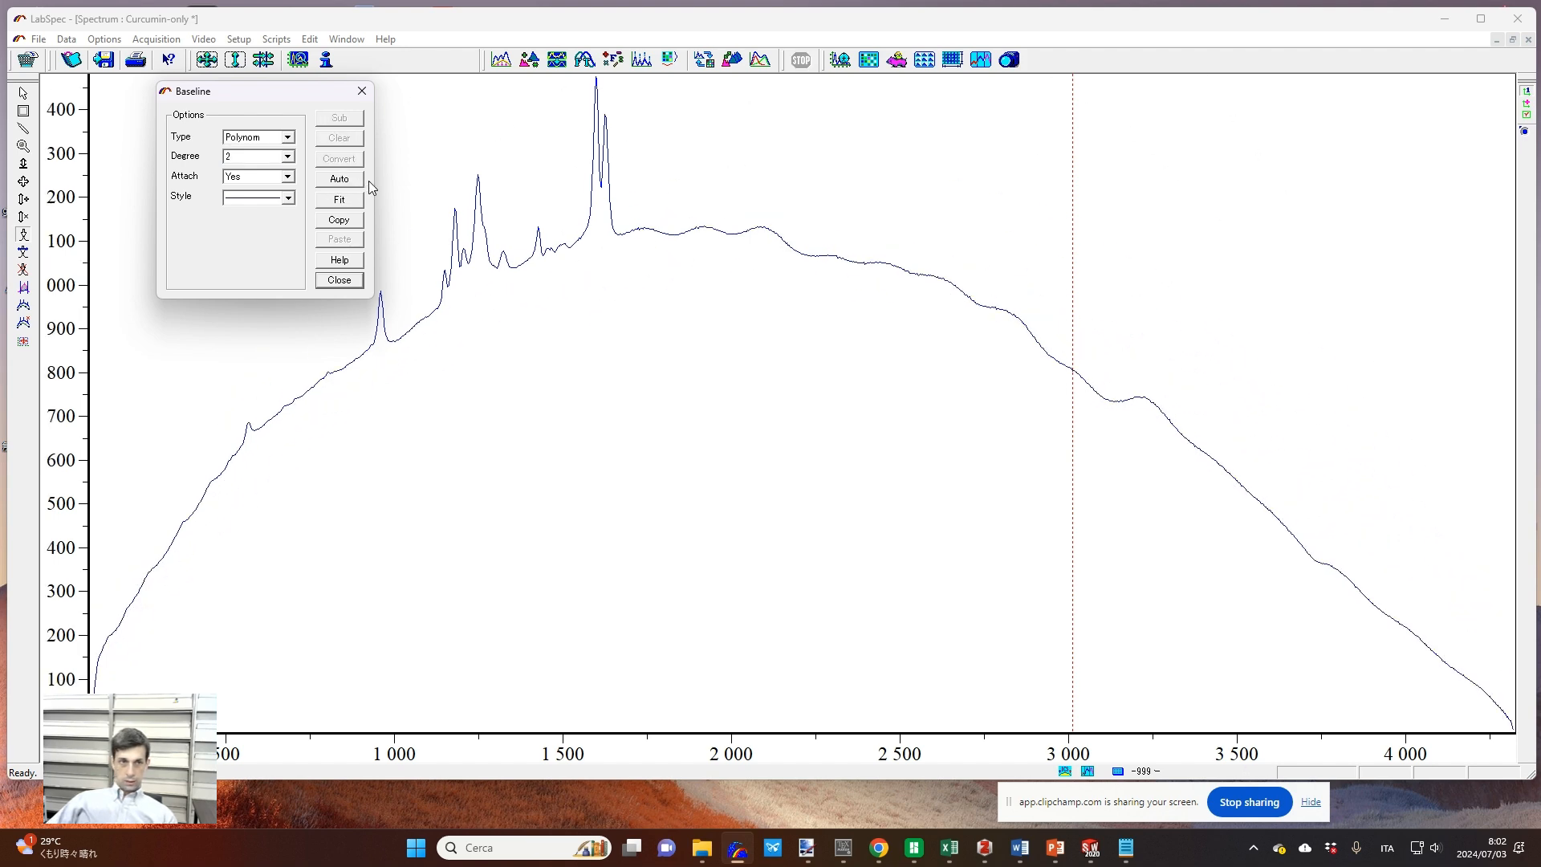
Step: Set the polynomial baseline degree to 3, try fitting it to the spectrum, and undo the correction
{"action": "left_click", "coordinate": [289, 157]}
{"action": "left_click", "coordinate": [277, 186]}
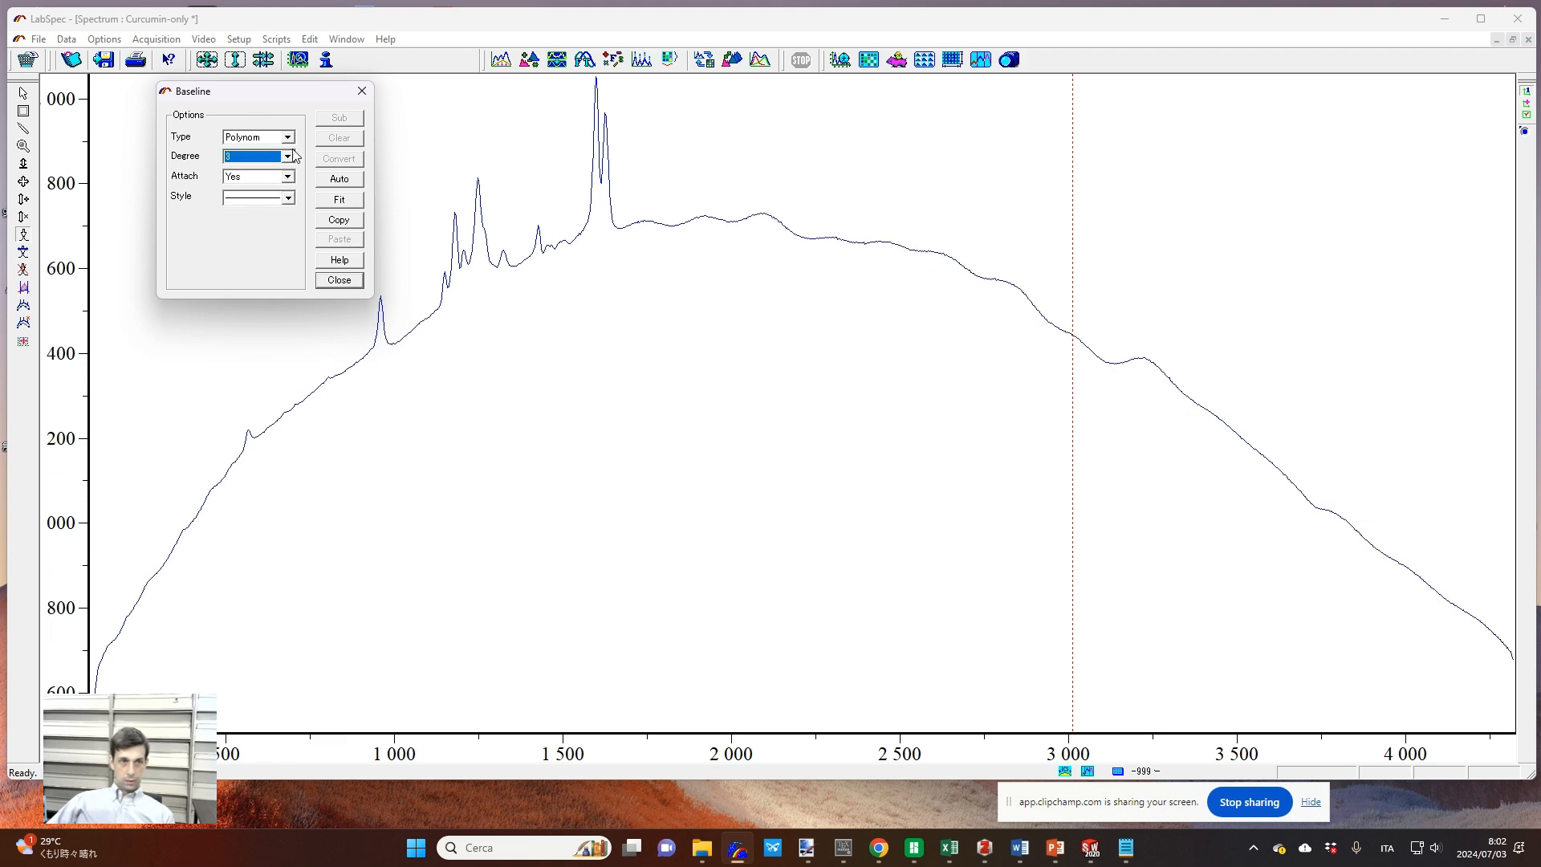
{"action": "left_click", "coordinate": [344, 198]}
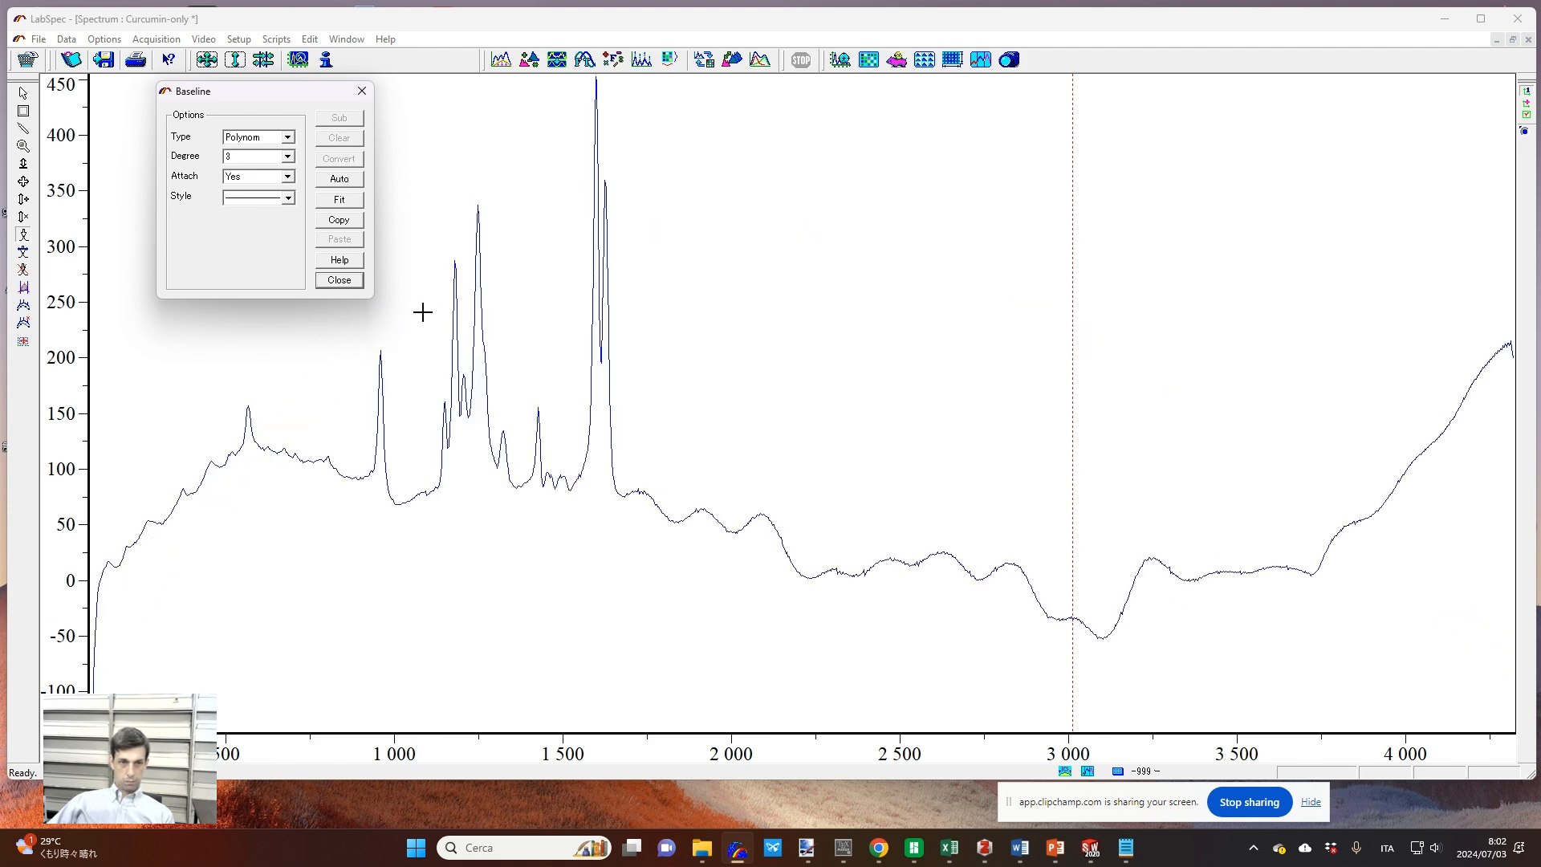
{"action": "key", "text": "ctrl+z"}
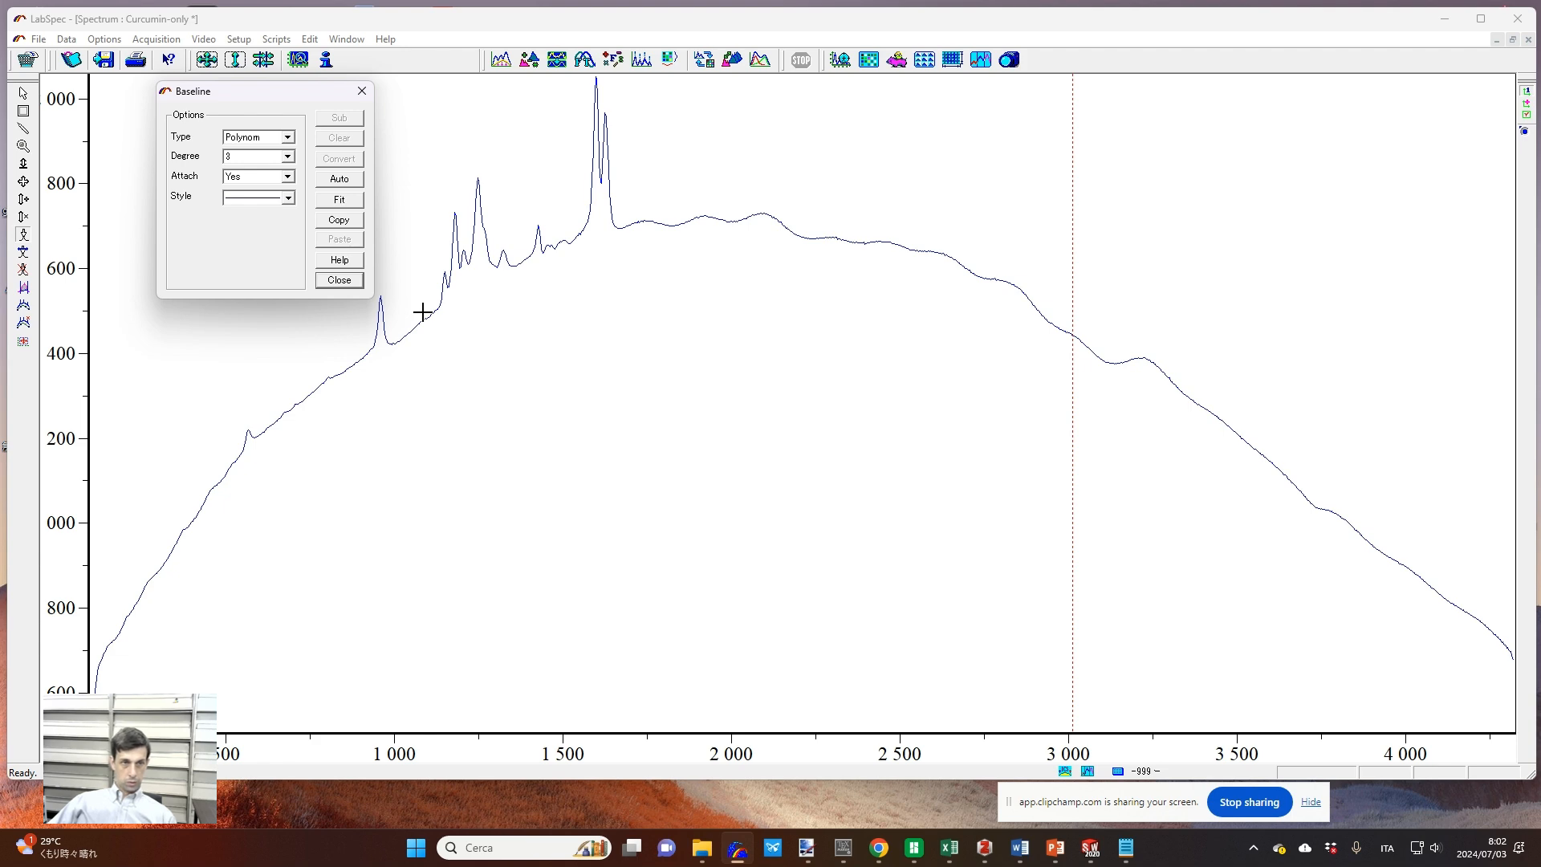
Step: Set the baseline's Attach option to No and try the degree 3 polynomial fit again
{"action": "left_click", "coordinate": [269, 176]}
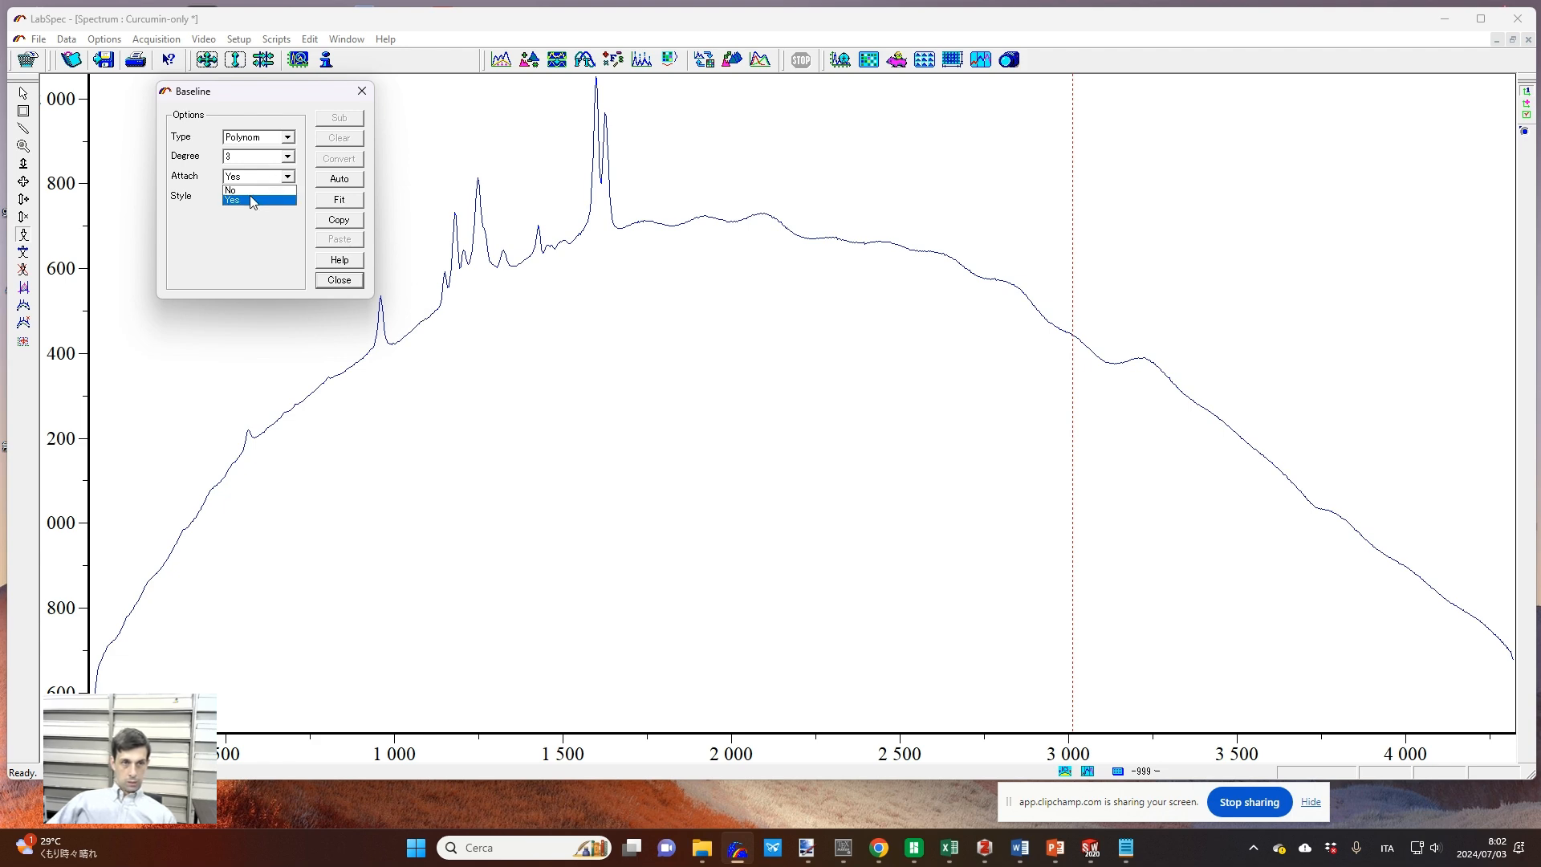
{"action": "left_click", "coordinate": [241, 190]}
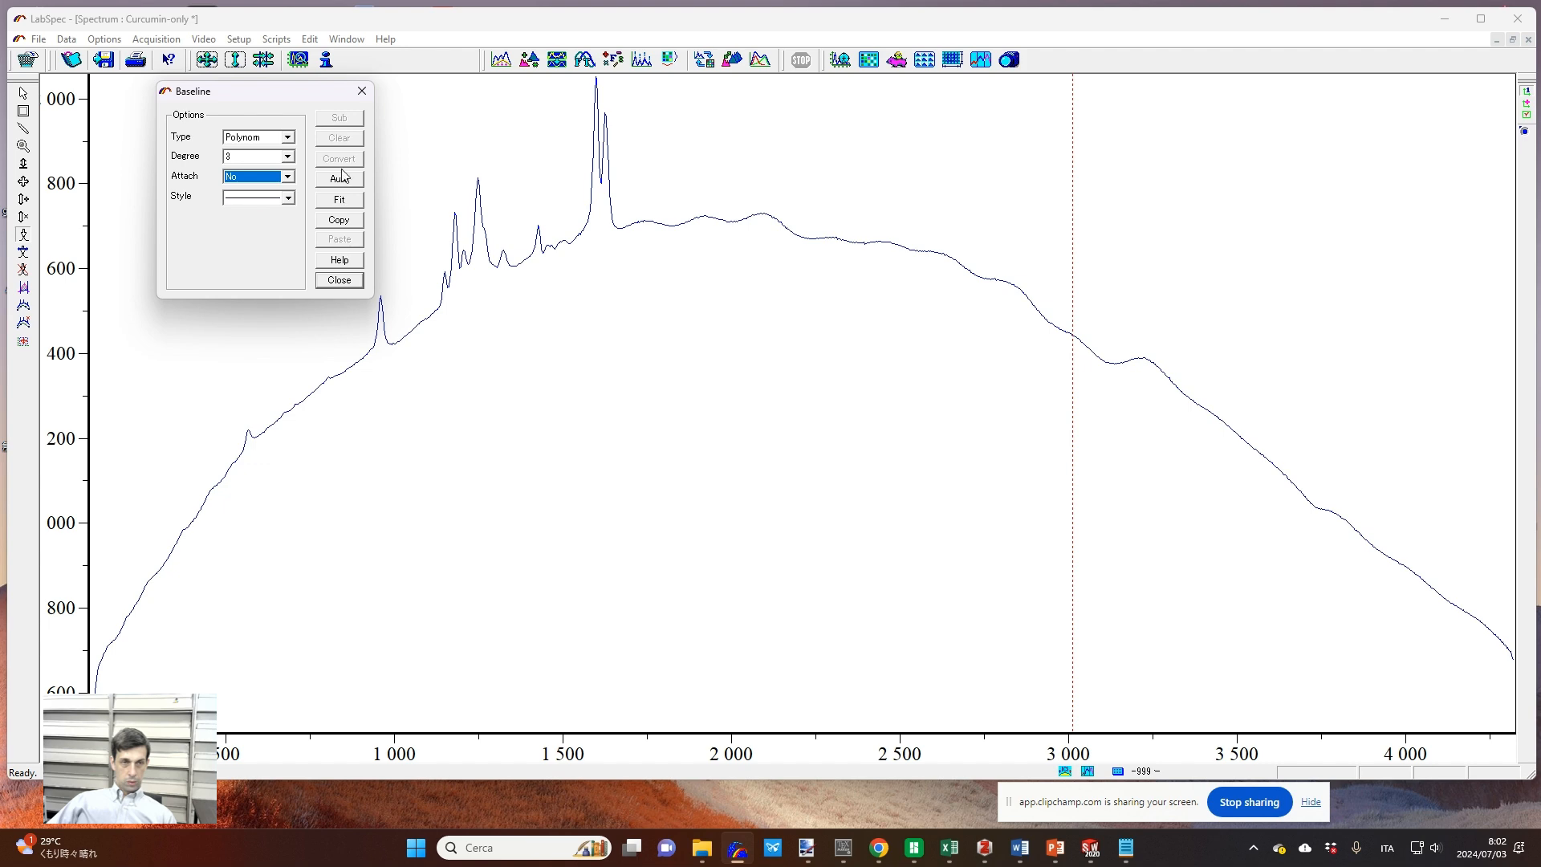
{"action": "left_click", "coordinate": [323, 205]}
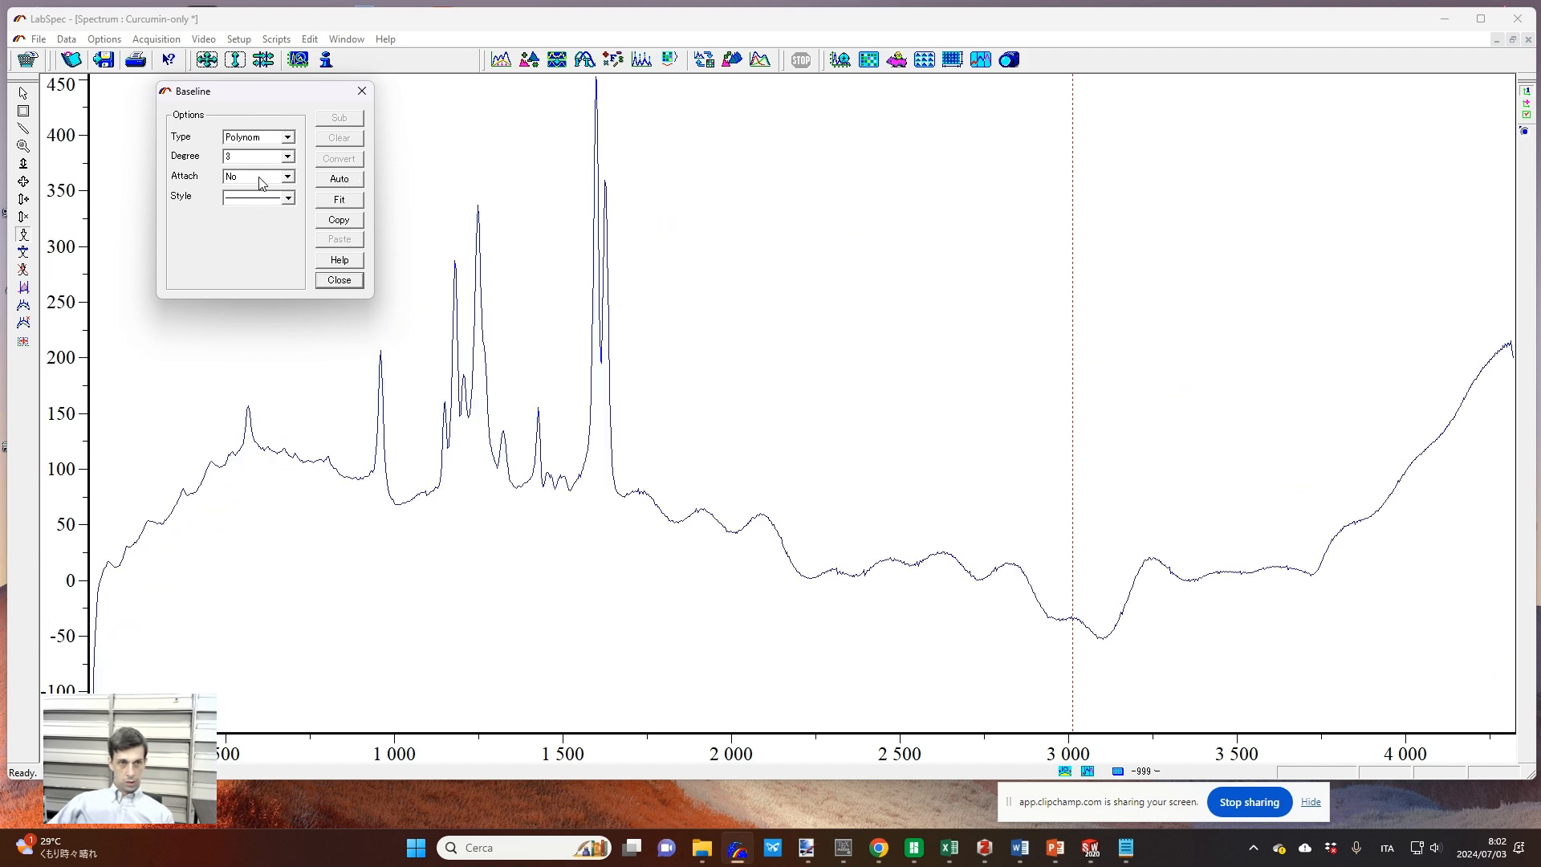
Step: Set the baseline type back to Lines and move the Baseline dialog away from the Raman peaks
{"action": "left_click", "coordinate": [263, 139]}
{"action": "left_click", "coordinate": [264, 154]}
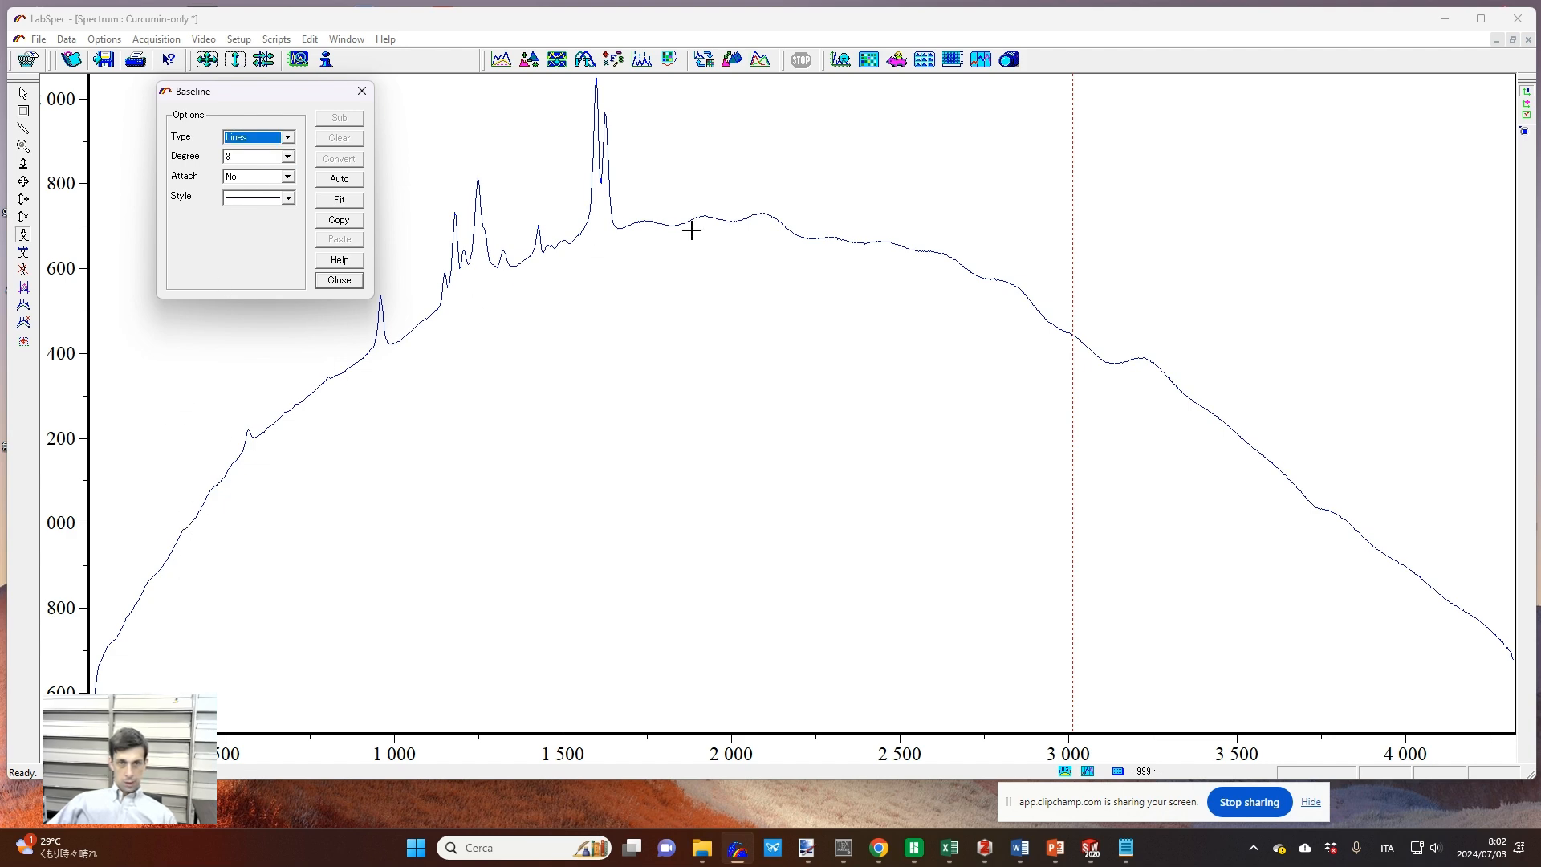
{"action": "left_click", "coordinate": [247, 143]}
{"action": "left_click", "coordinate": [246, 164]}
{"action": "left_click", "coordinate": [264, 142]}
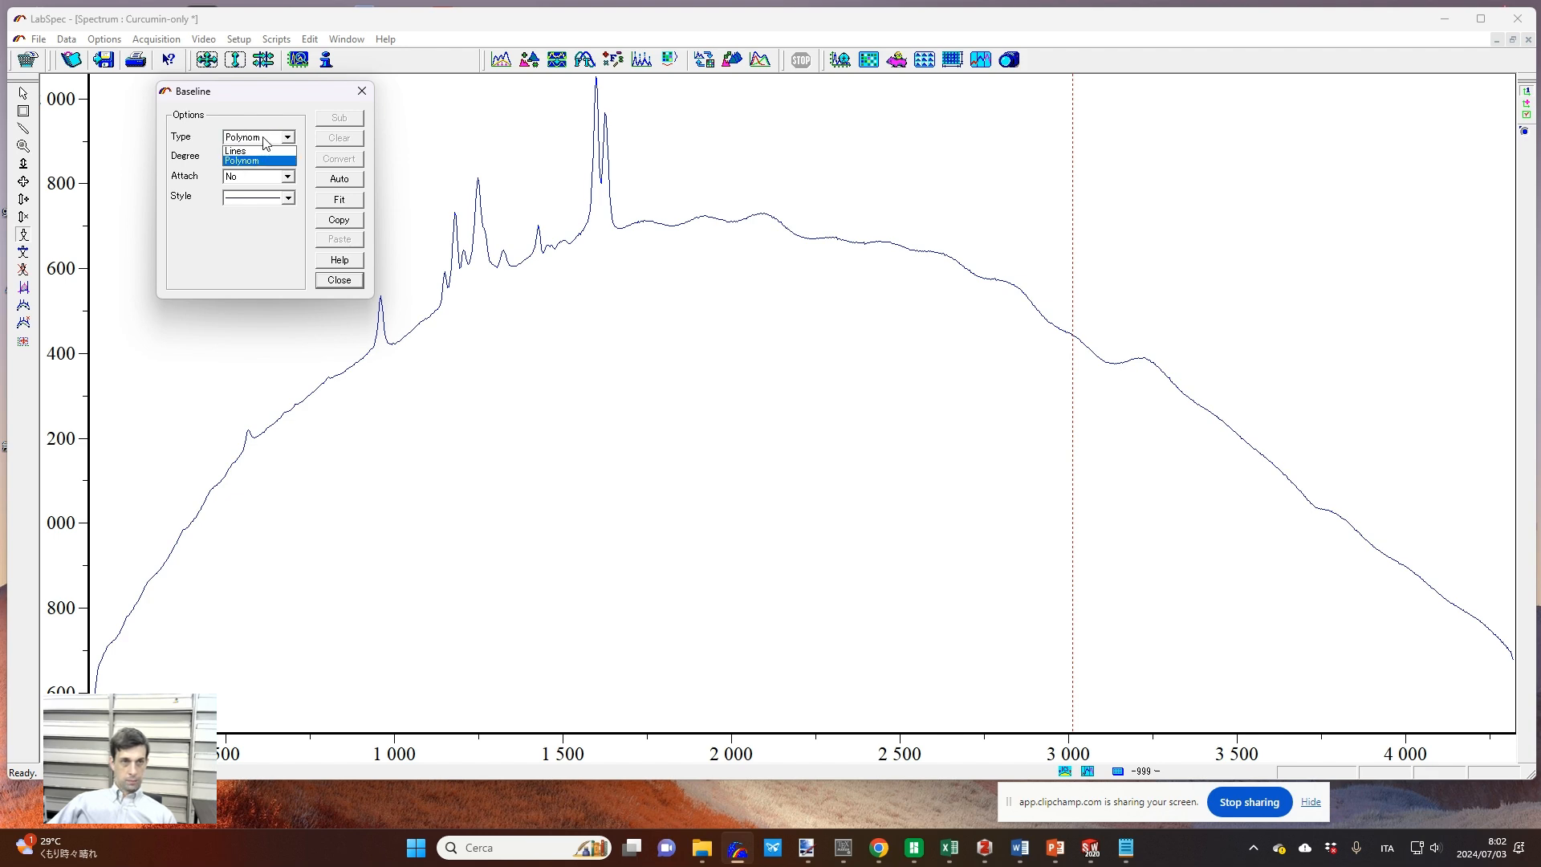
{"action": "left_click", "coordinate": [242, 163]}
{"action": "left_click", "coordinate": [251, 144]}
{"action": "left_click", "coordinate": [251, 151]}
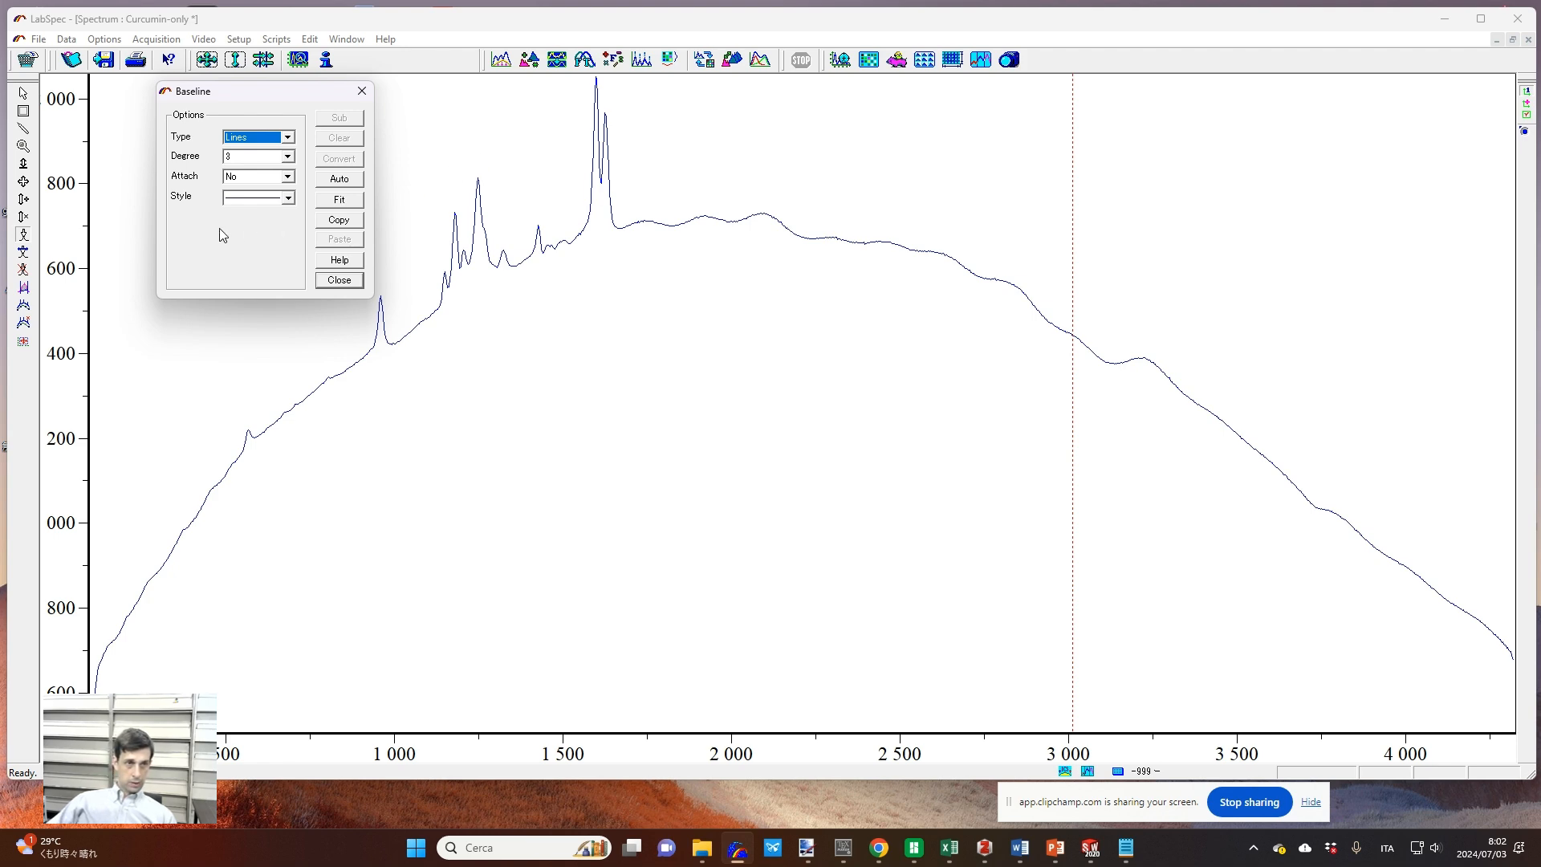
{"action": "left_click_drag", "start_coordinate": [238, 102], "coordinate": [1204, 127]}
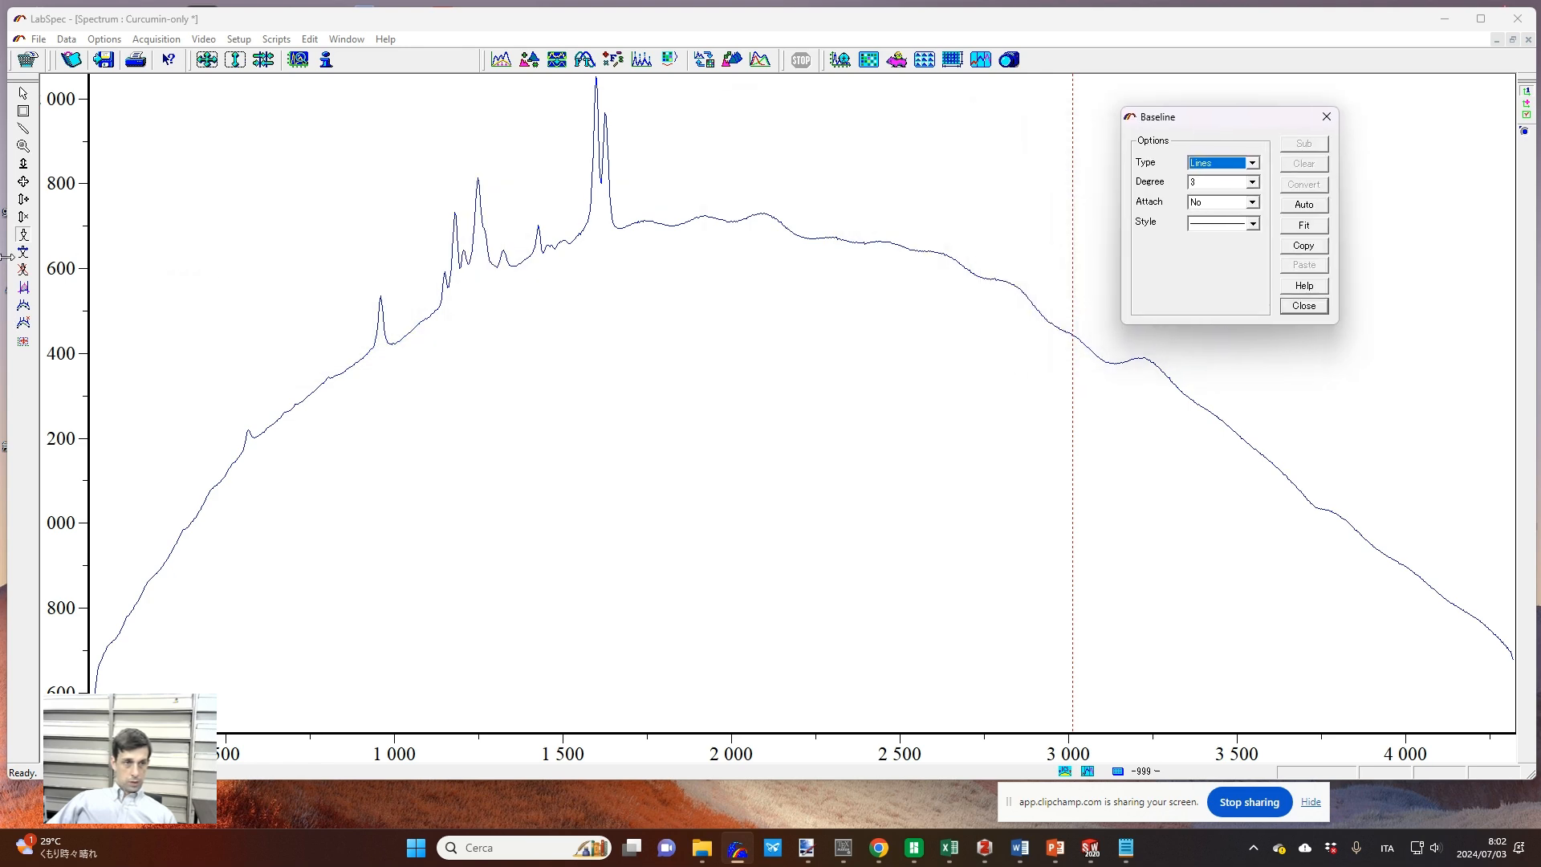
Step: Start adding baseline points and place them between the curcumin peaks, from about 1,670 down to about 870 on the x-axis
{"action": "left_click", "coordinate": [25, 319]}
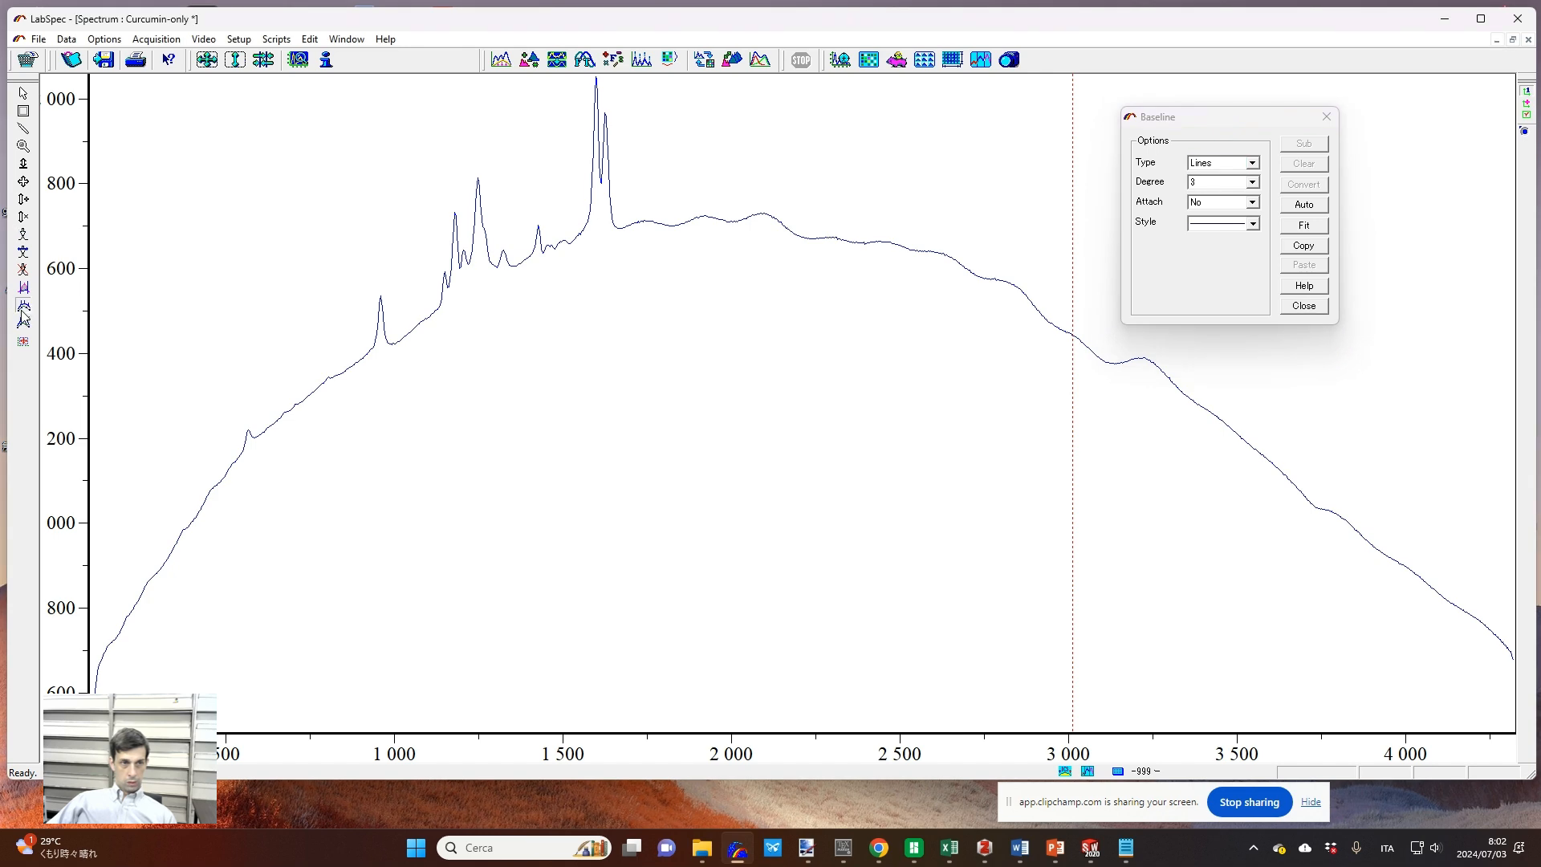
{"action": "left_click", "coordinate": [23, 306]}
{"action": "left_click", "coordinate": [620, 229]}
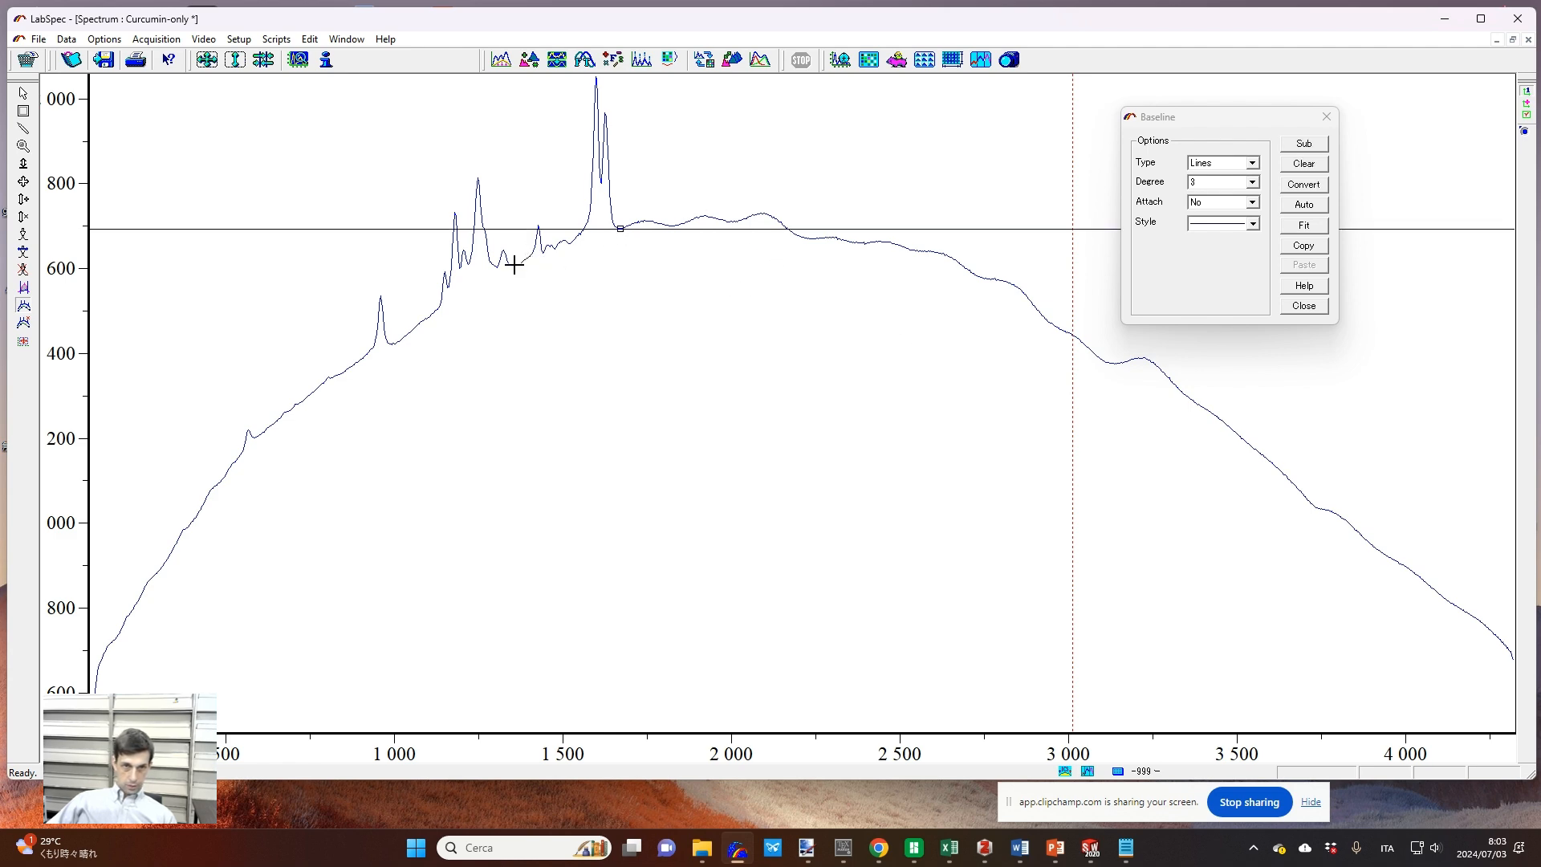
{"action": "left_click", "coordinate": [514, 266]}
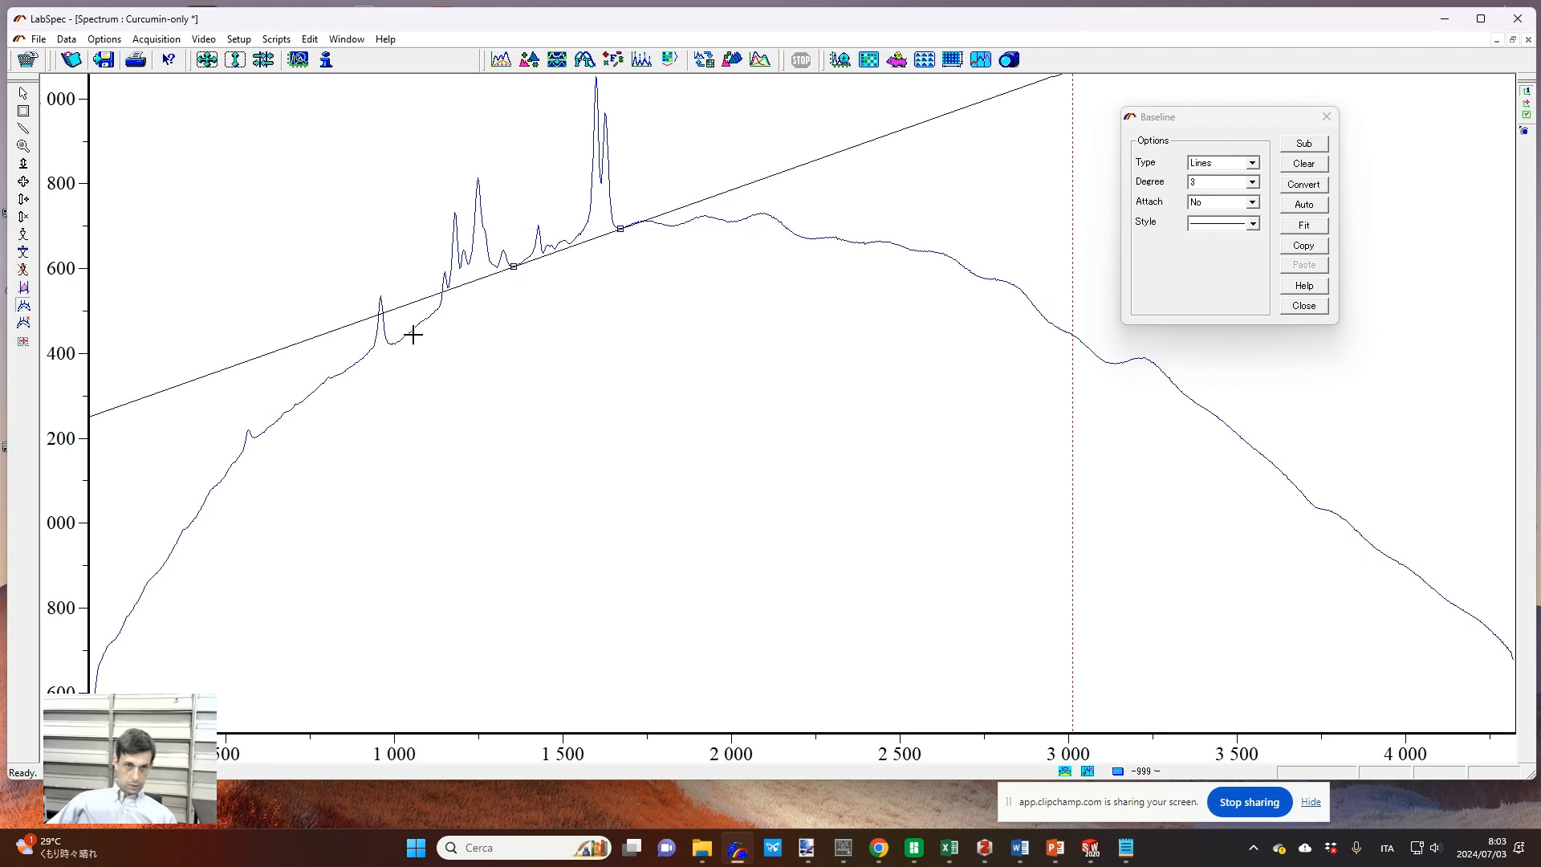
{"action": "left_click", "coordinate": [430, 316]}
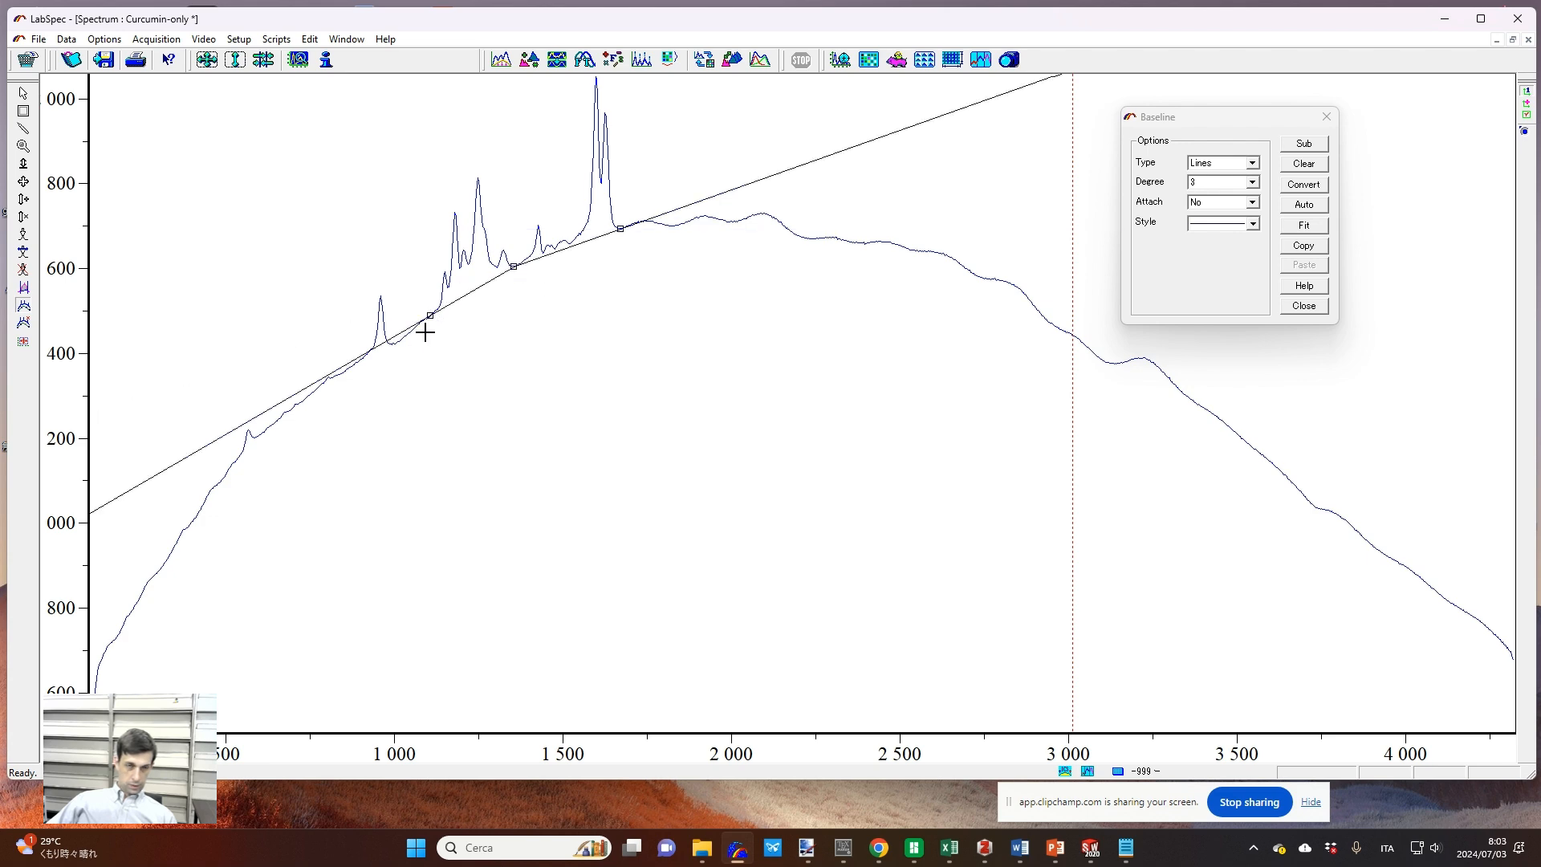
{"action": "left_click", "coordinate": [398, 342]}
{"action": "left_click", "coordinate": [350, 368]}
Step: Continue the line baseline down the rising flank with points from about 750 to the start of the spectrum
{"action": "left_click", "coordinate": [312, 392]}
{"action": "left_click", "coordinate": [264, 433]}
{"action": "left_click", "coordinate": [238, 460]}
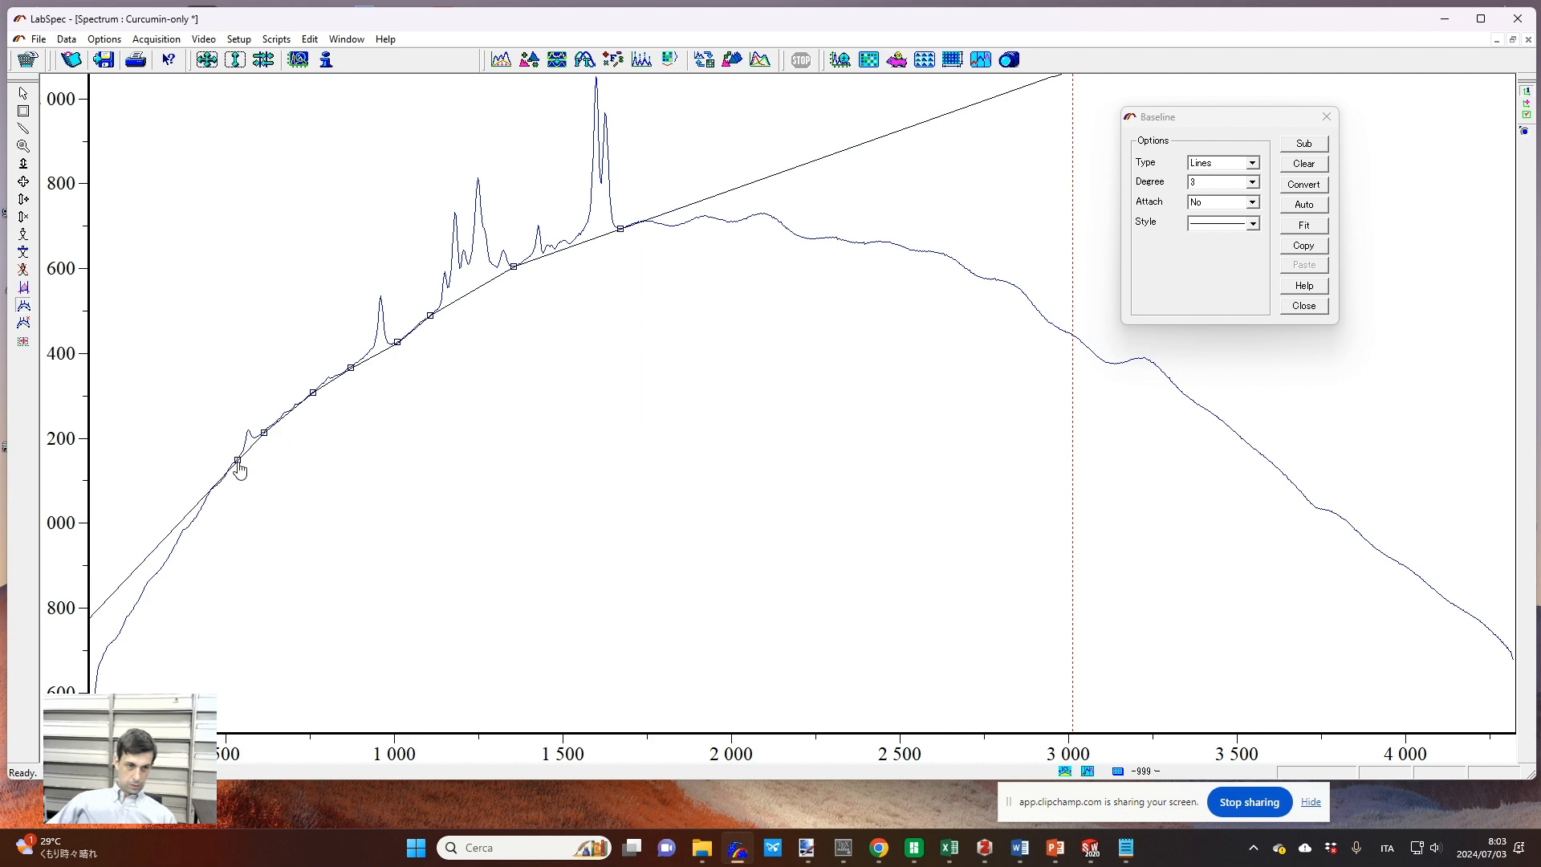
{"action": "left_click", "coordinate": [122, 627]}
{"action": "left_click", "coordinate": [97, 699]}
{"action": "left_click", "coordinate": [98, 660]}
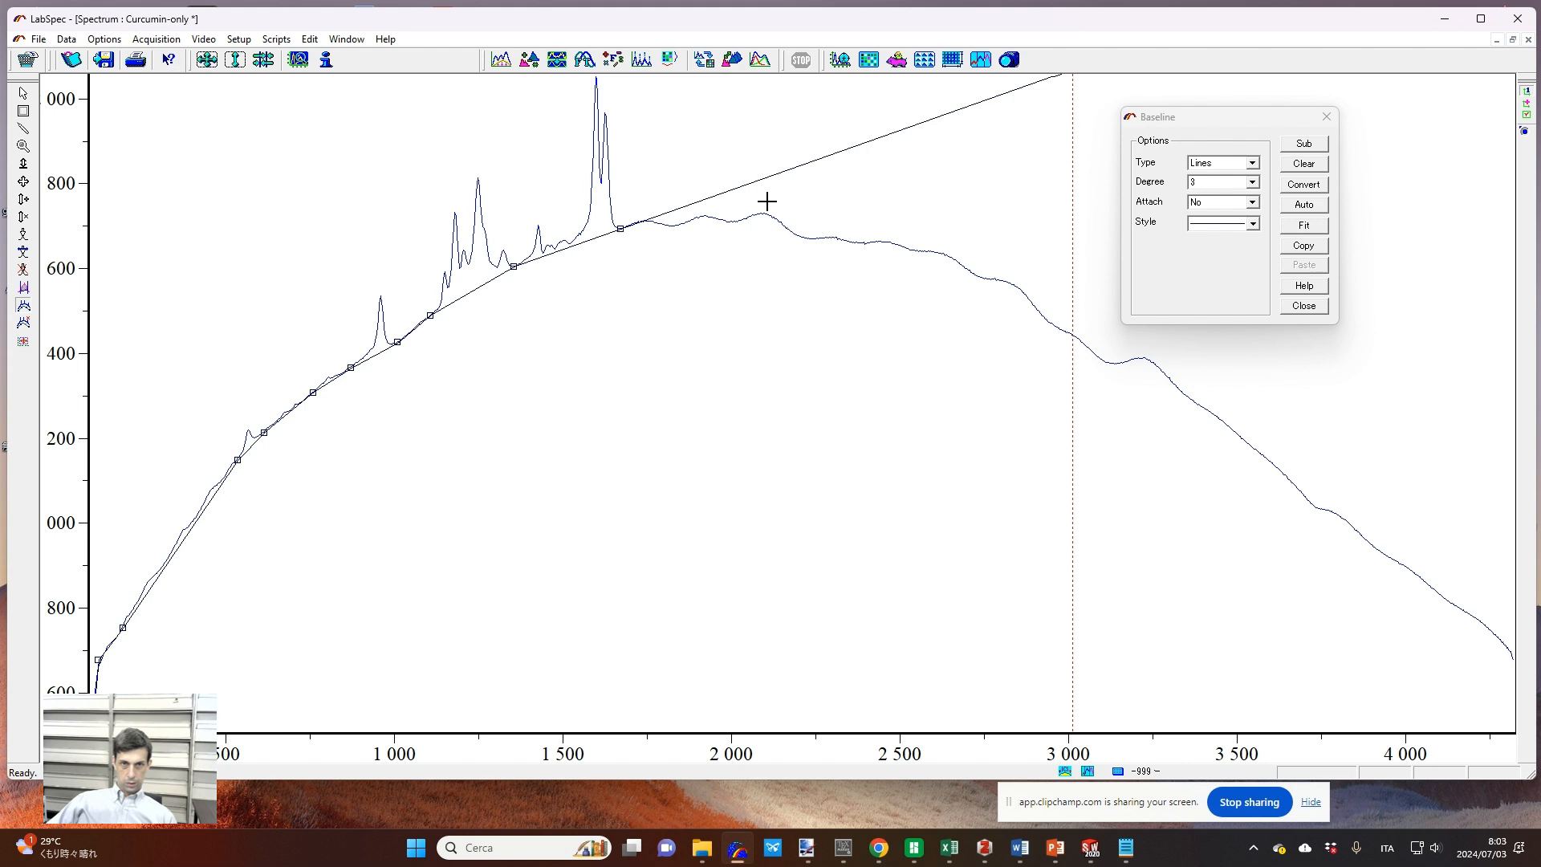
Step: Place baseline points on the falling side of the spectrum between about 2,230 and 3,110
{"action": "left_click", "coordinate": [808, 239]}
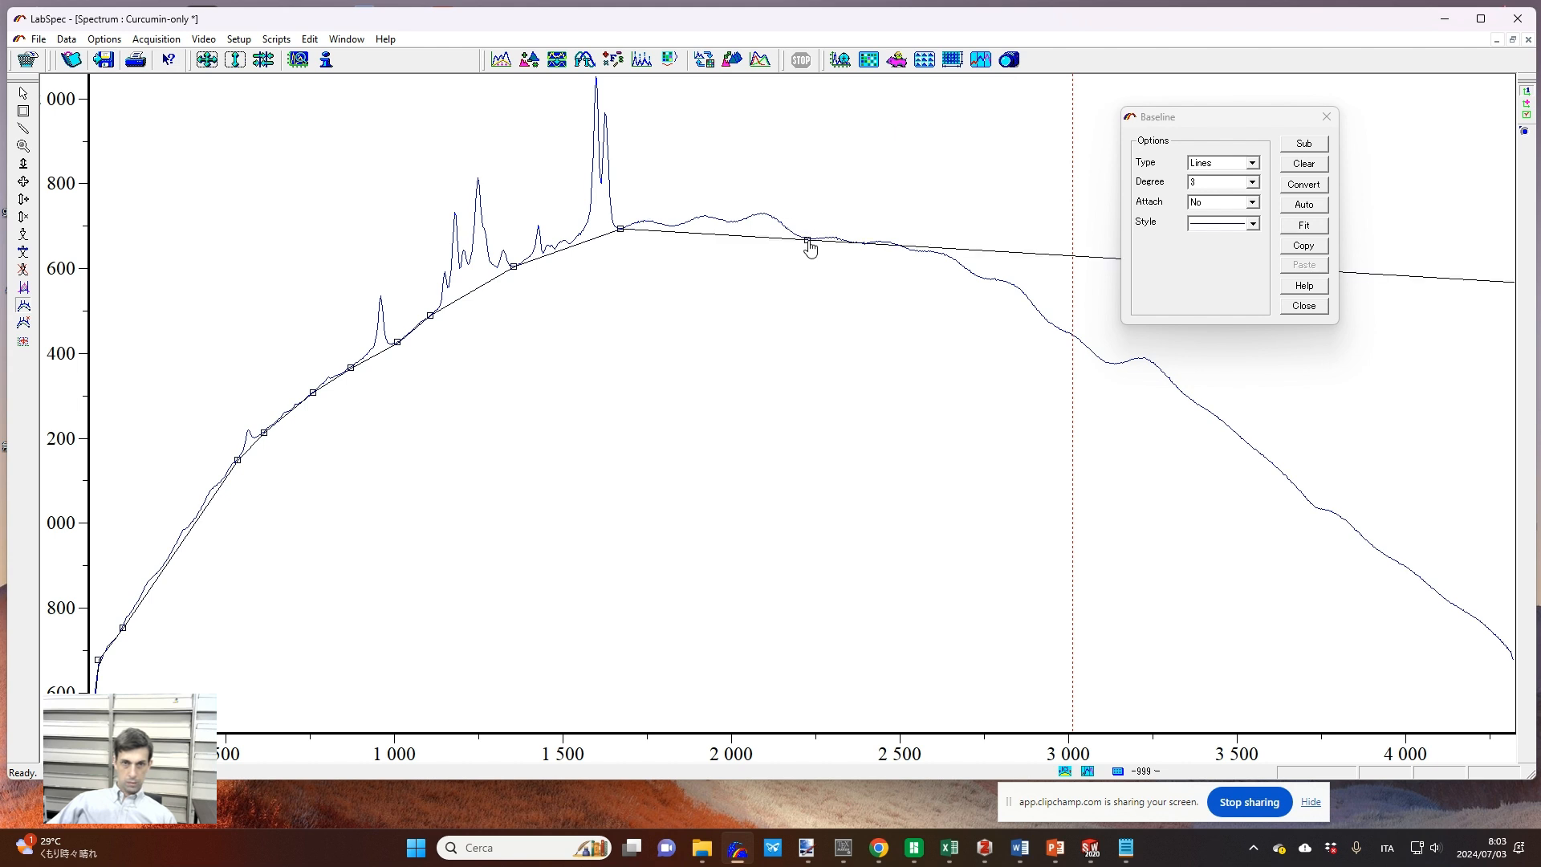
{"action": "left_click", "coordinate": [1106, 363]}
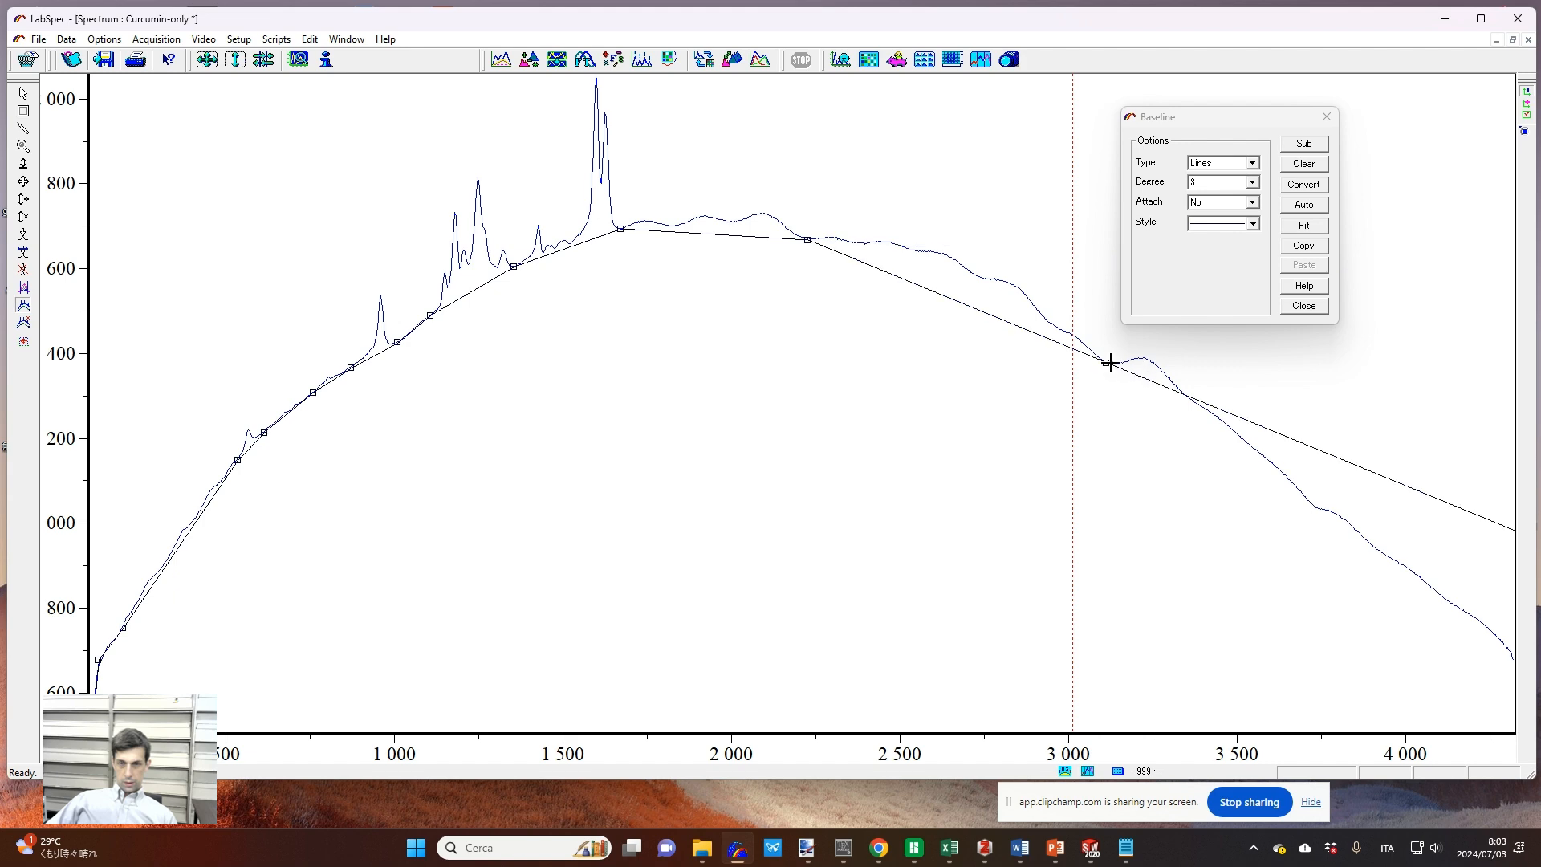
{"action": "left_click", "coordinate": [907, 250]}
{"action": "left_click", "coordinate": [979, 277]}
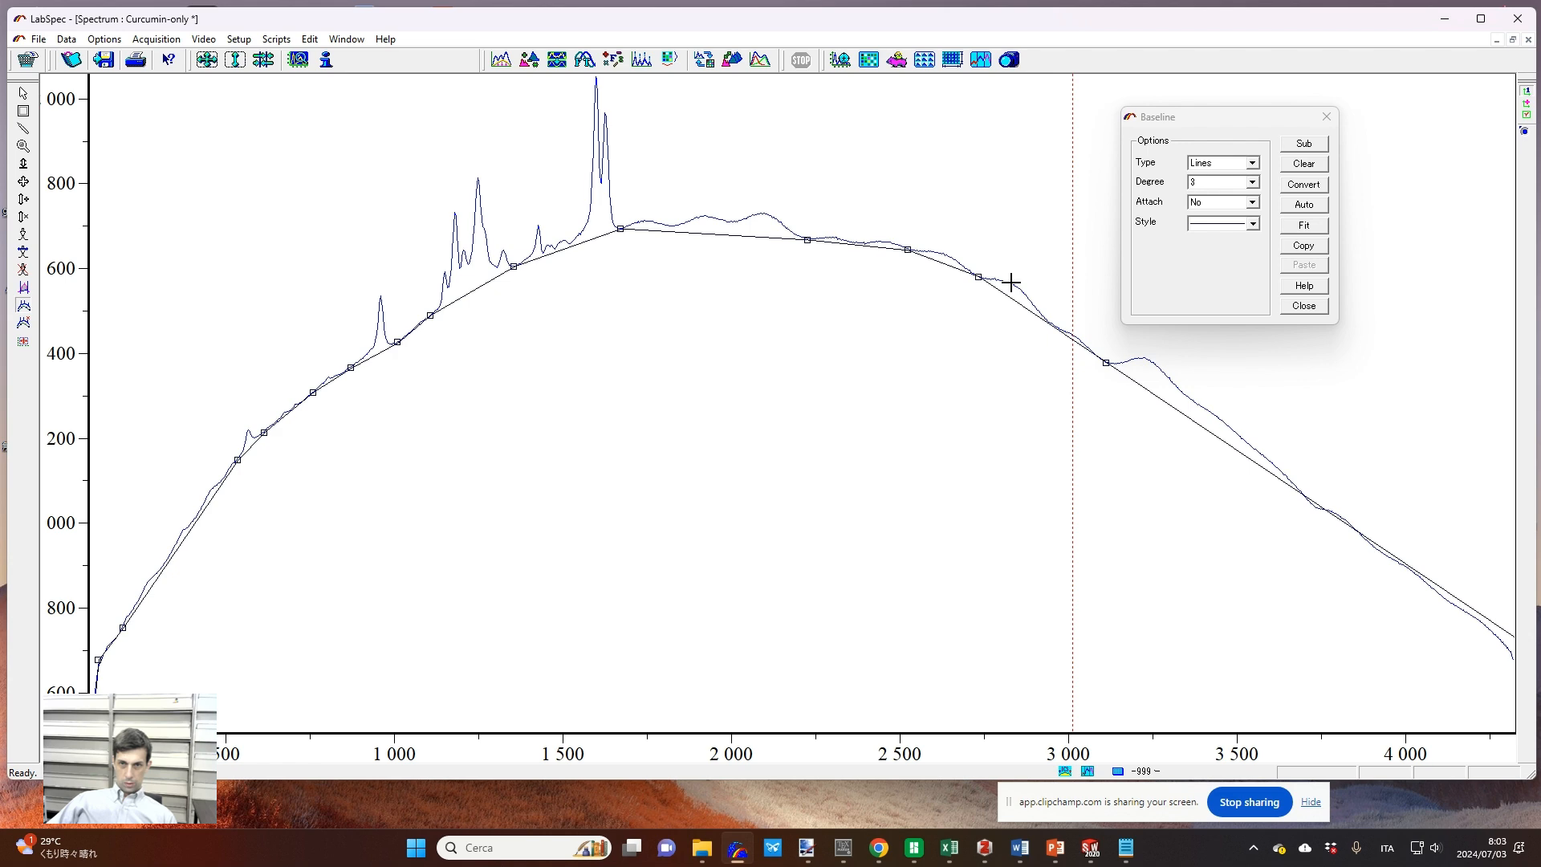
{"action": "left_click", "coordinate": [1013, 285]}
{"action": "left_click", "coordinate": [942, 253]}
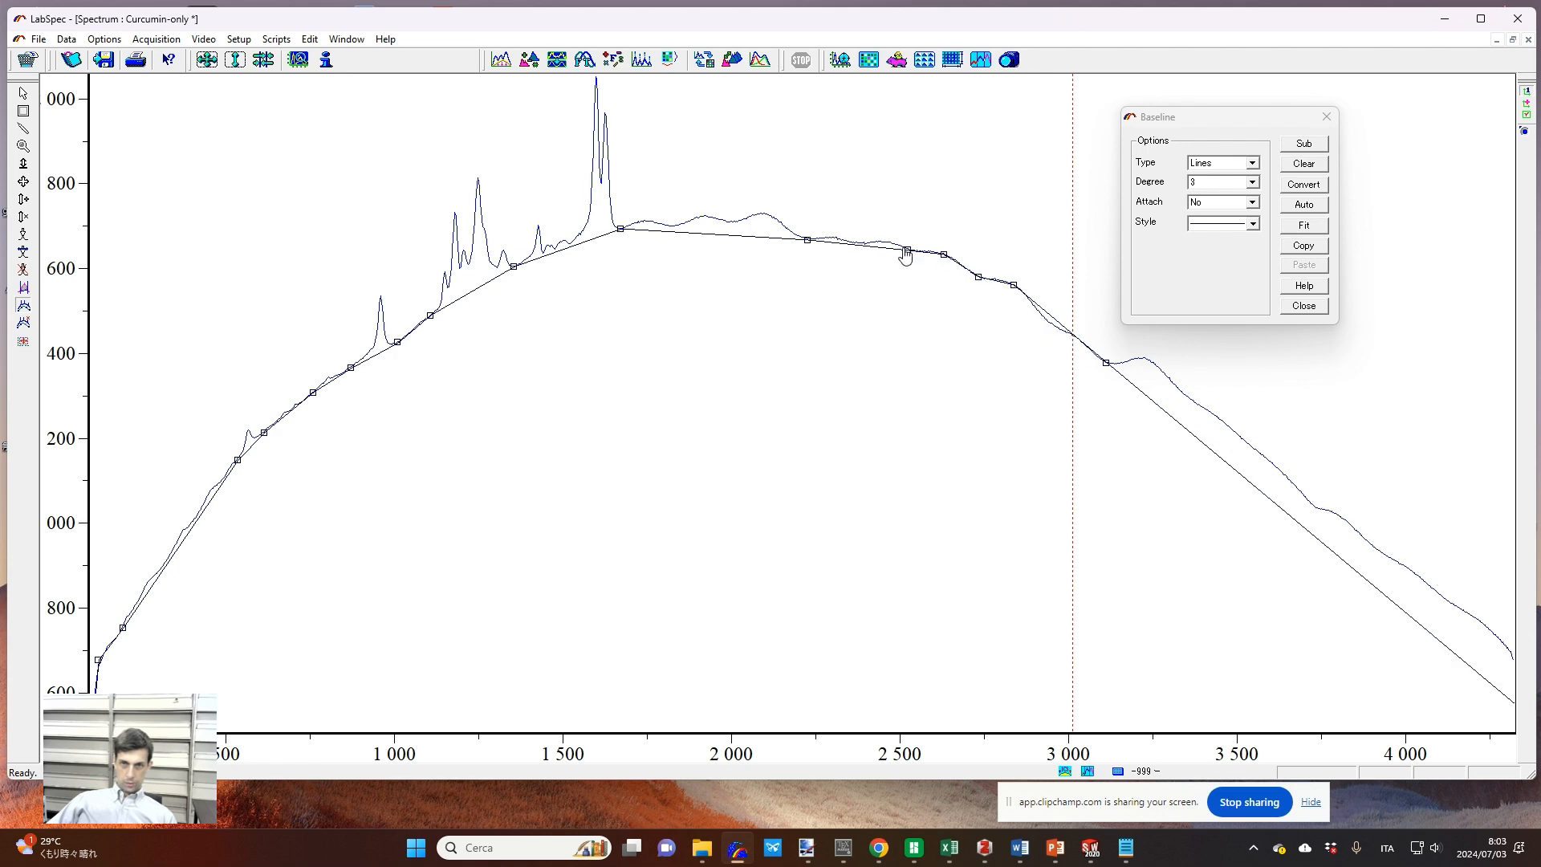
Step: Refine the baseline with extra points from about 2,300 to 2,460 and near 2,940 and 3,020
{"action": "left_click", "coordinate": [884, 240]}
{"action": "left_click", "coordinate": [833, 239]}
{"action": "left_click", "coordinate": [862, 245]}
{"action": "left_click", "coordinate": [1050, 321]}
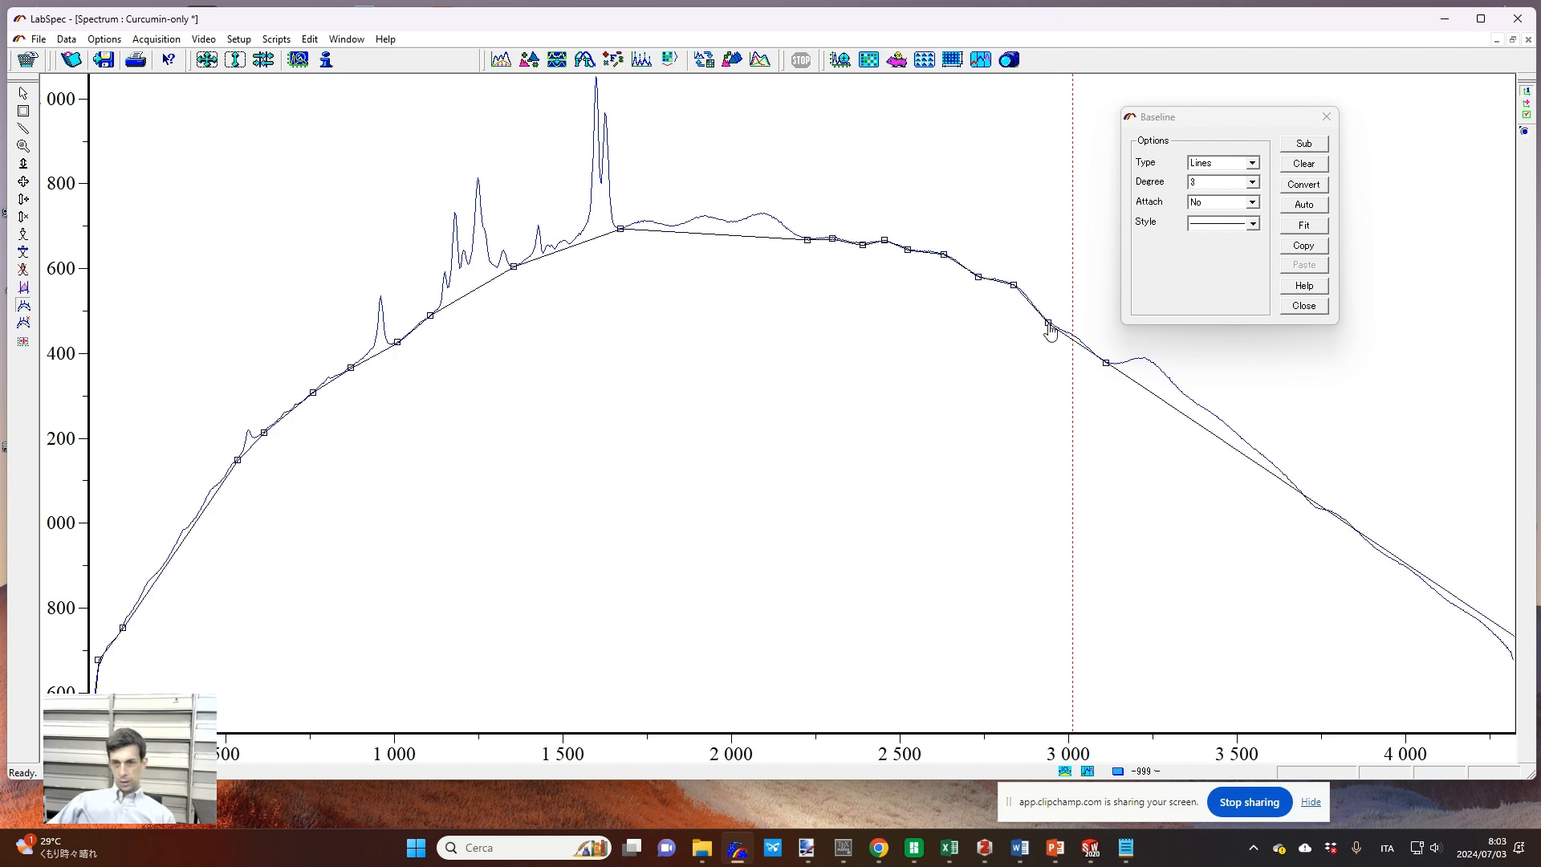
{"action": "left_click", "coordinate": [1078, 336]}
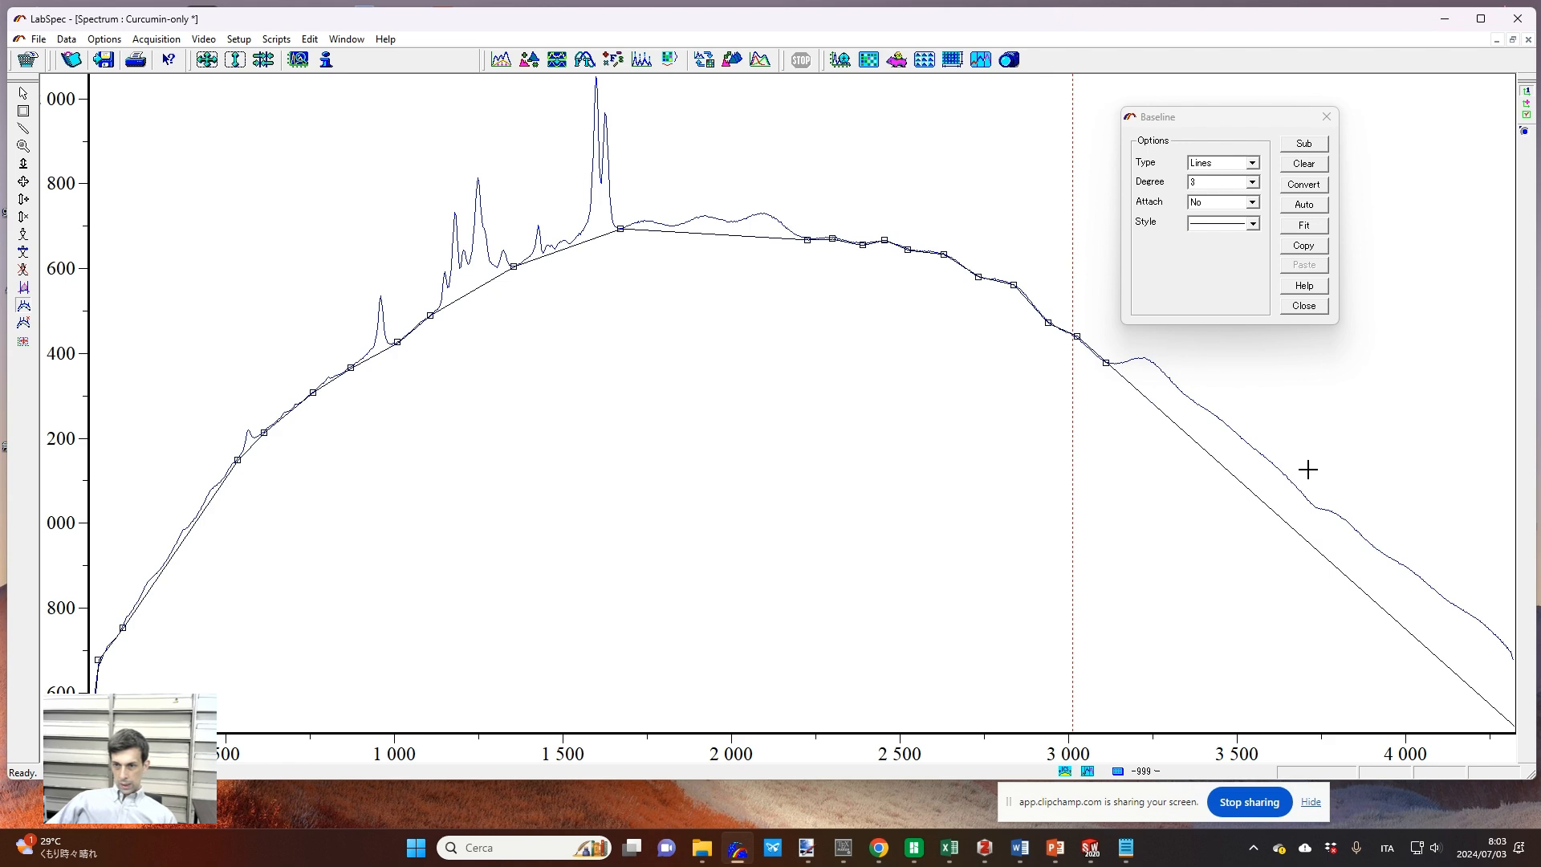
Step: Extend the baseline past the broad 3,200 hump with points from about 3,740 to the end of the spectrum
{"action": "left_click", "coordinate": [1317, 507]}
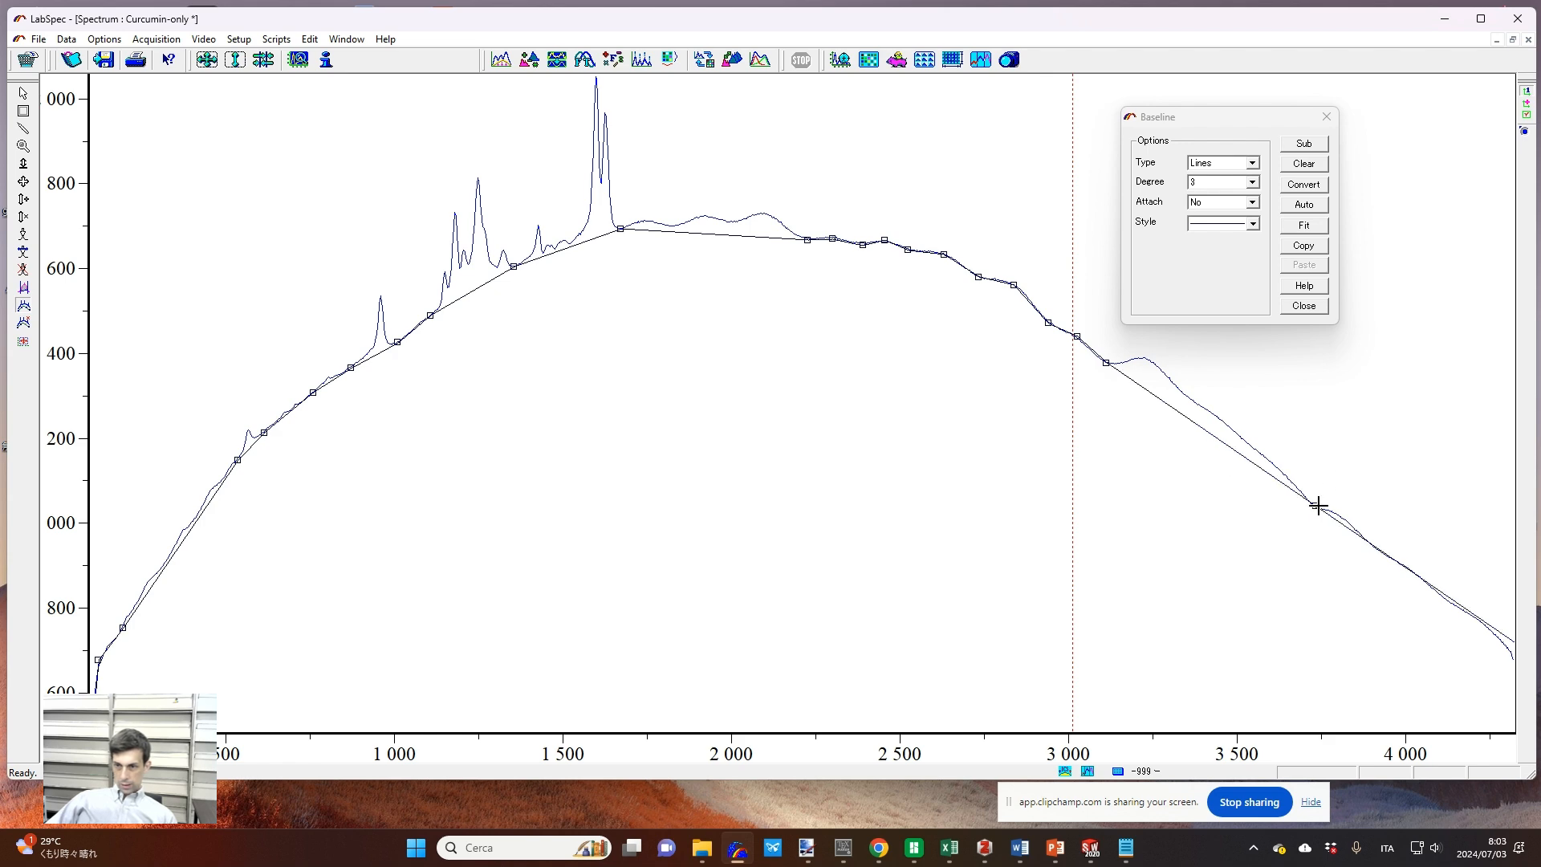
{"action": "left_click", "coordinate": [1459, 607]}
{"action": "left_click", "coordinate": [1506, 645]}
{"action": "left_click", "coordinate": [1511, 655]}
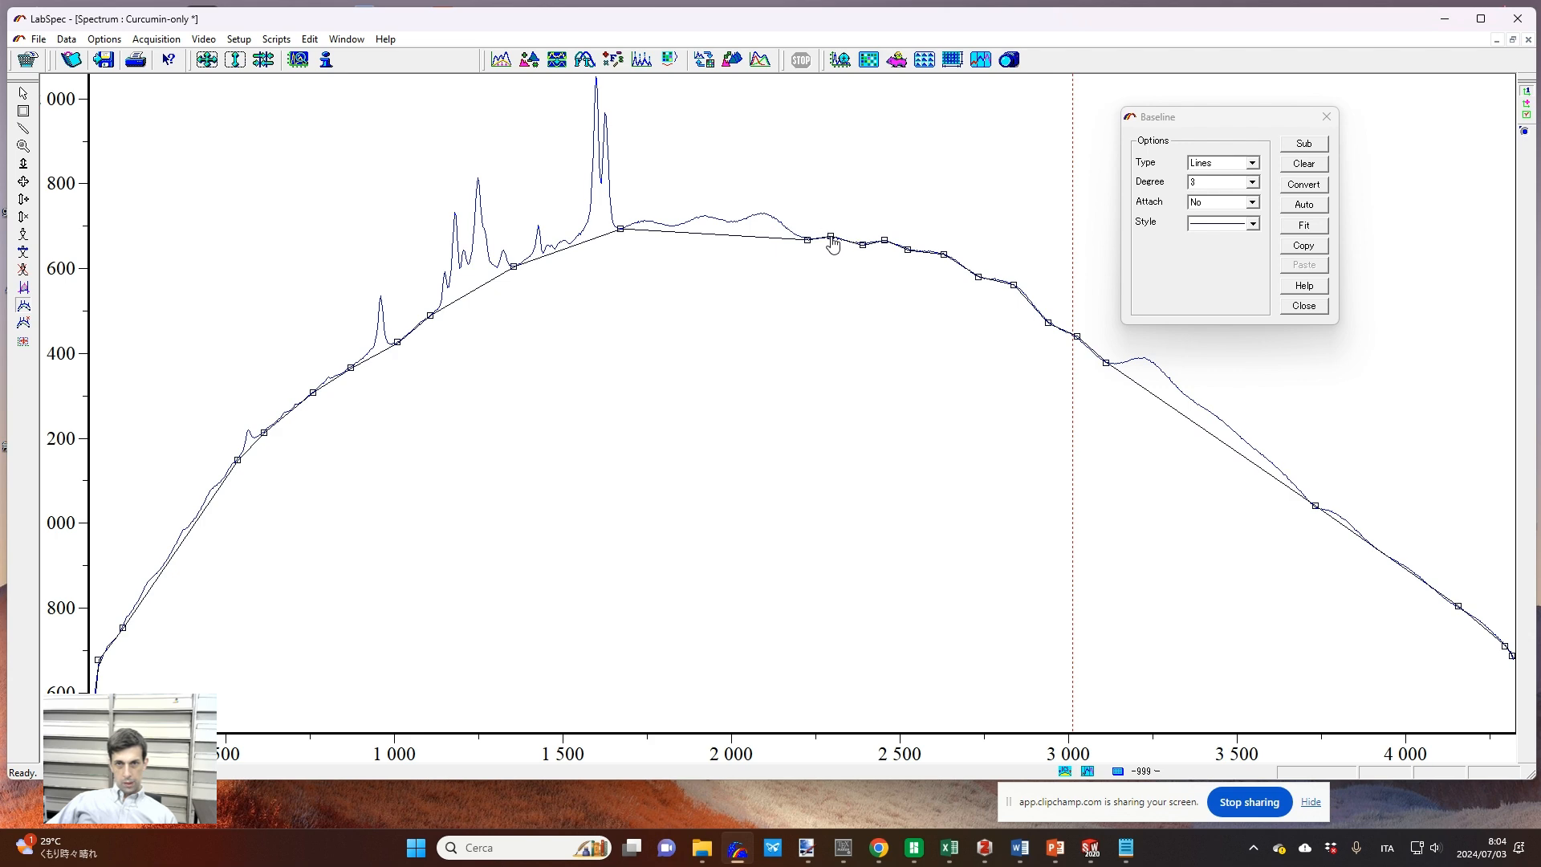
Step: Fit baseline points to the humps between about 1,740 and 2,170, and try subtracting the baseline before undoing the subtraction
{"action": "left_click", "coordinate": [669, 226]}
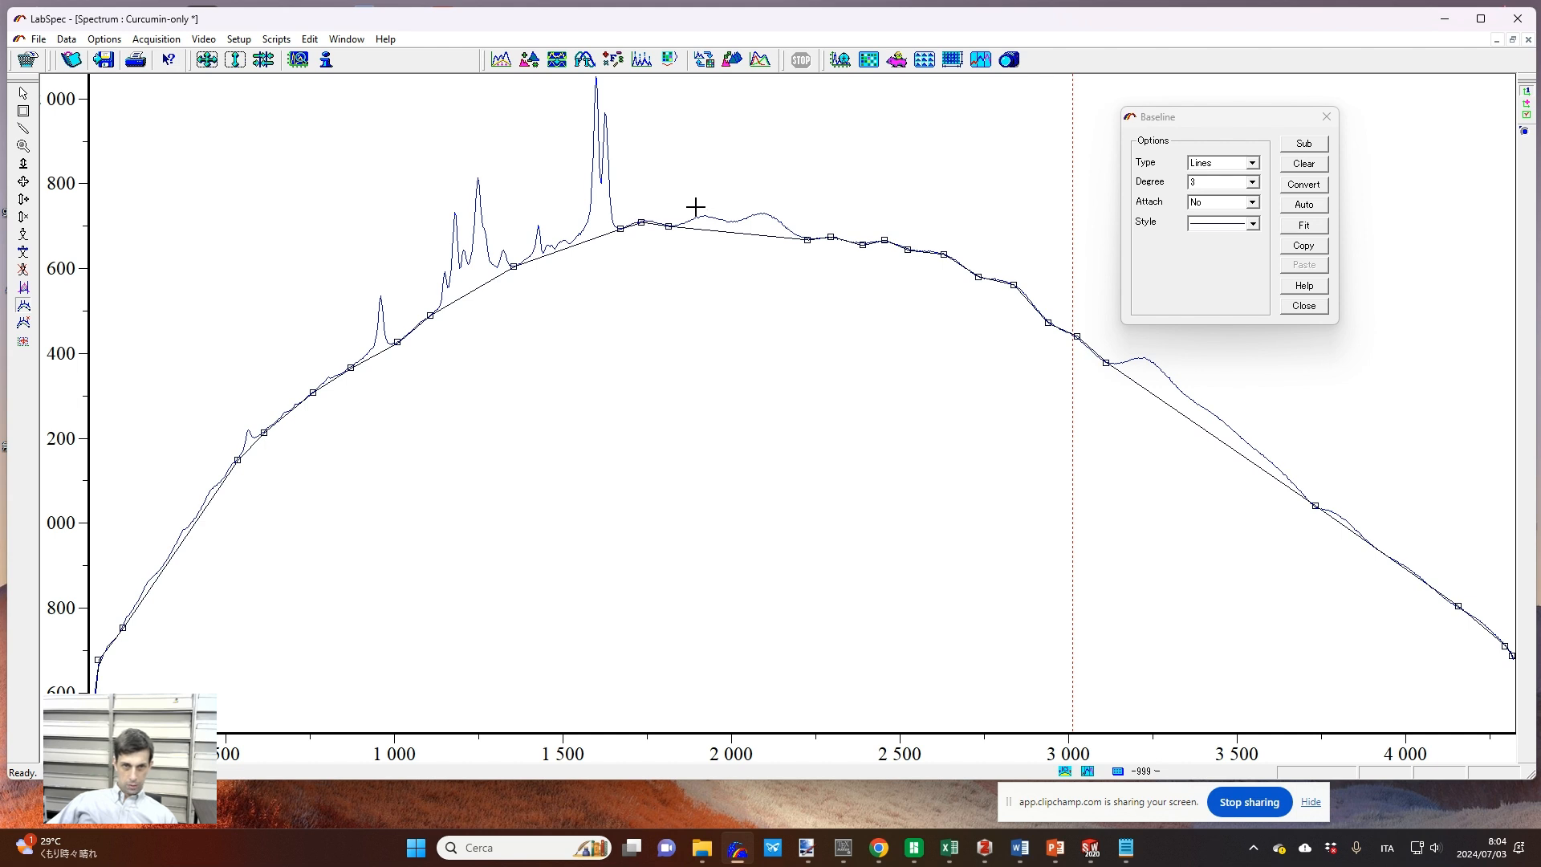
{"action": "left_click", "coordinate": [641, 221]}
{"action": "left_click_drag", "start_coordinate": [642, 221], "coordinate": [648, 218]}
{"action": "left_click", "coordinate": [703, 215]}
{"action": "left_click", "coordinate": [737, 220]}
{"action": "left_click", "coordinate": [762, 212]}
{"action": "left_click", "coordinate": [789, 231]}
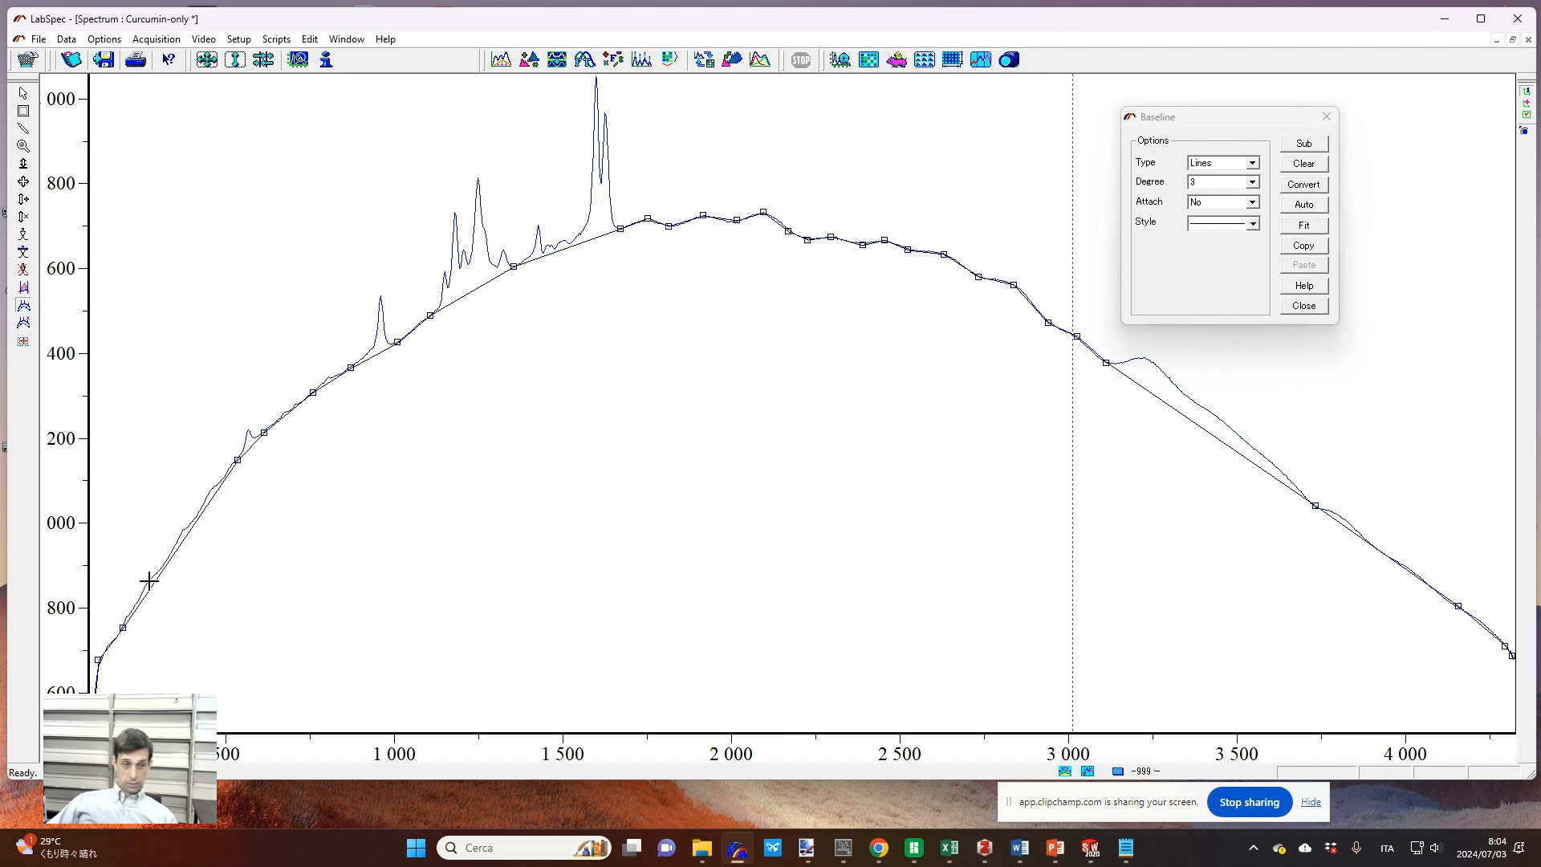
{"action": "left_click", "coordinate": [1305, 144]}
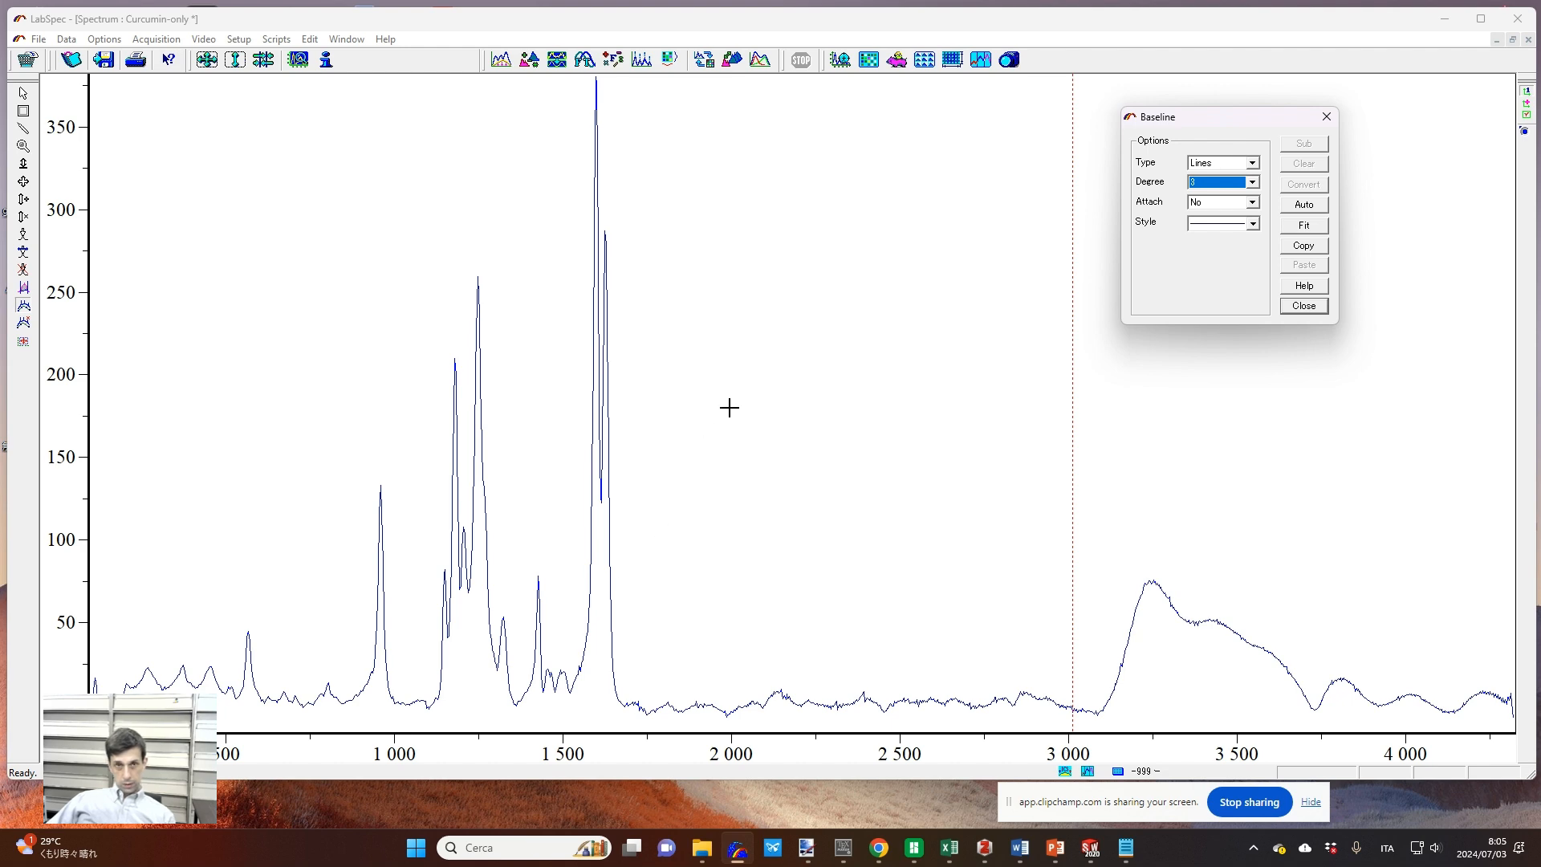
{"action": "key", "text": "ctrl+z"}
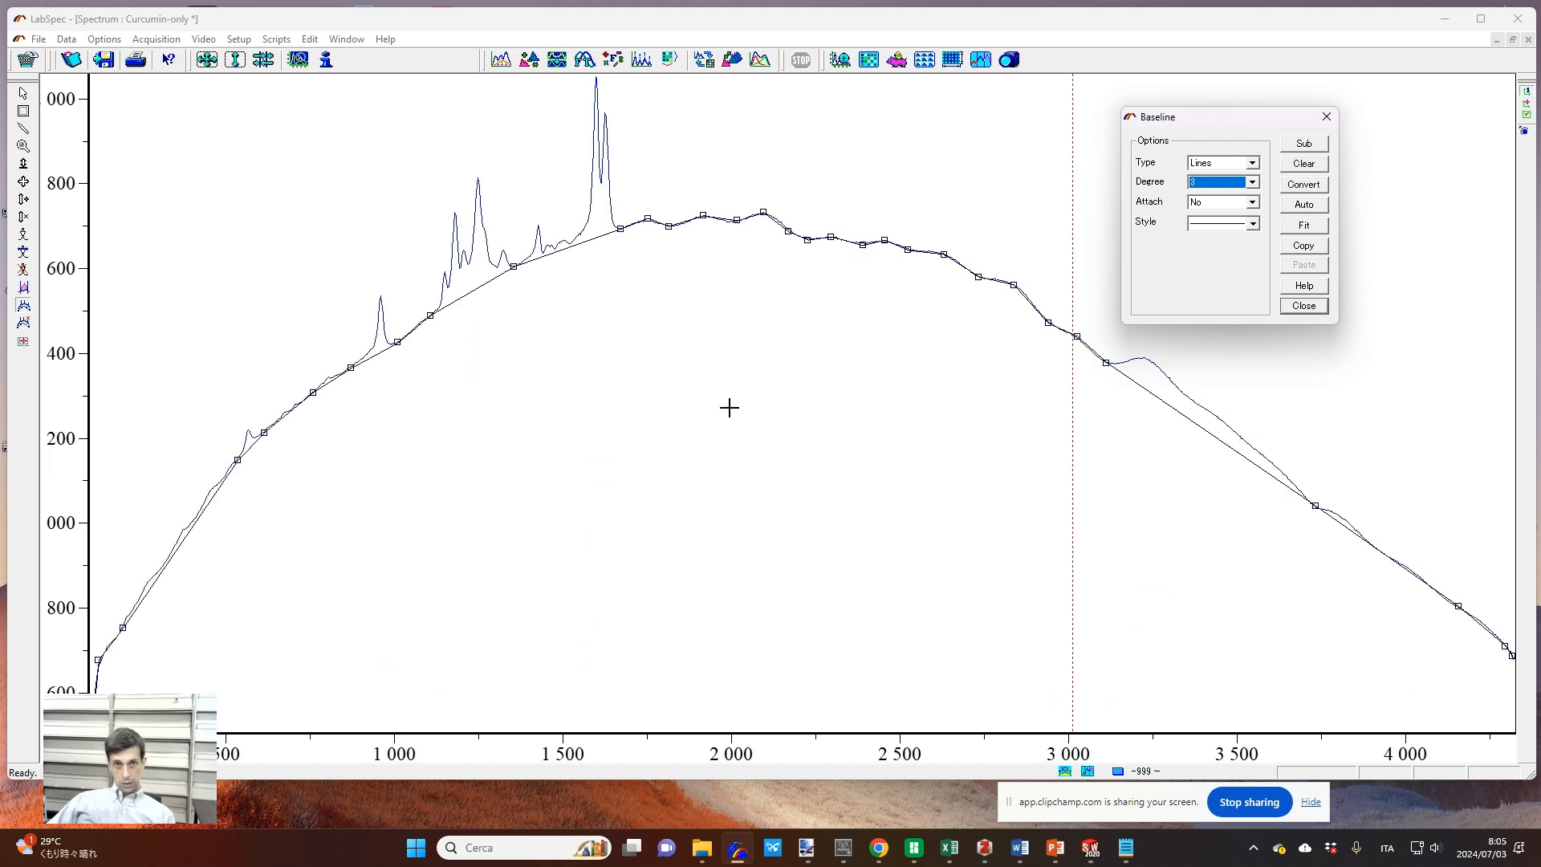
Step: Add closely spaced baseline points along the steep initial rise, from the start of the spectrum to about 515
{"action": "left_click", "coordinate": [206, 491]}
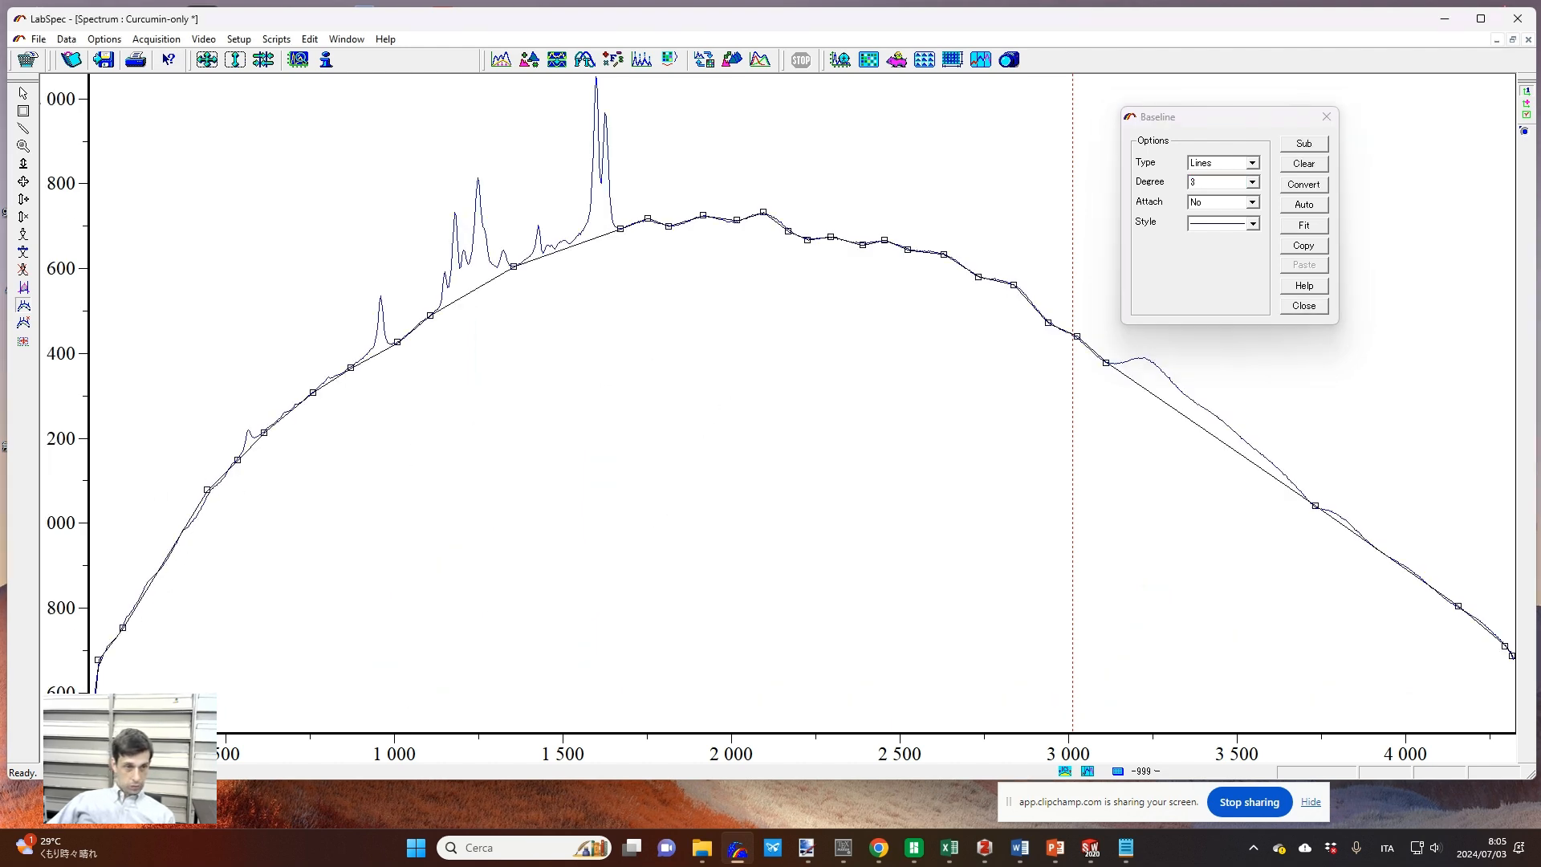
{"action": "left_click", "coordinate": [97, 680]}
{"action": "left_click", "coordinate": [128, 612]}
{"action": "left_click", "coordinate": [150, 578]}
{"action": "left_click", "coordinate": [167, 558]}
{"action": "left_click", "coordinate": [196, 517]}
{"action": "left_click", "coordinate": [179, 533]}
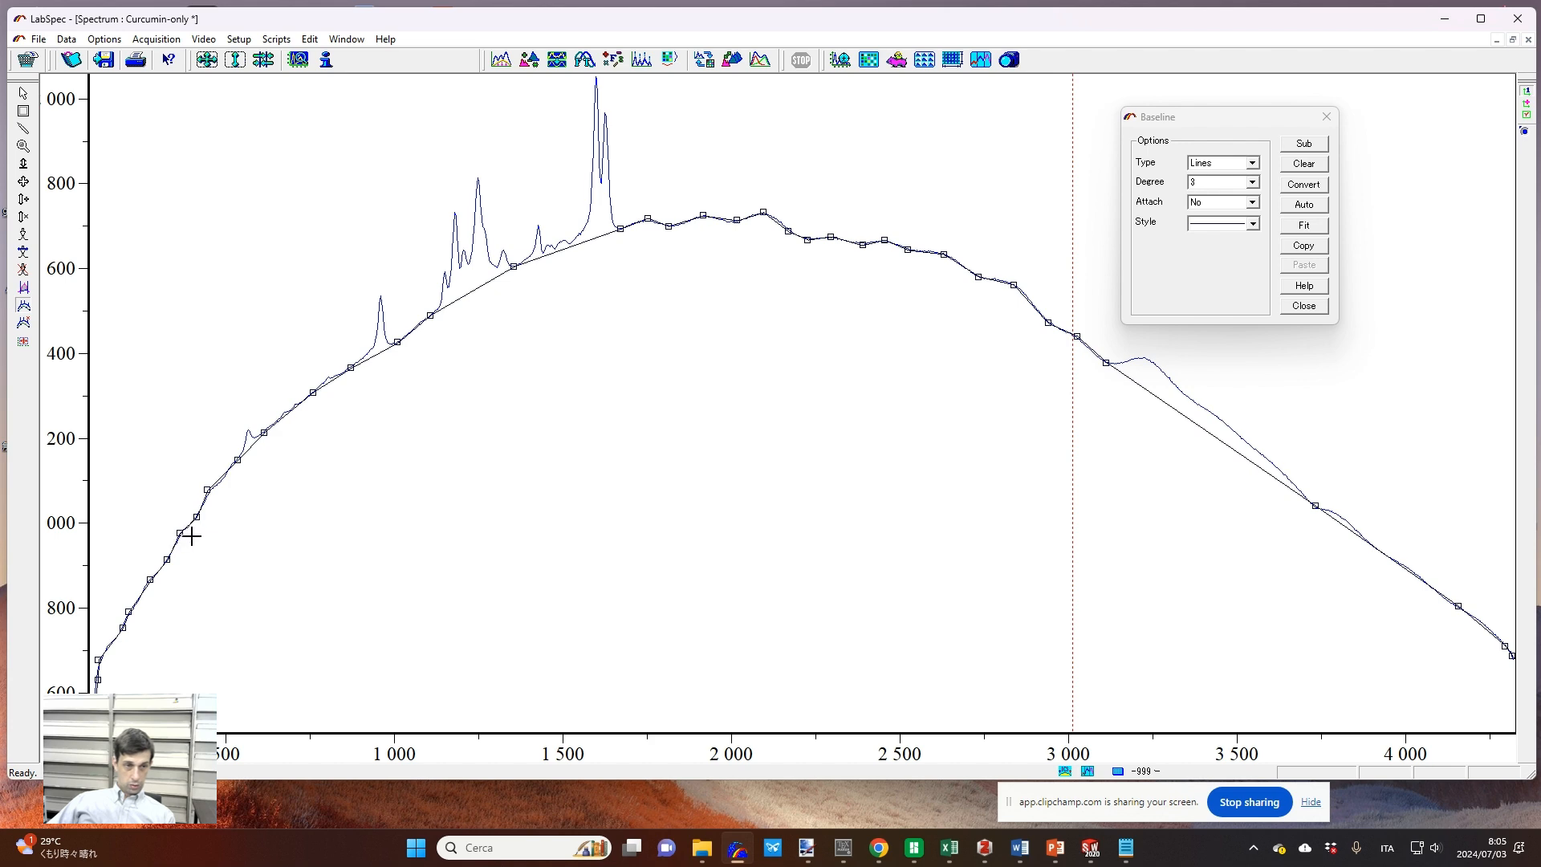
{"action": "left_click", "coordinate": [222, 482]}
{"action": "left_click", "coordinate": [230, 464]}
Step: Add baseline points along the falling tail between about 3,840 and 4,090
{"action": "left_click", "coordinate": [1351, 524]}
{"action": "left_click", "coordinate": [1371, 545]}
{"action": "left_click", "coordinate": [1395, 562]}
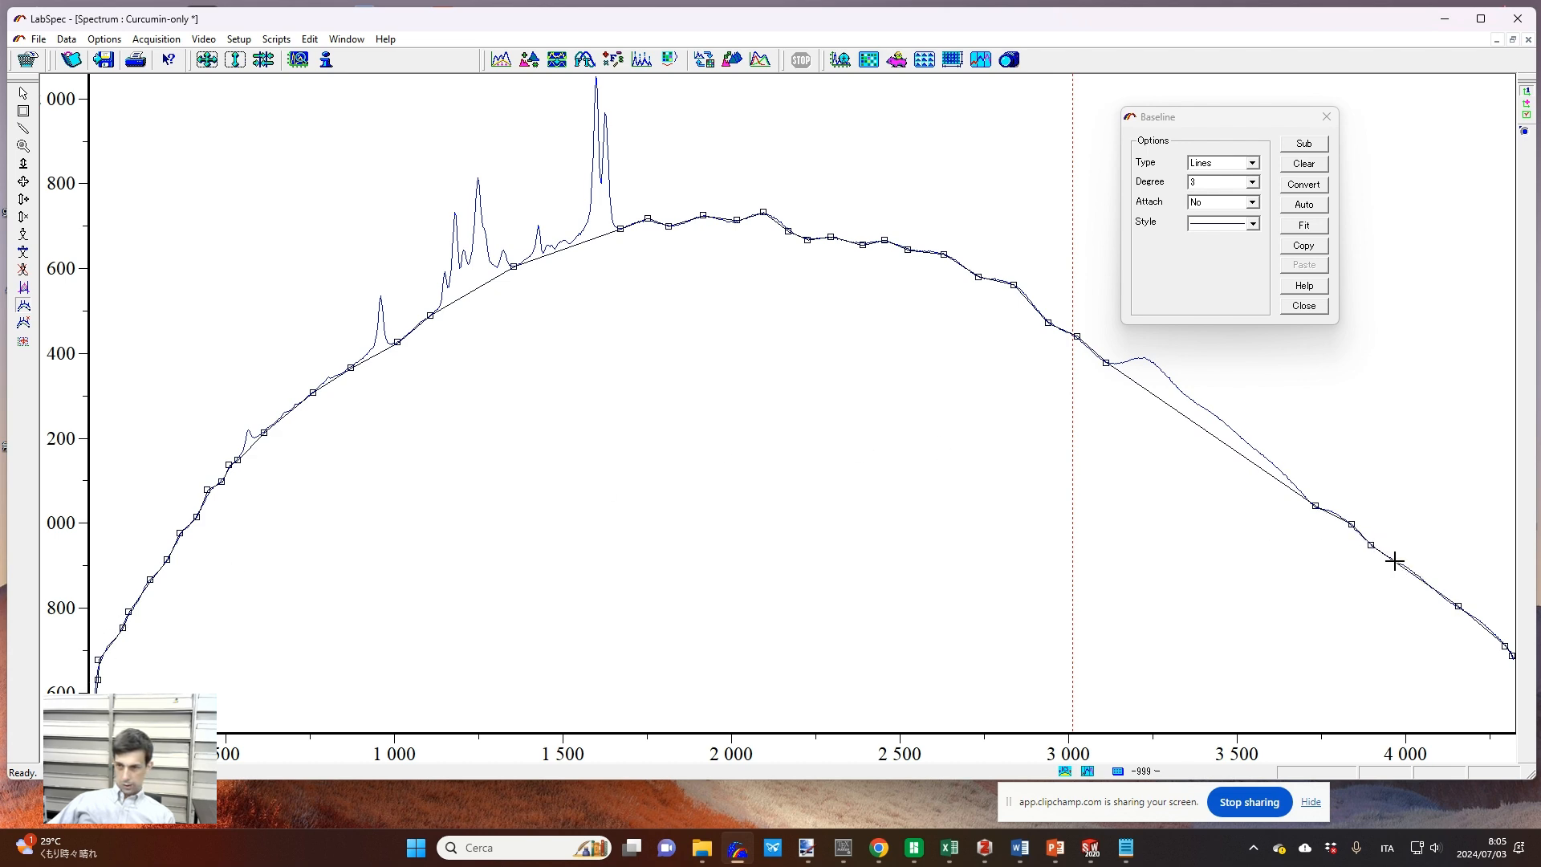
{"action": "left_click", "coordinate": [1413, 571]}
{"action": "left_click", "coordinate": [1436, 593]}
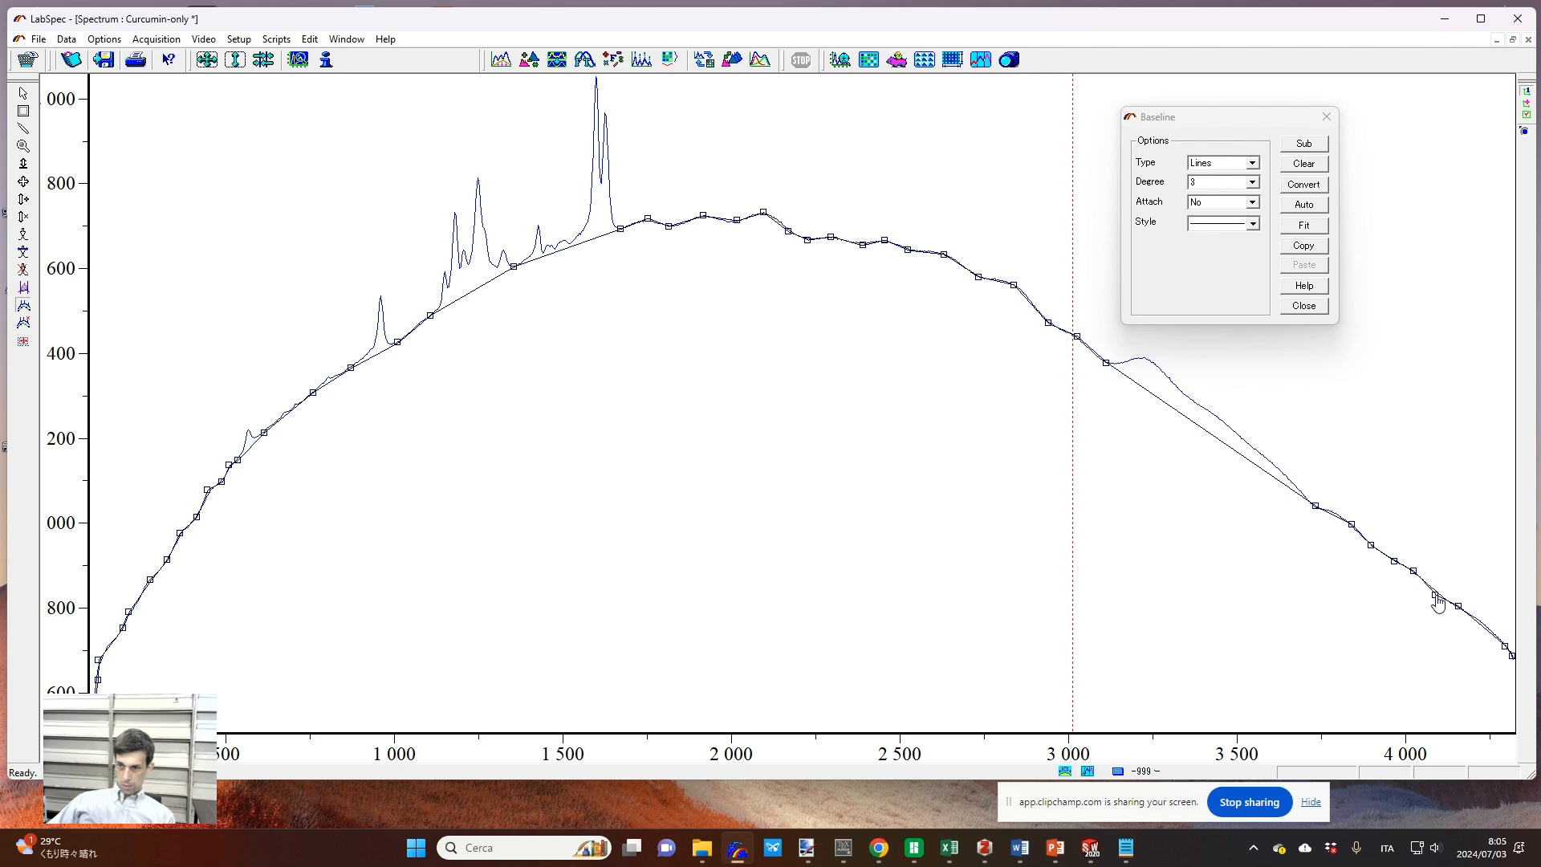
Step: Try subtracting the refined line baseline, undo the subtraction, and clear all baseline points
{"action": "left_click", "coordinate": [1313, 148]}
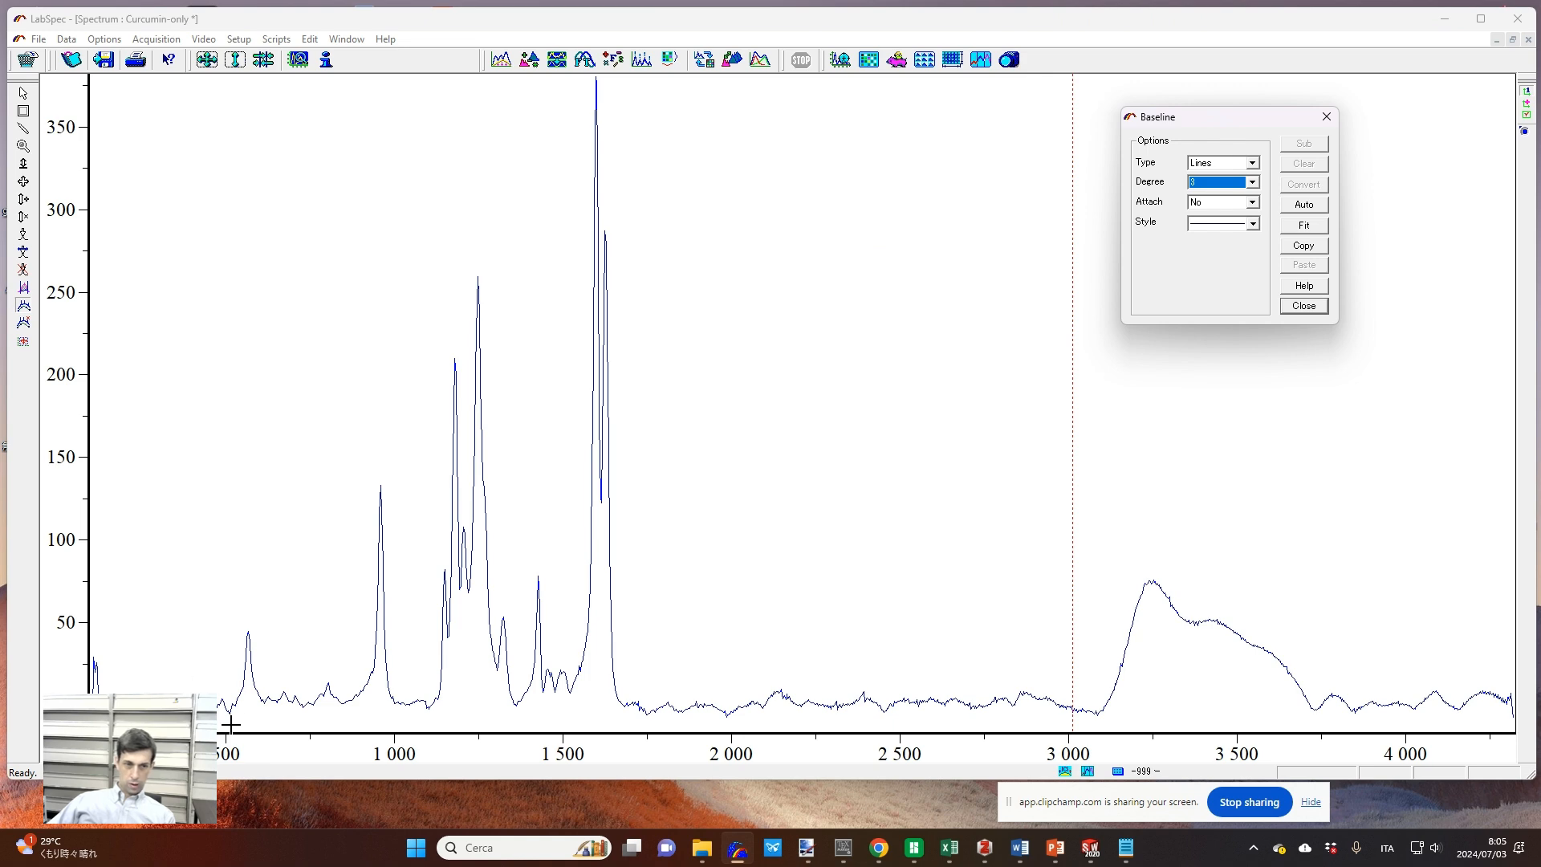
{"action": "key", "text": "ctrl+z"}
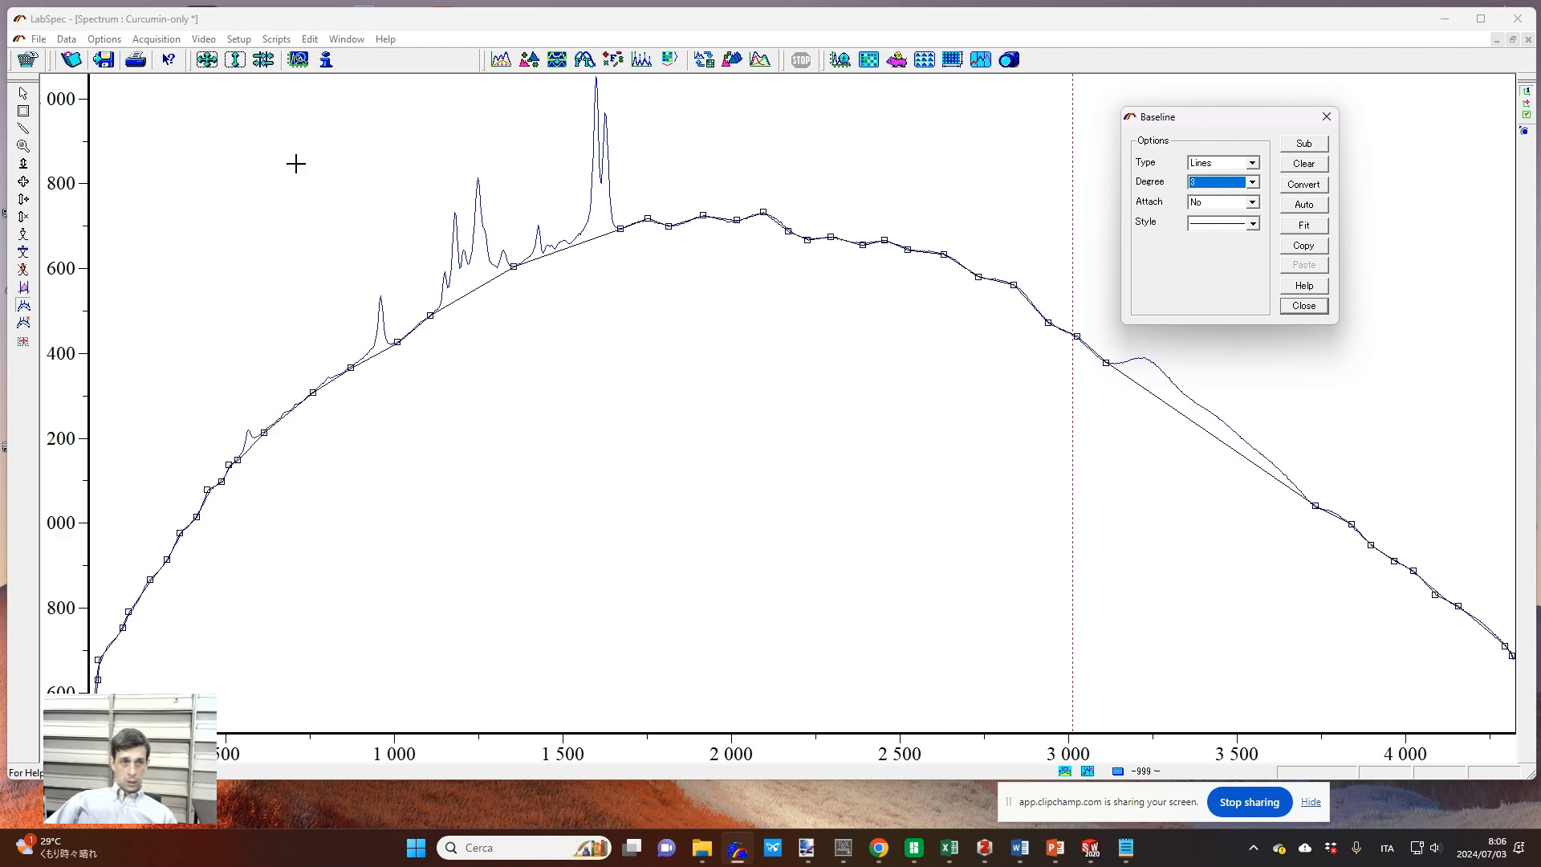
{"action": "left_click", "coordinate": [1306, 166]}
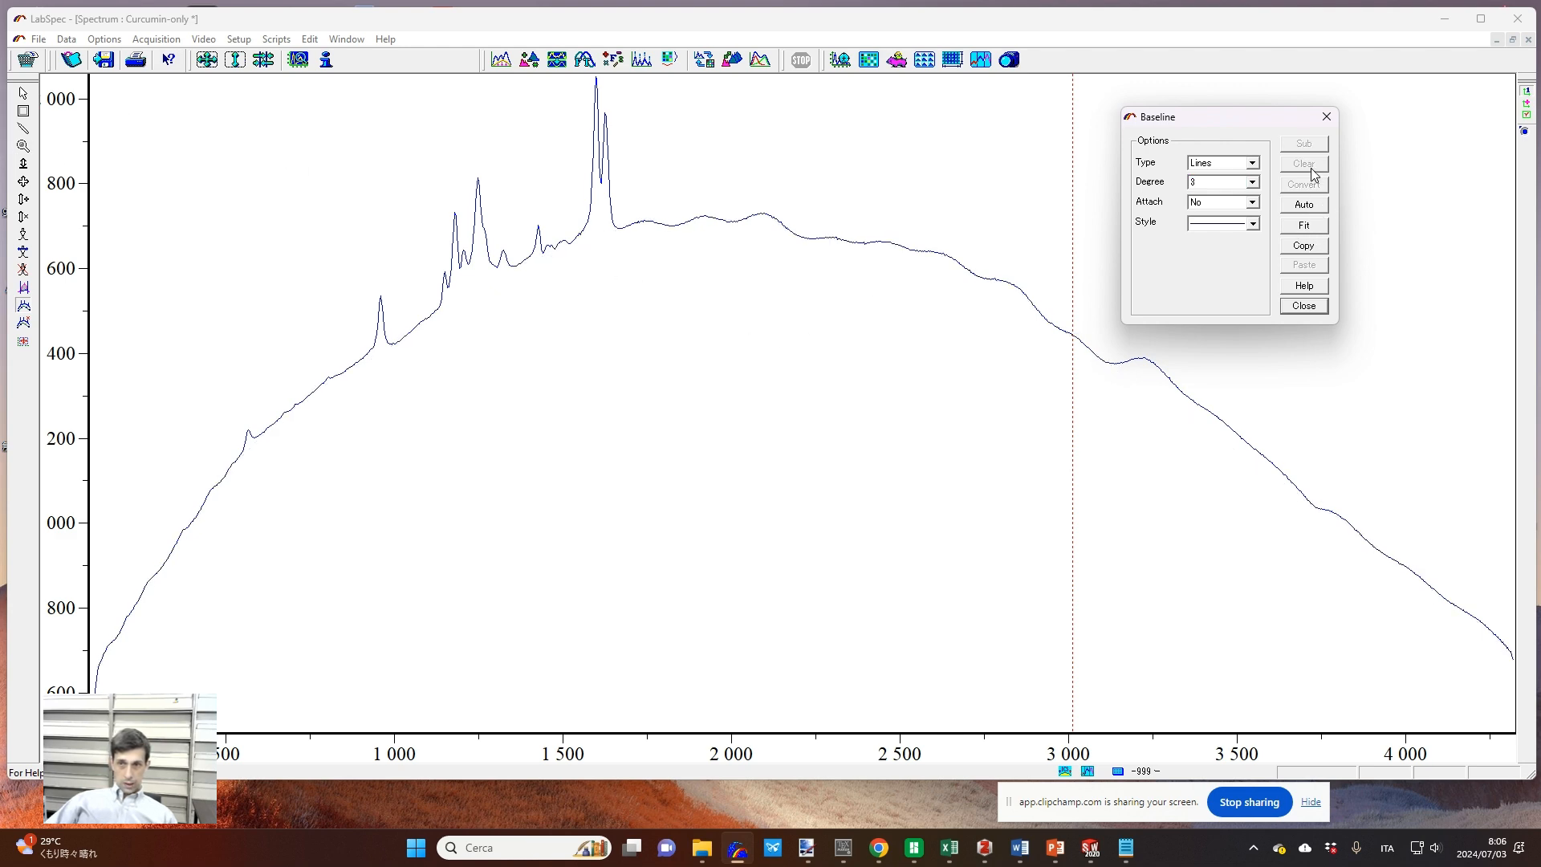
Step: Extract the spectrum's data range from 500 to 1750 and move the Baseline and Data range dialogs away from the peaks
{"action": "left_click", "coordinate": [68, 41]}
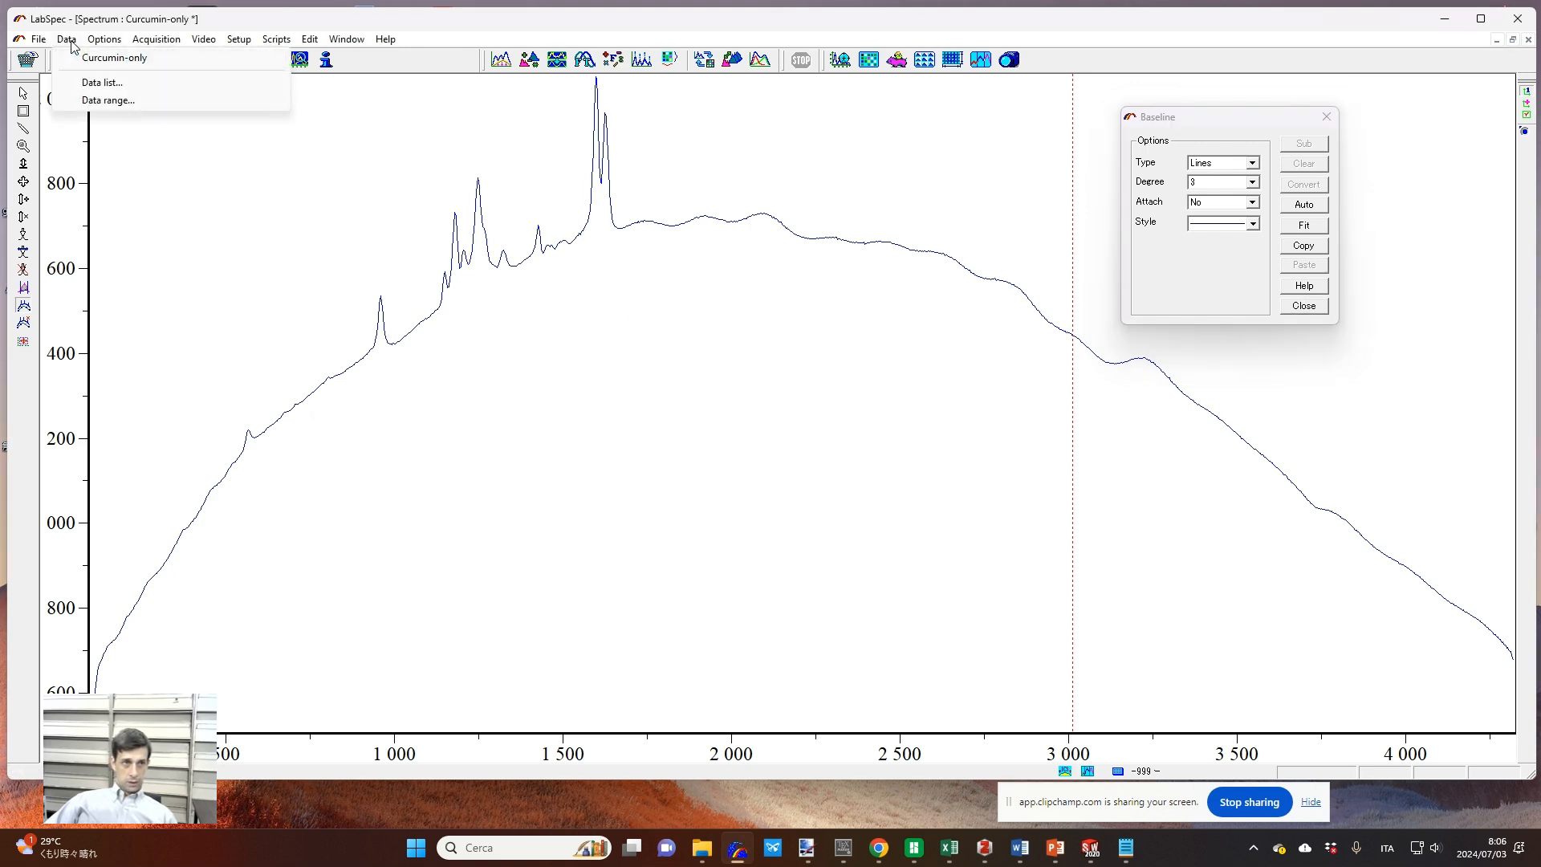
{"action": "left_click", "coordinate": [108, 101]}
{"action": "left_click_drag", "start_coordinate": [507, 329], "coordinate": [725, 417]}
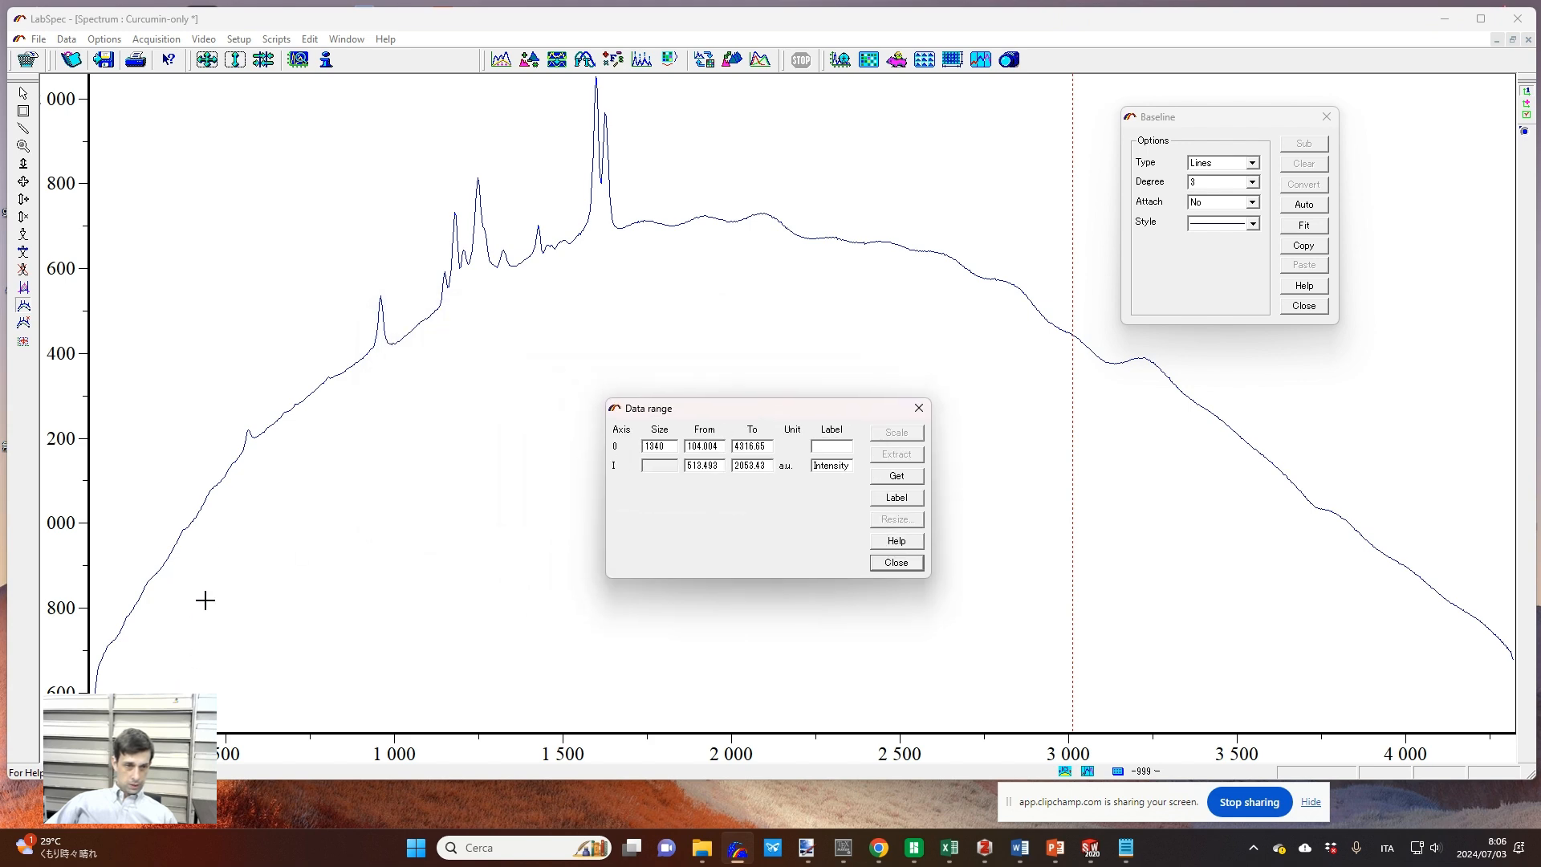
{"action": "double_click", "coordinate": [709, 447]}
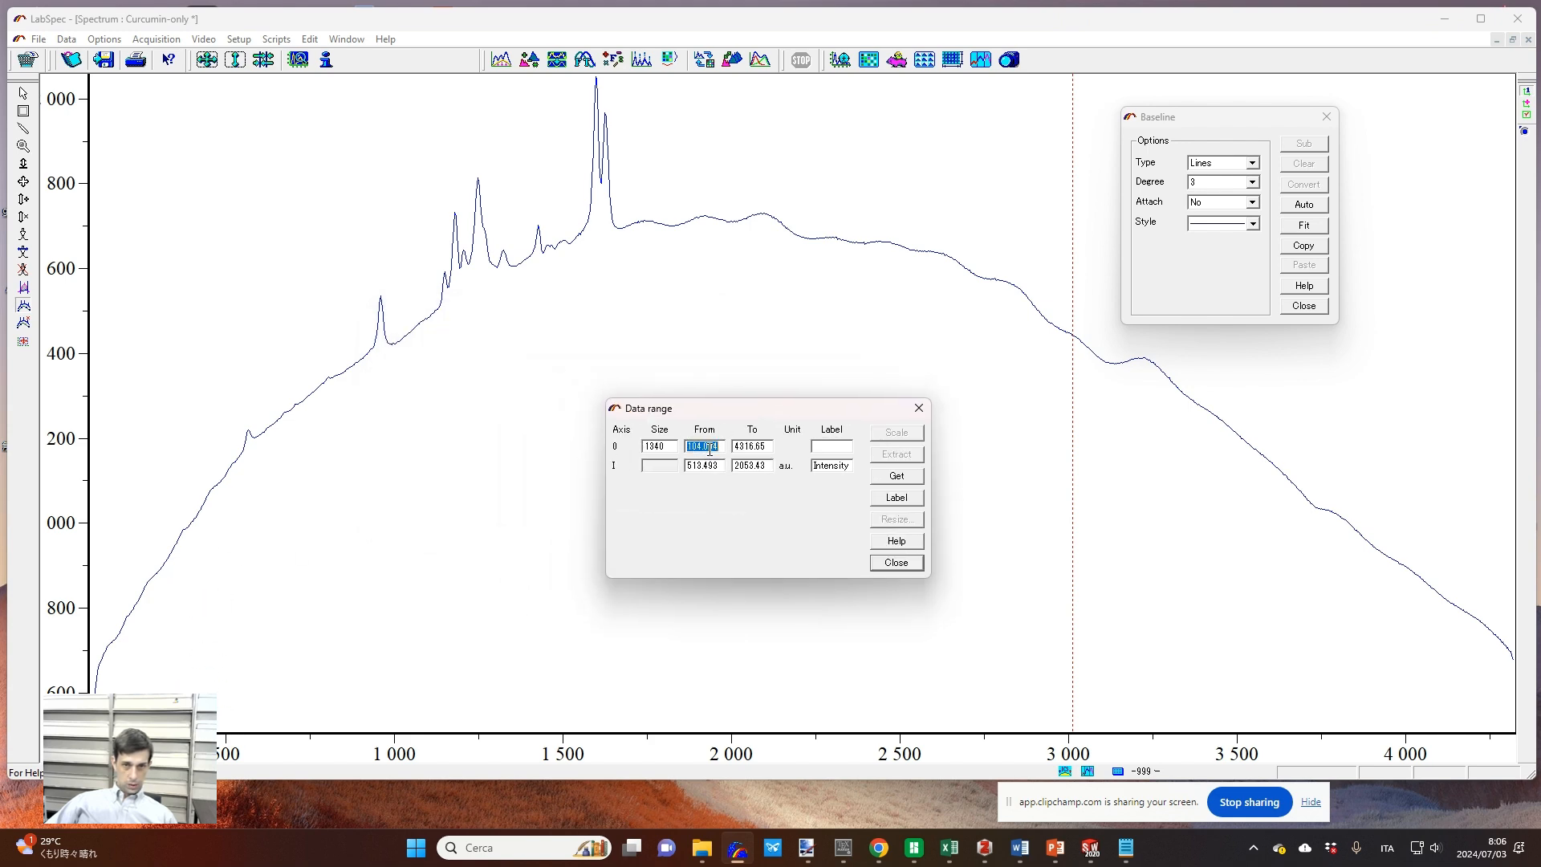
{"action": "type", "text": "500"}
{"action": "double_click", "coordinate": [759, 446]}
{"action": "type", "text": "1750"}
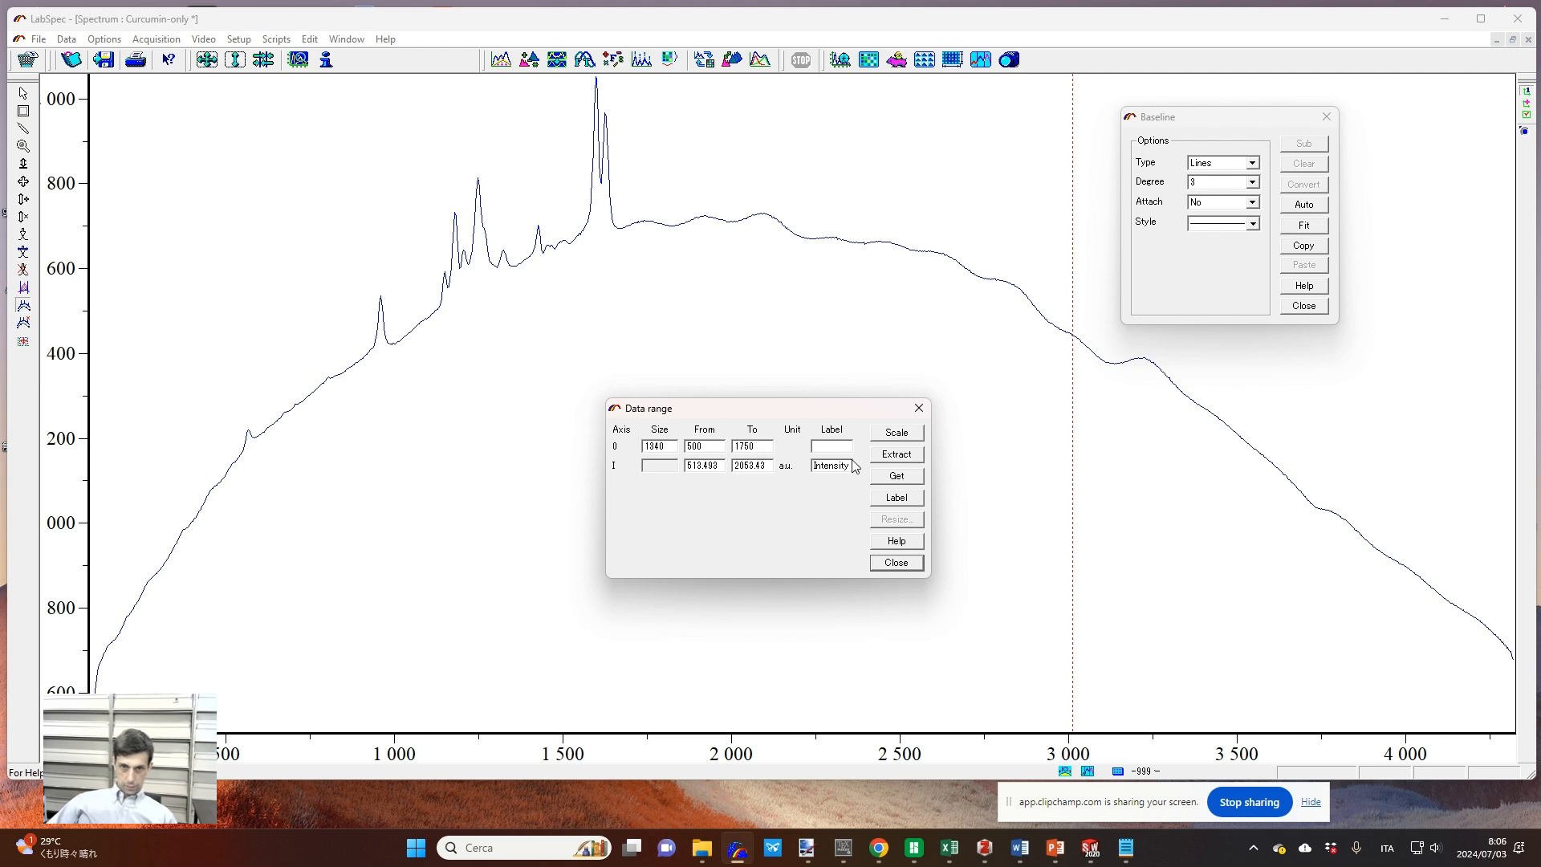
{"action": "left_click", "coordinate": [916, 456]}
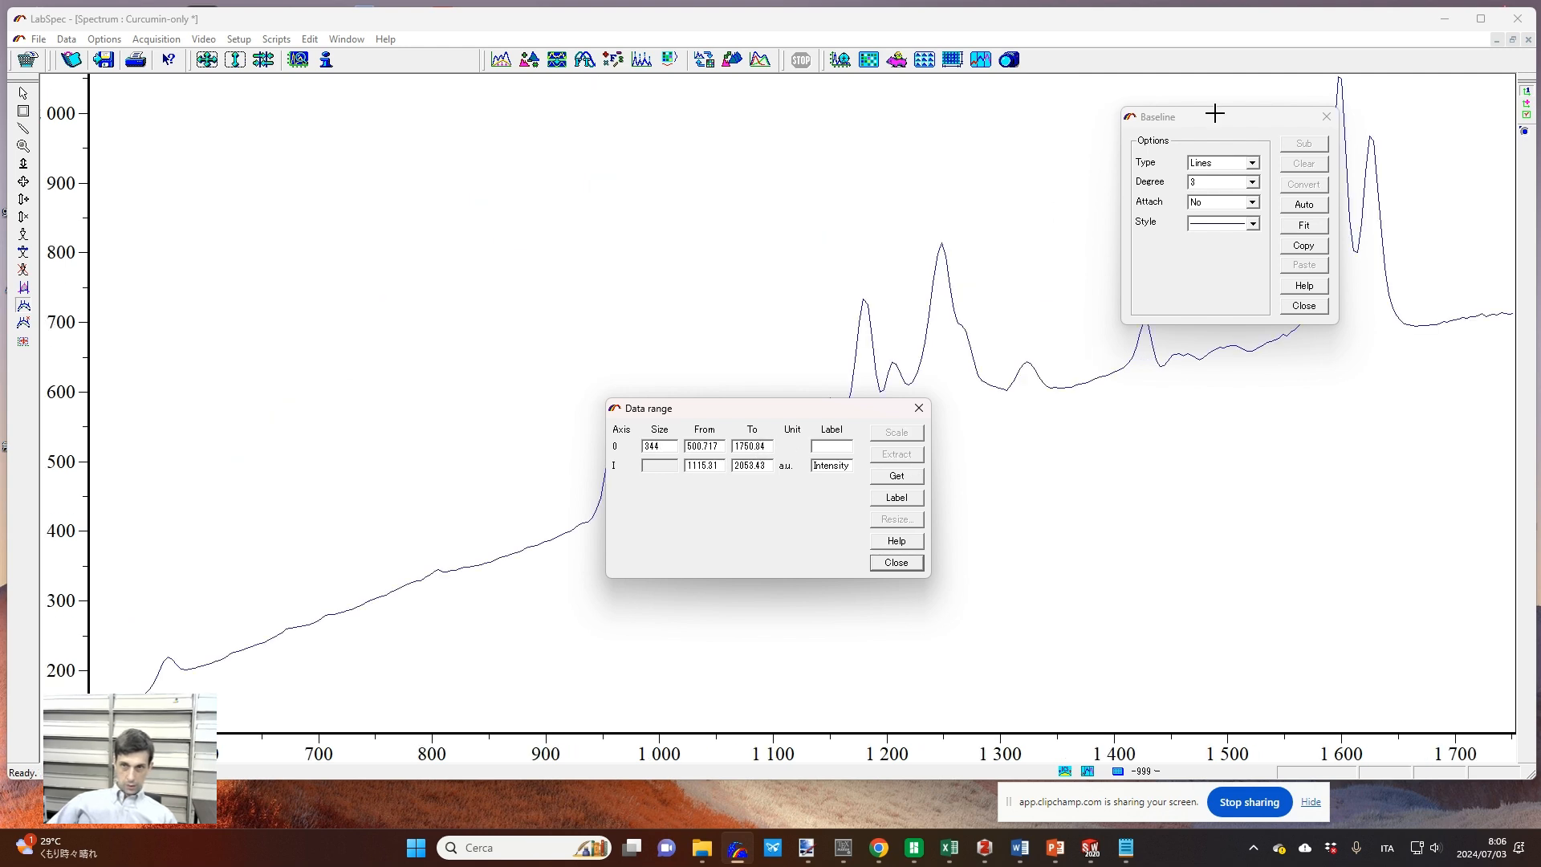
{"action": "left_click_drag", "start_coordinate": [1211, 114], "coordinate": [239, 110]}
{"action": "left_click_drag", "start_coordinate": [773, 414], "coordinate": [588, 106]}
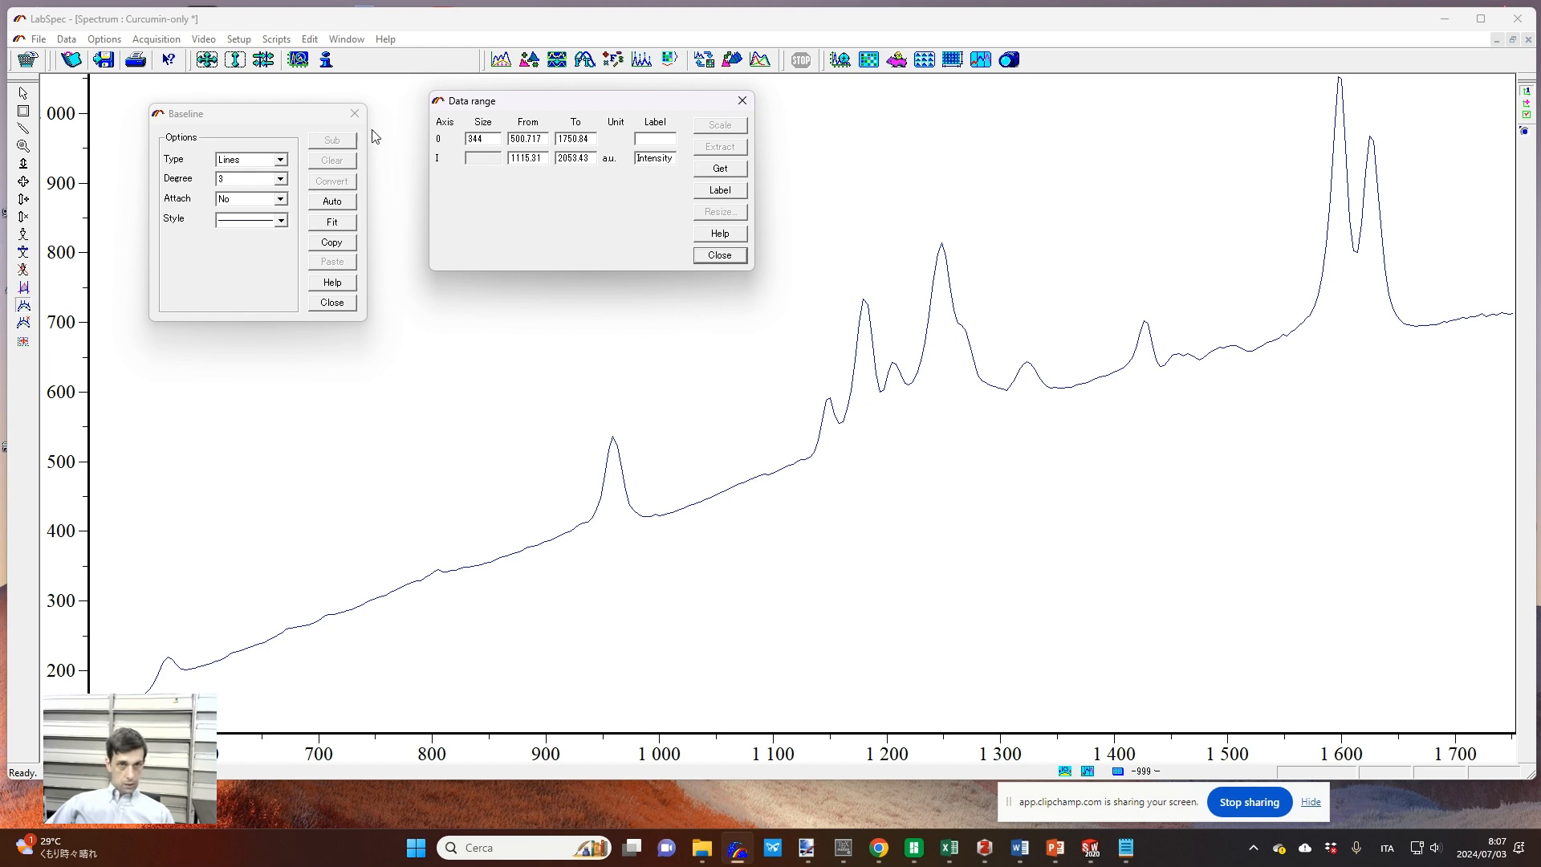
Step: Try an automatic baseline with type Lines on the extracted range and undo it
{"action": "left_click", "coordinate": [338, 206]}
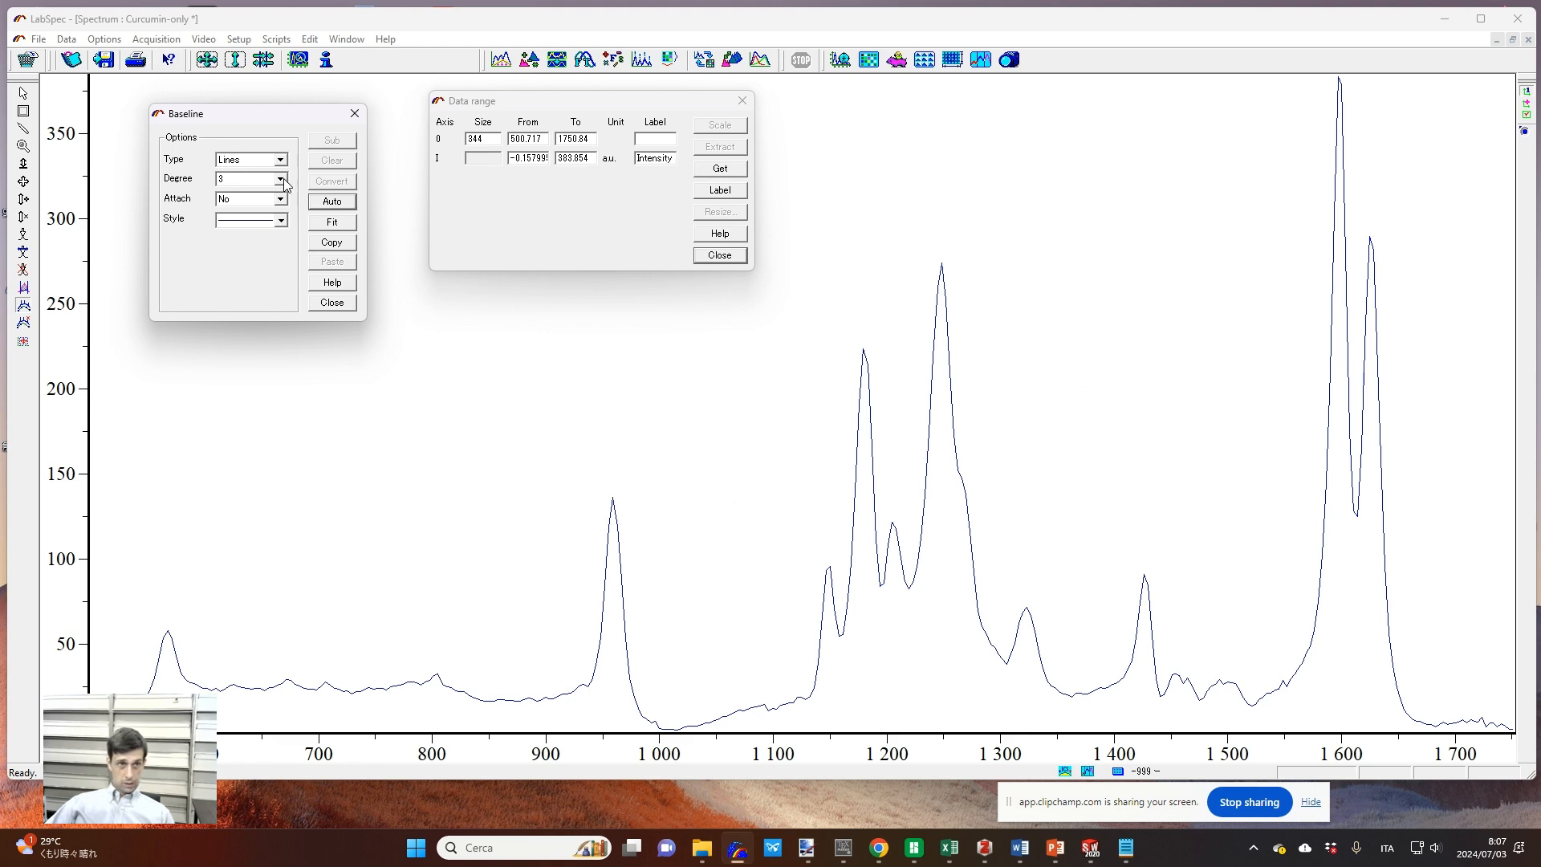
{"action": "key", "text": "ctrl+z"}
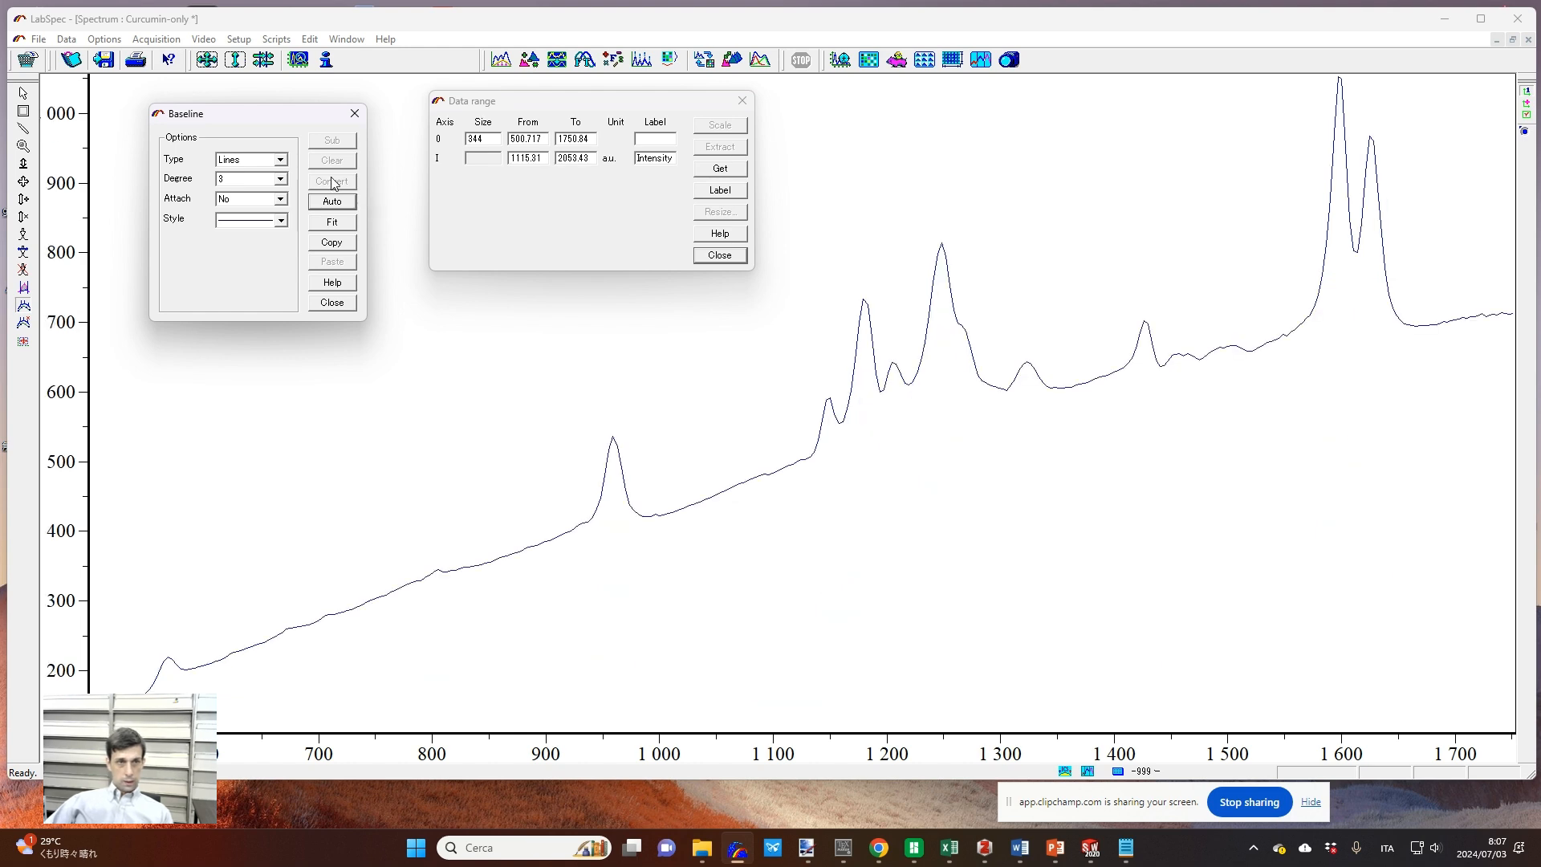
Step: Set the baseline type to Polynom, try the automatic baseline with degree 3, and undo the correction
{"action": "left_click", "coordinate": [268, 160]}
{"action": "left_click", "coordinate": [257, 186]}
{"action": "left_click", "coordinate": [342, 204]}
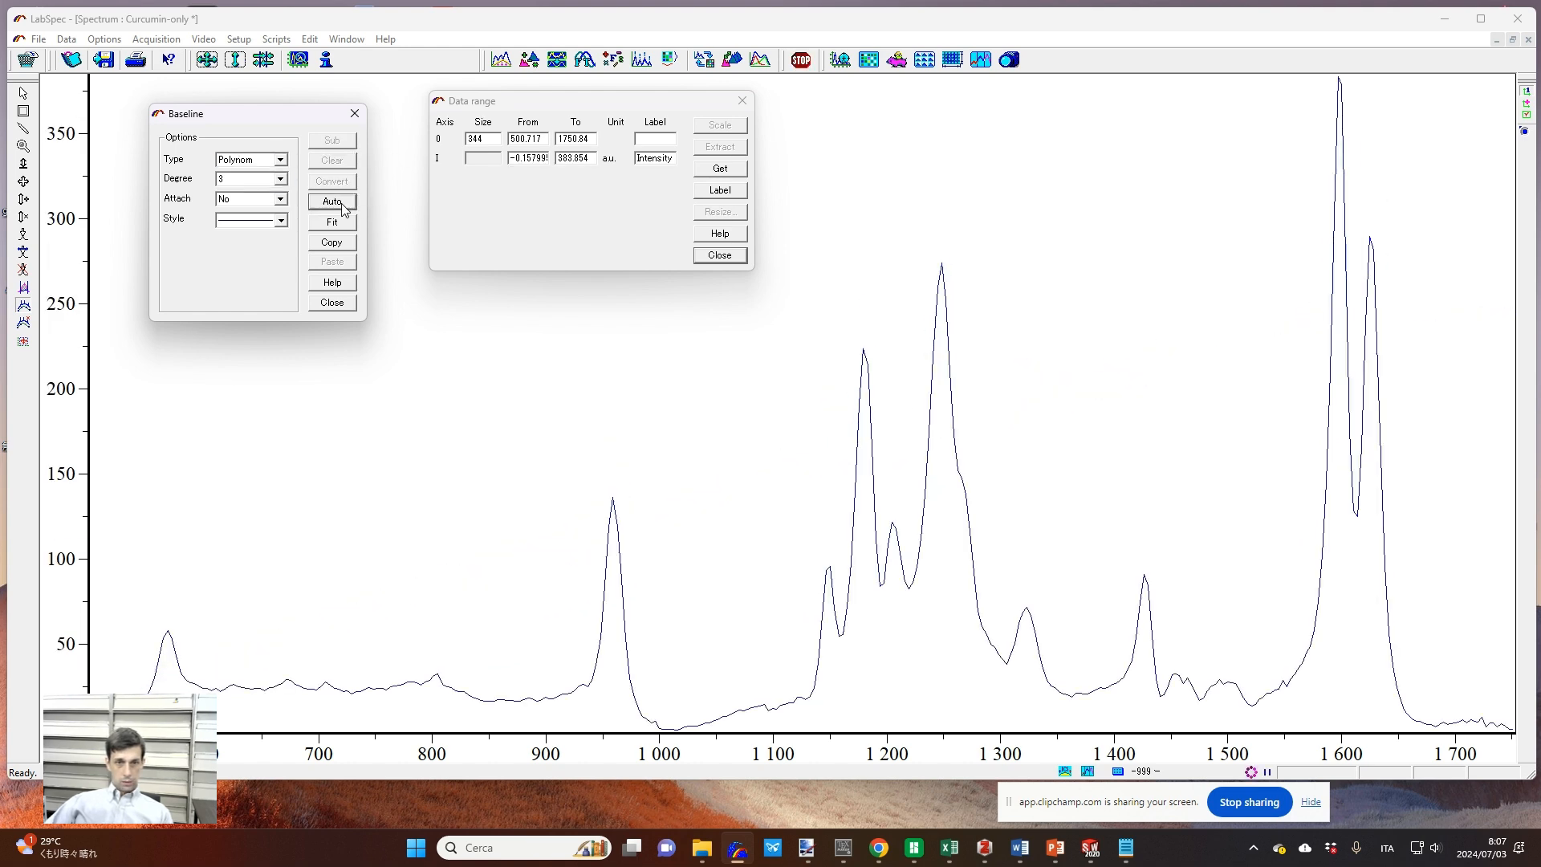
{"action": "key", "text": "ctrl+z"}
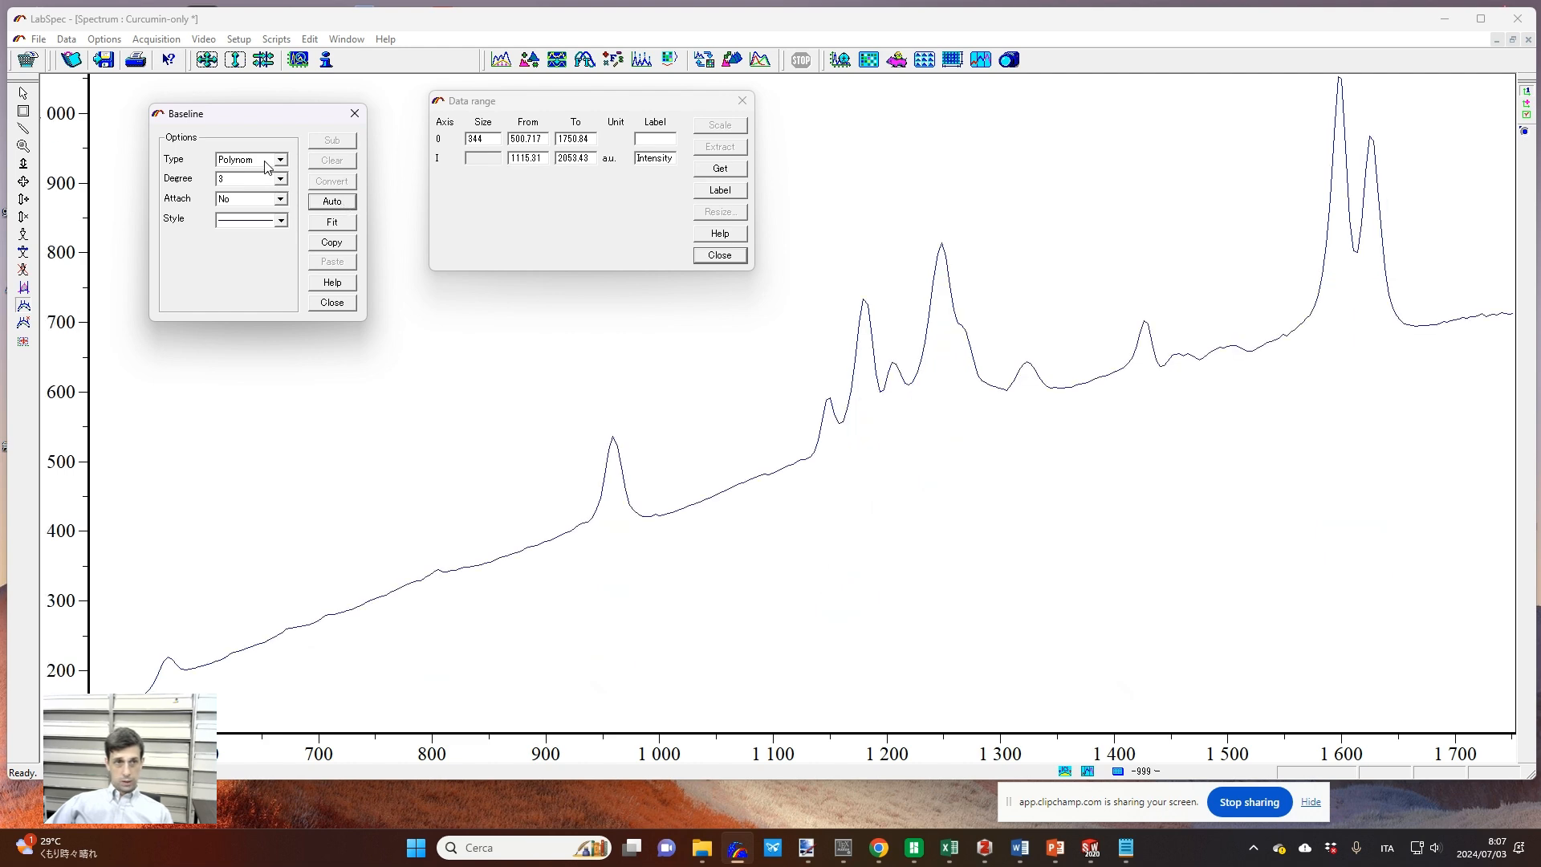
Step: Set the polynomial baseline degree to 2, try the automatic correction, and undo it
{"action": "left_click", "coordinate": [281, 180]}
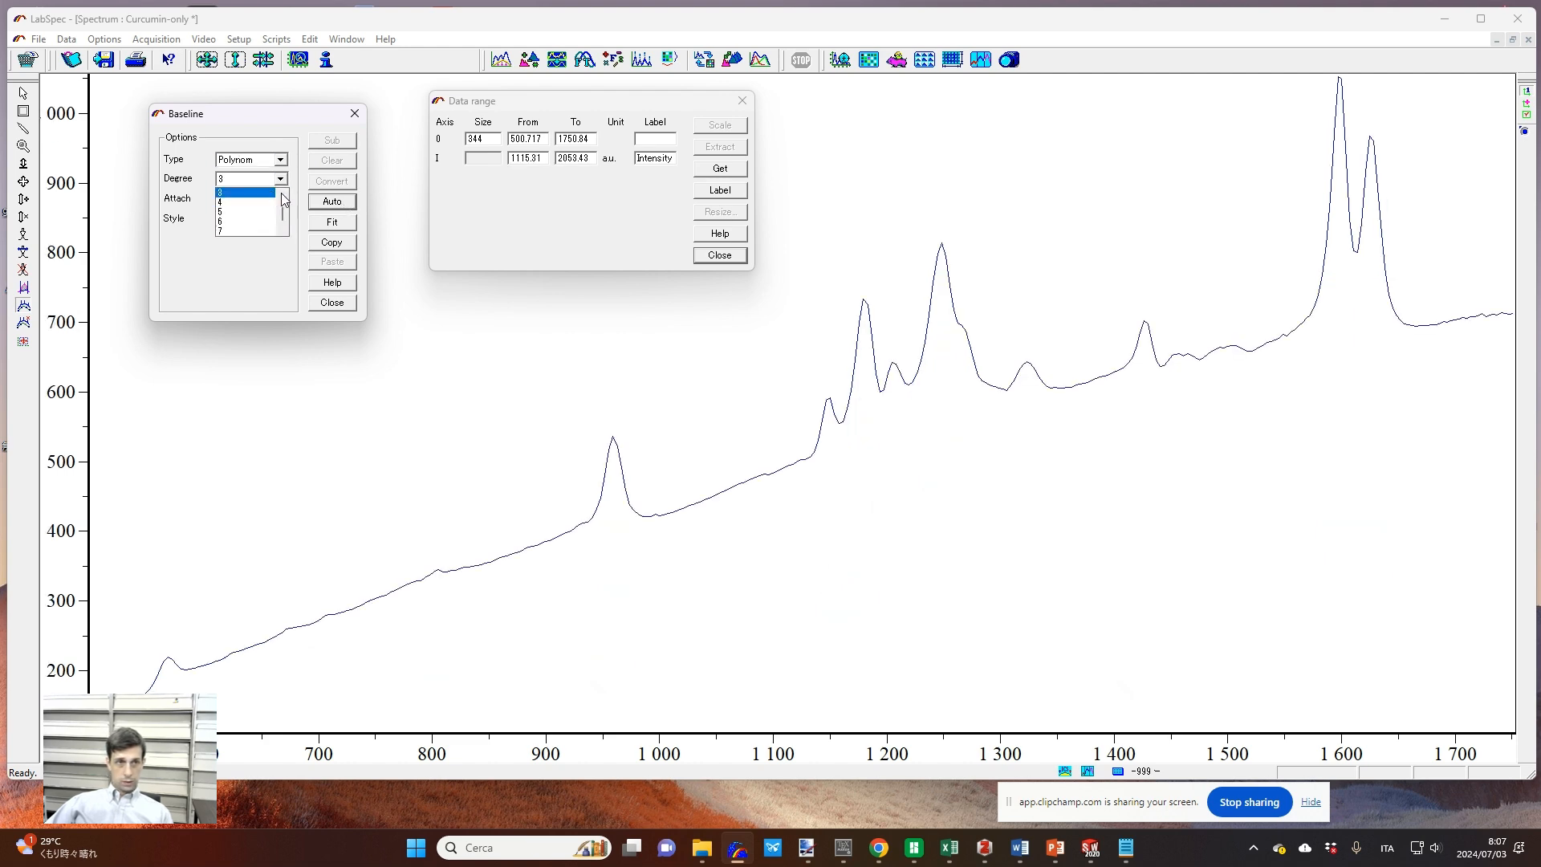
{"action": "left_click", "coordinate": [266, 194]}
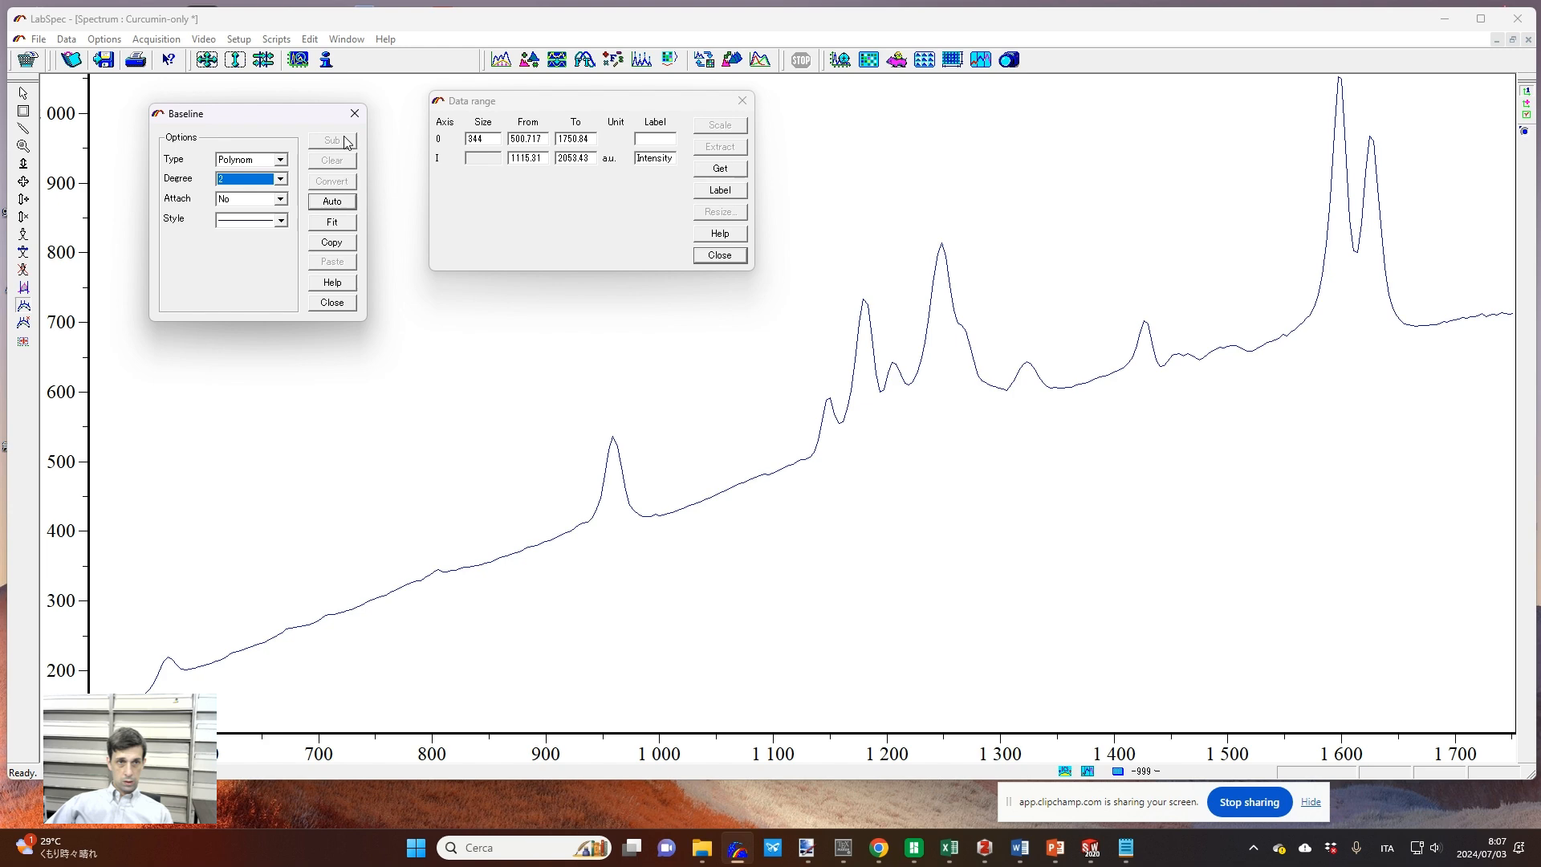
{"action": "left_click", "coordinate": [332, 201]}
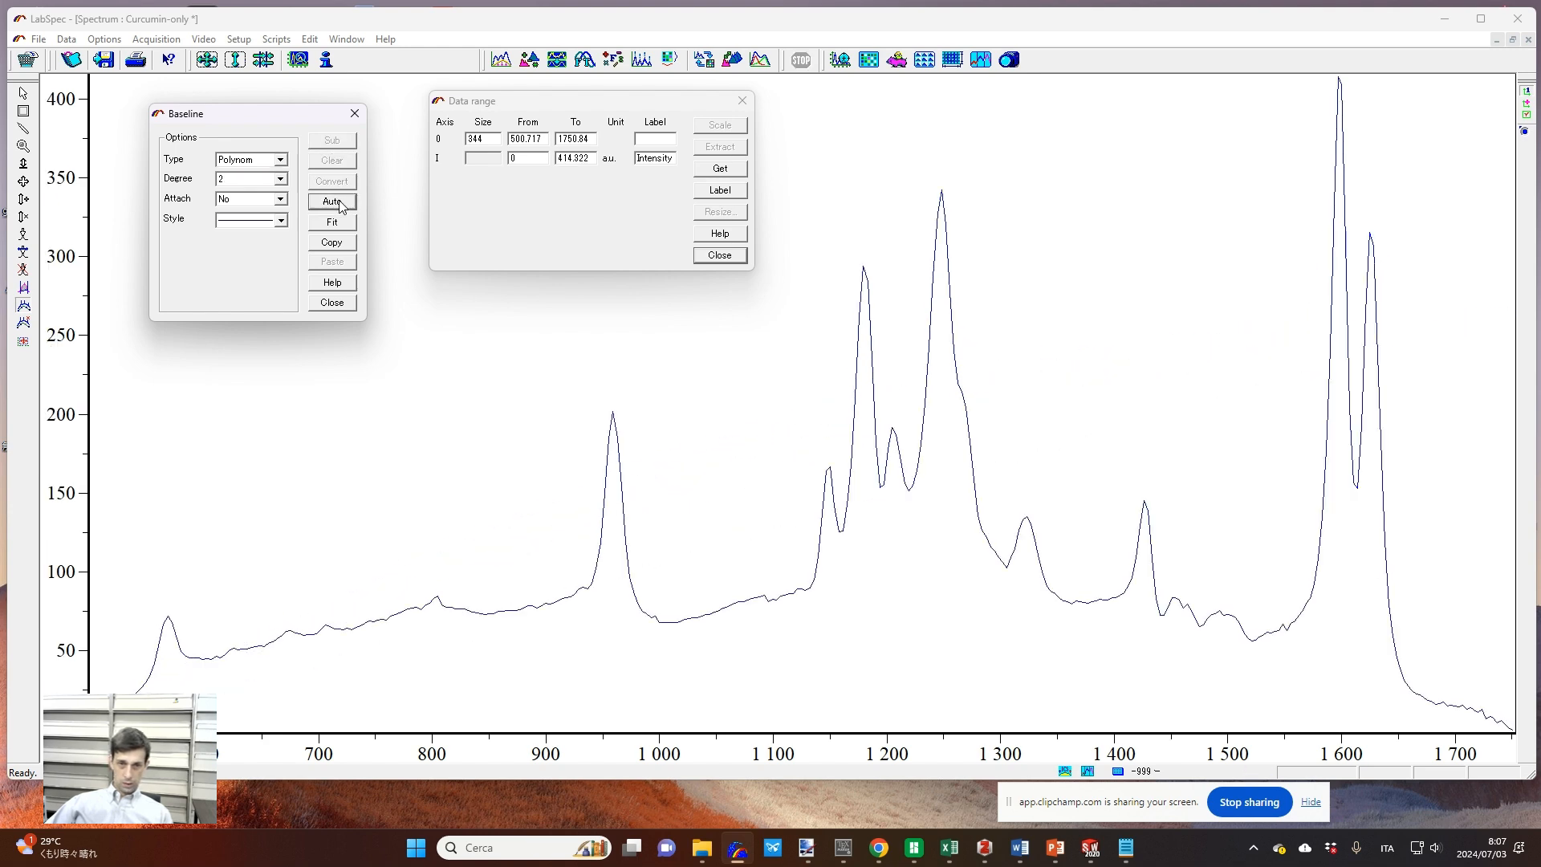
{"action": "key", "text": "ctrl+z"}
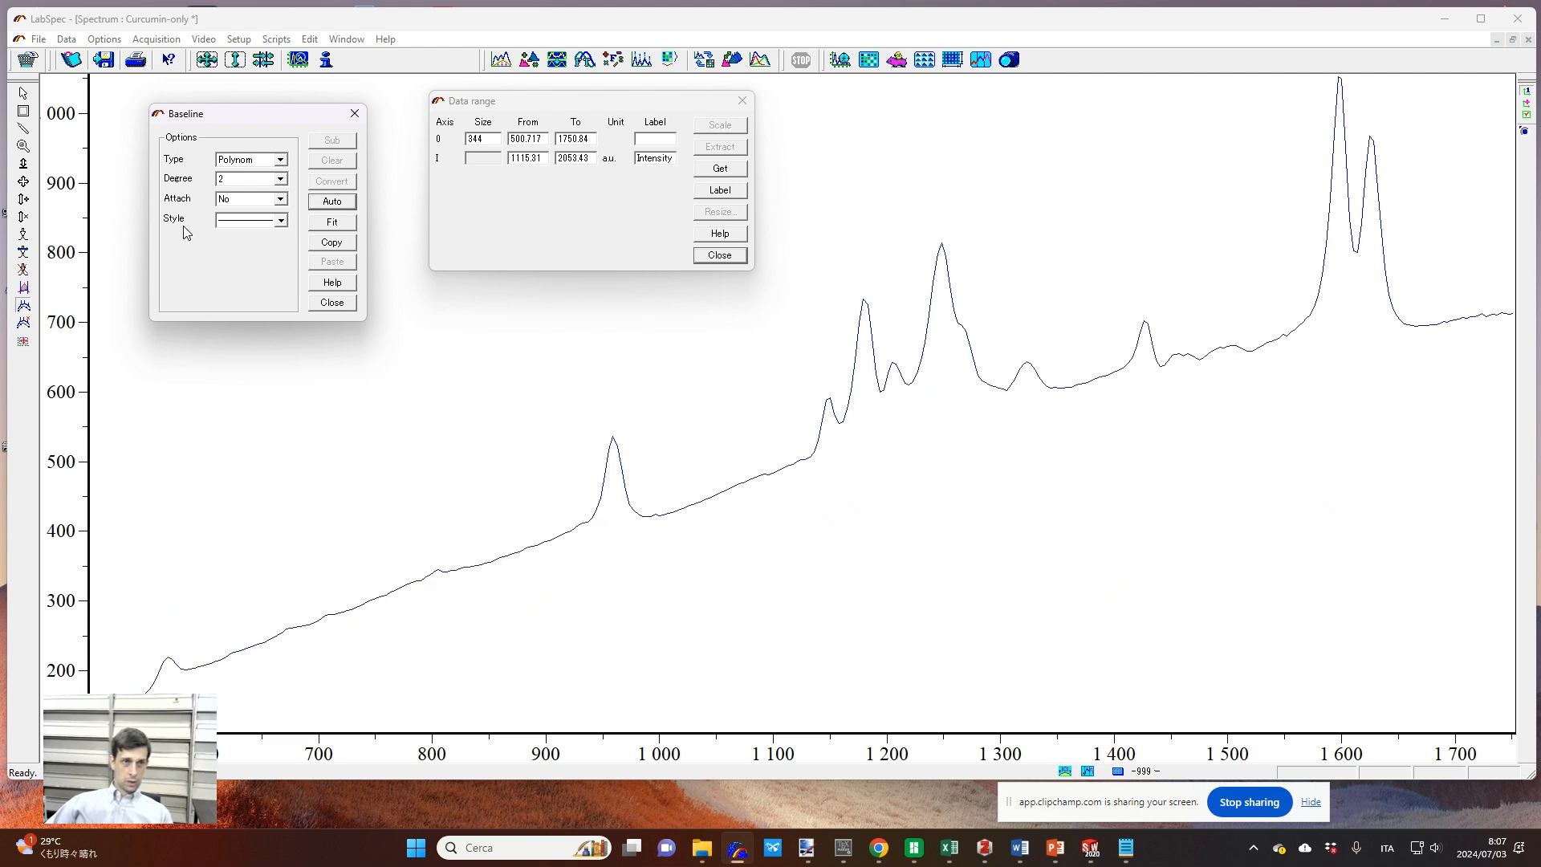
Step: Set the baseline type to Lines and place points along the curve's foot at about 1745, 1677, 1521, 1475 and 1442
{"action": "left_click", "coordinate": [280, 159]}
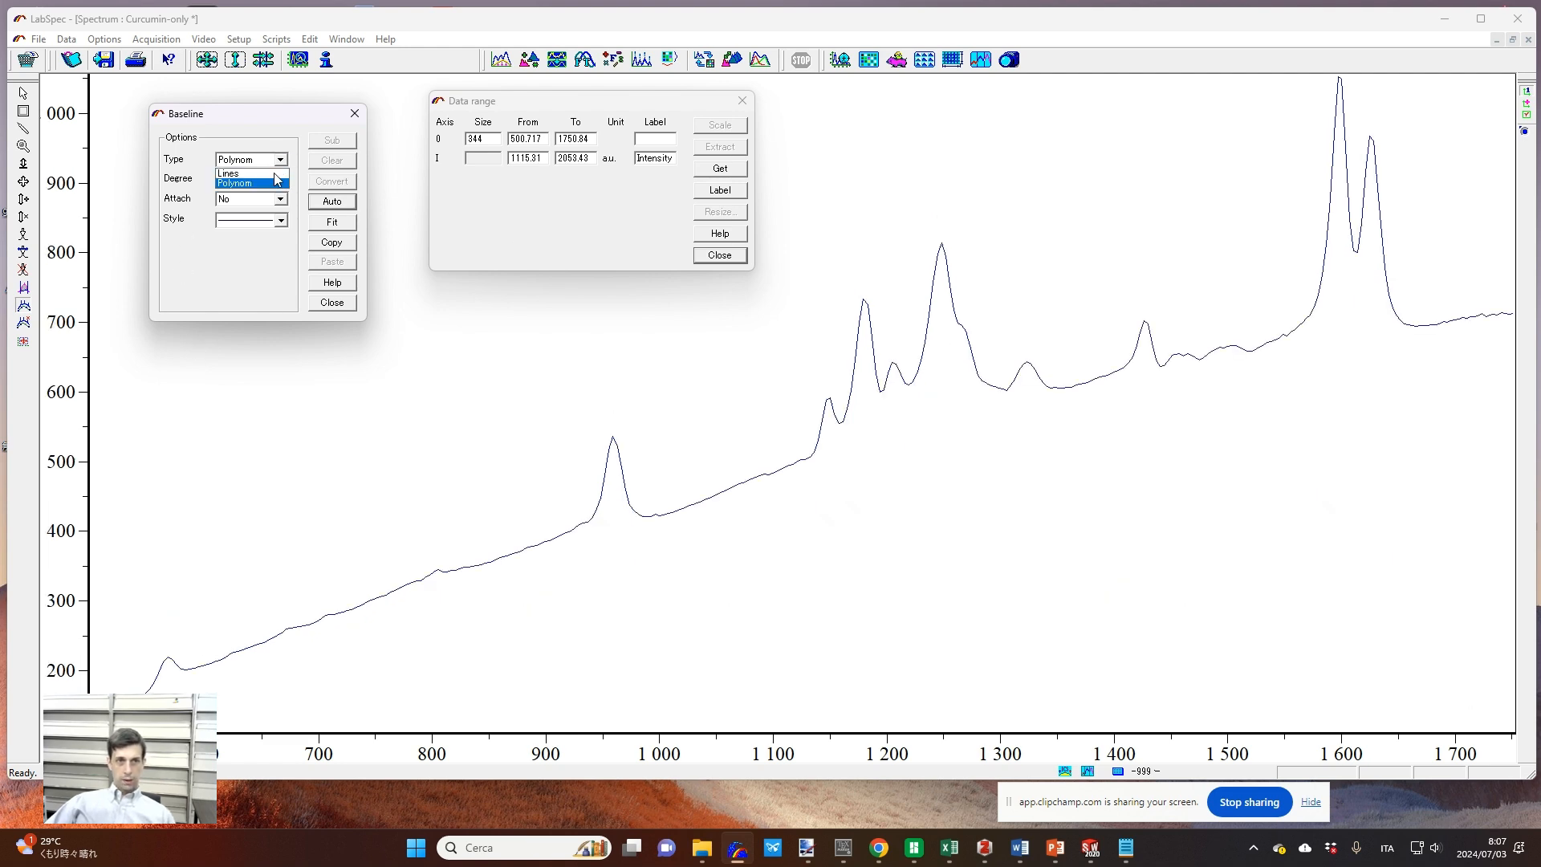
{"action": "left_click", "coordinate": [271, 174]}
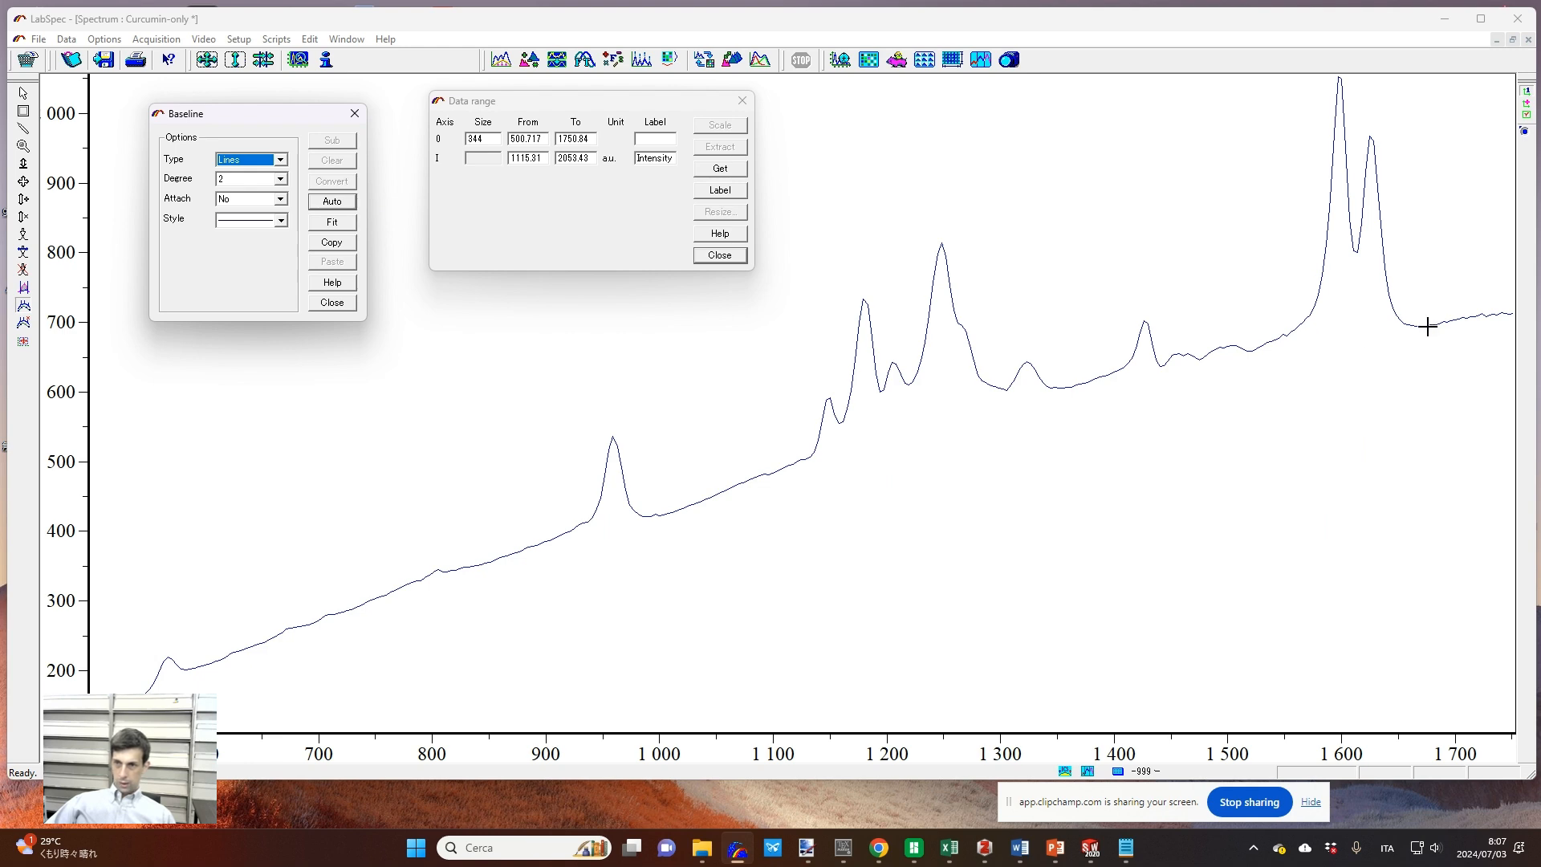
{"action": "left_click", "coordinate": [1506, 313]}
{"action": "left_click", "coordinate": [1429, 326]}
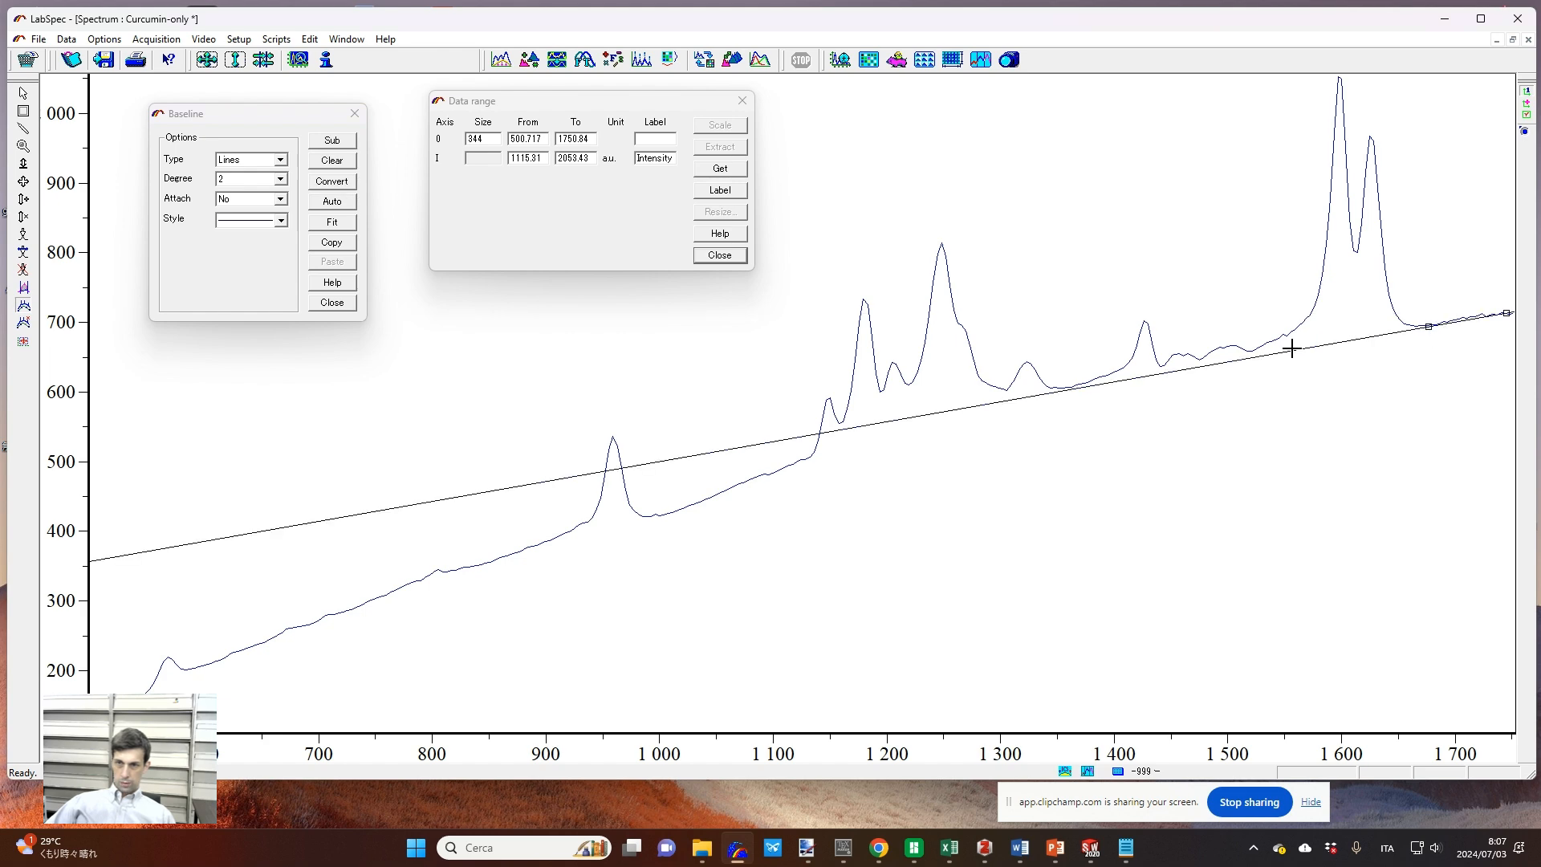
{"action": "left_click", "coordinate": [1252, 354]}
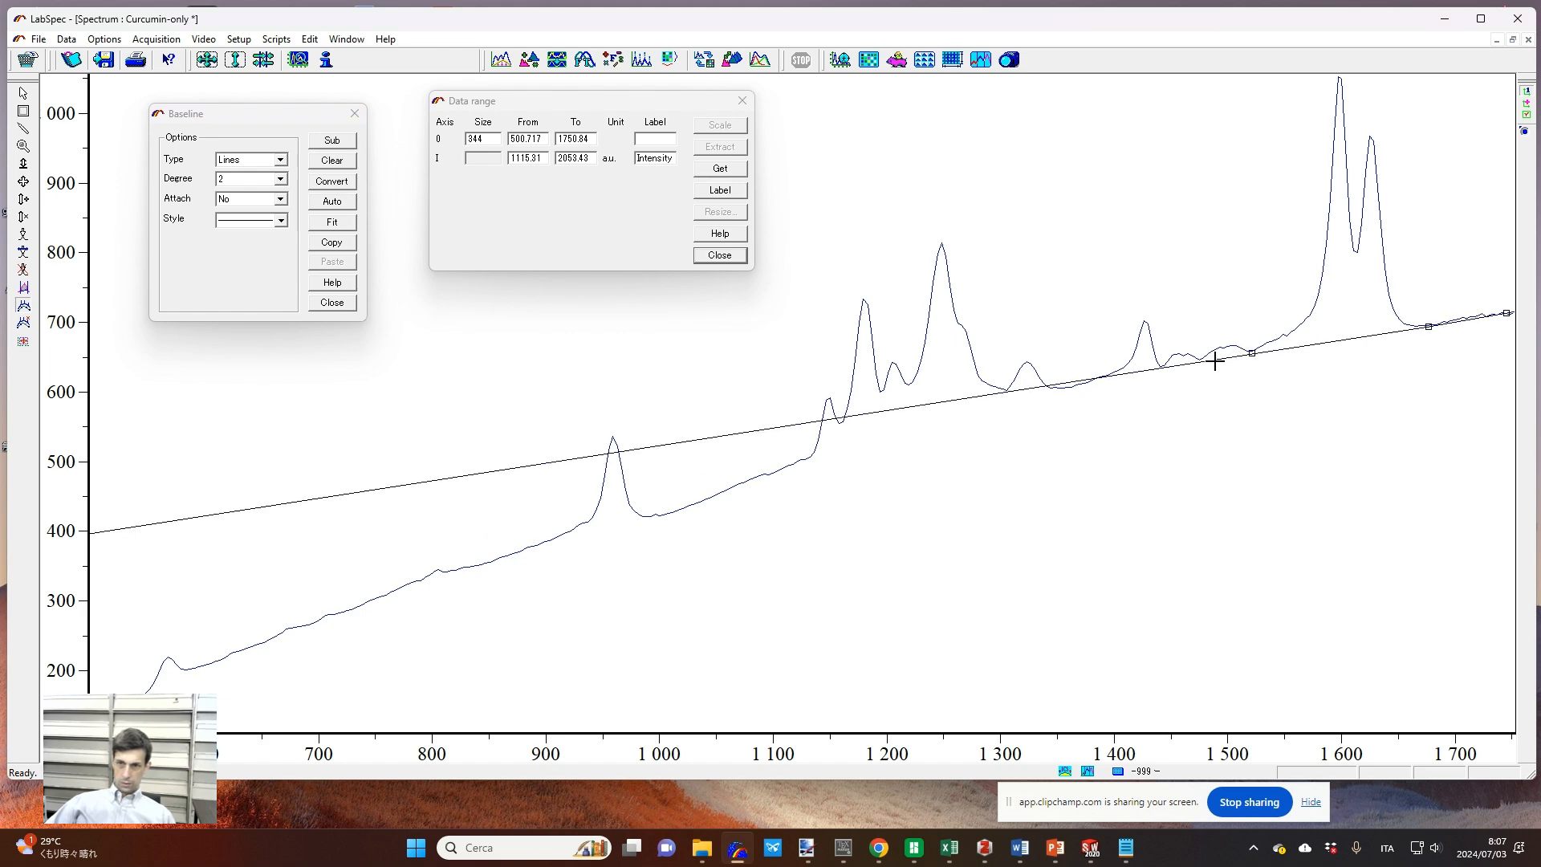
{"action": "left_click", "coordinate": [1162, 367]}
{"action": "left_click", "coordinate": [1197, 358]}
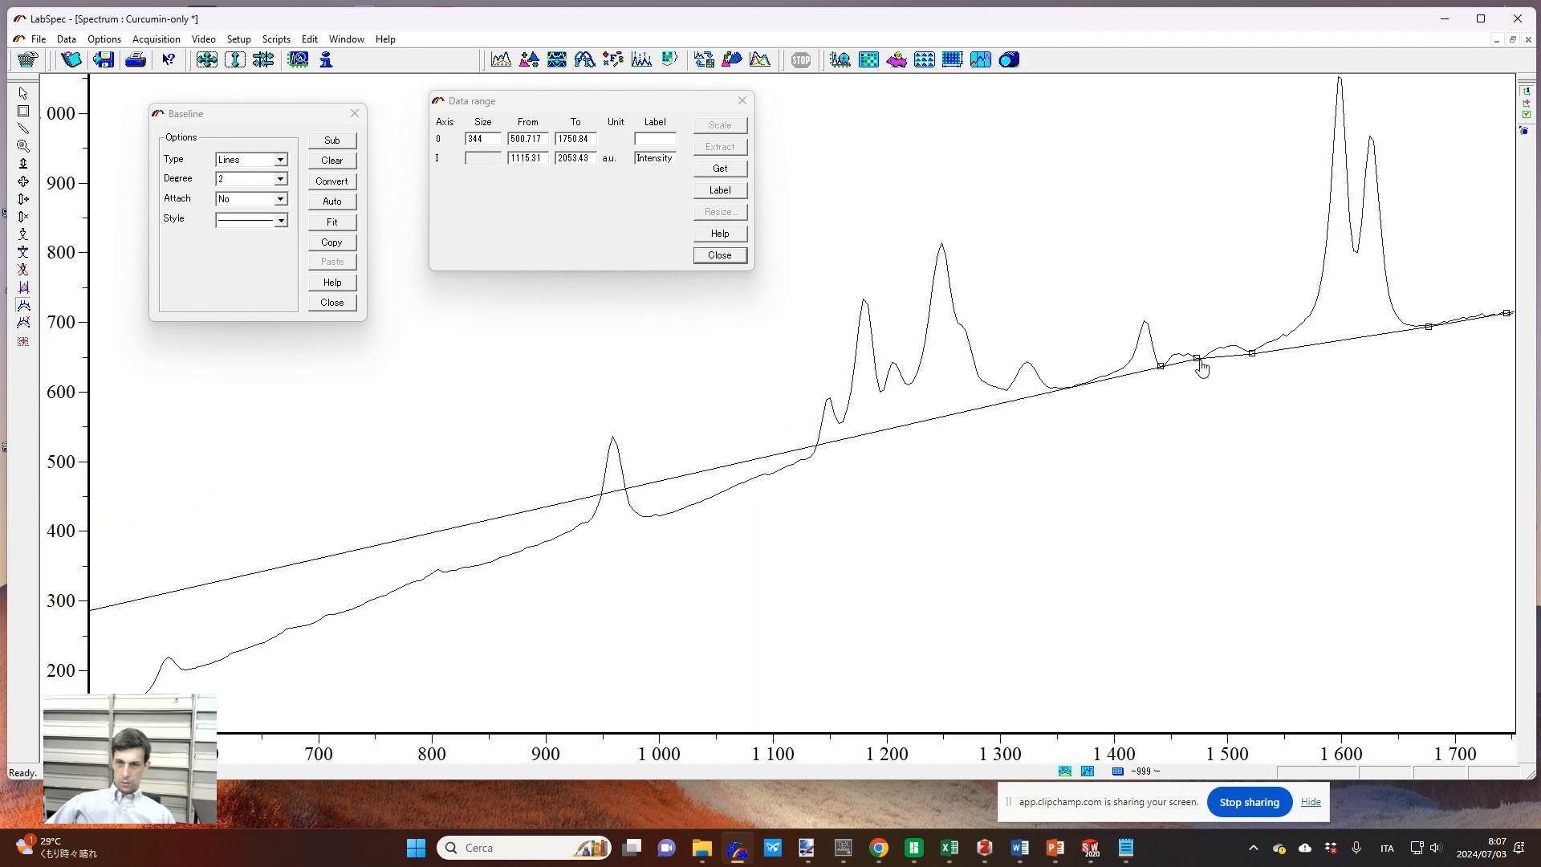
{"action": "left_click", "coordinate": [1200, 359]}
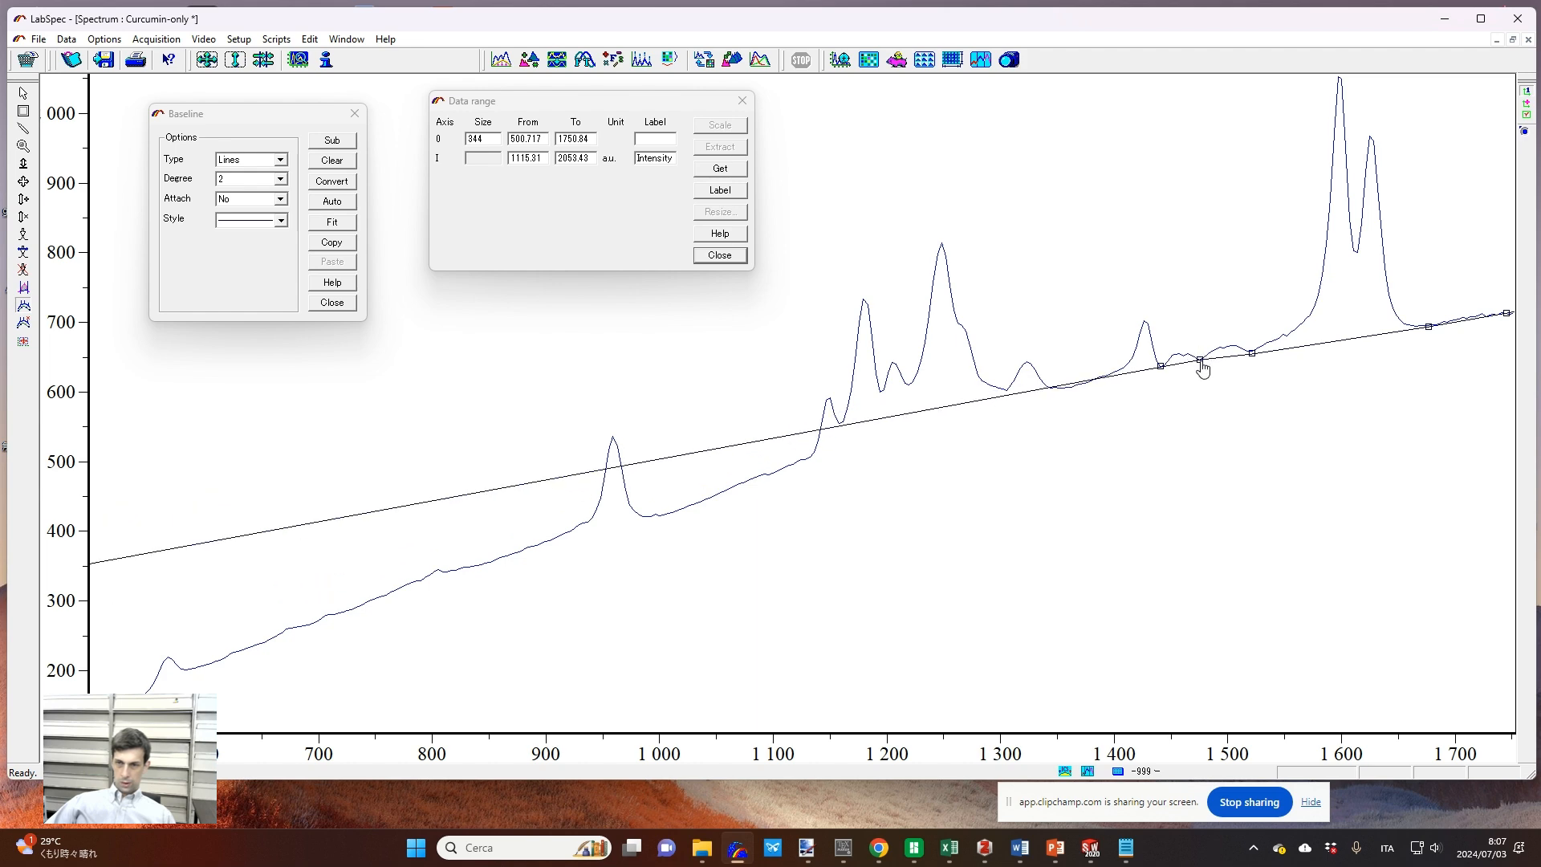
Step: Extend the line baseline with points at about 1362, 1127, 1005, 916, 838, 788, 616 and 538 along the curve's foot
{"action": "left_click", "coordinate": [1071, 389]}
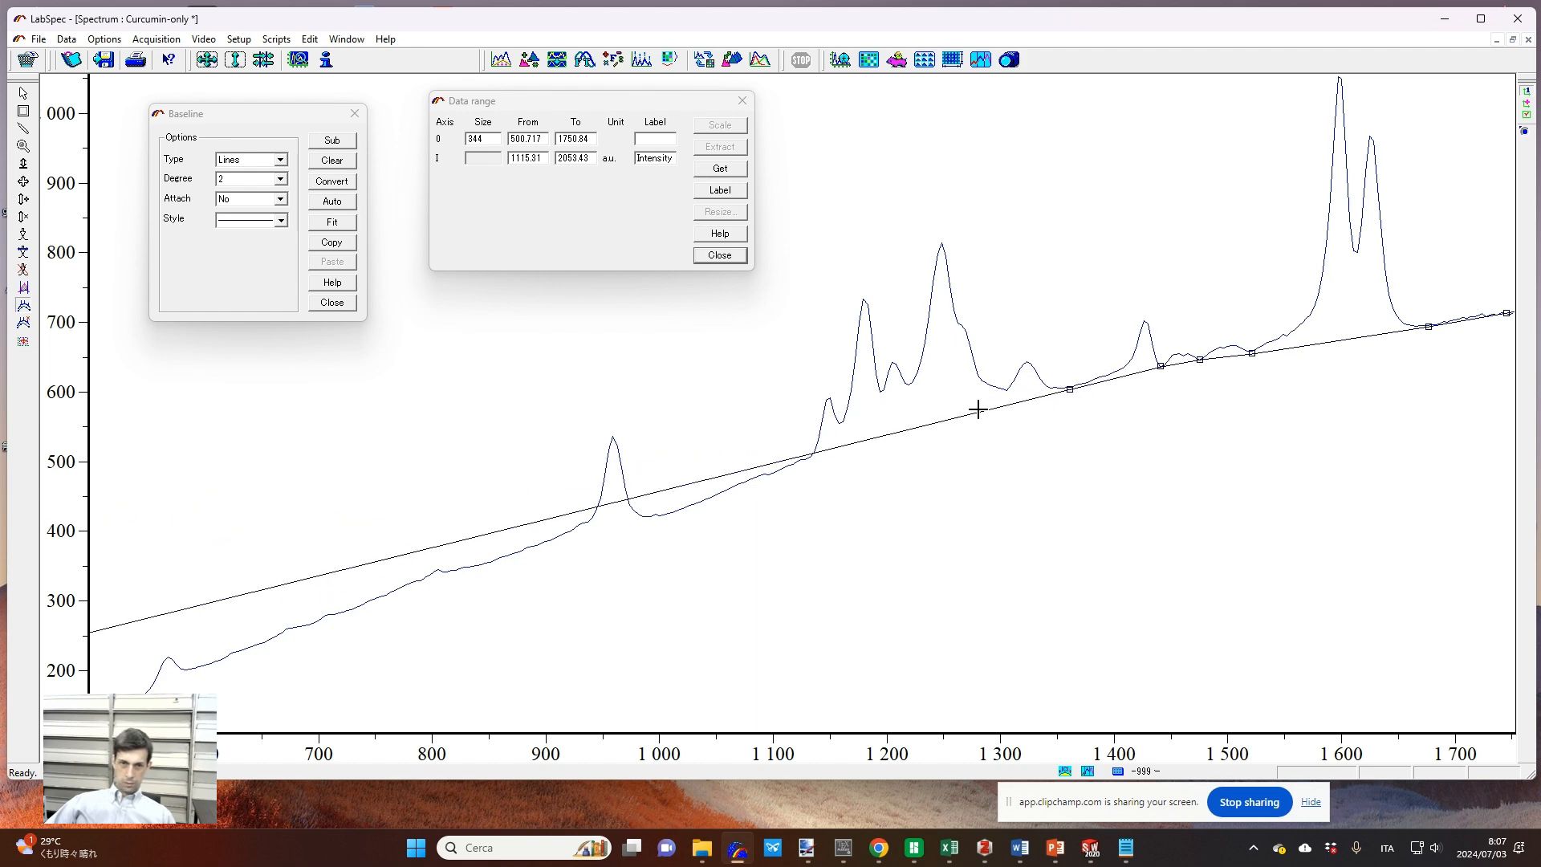
{"action": "left_click", "coordinate": [804, 461]}
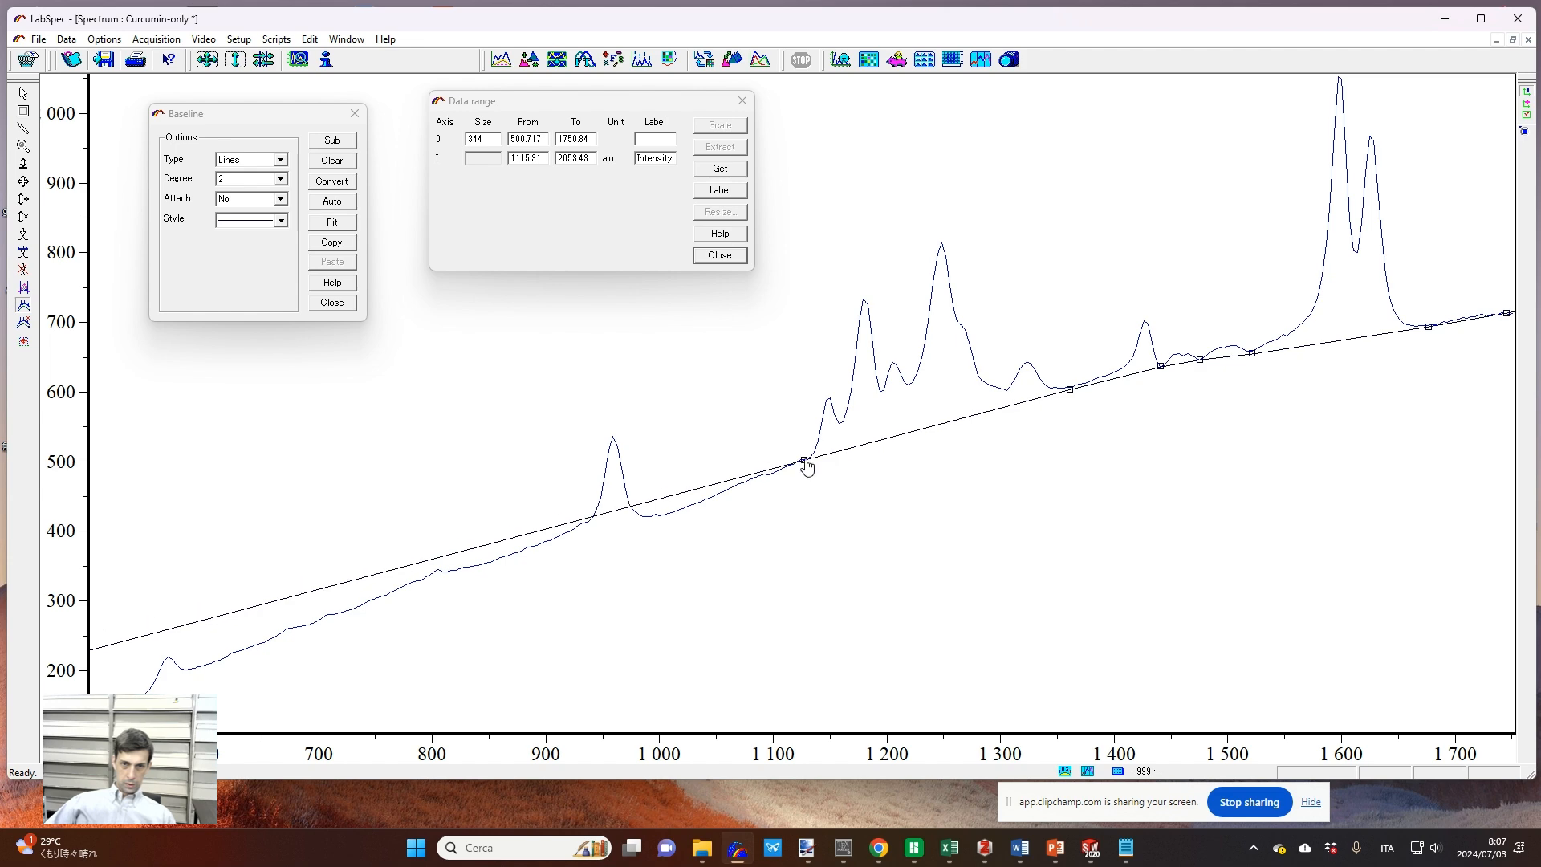
{"action": "left_click", "coordinate": [665, 516]}
{"action": "left_click", "coordinate": [564, 534]}
{"action": "left_click", "coordinate": [476, 568]}
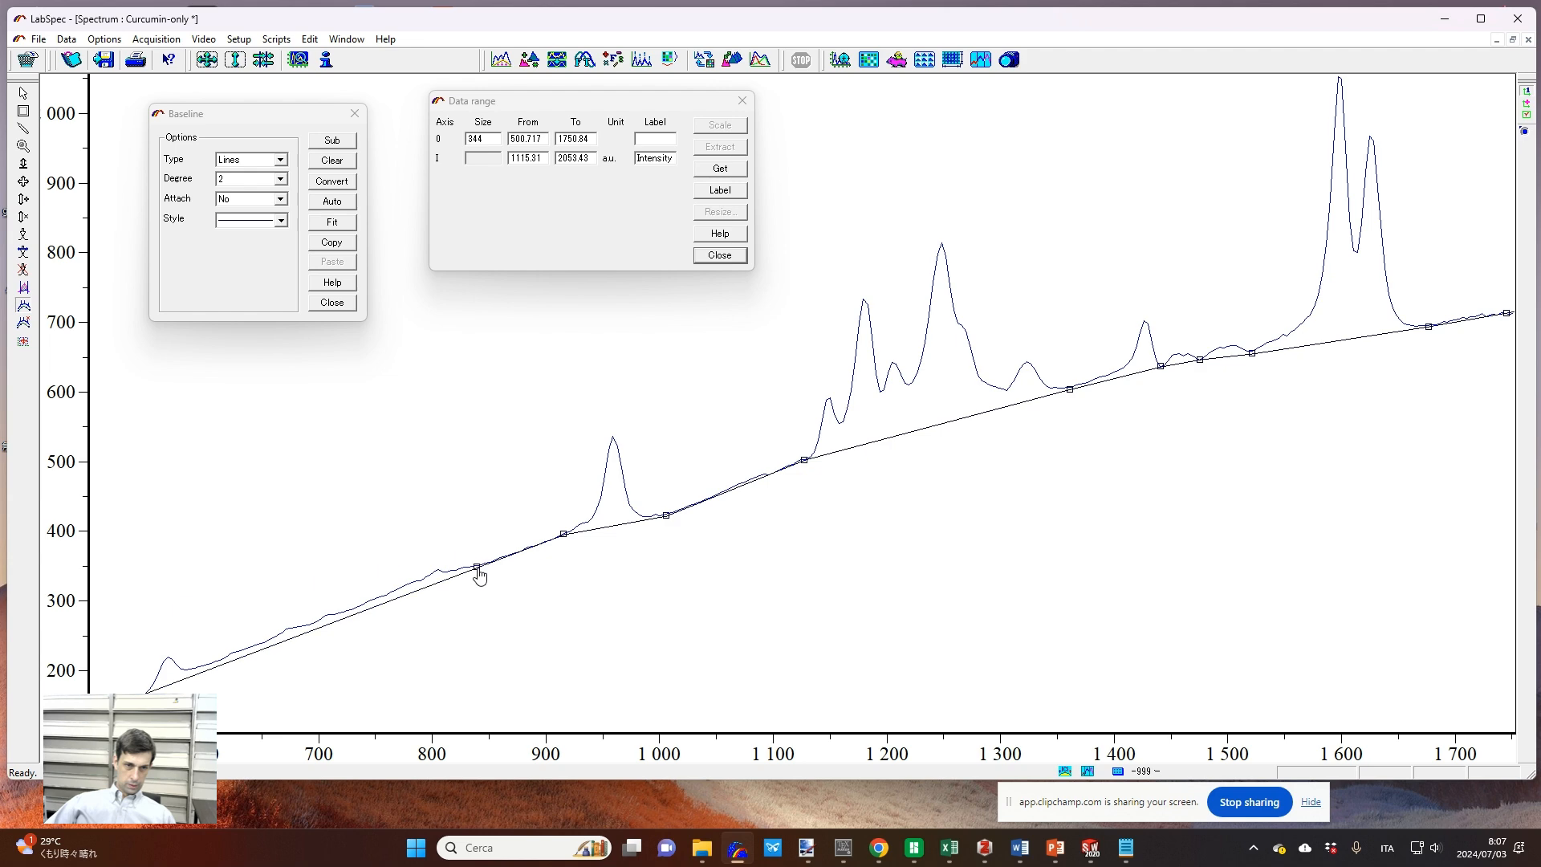
{"action": "left_click", "coordinate": [418, 580]}
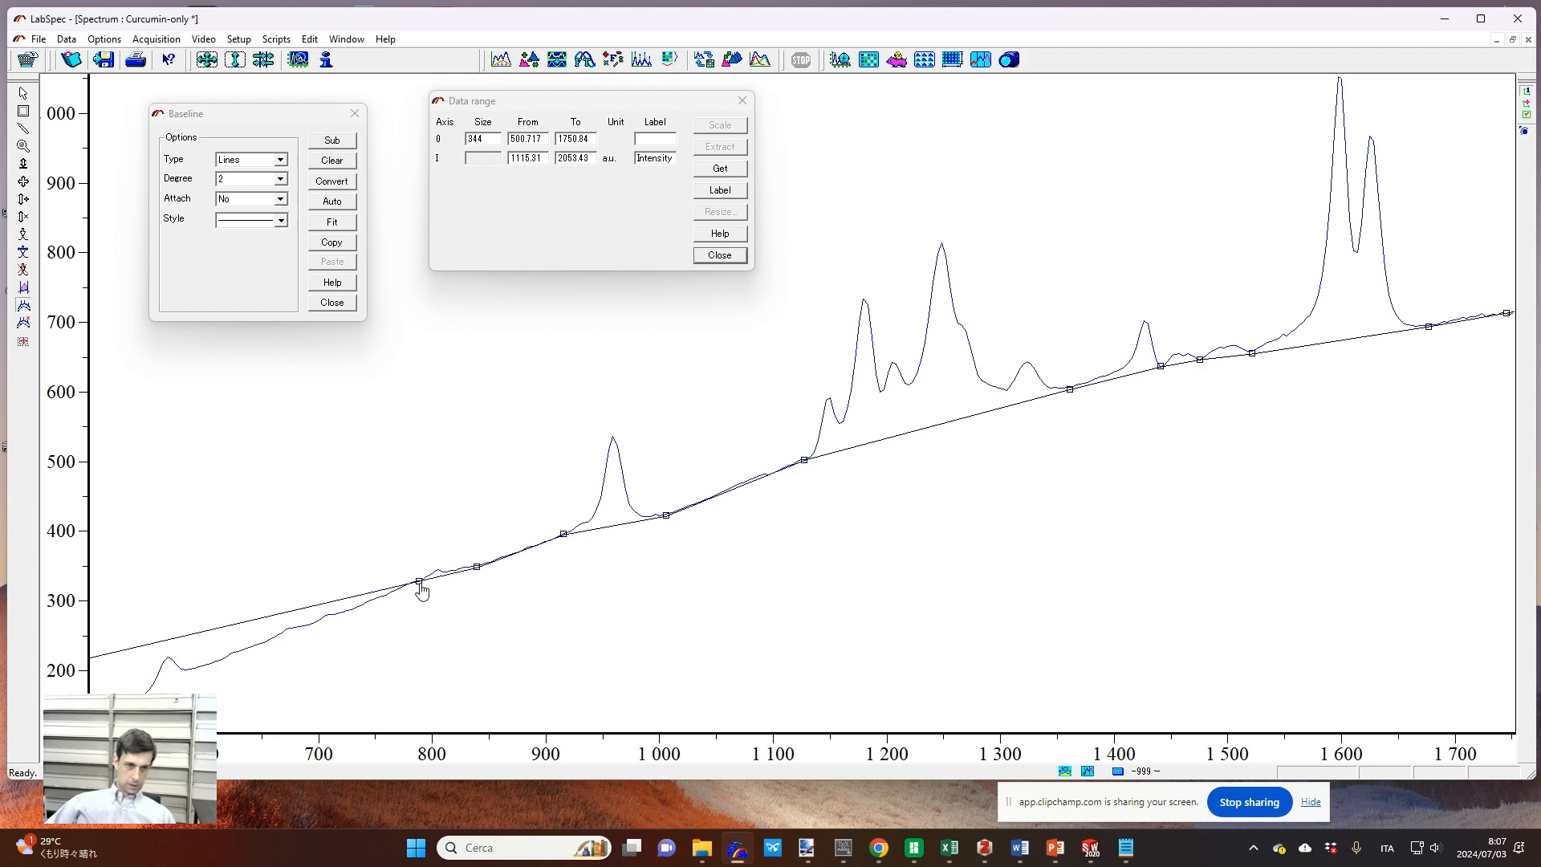
{"action": "left_click", "coordinate": [223, 660]}
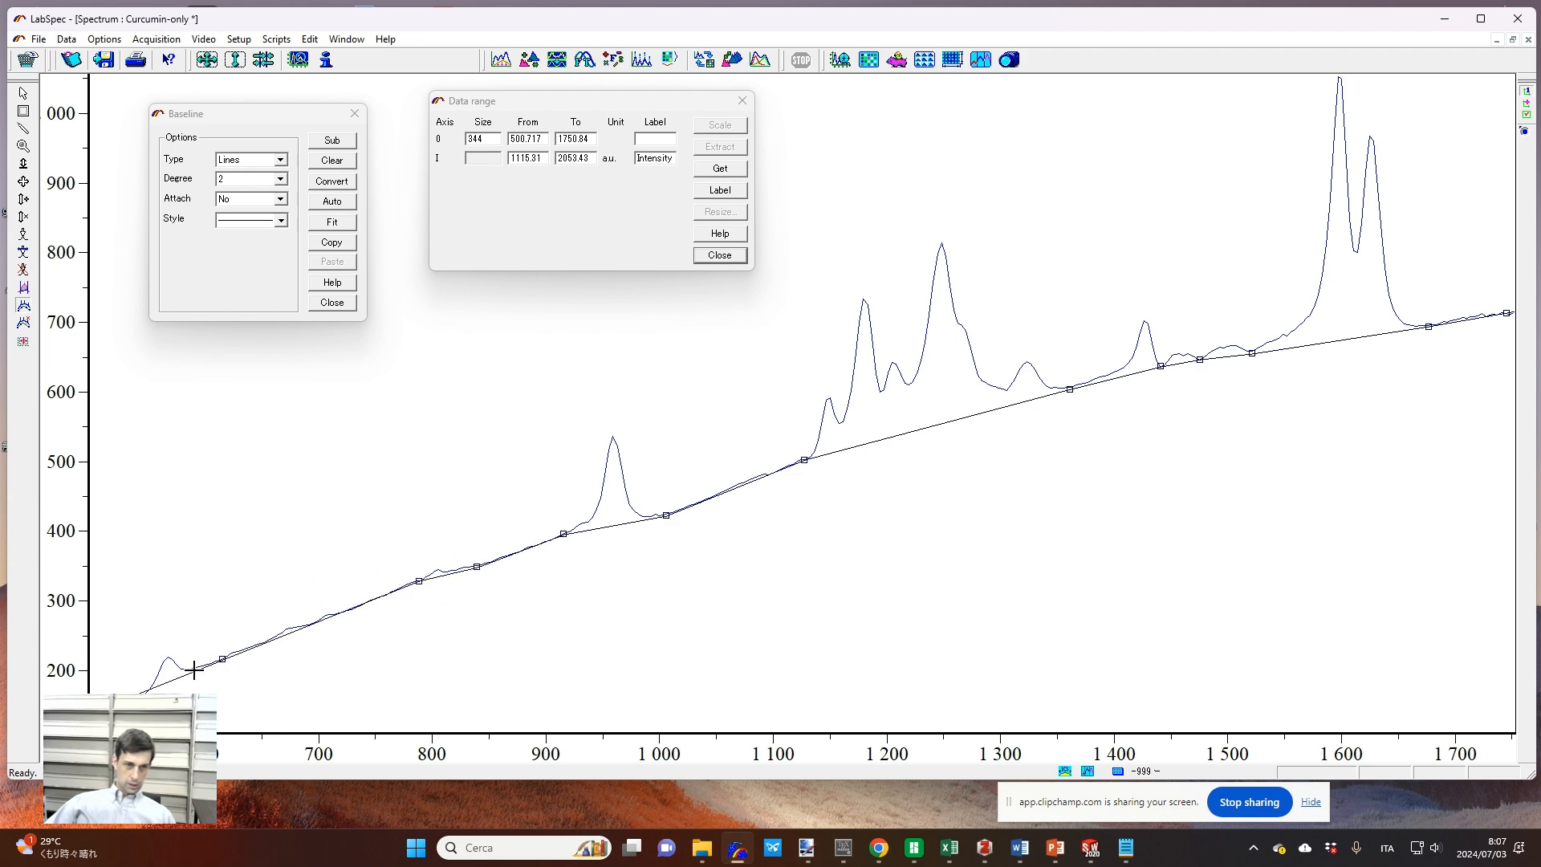
{"action": "left_click", "coordinate": [134, 707]}
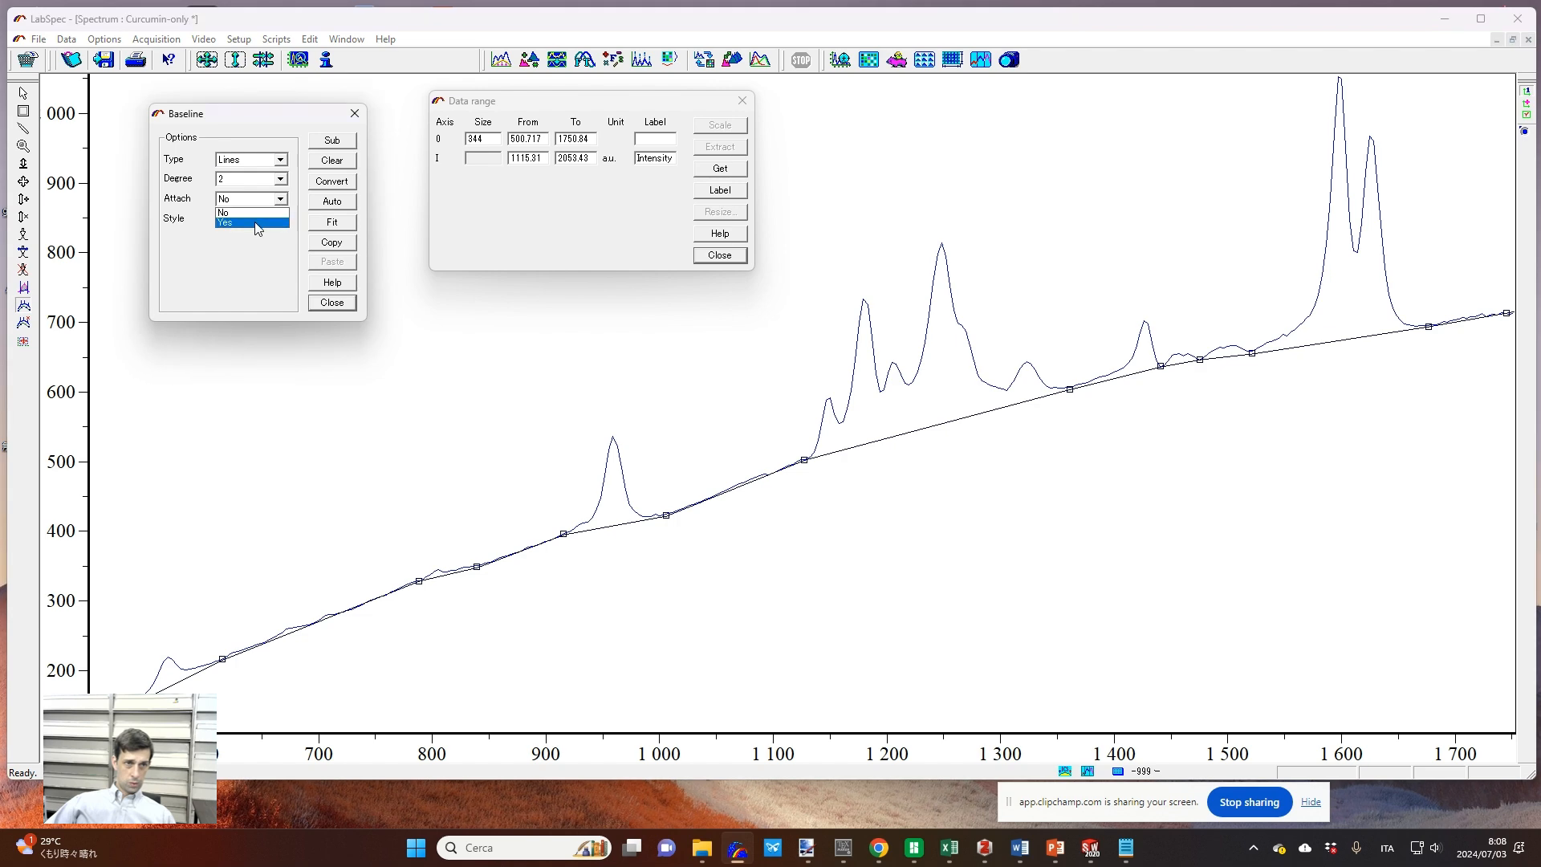
Step: Try Attach set to Yes for the baseline points and return it to No
{"action": "left_click", "coordinate": [252, 223]}
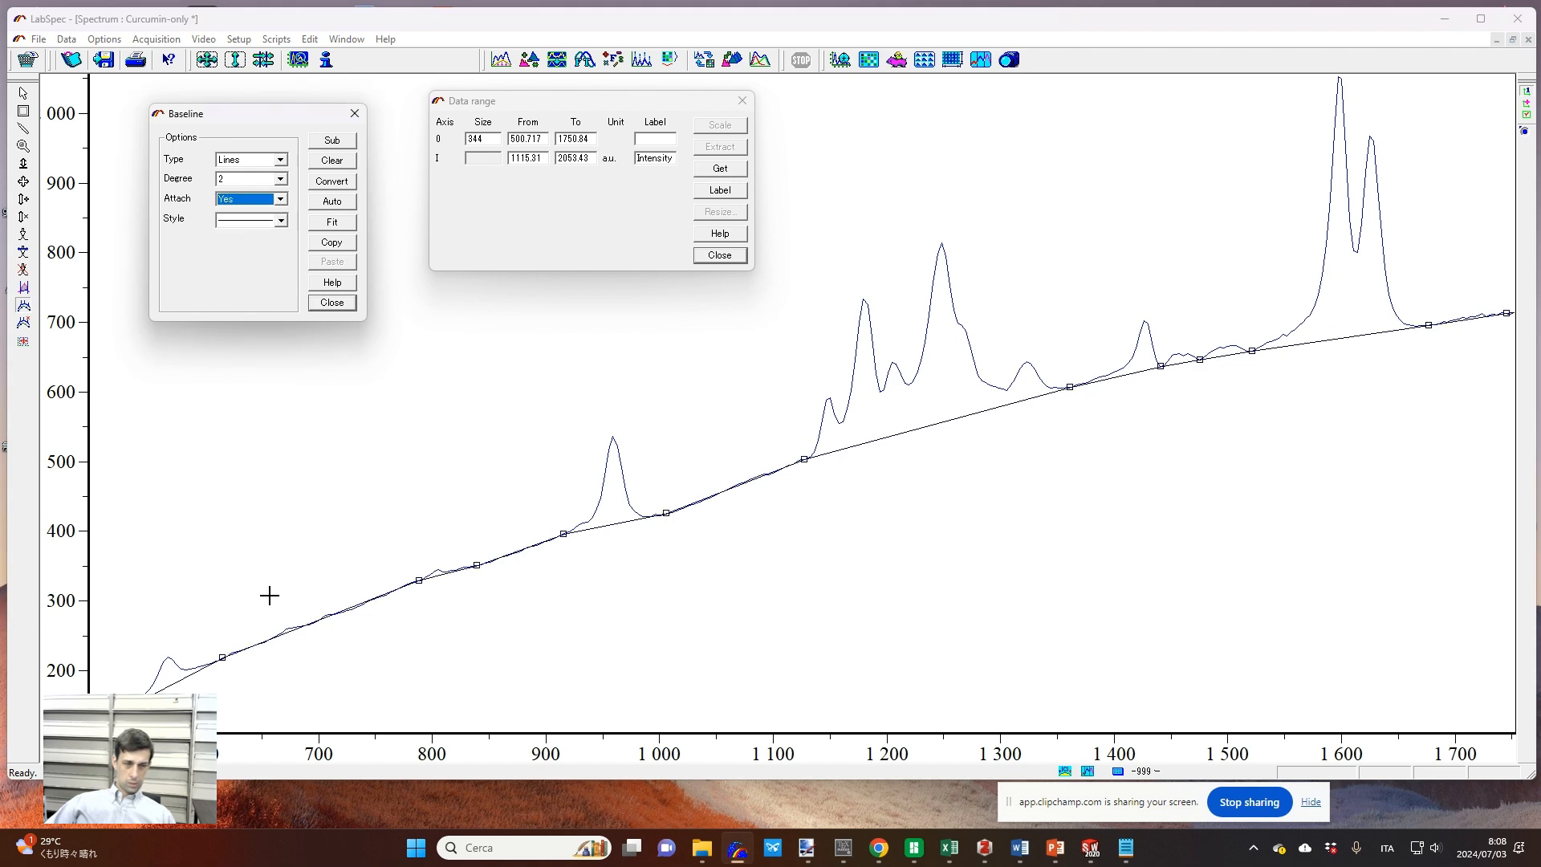
{"action": "left_click", "coordinate": [264, 202]}
{"action": "left_click", "coordinate": [265, 212]}
Step: Add a baseline point well above the curve near 710, set Attach to Yes, and add another point near 738
{"action": "left_click", "coordinate": [331, 425]}
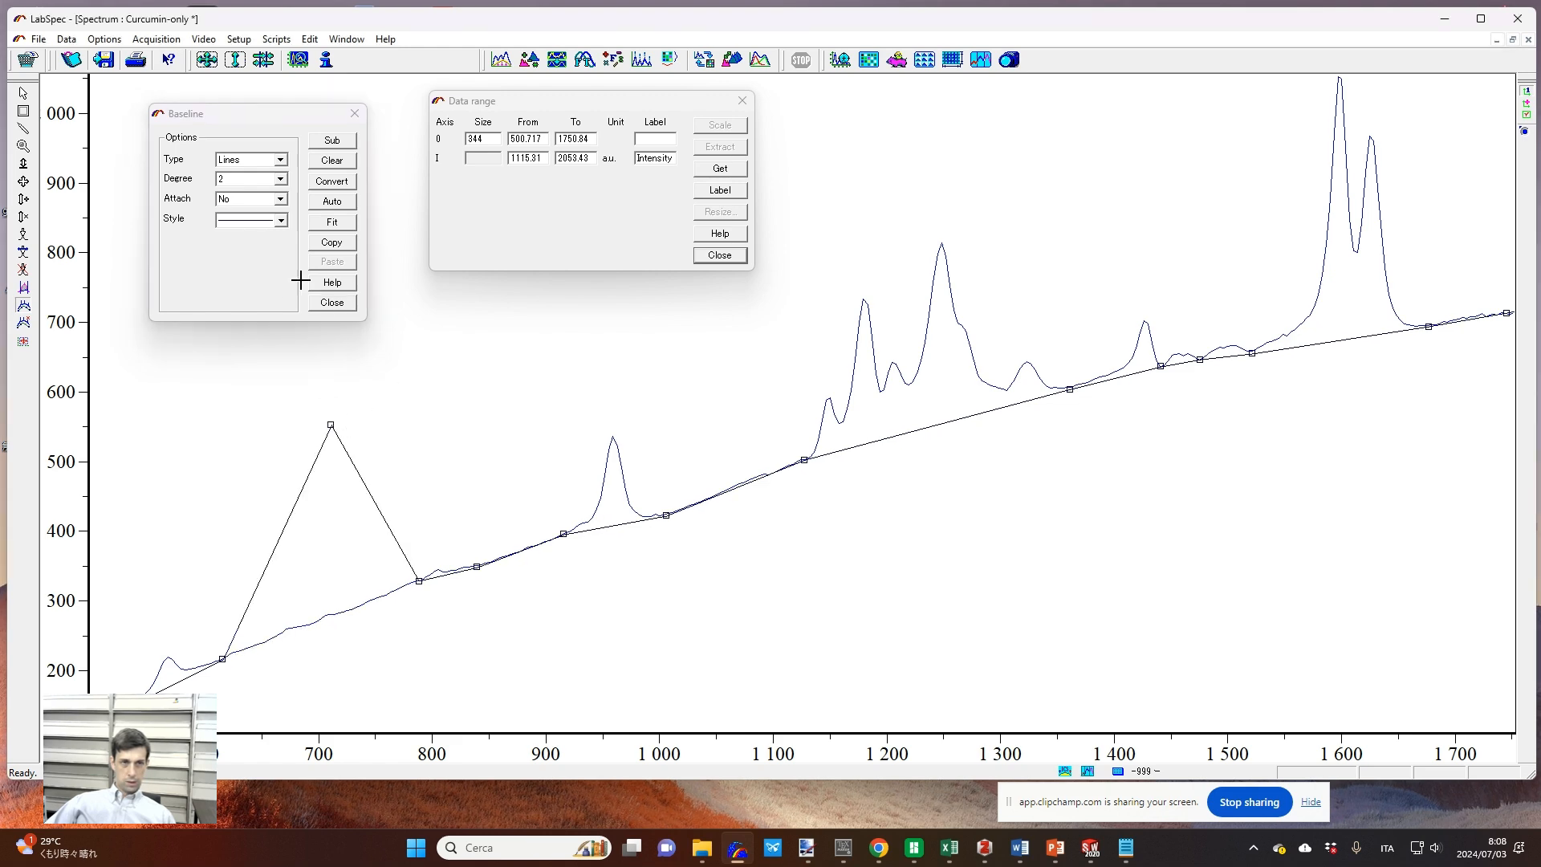
{"action": "left_click", "coordinate": [273, 201]}
{"action": "left_click", "coordinate": [252, 223]}
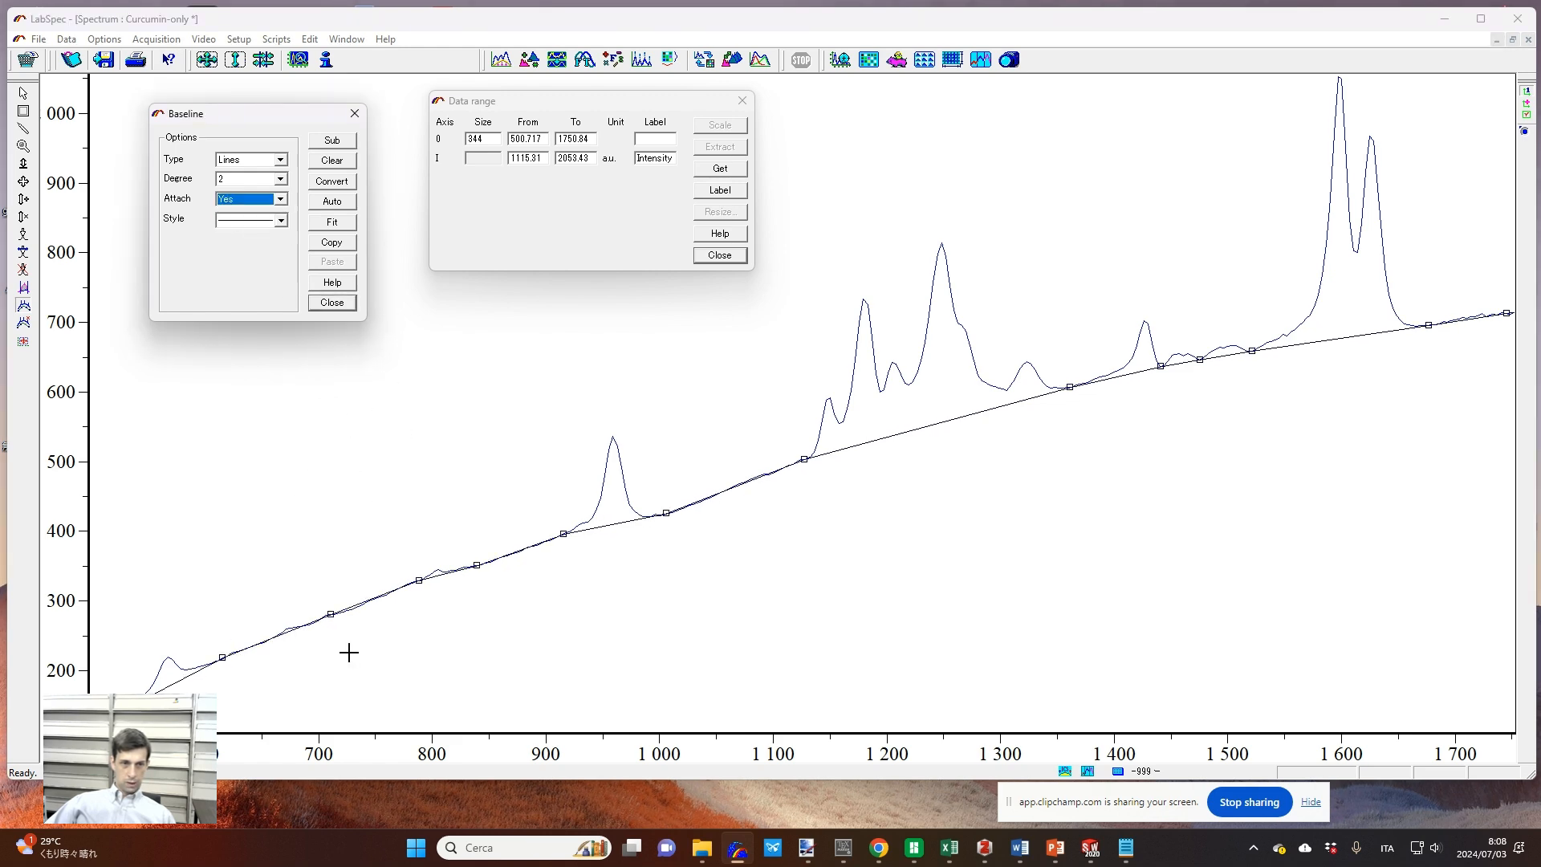
{"action": "left_click", "coordinate": [361, 605]}
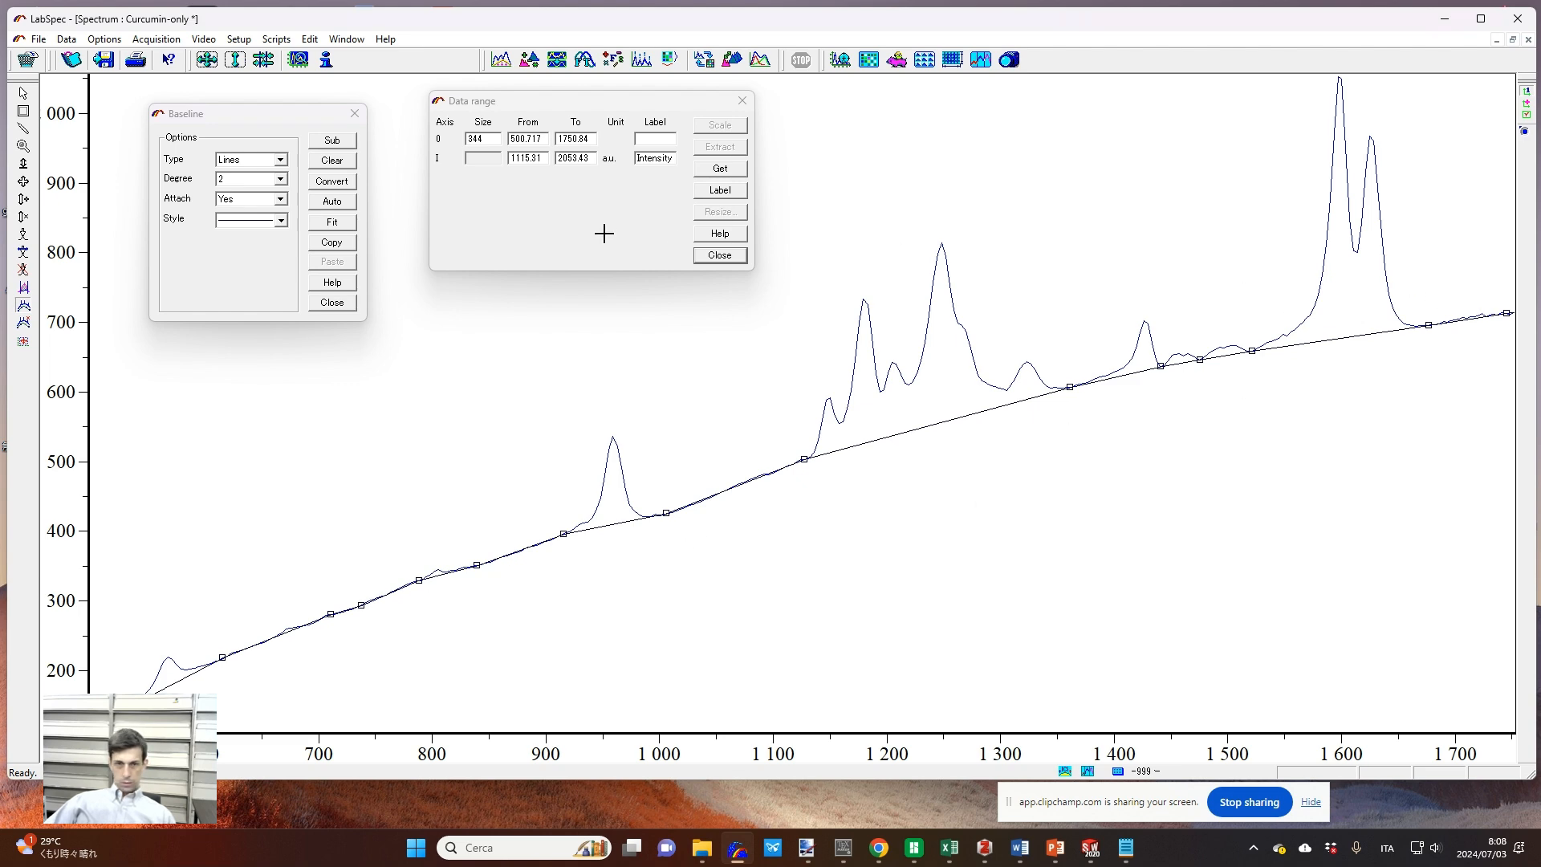
Step: Subtract the line baseline from the spectrum and close the Data range and Baseline dialogs
{"action": "left_click", "coordinate": [332, 142]}
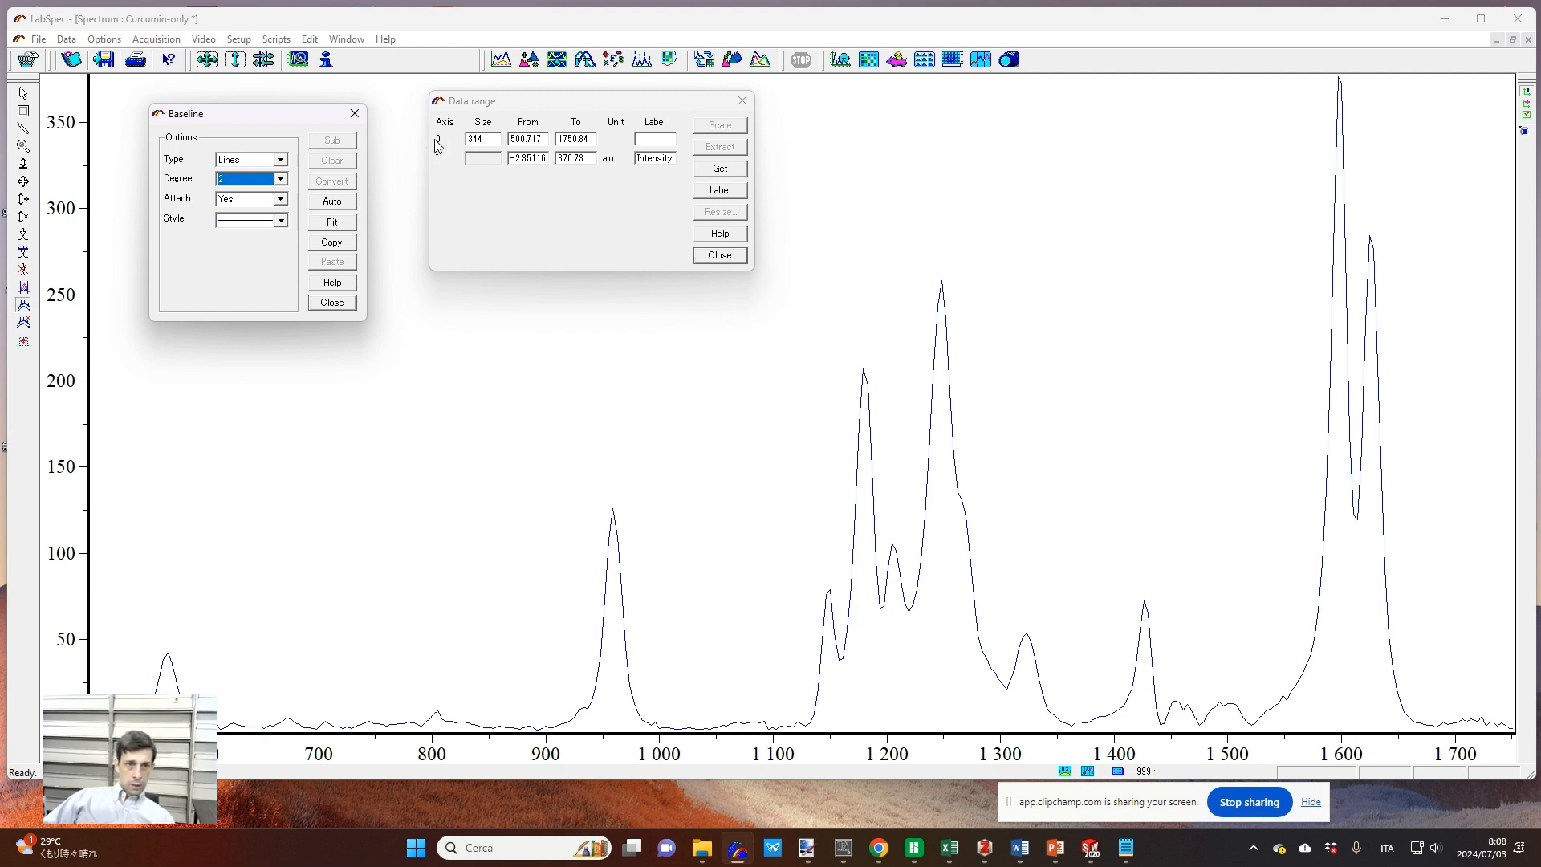
{"action": "left_click_drag", "start_coordinate": [291, 126], "coordinate": [320, 179]}
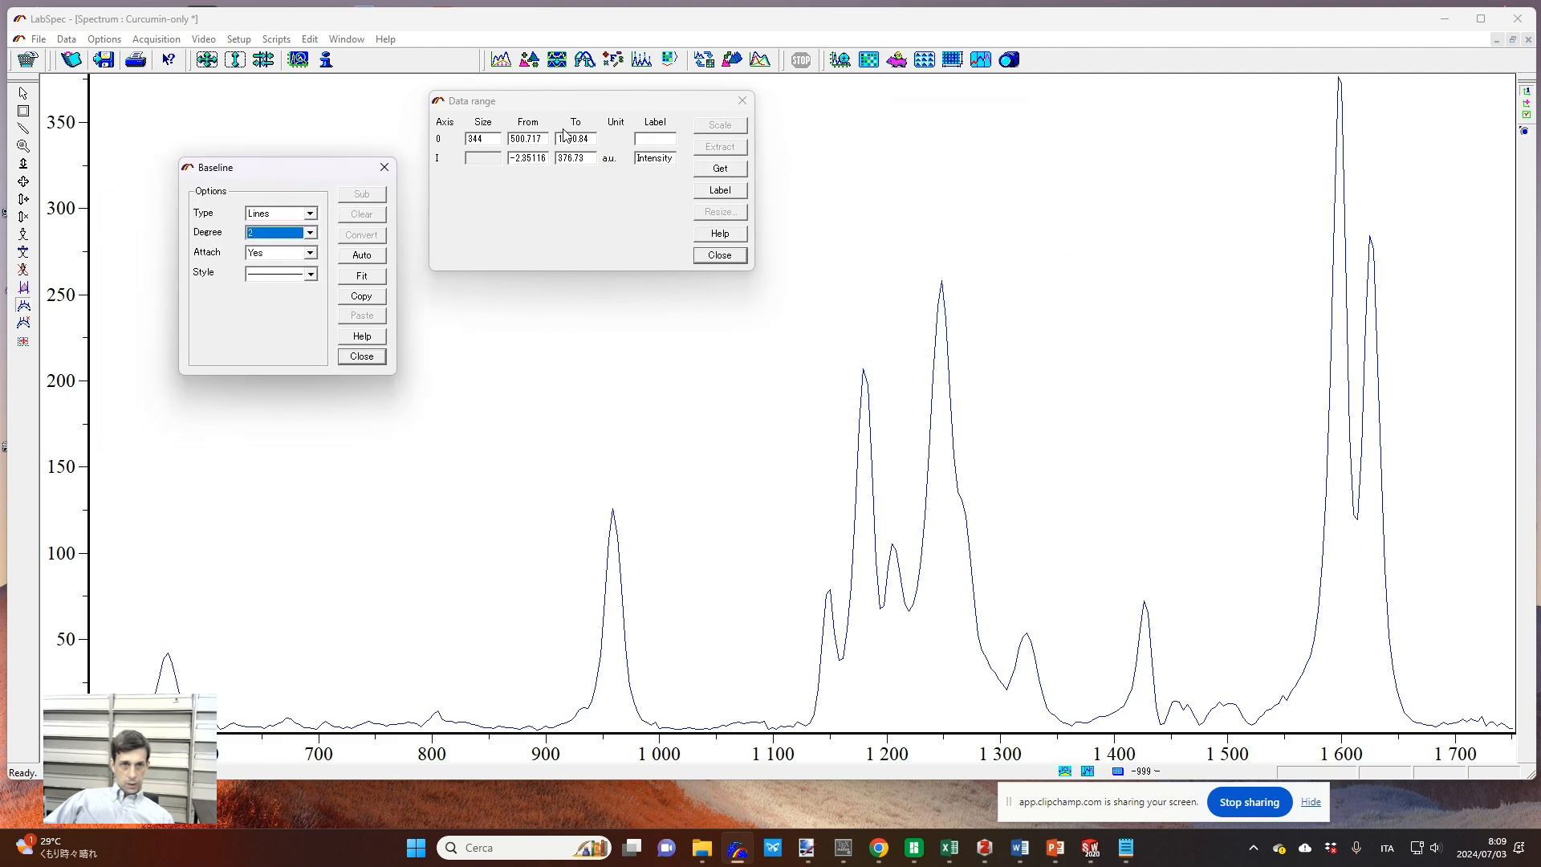
{"action": "left_click", "coordinate": [575, 90]}
{"action": "left_click", "coordinate": [739, 100]}
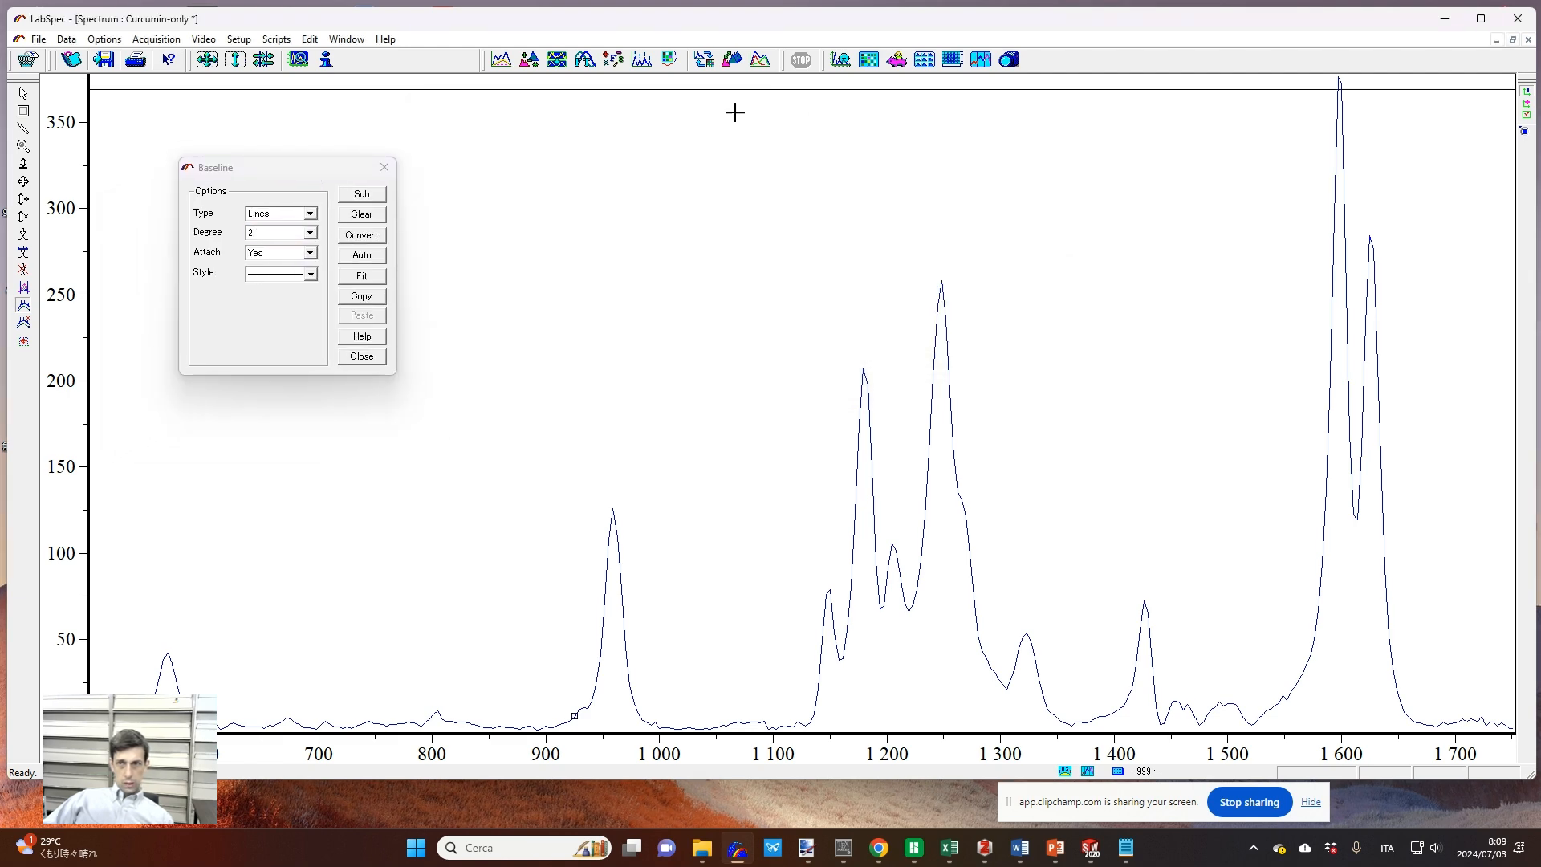
{"action": "left_click_drag", "start_coordinate": [277, 175], "coordinate": [311, 224]}
{"action": "left_click", "coordinate": [419, 216]}
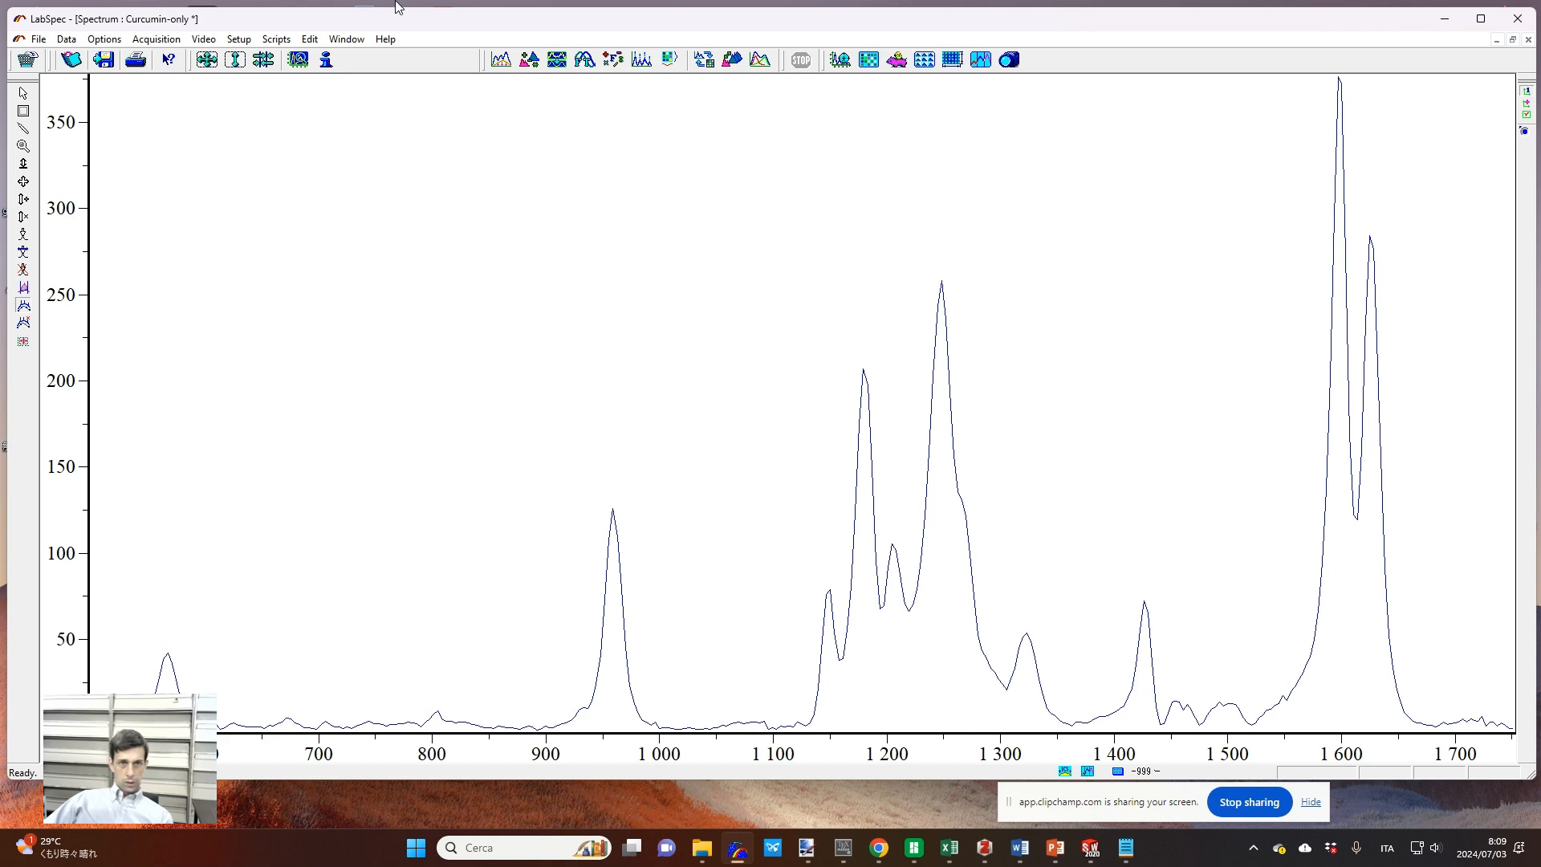
Step: Open the Filtration dialog, move it to the empty area of the plot, and keep Degree at 2
{"action": "left_click", "coordinate": [556, 60]}
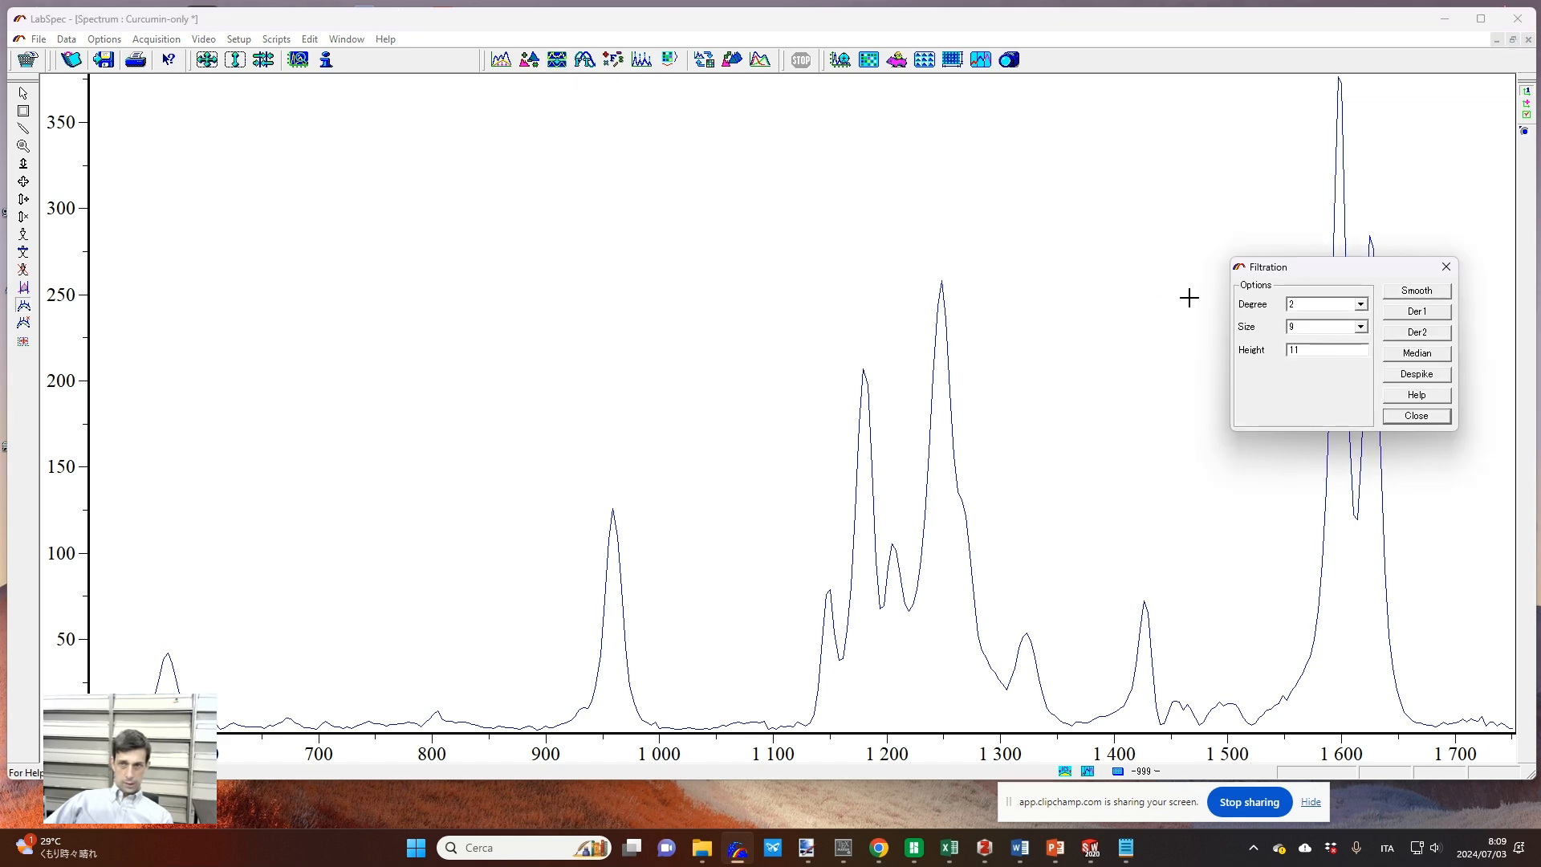
{"action": "left_click_drag", "start_coordinate": [1314, 269], "coordinate": [332, 231]}
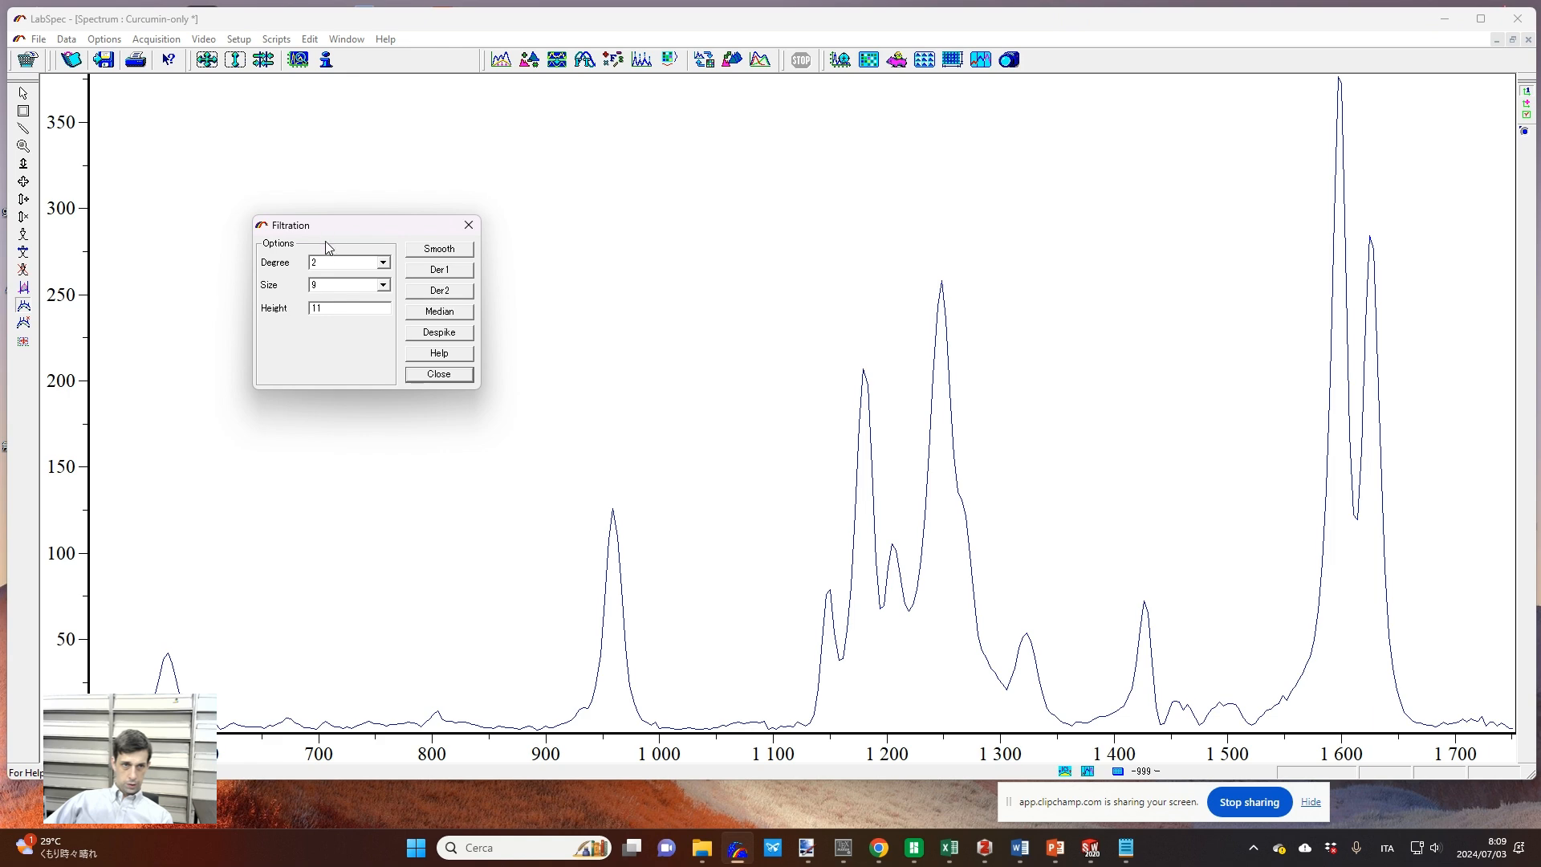
{"action": "left_click", "coordinate": [366, 265]}
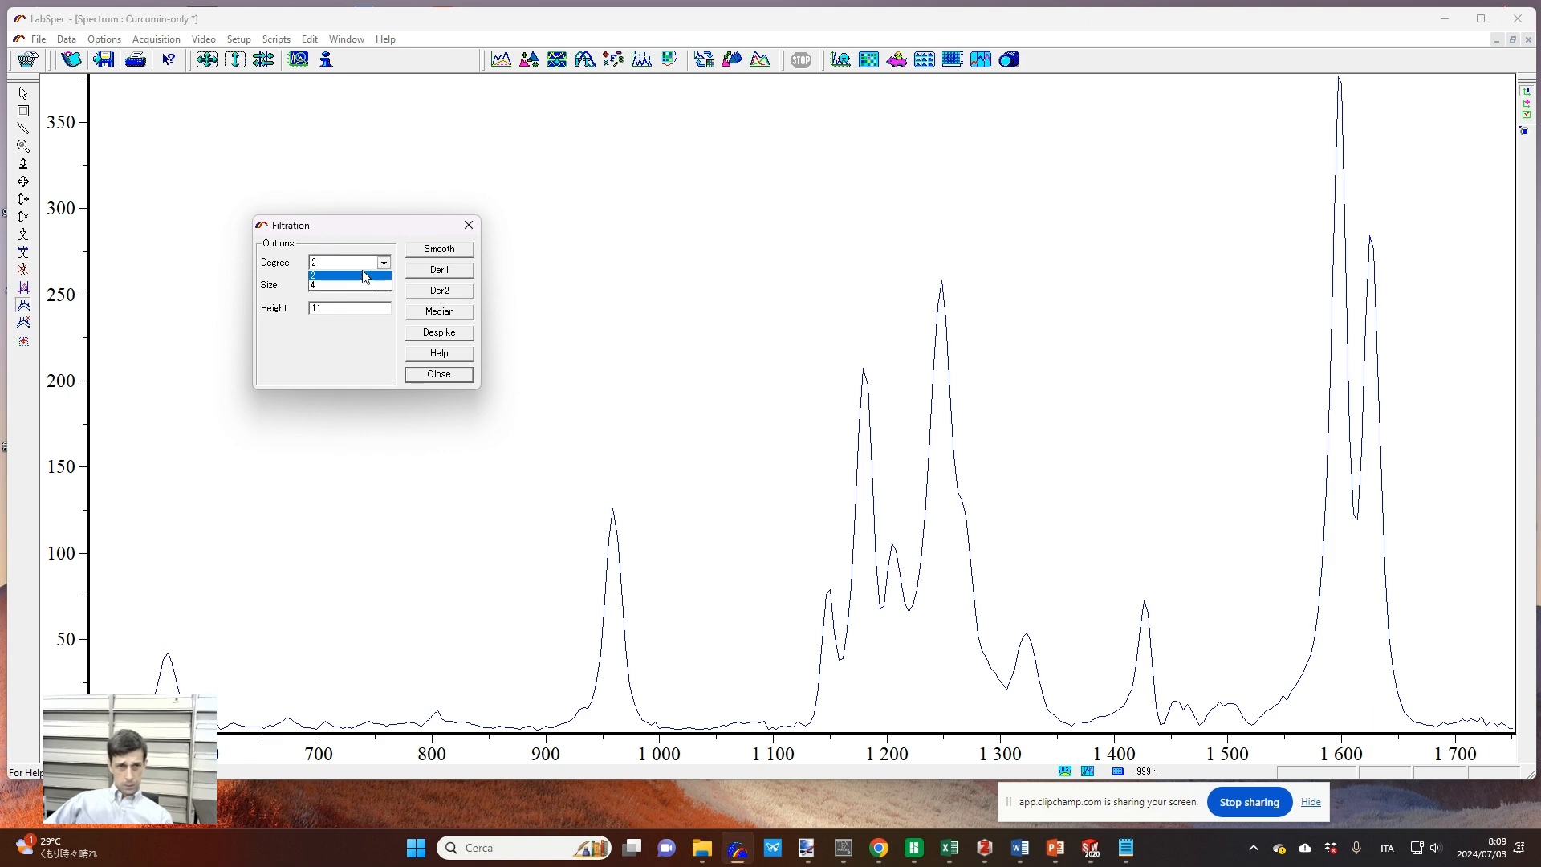
{"action": "left_click", "coordinate": [367, 269]}
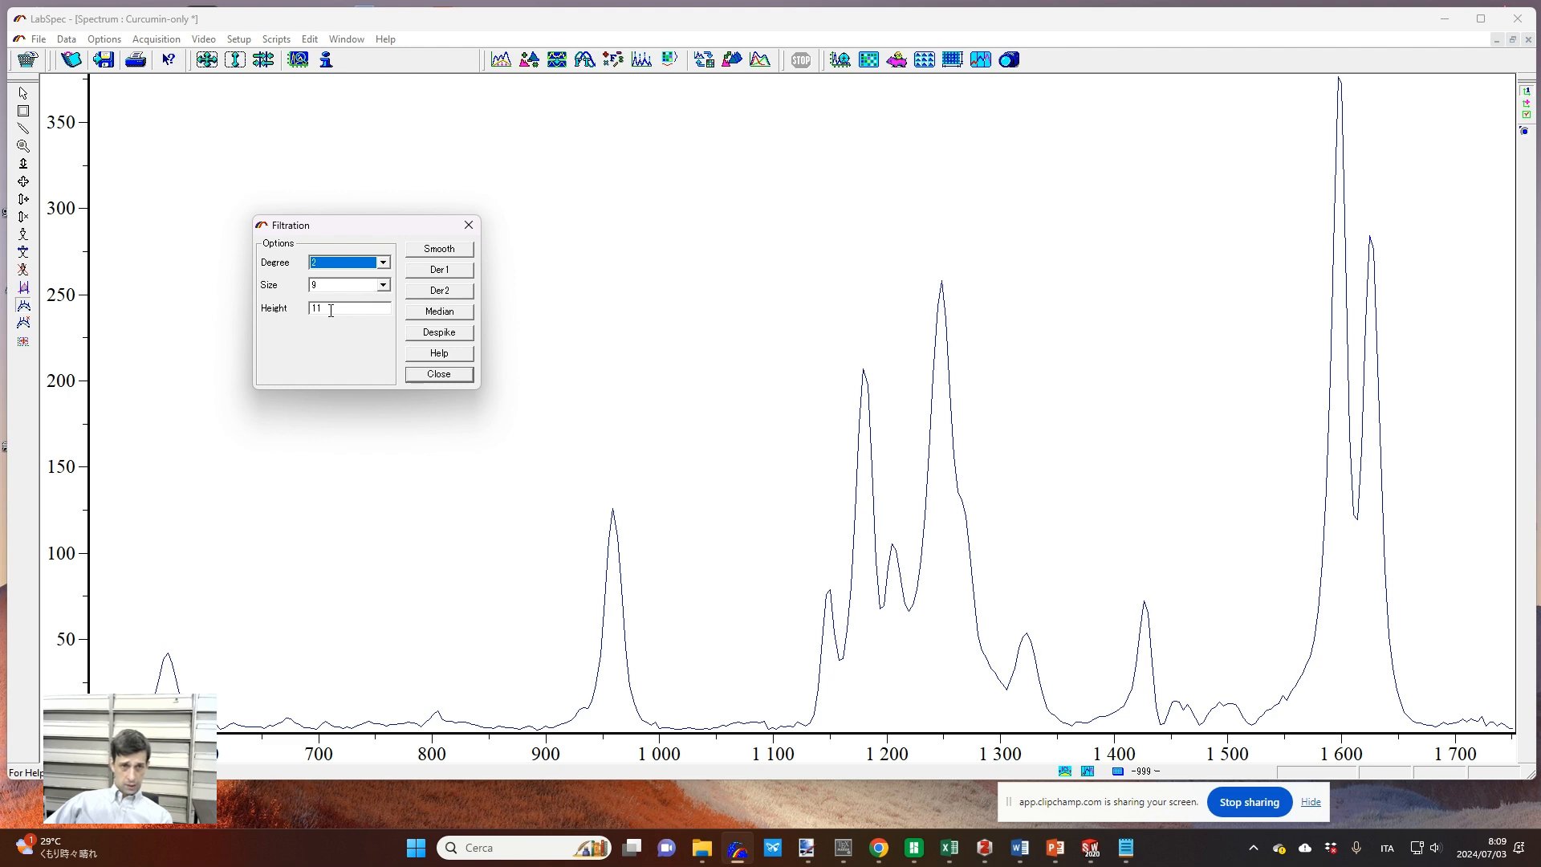
Step: Try Despike with size 9 and height 11 on the corrected spectrum and undo it
{"action": "left_click", "coordinate": [435, 334]}
{"action": "left_click", "coordinate": [434, 334]}
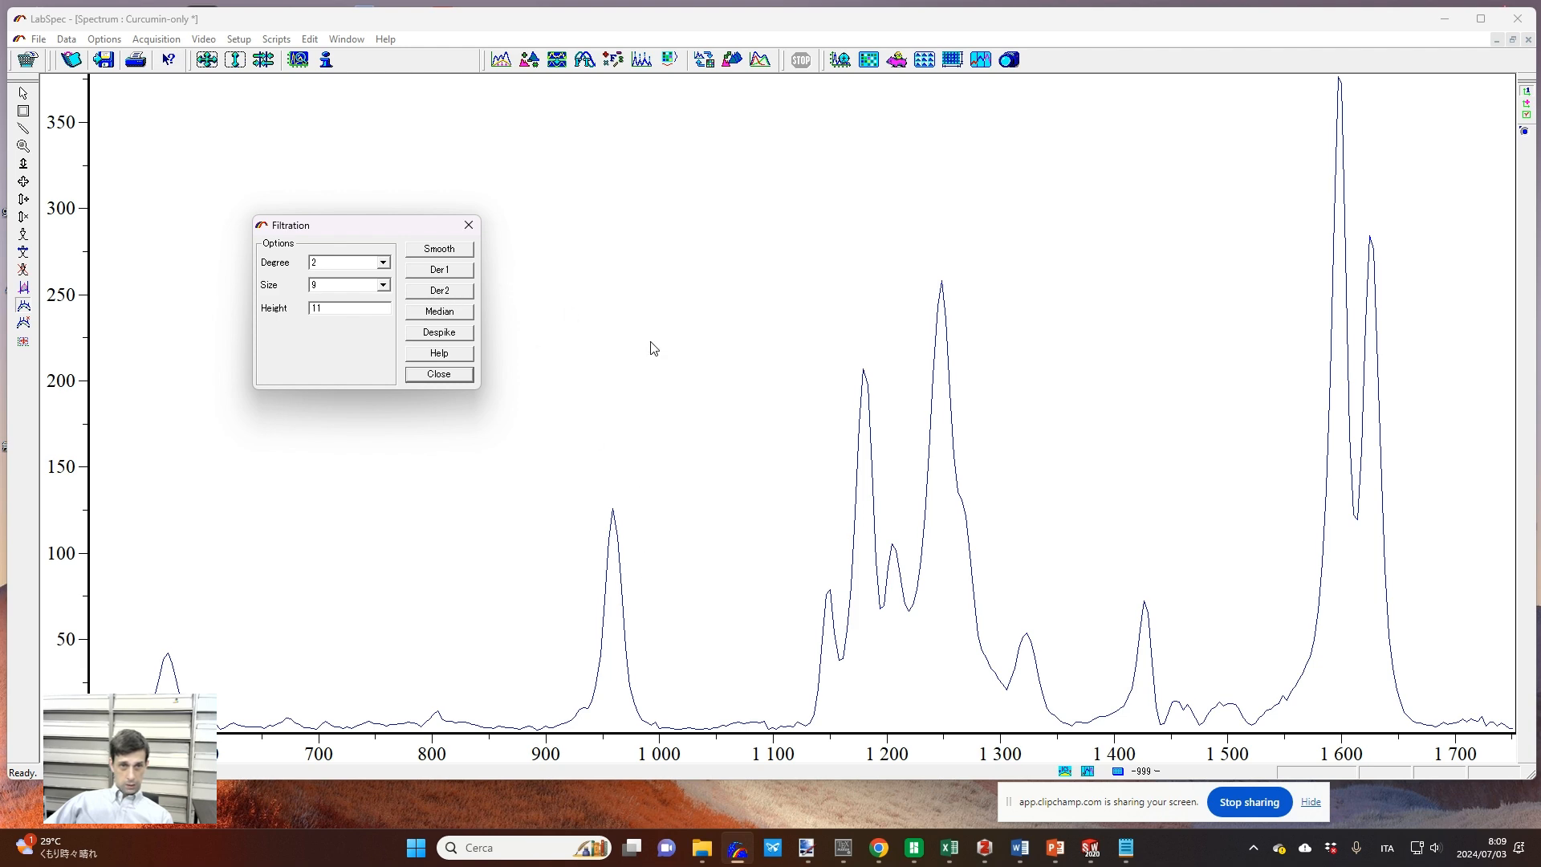
{"action": "left_click", "coordinate": [440, 332]}
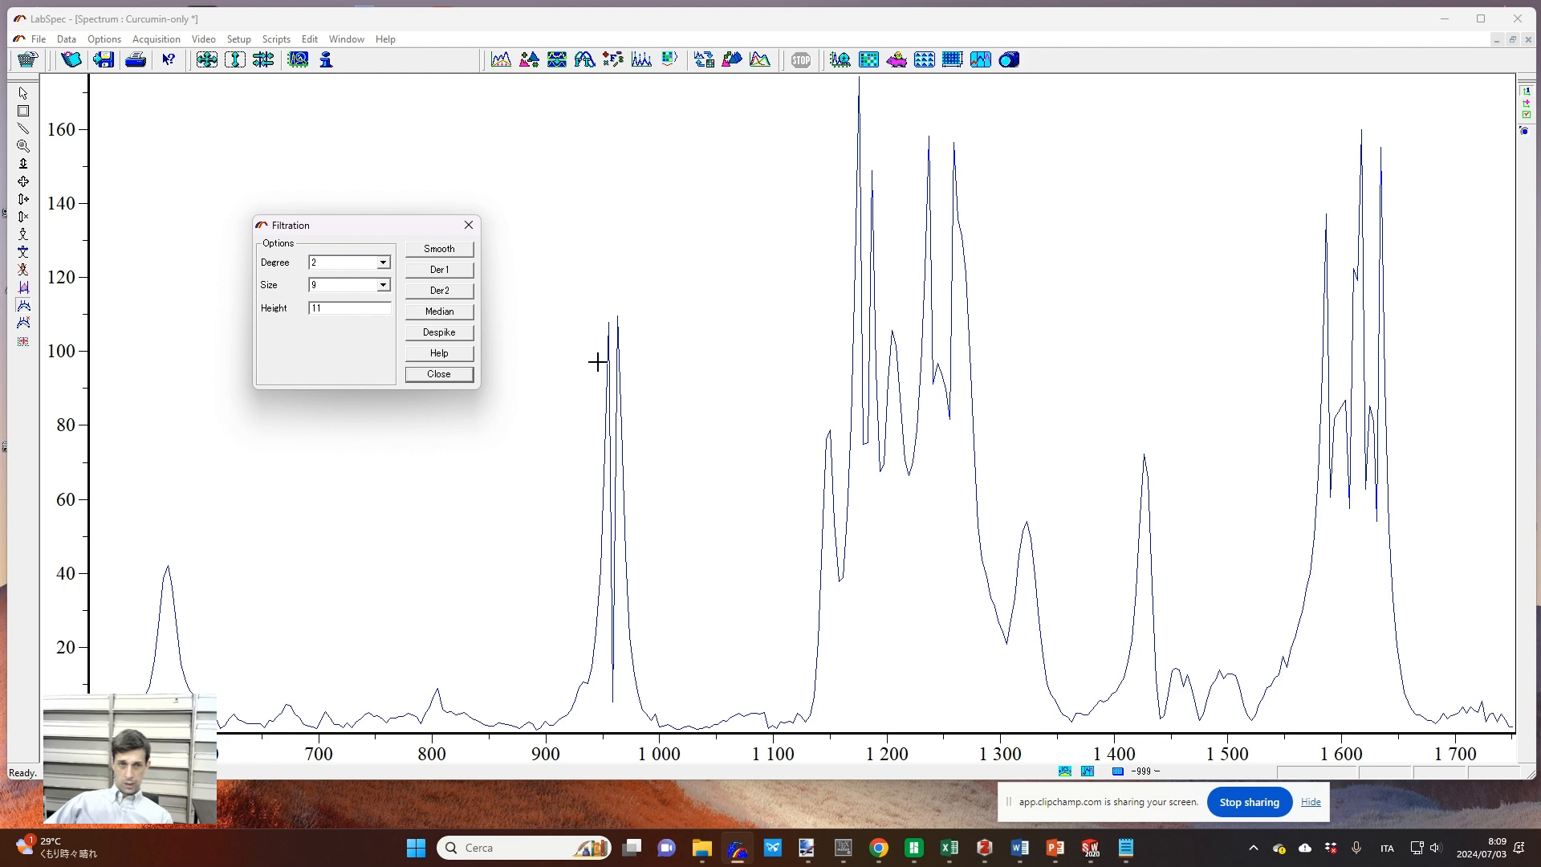
{"action": "left_click", "coordinate": [438, 336]}
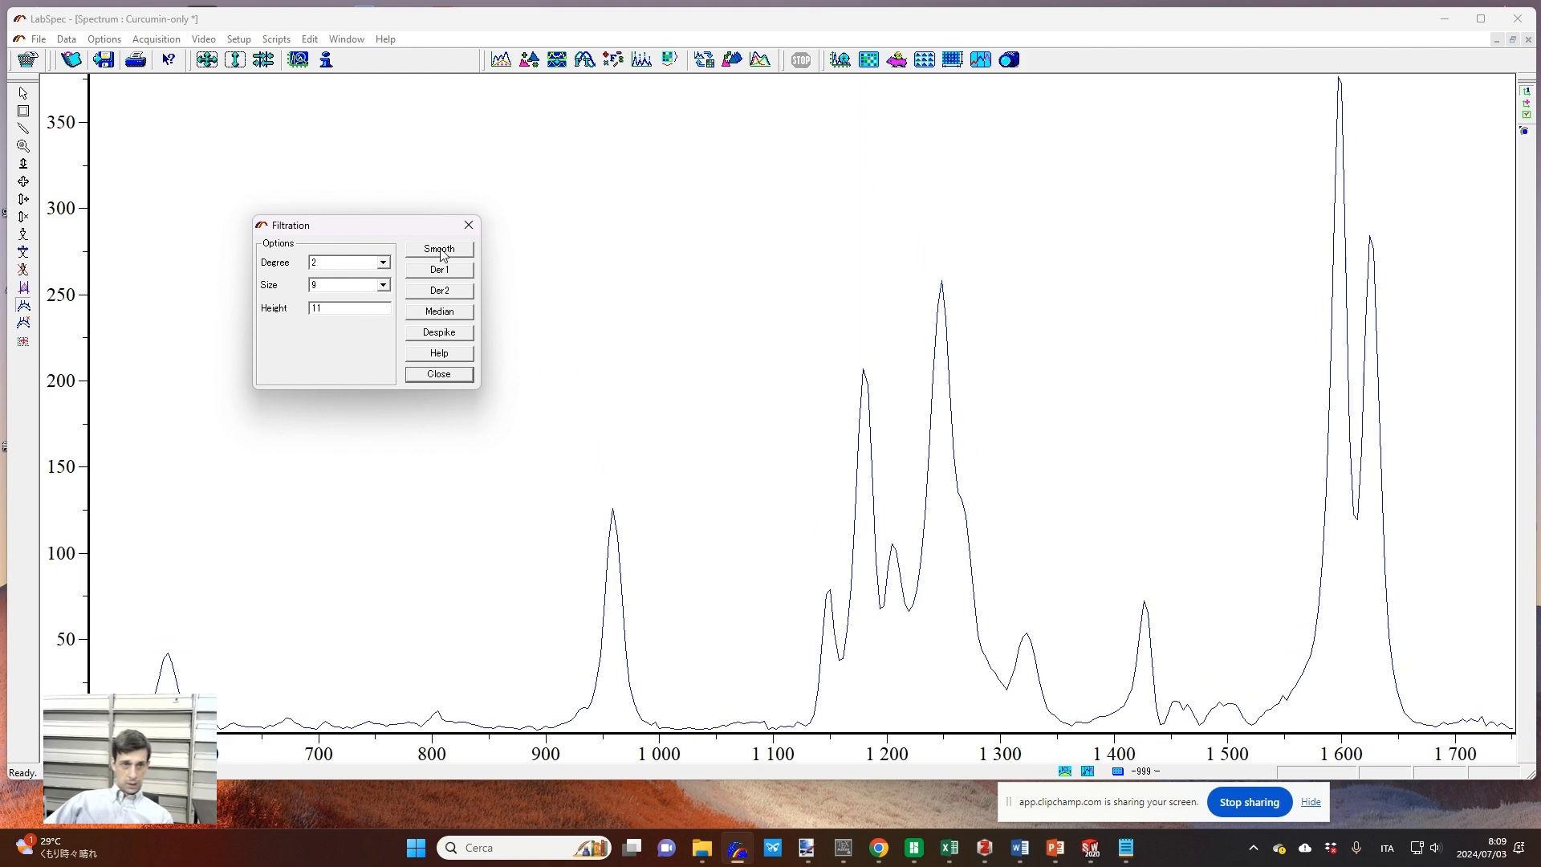
Step: Try Smooth with degree 2, size 9 and height 11 on the spectrum and undo the smoothing
{"action": "left_click", "coordinate": [385, 263]}
{"action": "left_click", "coordinate": [386, 263]}
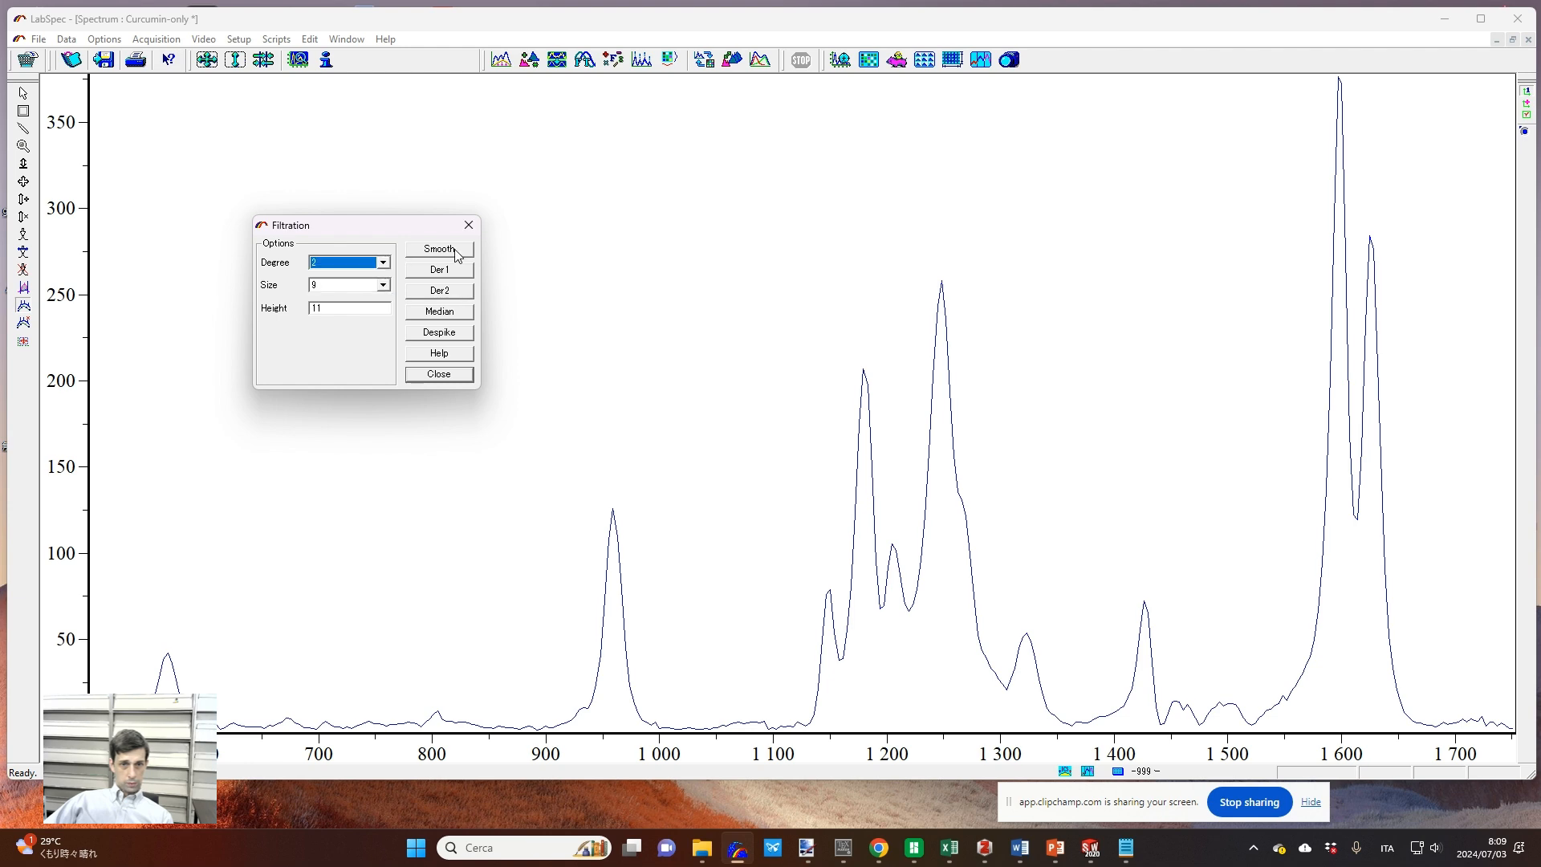
{"action": "left_click", "coordinate": [454, 253]}
{"action": "left_click", "coordinate": [454, 253]}
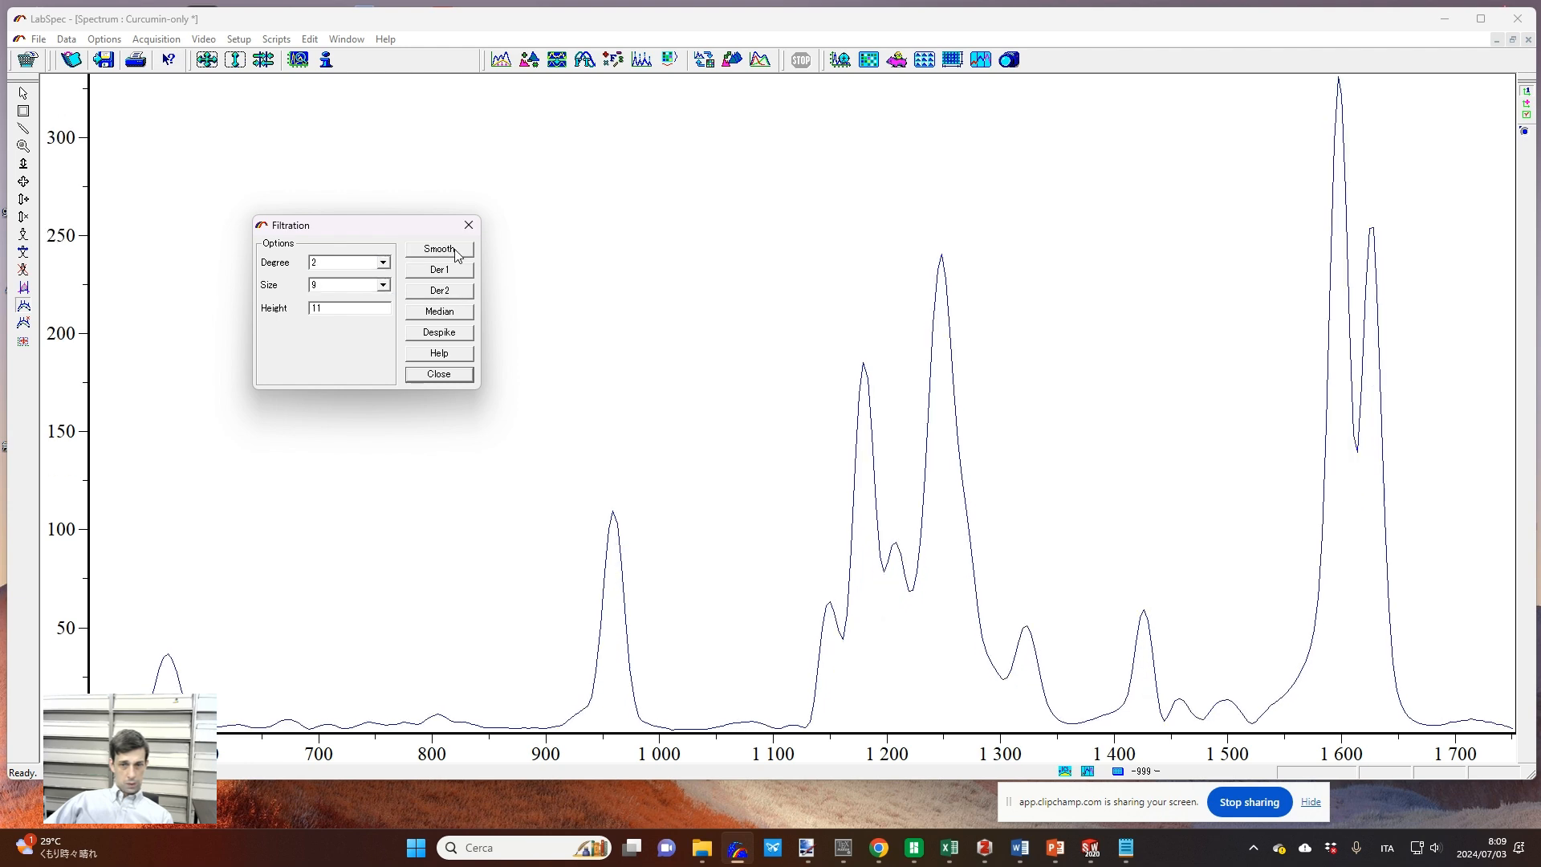
{"action": "key", "text": "ctrl+z"}
{"action": "left_click", "coordinate": [454, 253]}
{"action": "key", "text": "ctrl+z"}
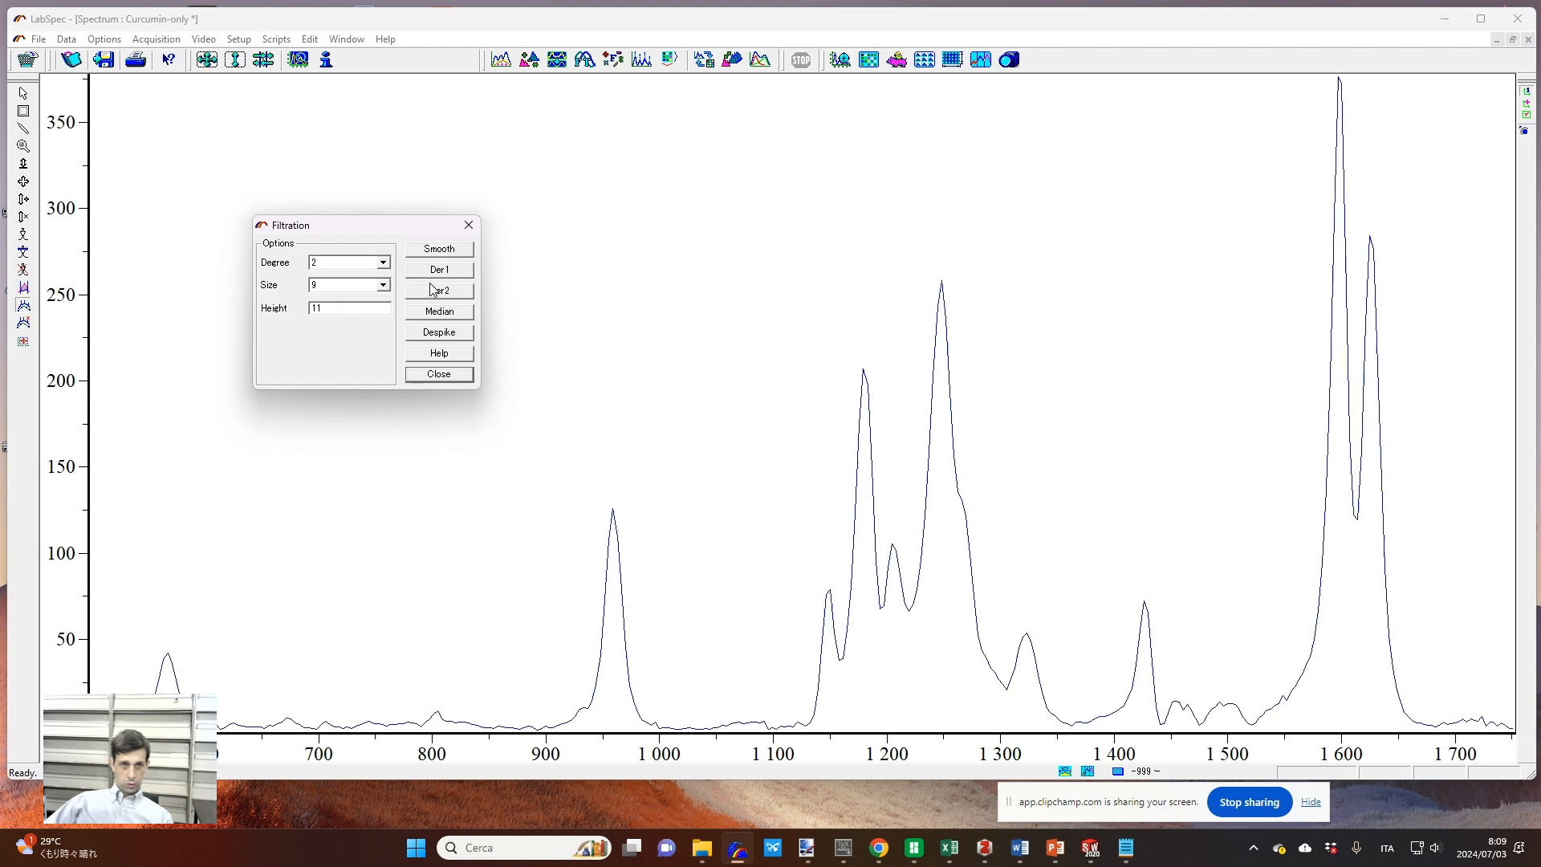
Step: Set the filtration height to 121 and smooth the spectrum with degree 2 and size 9
{"action": "double_click", "coordinate": [306, 309]}
{"action": "type", "text": "121"}
{"action": "left_click", "coordinate": [439, 250]}
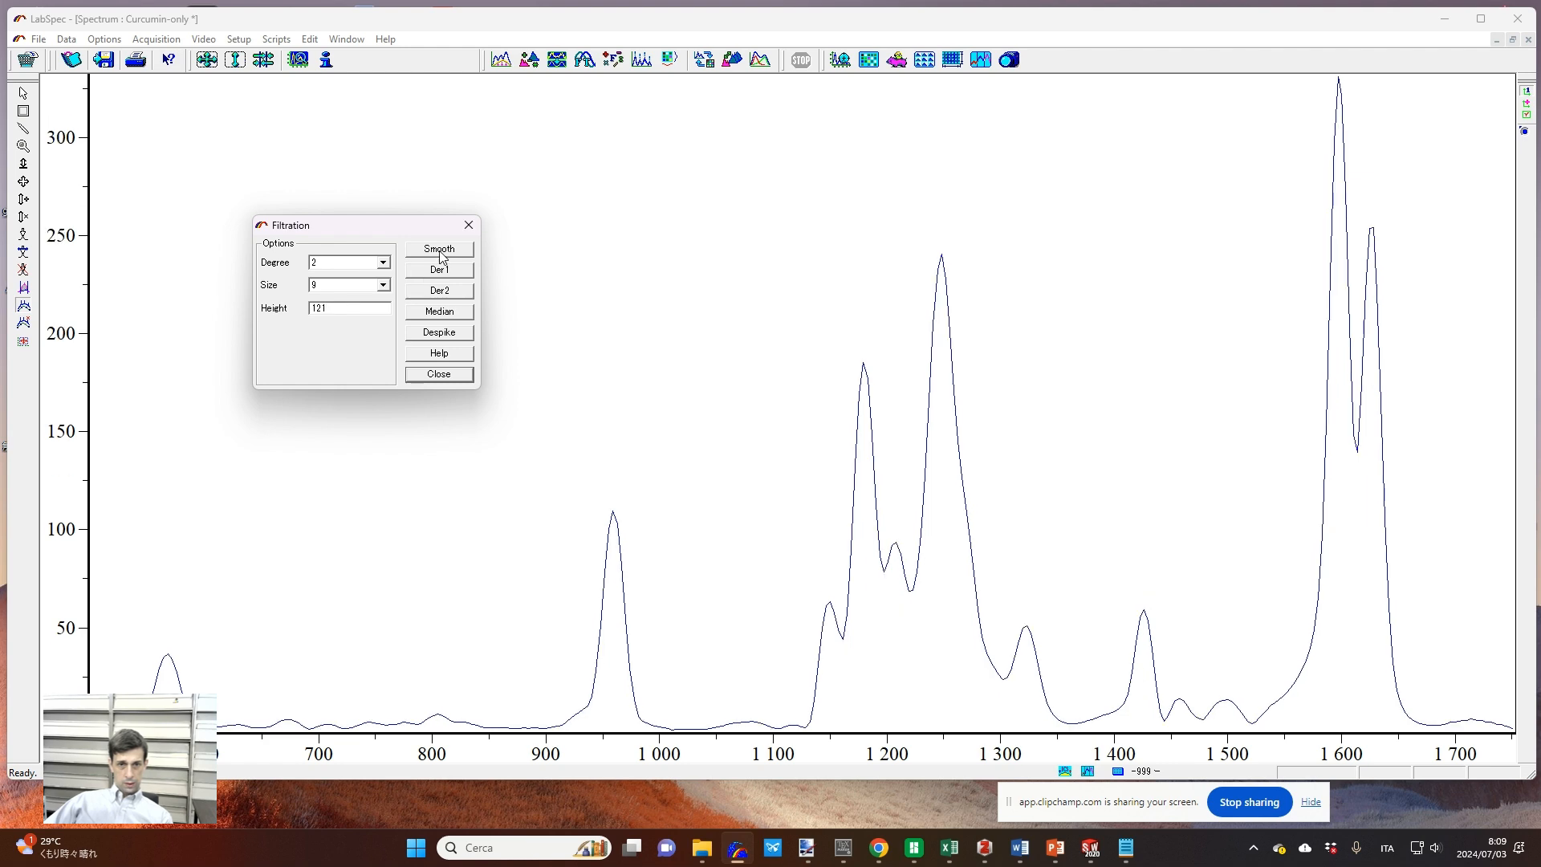
Step: Undo the last smoothing, then try Smooth with height 1211, degree 2 and size 9 and undo it
{"action": "key", "text": "ctrl+z"}
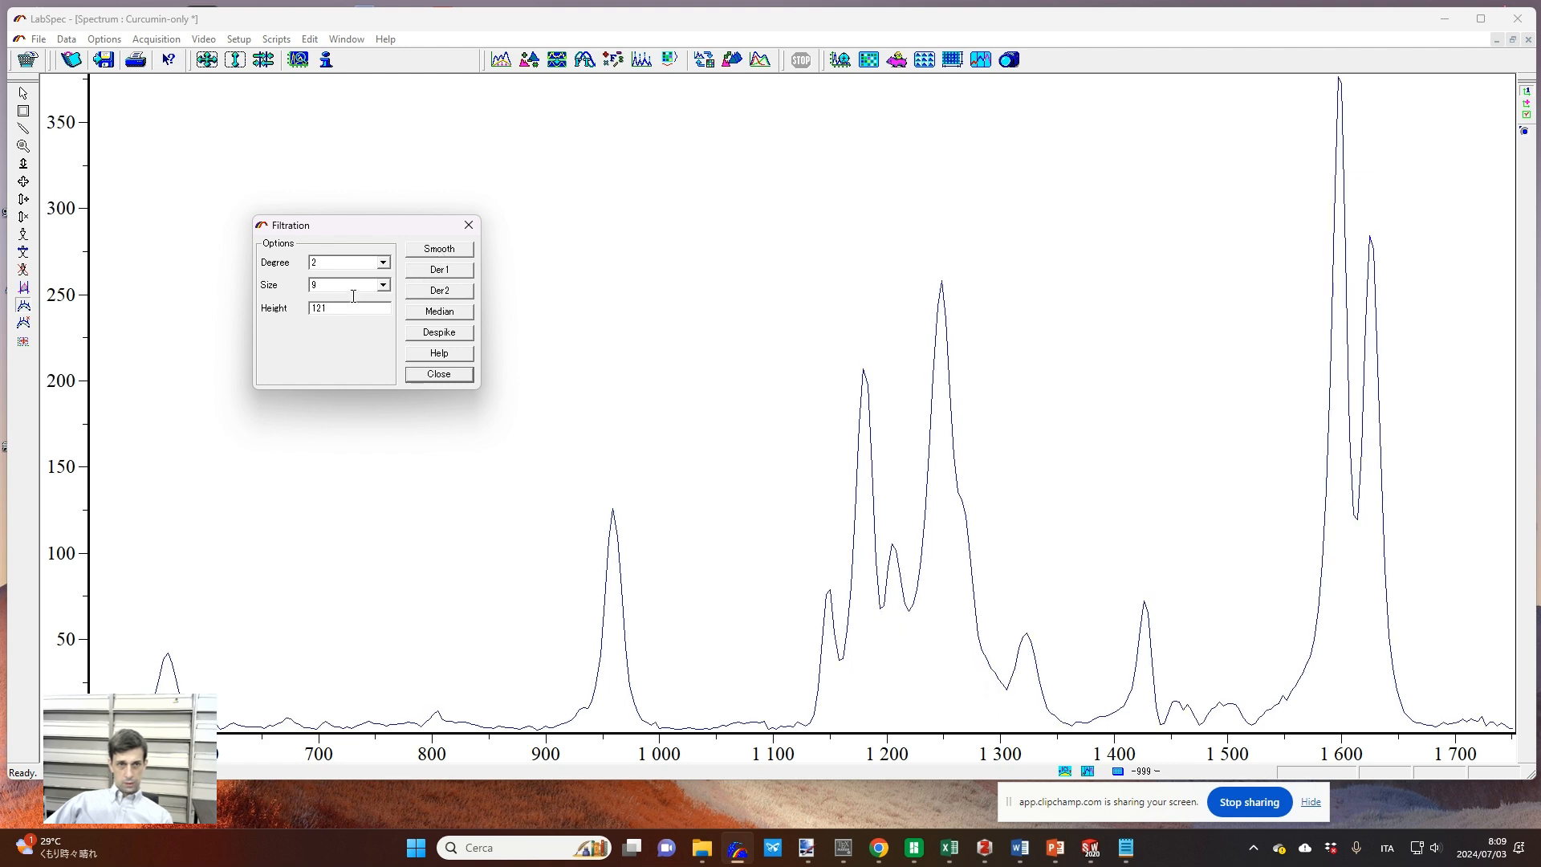
{"action": "type", "text": "1"}
{"action": "left_click", "coordinate": [440, 249]}
{"action": "key", "text": "ctrl+z"}
{"action": "left_click", "coordinate": [446, 254]}
{"action": "key", "text": "ctrl+z"}
Step: Try Smooth with degree 2 and height 1211 at size 19 and at size 25, undoing each one
{"action": "left_click", "coordinate": [351, 283]}
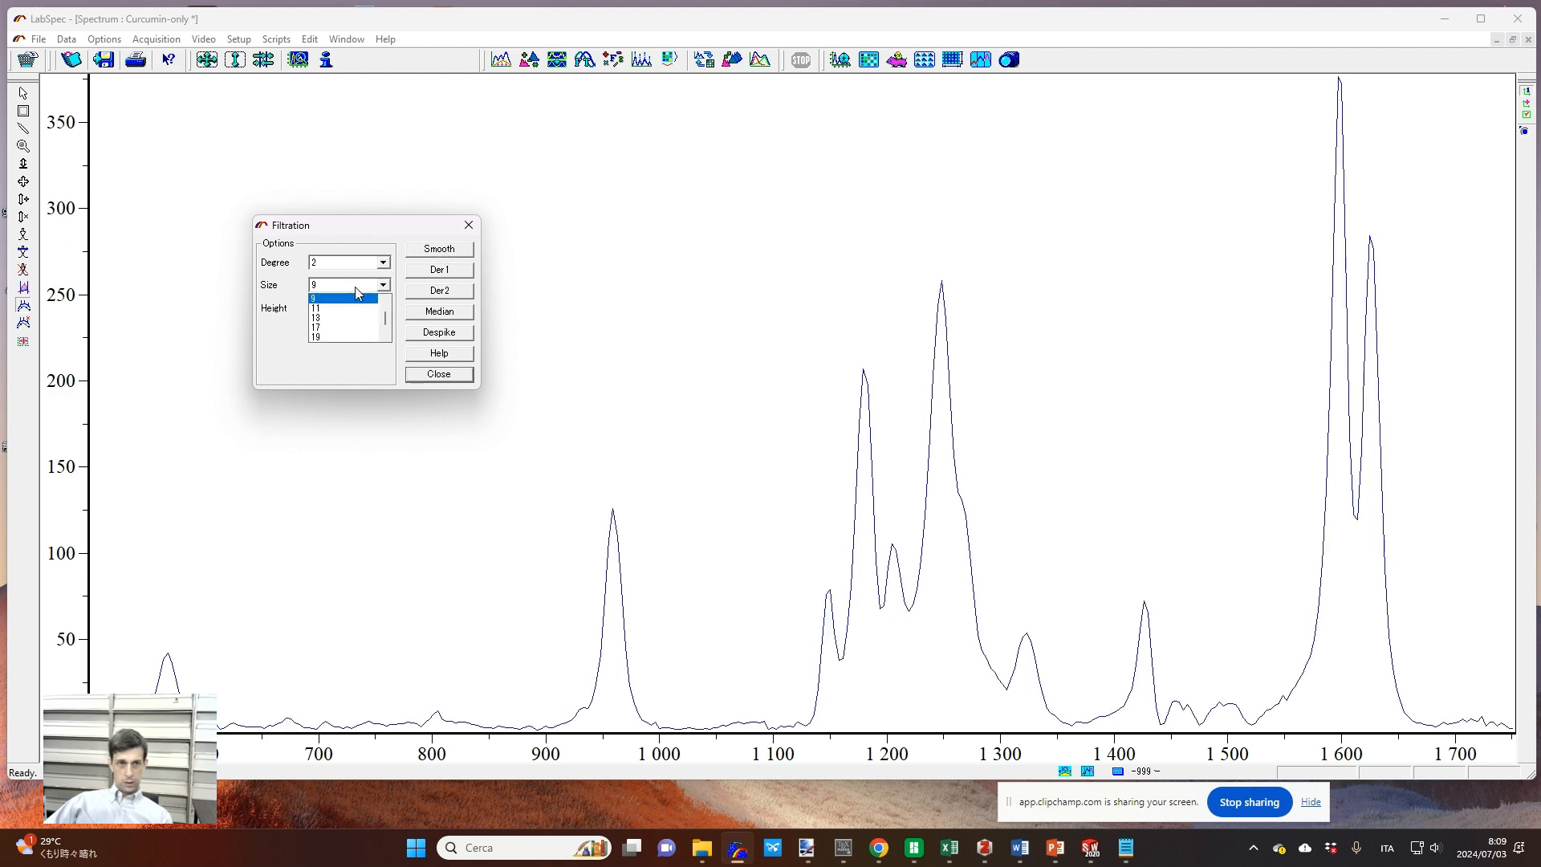
{"action": "left_click", "coordinate": [337, 335]}
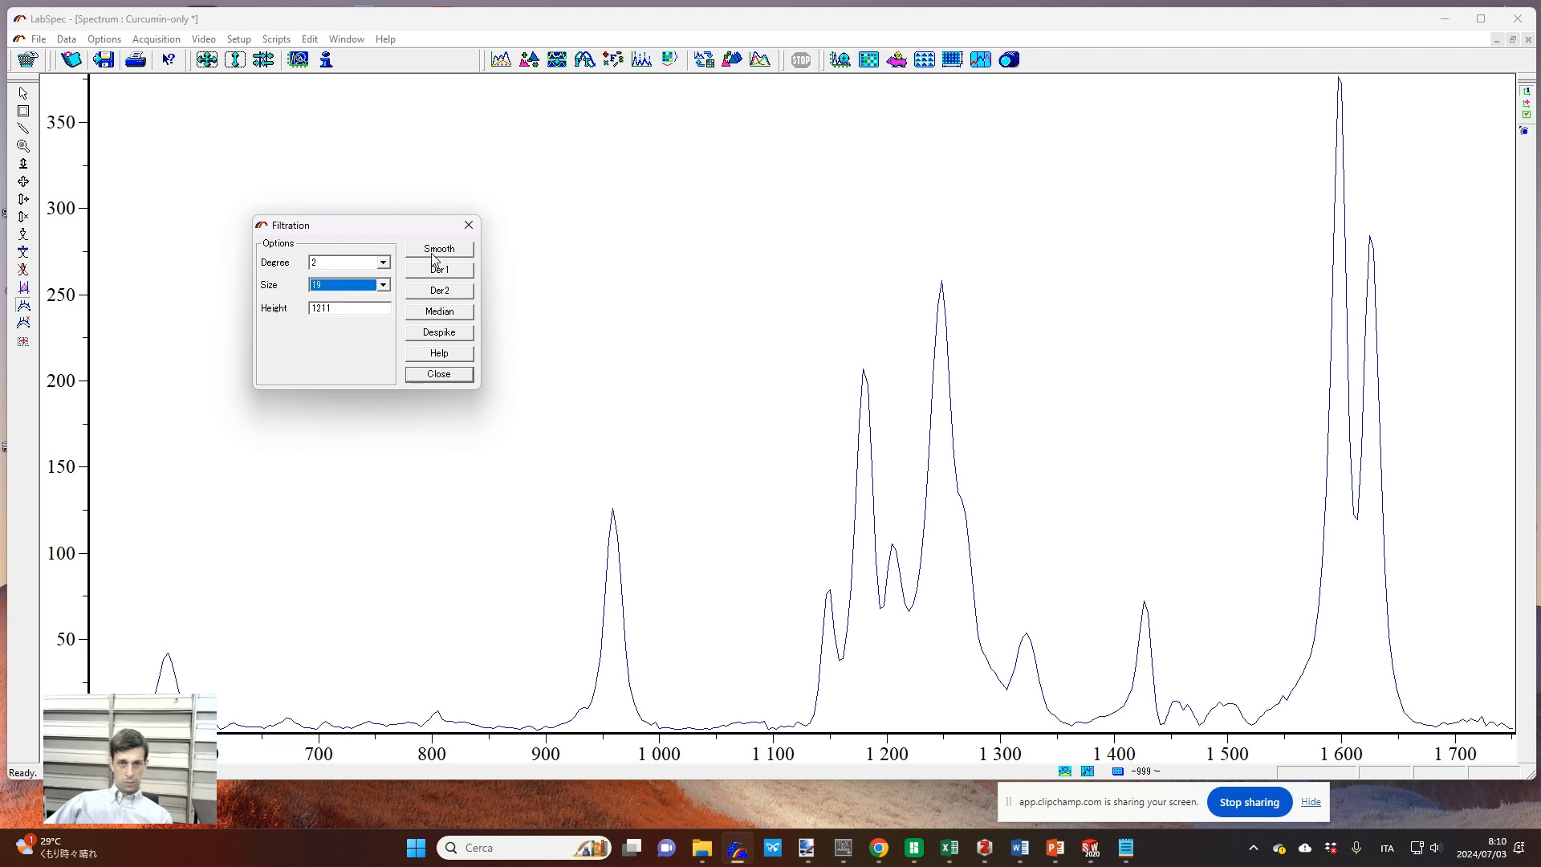
{"action": "left_click", "coordinate": [437, 251]}
{"action": "key", "text": "ctrl+z"}
{"action": "left_click", "coordinate": [381, 285]}
{"action": "left_click", "coordinate": [346, 338]}
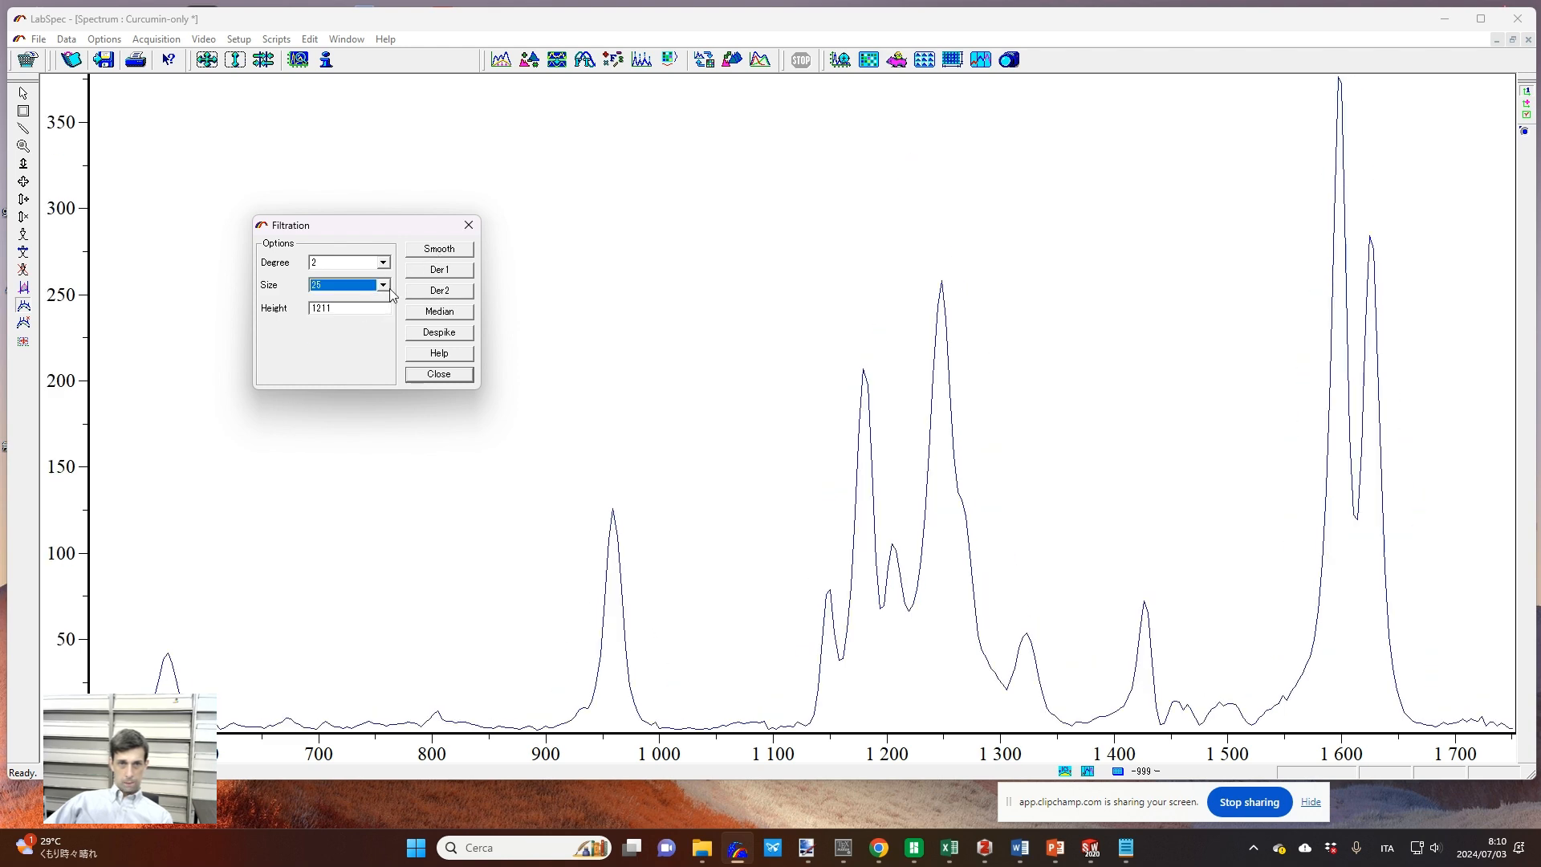
{"action": "left_click", "coordinate": [434, 255]}
{"action": "key", "text": "ctrl+z"}
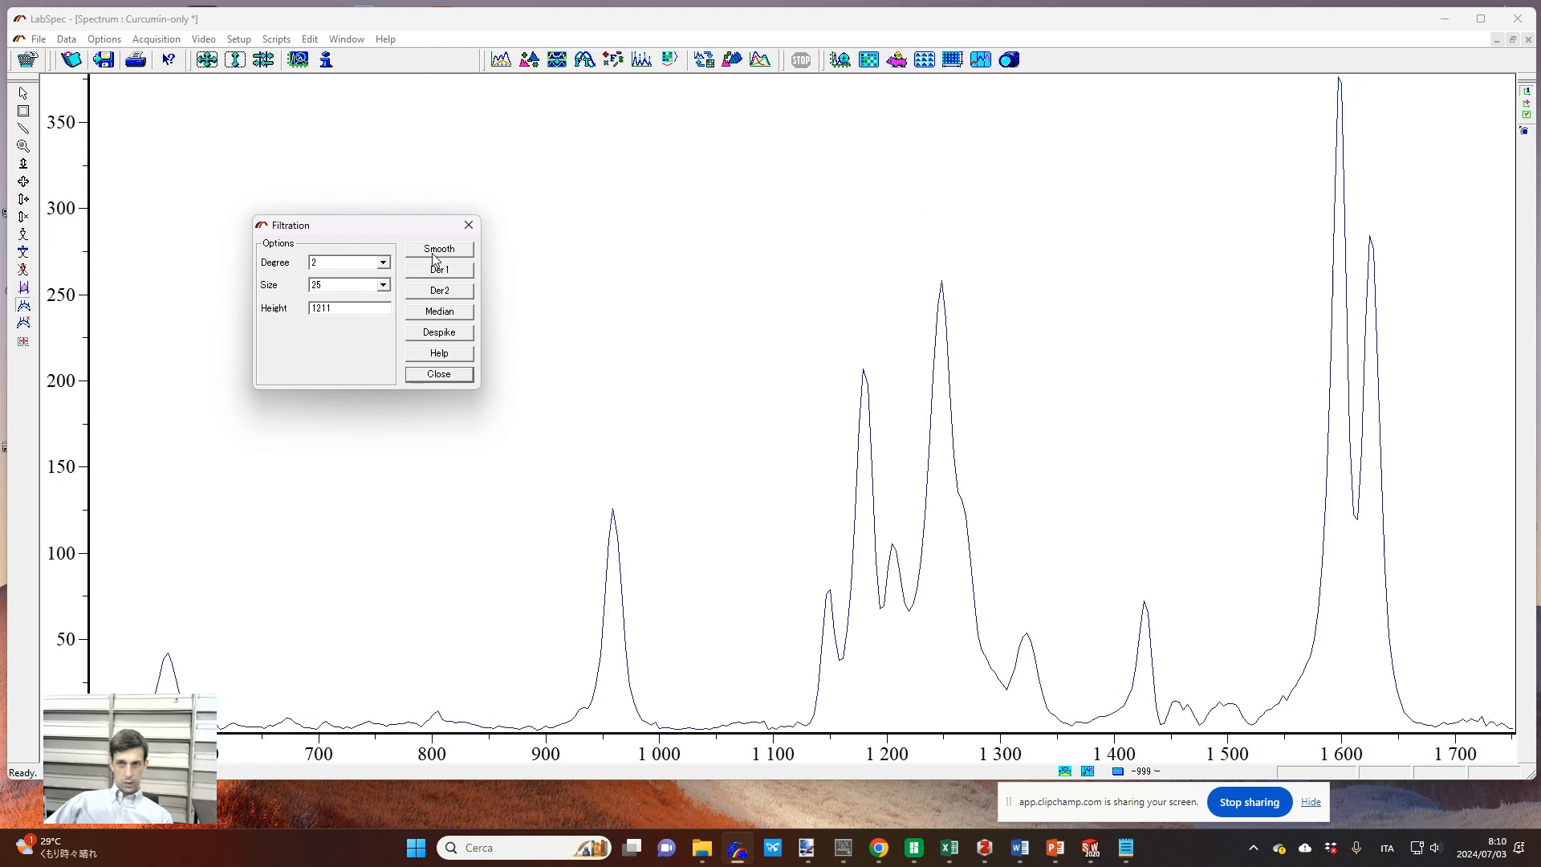
Step: Set the filtration size to 3 and smooth the spectrum with degree 2 and height 1211
{"action": "left_click", "coordinate": [344, 286]}
{"action": "scroll", "coordinate": [353, 313], "scroll_direction": "up", "scroll_amount": 3}
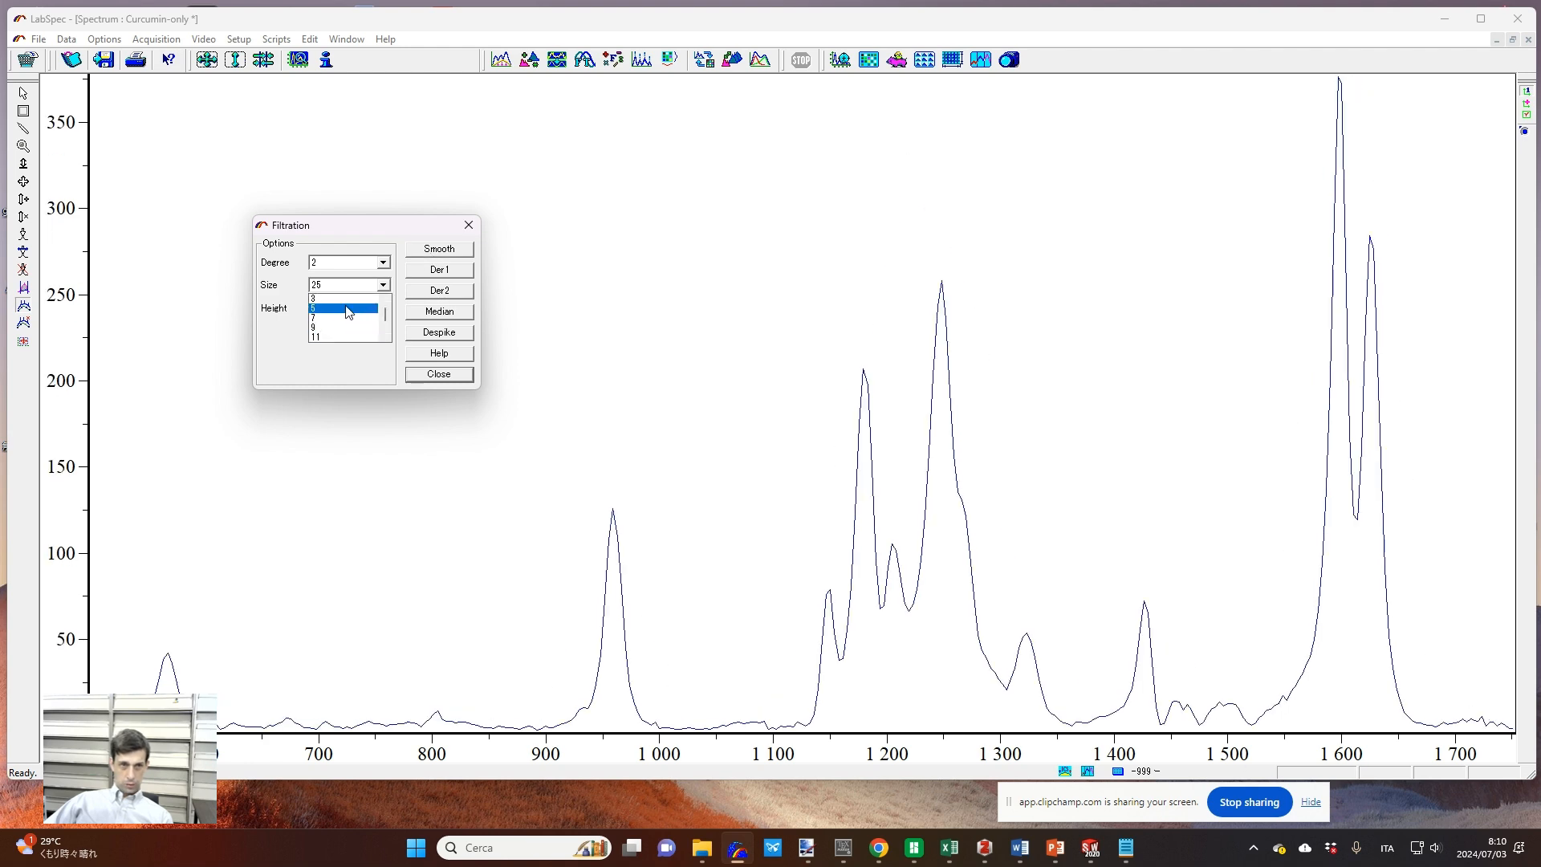
{"action": "left_click", "coordinate": [345, 298]}
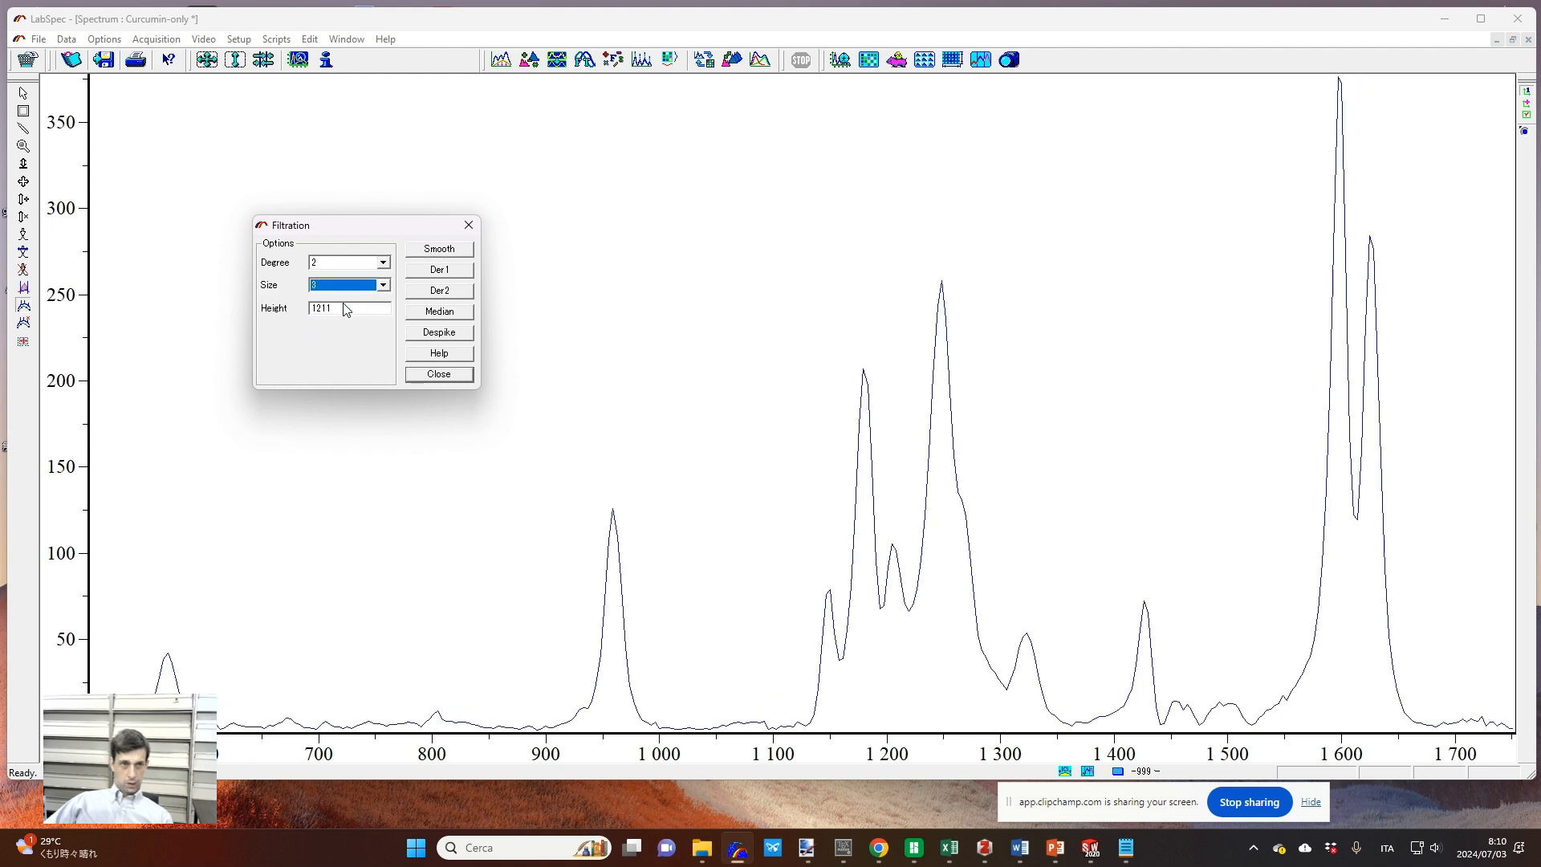
{"action": "left_click", "coordinate": [438, 250]}
{"action": "left_click", "coordinate": [437, 251]}
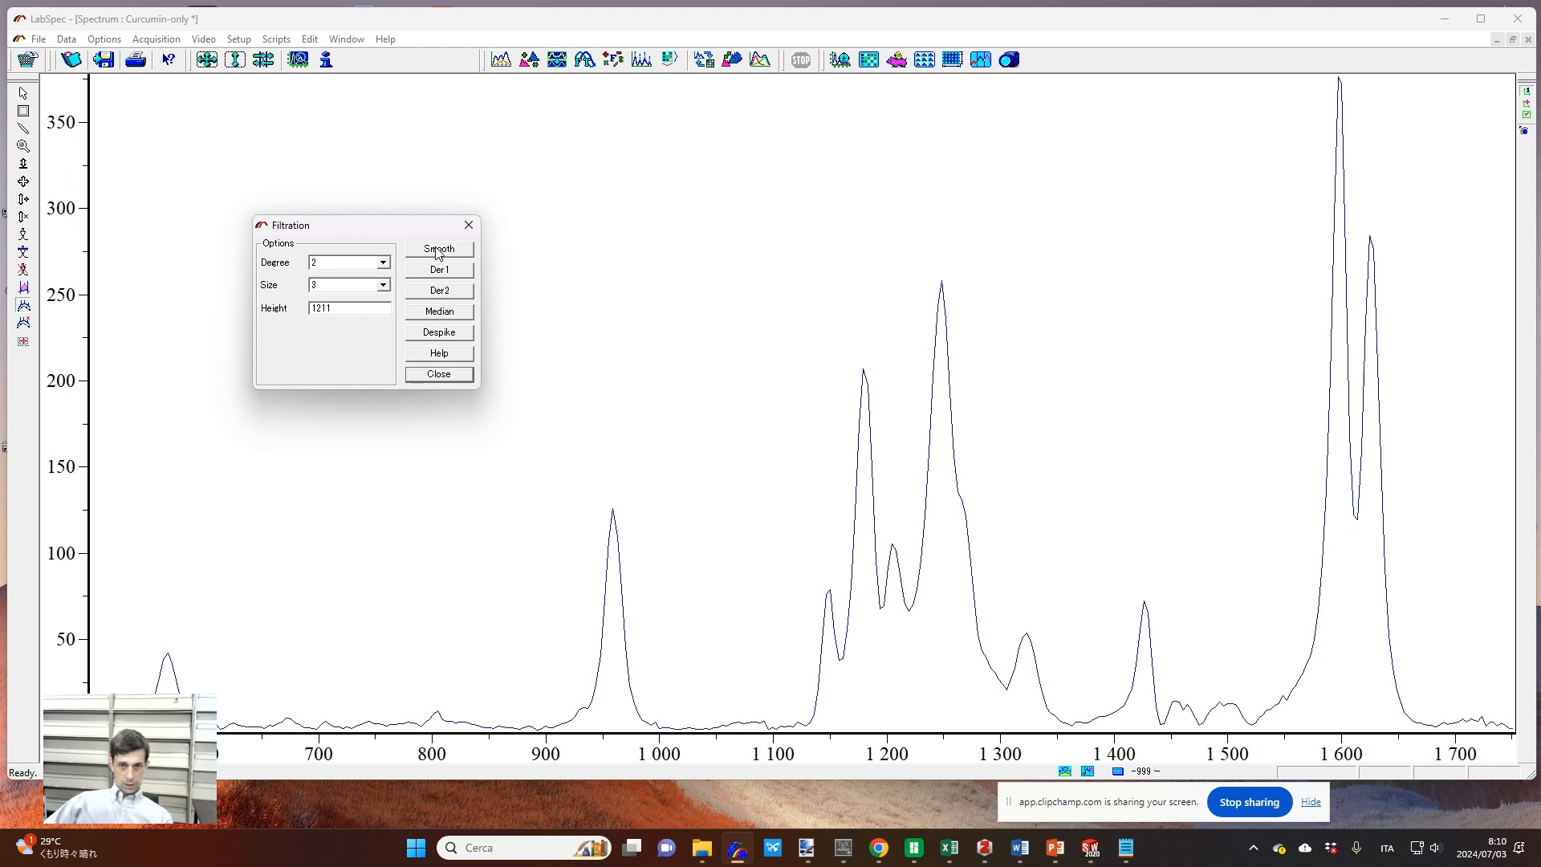
{"action": "left_click", "coordinate": [437, 251]}
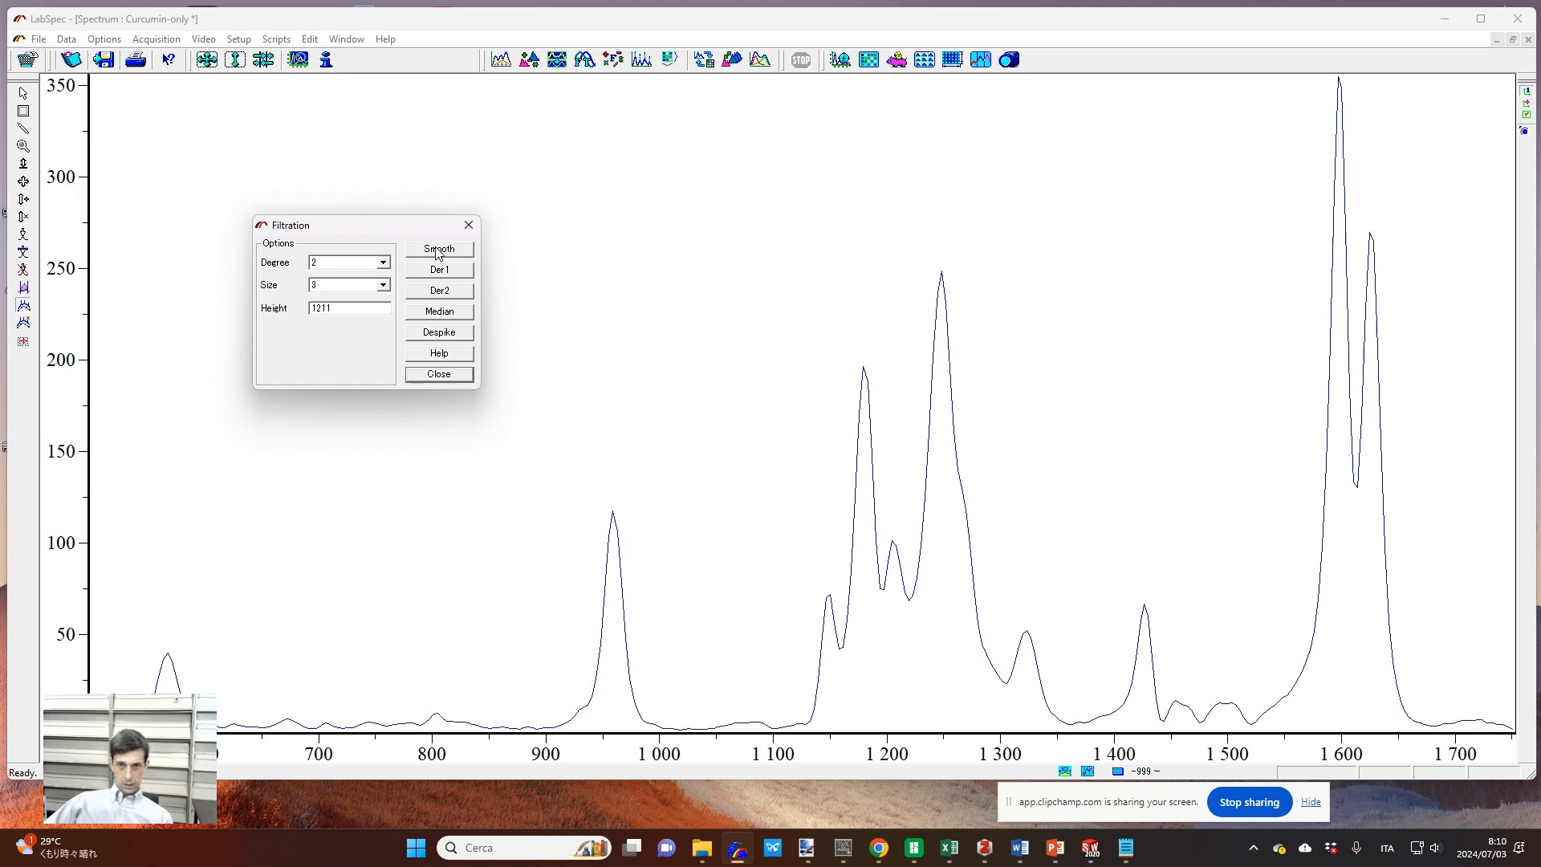
Step: Set the filtration degree to 4 and try Smooth with size 3 and height 1211
{"action": "left_click", "coordinate": [383, 264]}
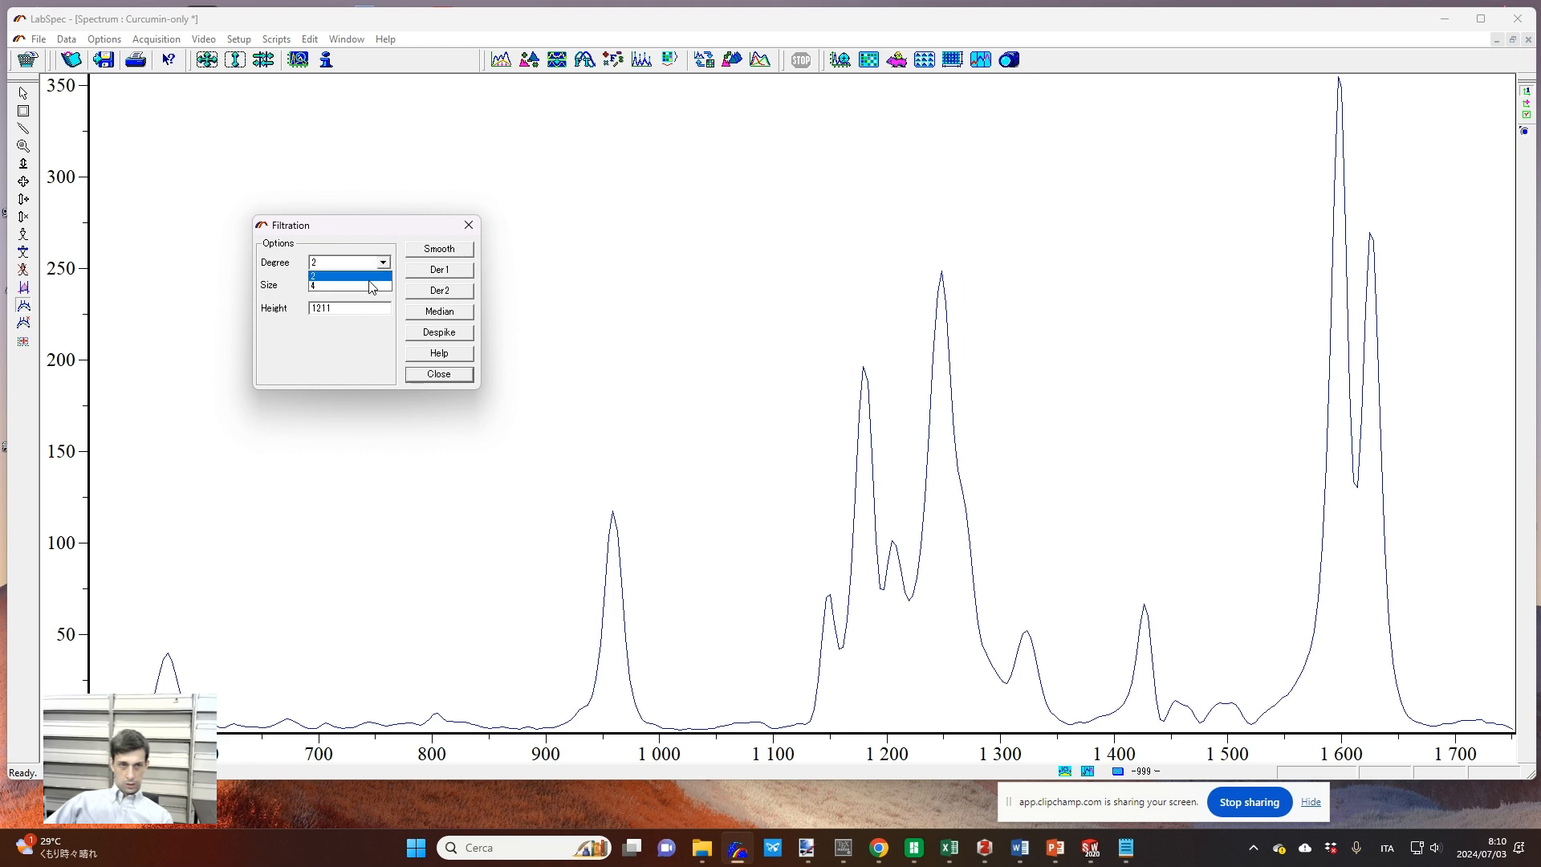
{"action": "left_click", "coordinate": [368, 287]}
{"action": "left_click", "coordinate": [440, 250]}
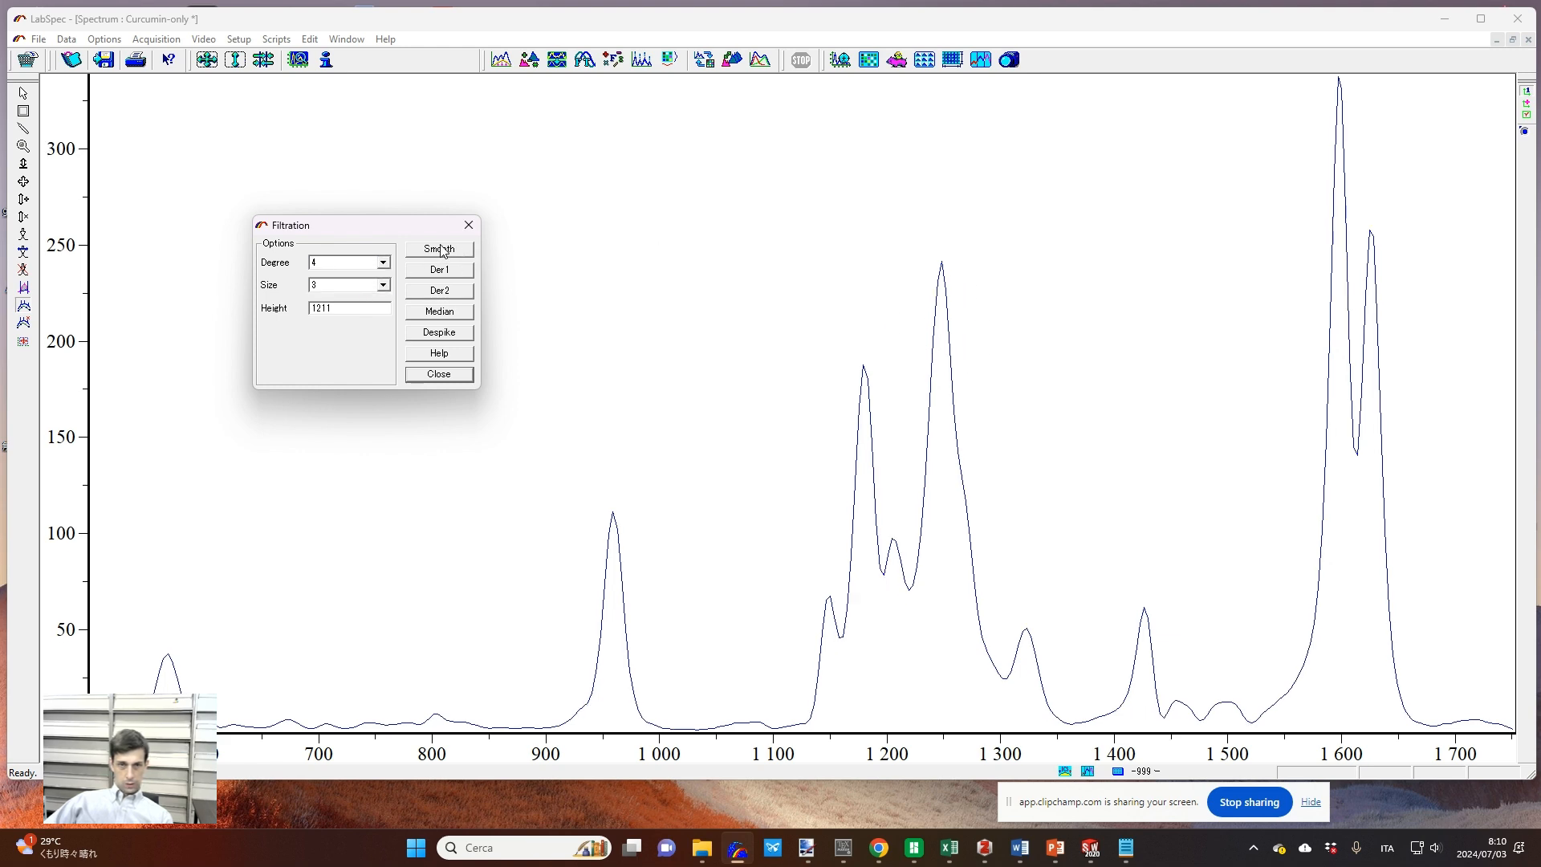
Step: Try Smooth with degree 4 and size 3 at height 1 and at height 12, undoing each one
{"action": "left_click", "coordinate": [357, 286]}
{"action": "left_click", "coordinate": [355, 298]}
{"action": "left_click_drag", "start_coordinate": [353, 308], "coordinate": [320, 320]}
{"action": "type", "text": "1"}
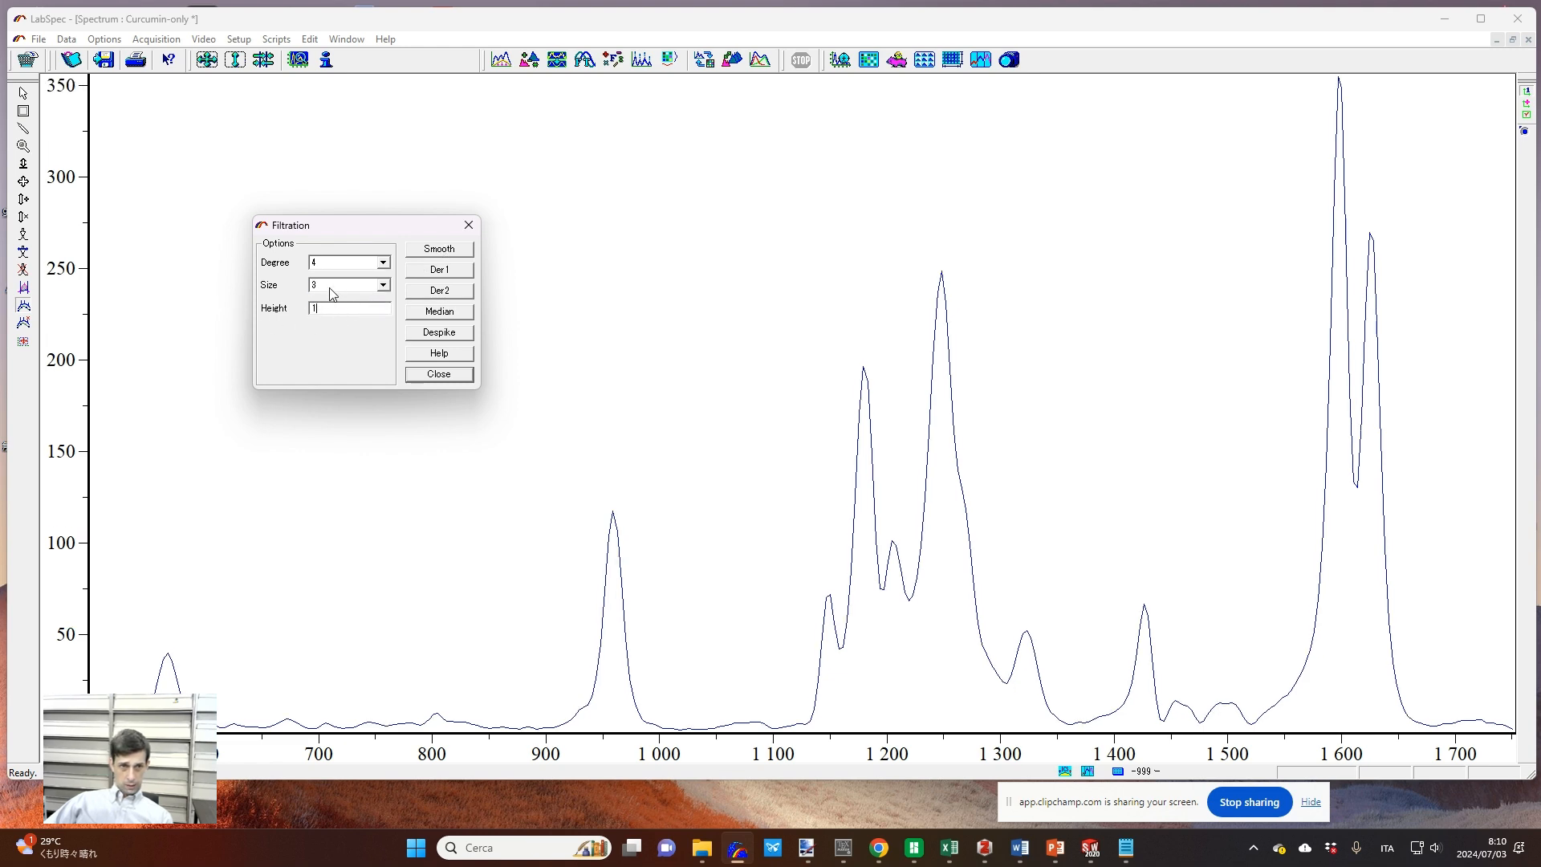
{"action": "left_click", "coordinate": [330, 288]}
{"action": "left_click", "coordinate": [434, 249]}
{"action": "left_click", "coordinate": [440, 251]}
{"action": "type", "text": "2"}
{"action": "left_click", "coordinate": [438, 252]}
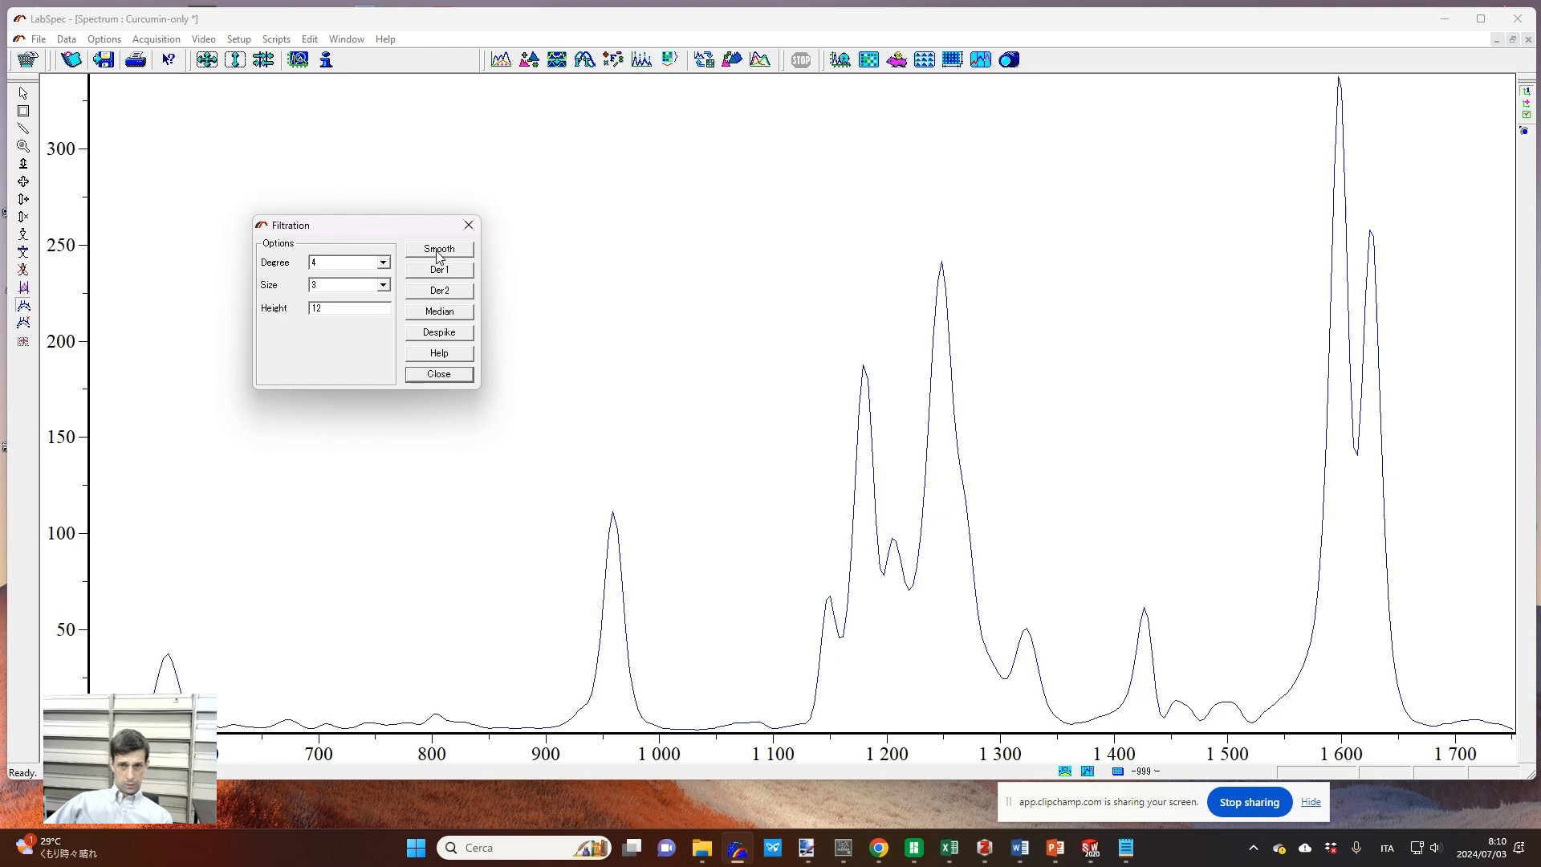
{"action": "key", "text": "ctrl+z"}
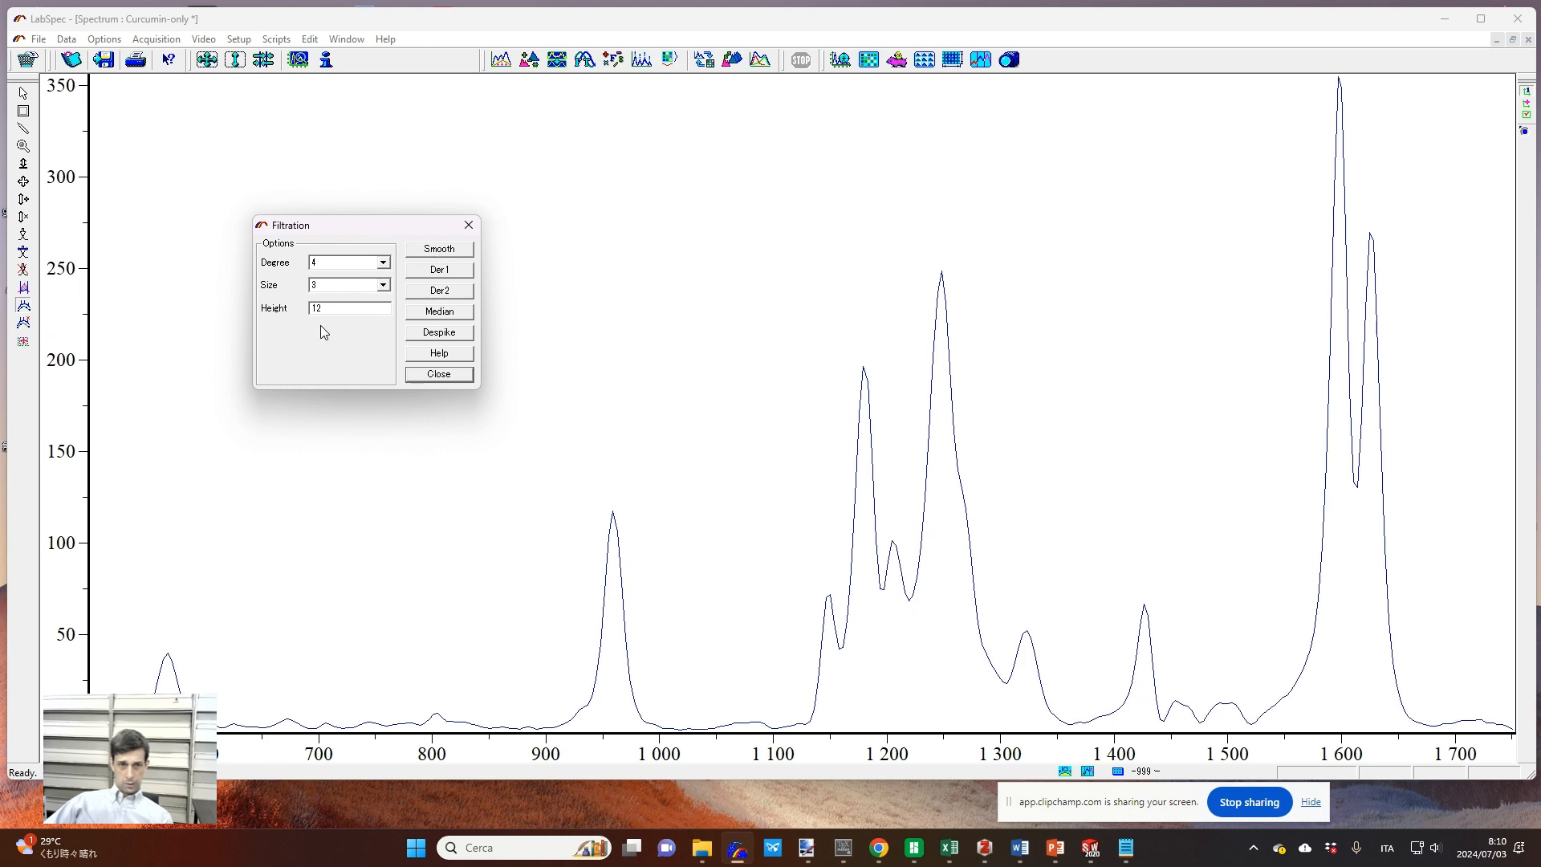
Step: Set the filtration height to 1 and size to 5, try Smooth with degree 4 and undo it
{"action": "left_click_drag", "start_coordinate": [329, 308], "coordinate": [243, 311]}
{"action": "type", "text": "1"}
{"action": "left_click", "coordinate": [383, 285]}
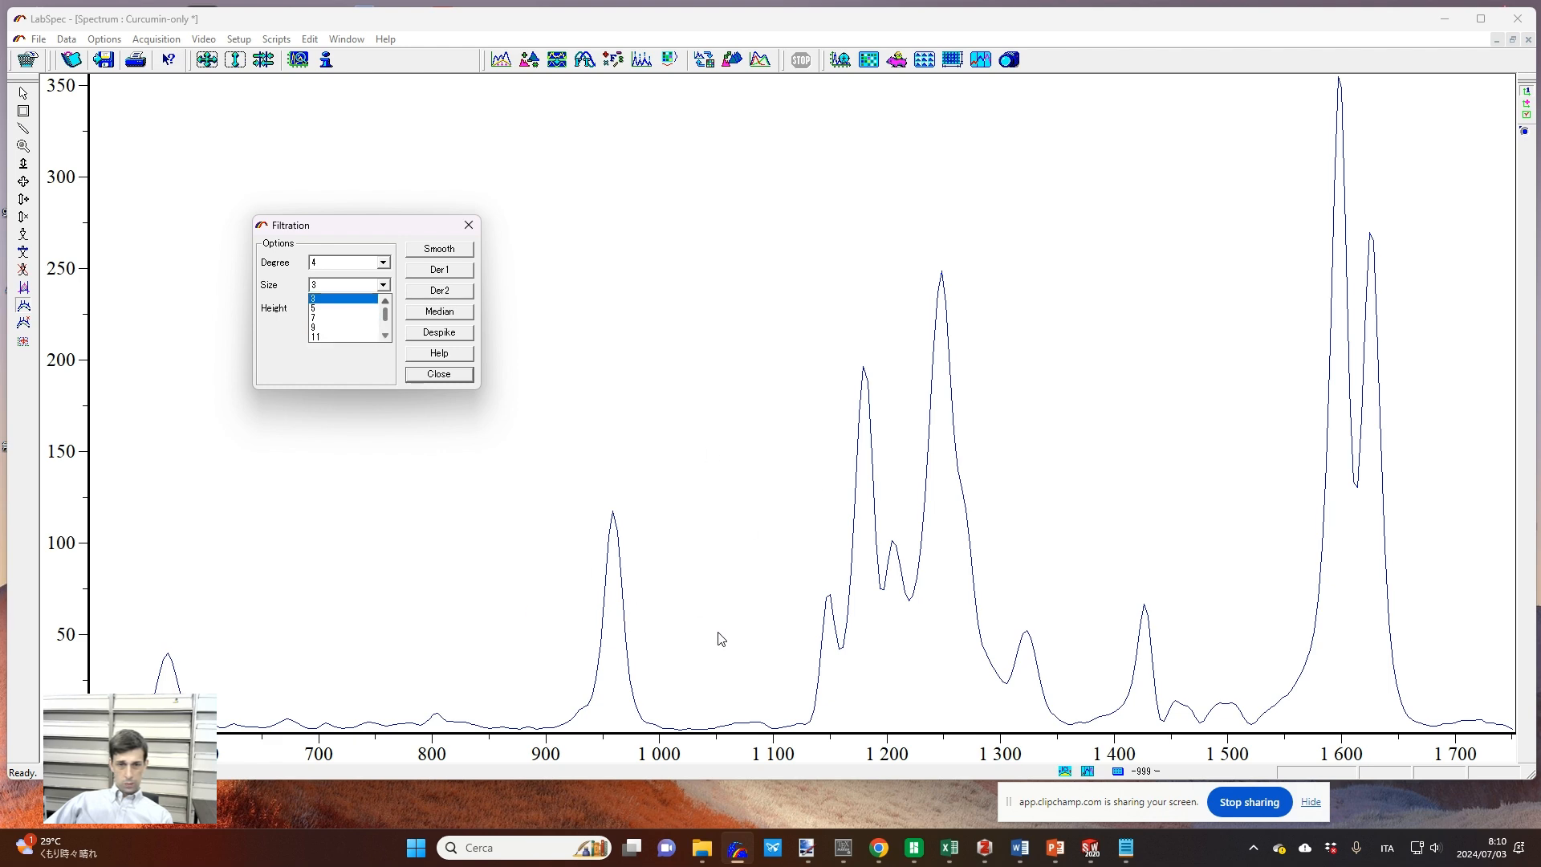
{"action": "left_click", "coordinate": [336, 312]}
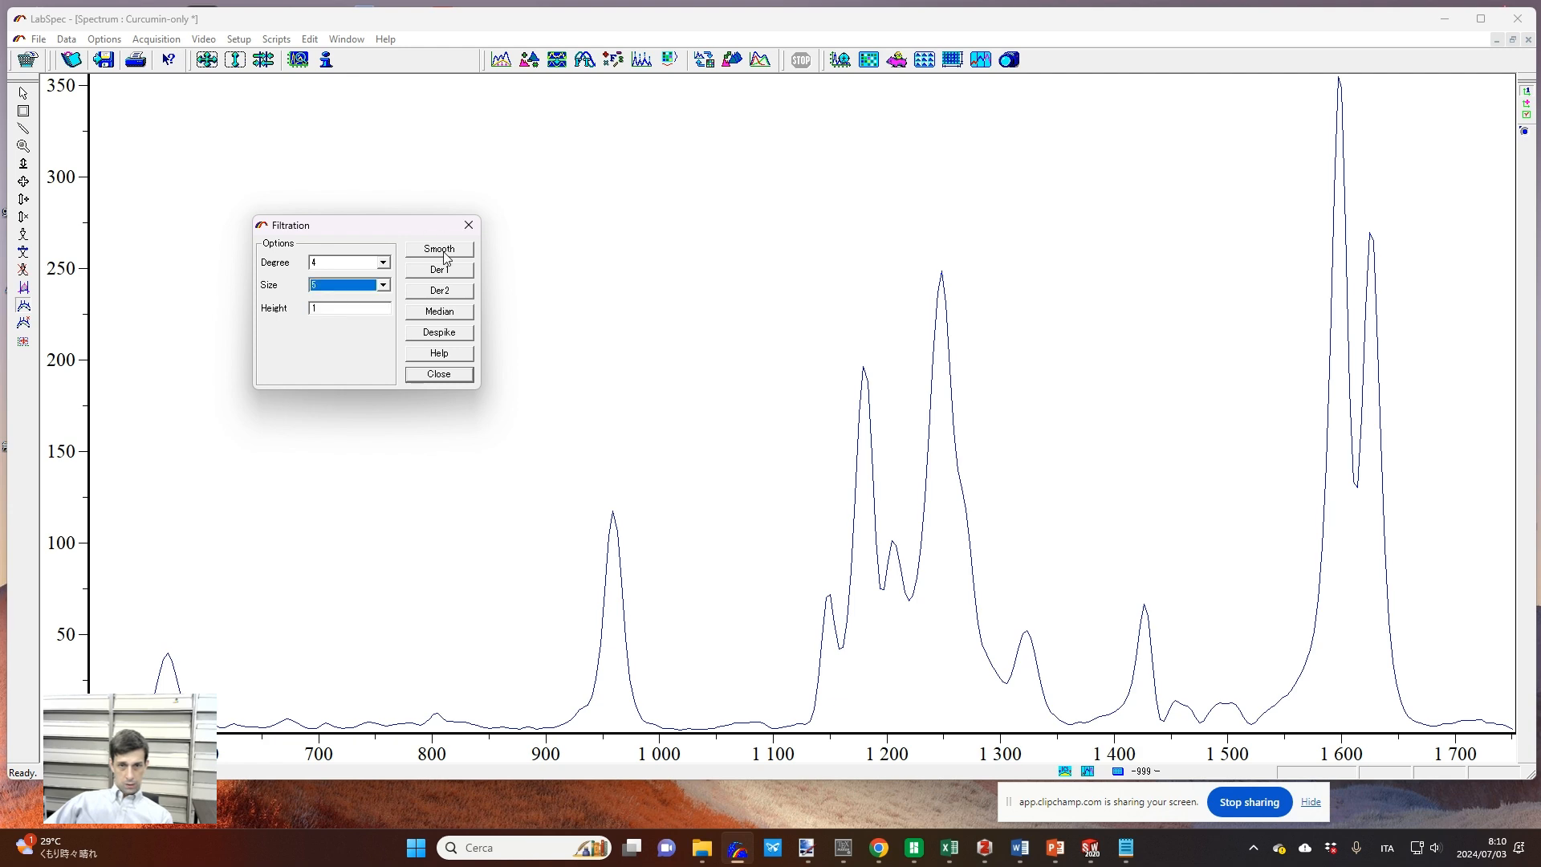
{"action": "left_click", "coordinate": [445, 255]}
{"action": "left_click", "coordinate": [457, 254]}
{"action": "left_click", "coordinate": [457, 254]}
{"action": "left_click", "coordinate": [457, 253]}
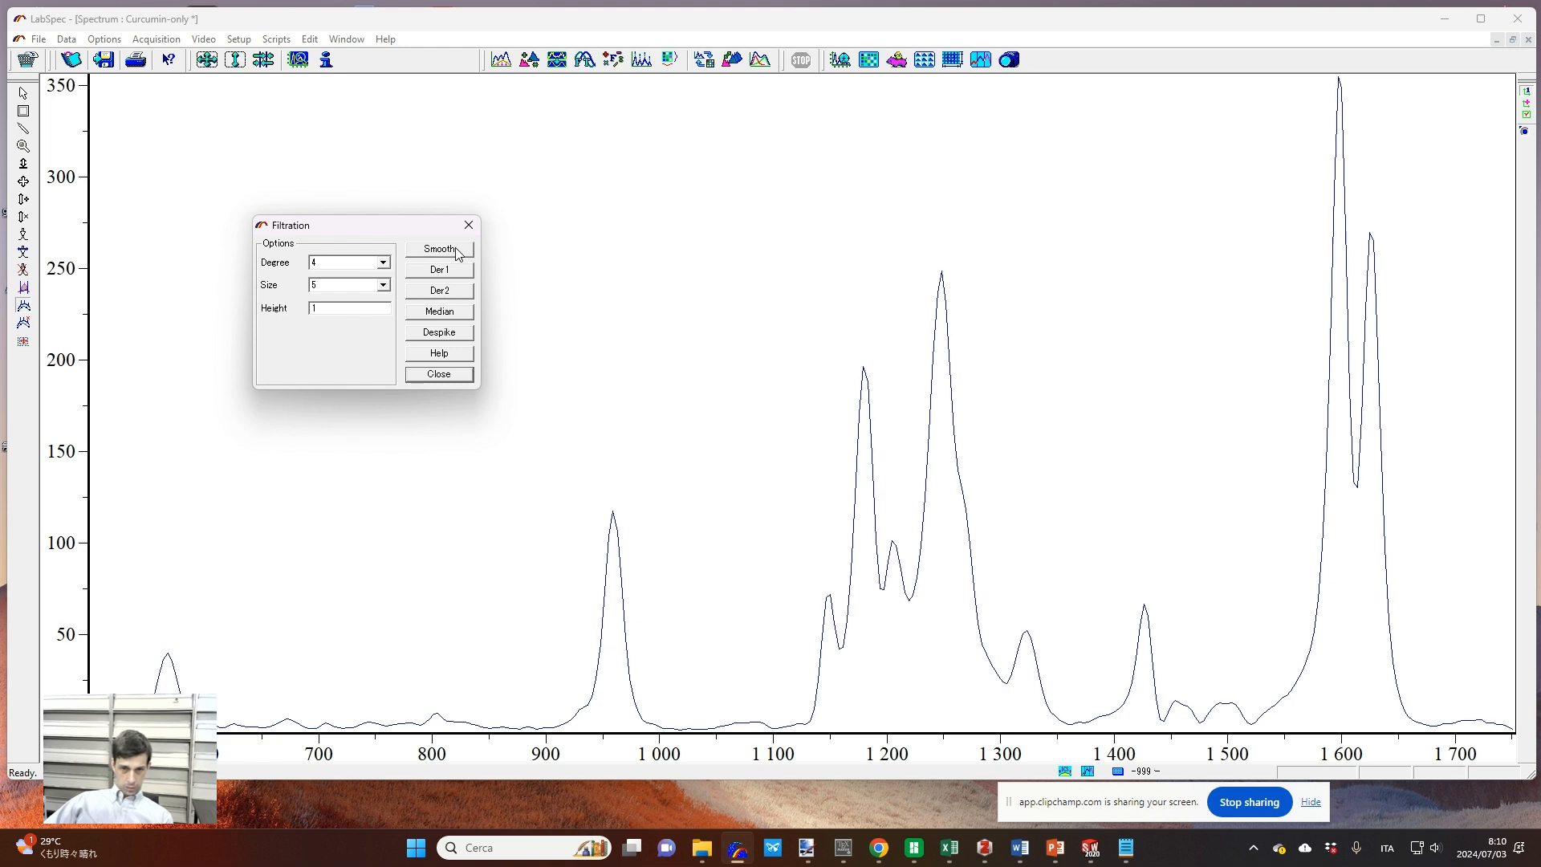
Step: Set the filtration height to 11 and smooth the spectrum with degree 4 and size 5
{"action": "left_click", "coordinate": [374, 312]}
{"action": "type", "text": "11"}
{"action": "left_click", "coordinate": [439, 252]}
{"action": "left_click", "coordinate": [439, 252]}
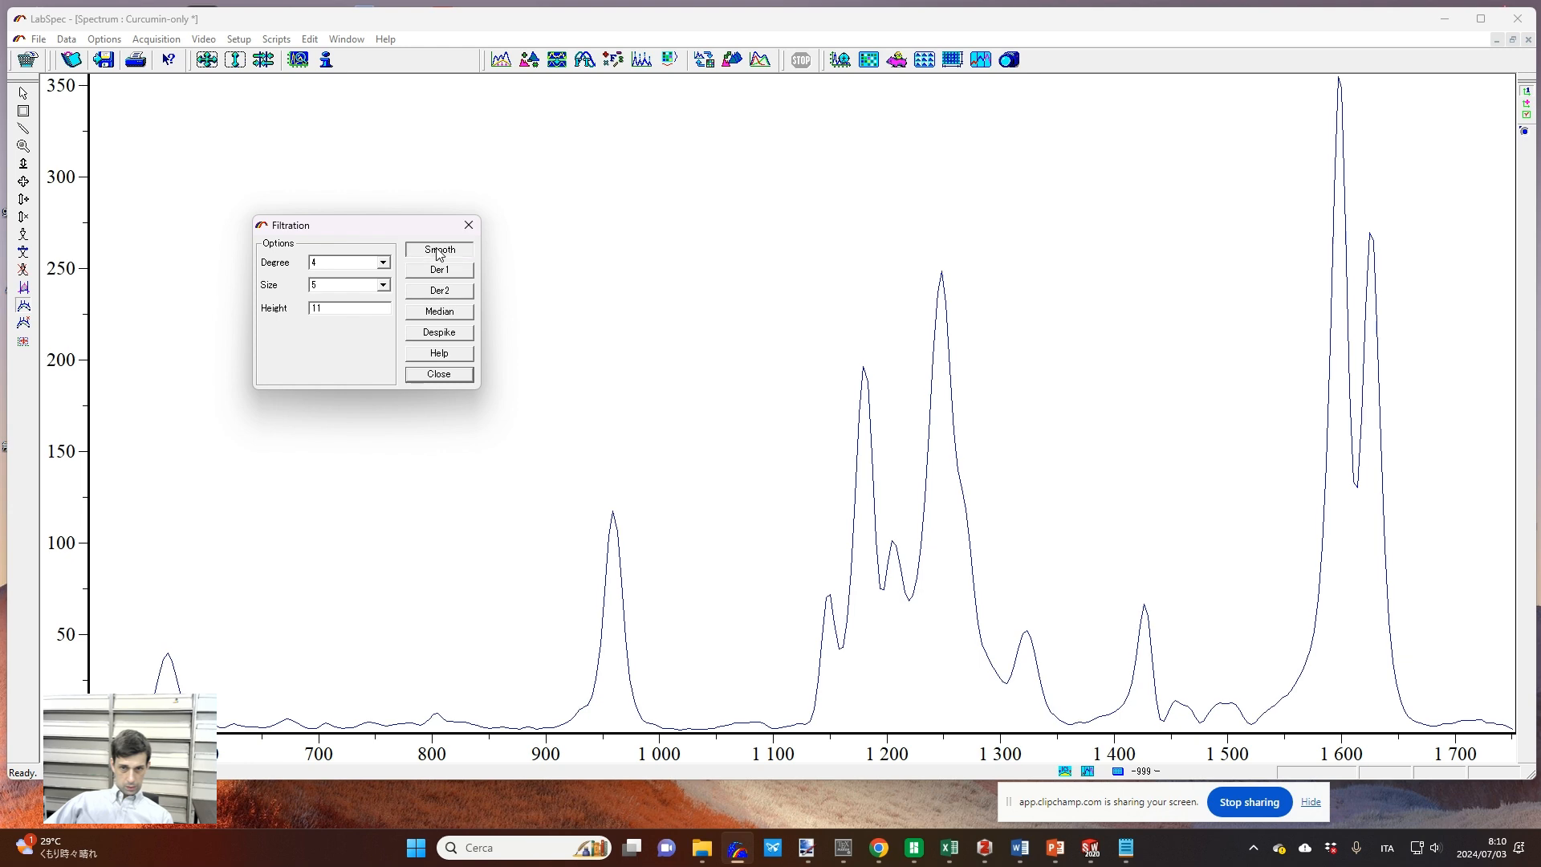
Step: Try Smooth with degree 2 and height 11 at size 5 and at size 9, undoing each one
{"action": "left_click", "coordinate": [383, 262]}
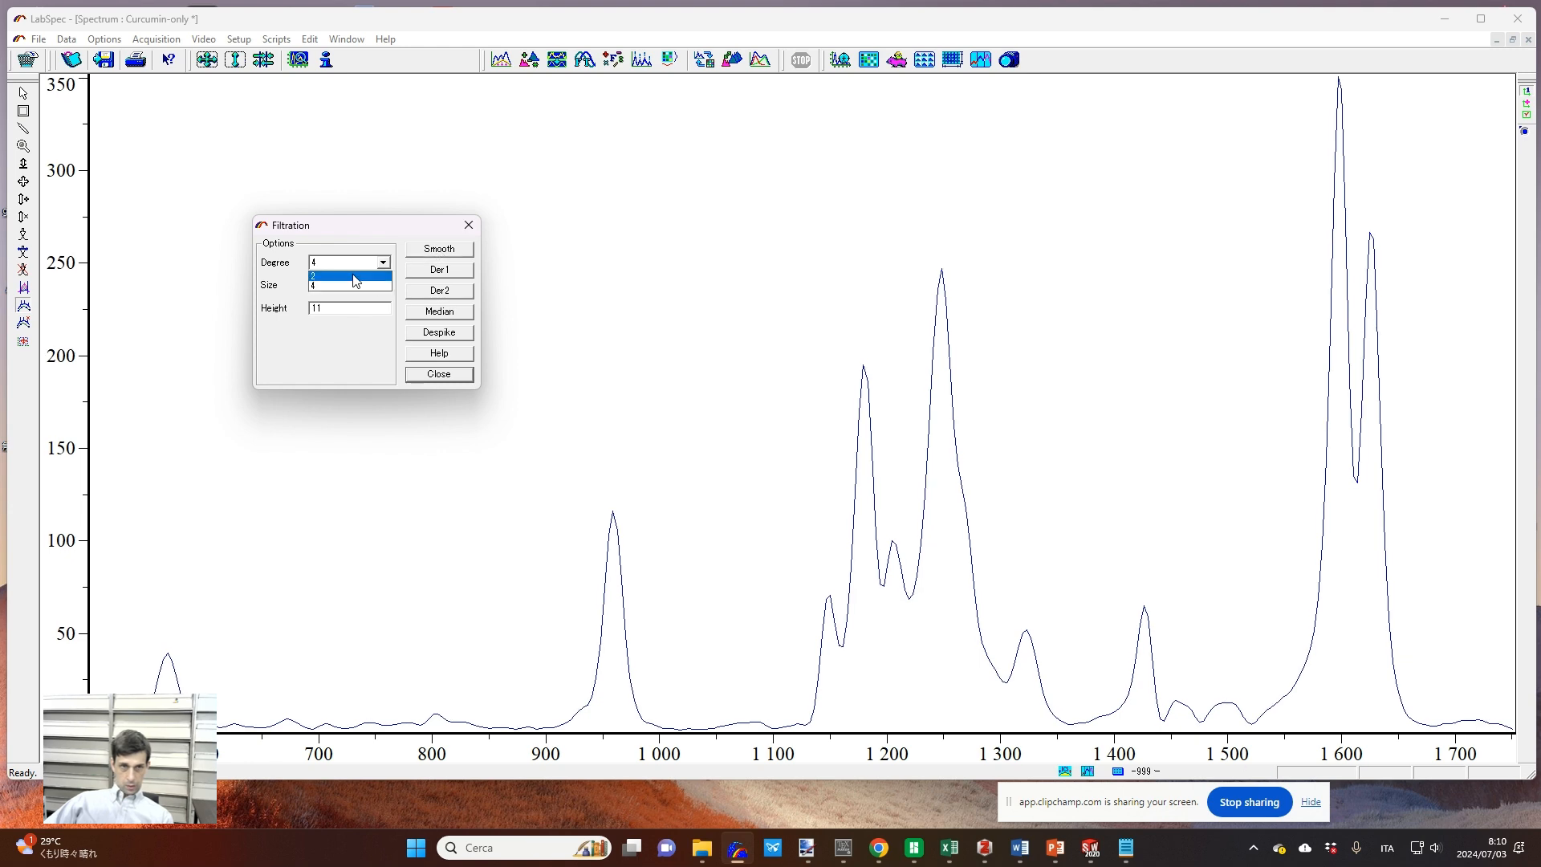
{"action": "left_click", "coordinate": [346, 277]}
{"action": "left_click", "coordinate": [437, 251]}
{"action": "left_click", "coordinate": [438, 251]}
{"action": "left_click", "coordinate": [366, 287]}
{"action": "left_click", "coordinate": [345, 327]}
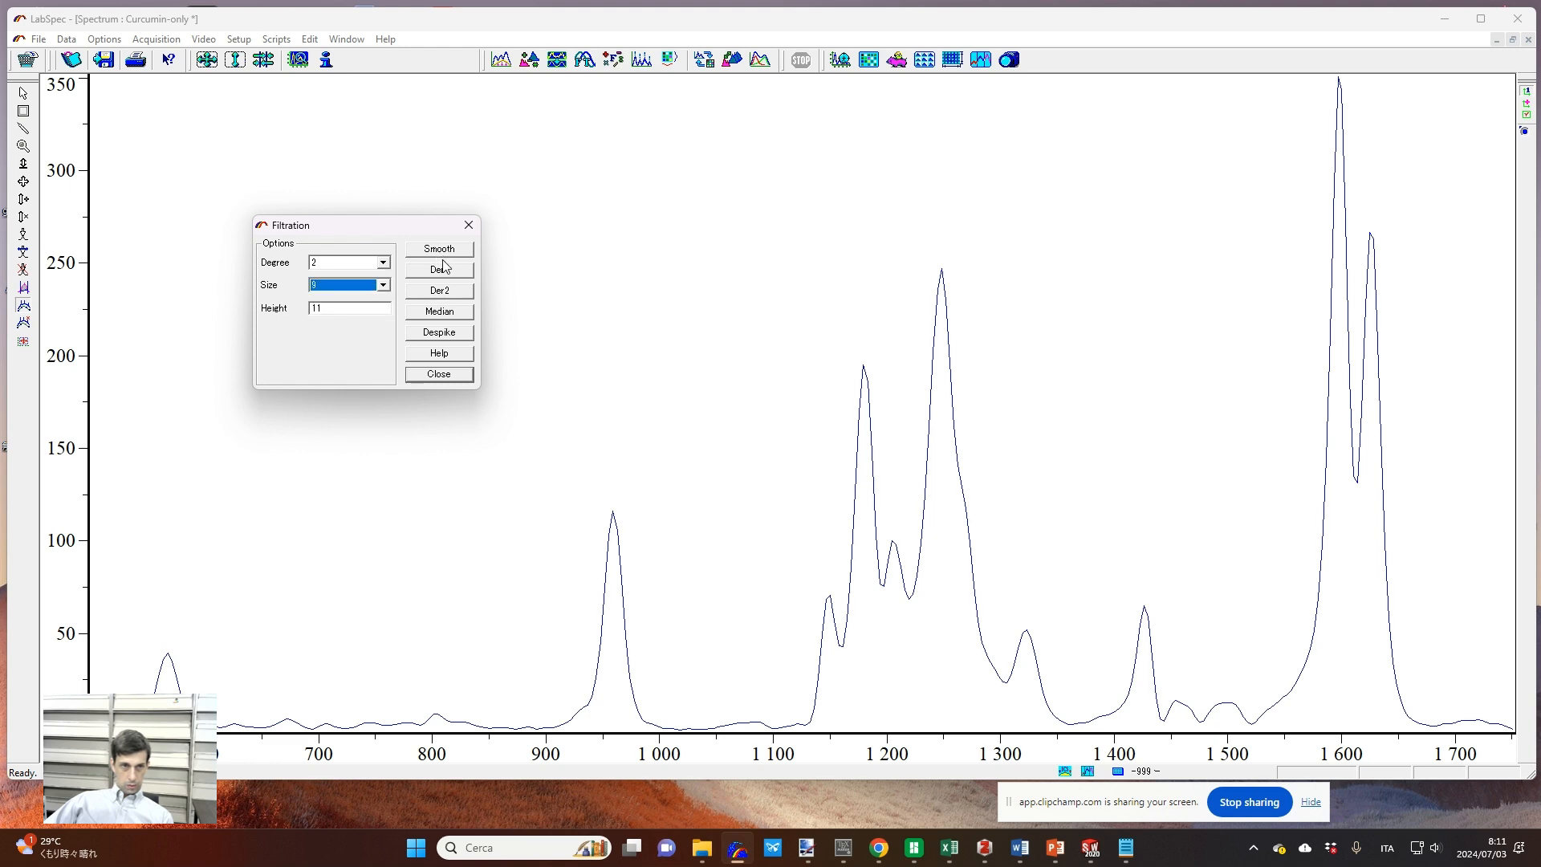
{"action": "left_click", "coordinate": [446, 254]}
{"action": "left_click", "coordinate": [445, 254]}
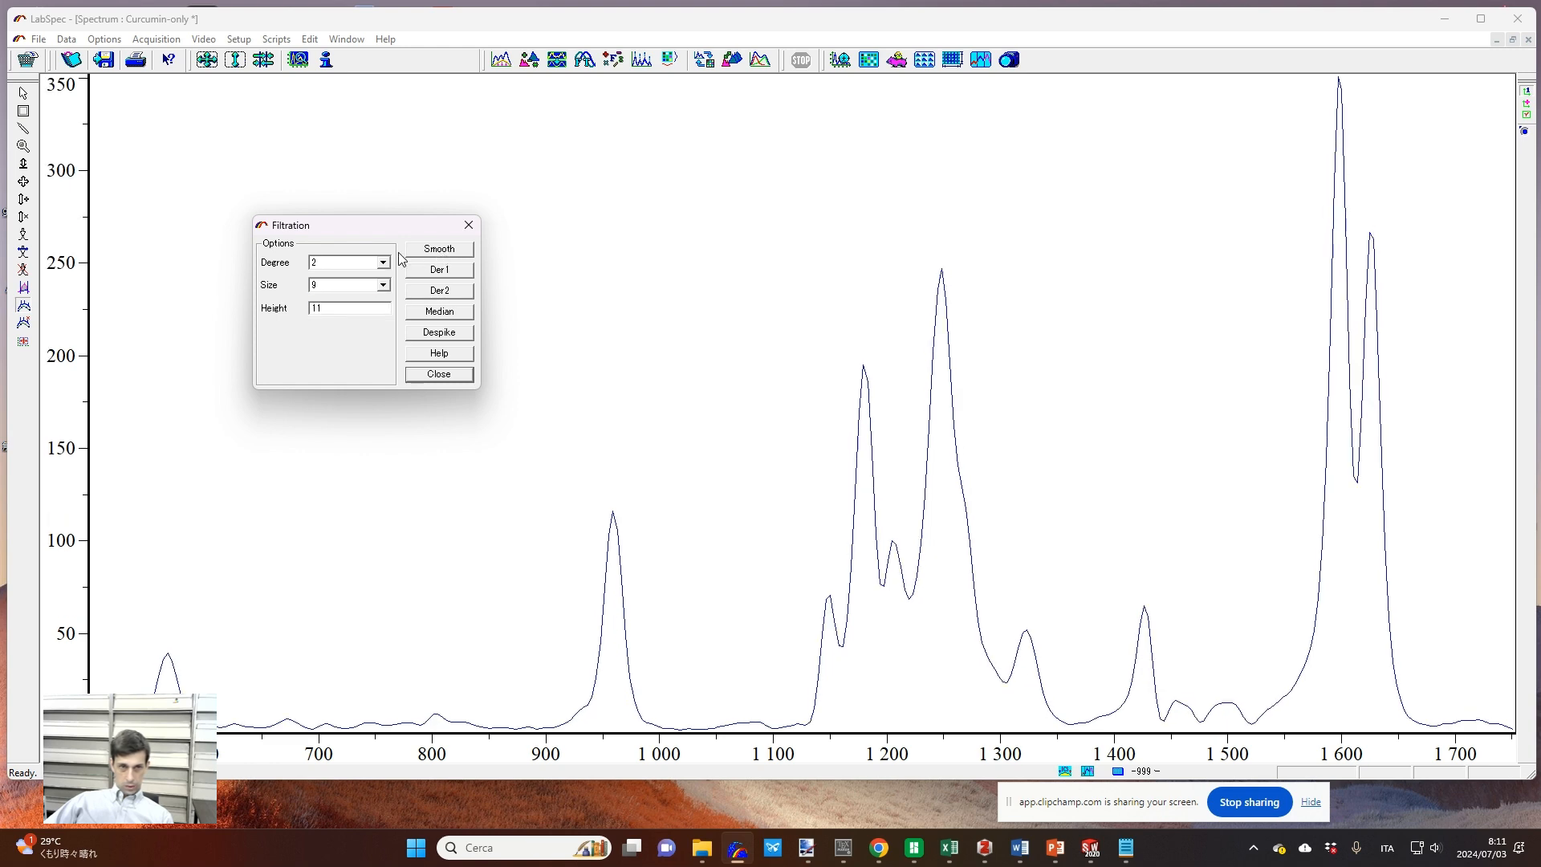
Step: Try Smooth with degree 2, size 7 and height 11 on the spectrum and undo it
{"action": "left_click", "coordinate": [357, 286]}
{"action": "left_click", "coordinate": [385, 302]}
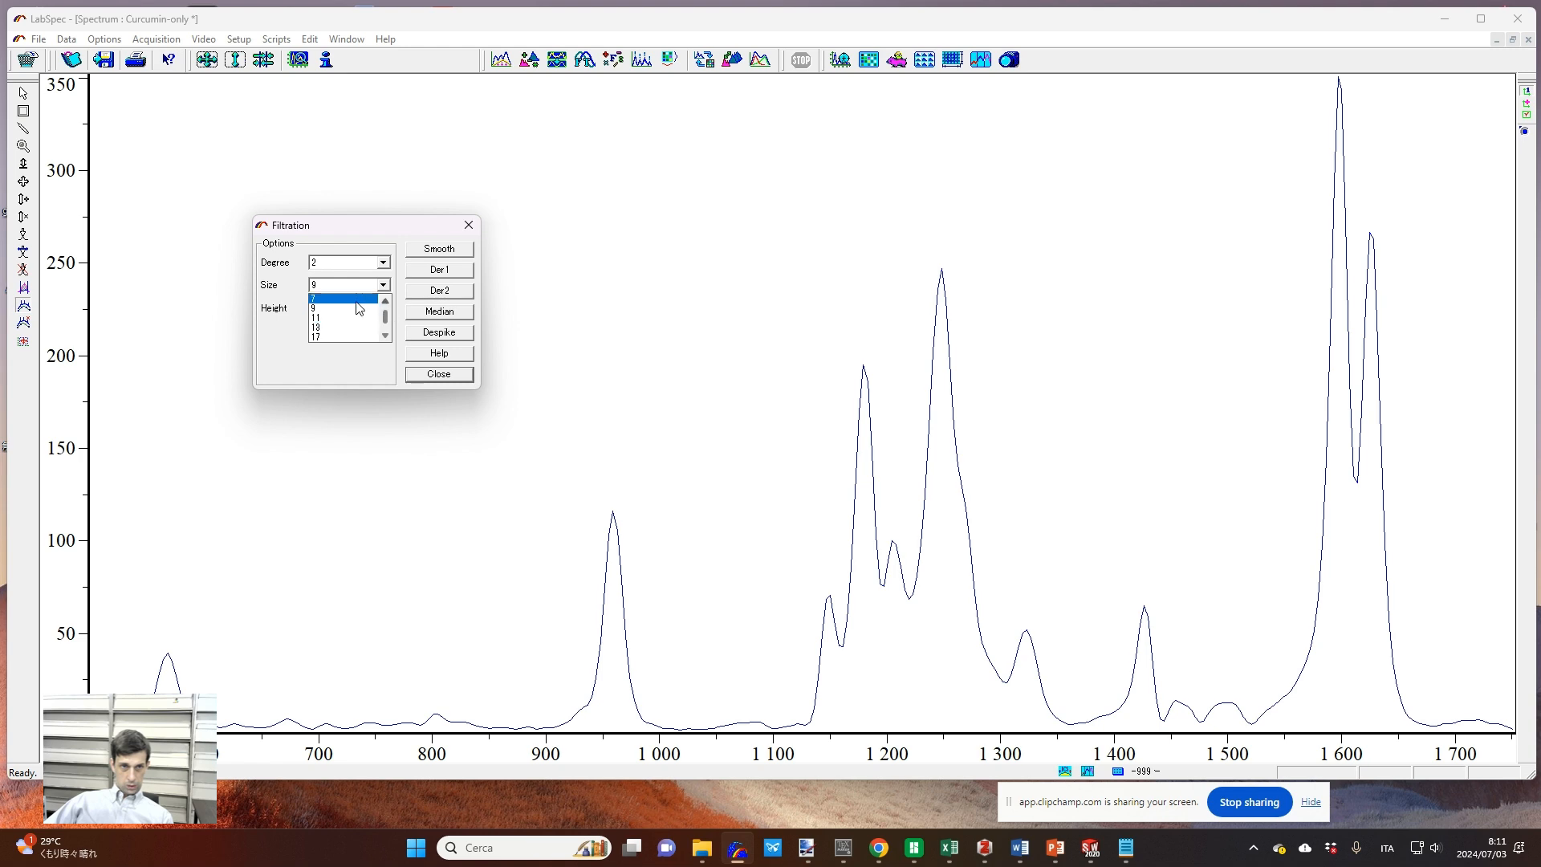
{"action": "left_click", "coordinate": [360, 309]}
{"action": "left_click", "coordinate": [441, 253]}
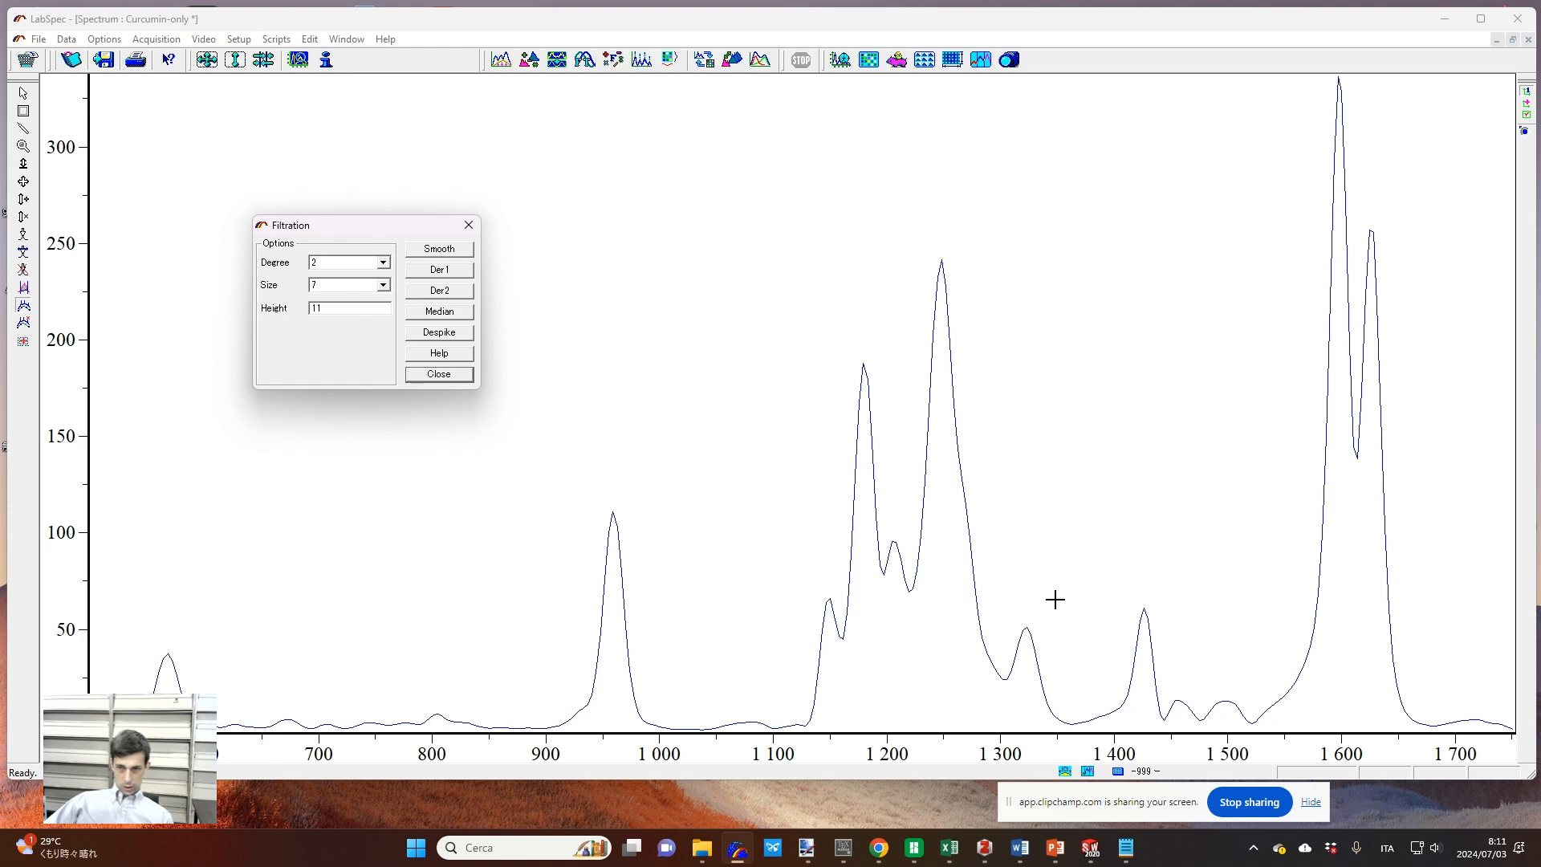
{"action": "key", "text": "ctrl+z"}
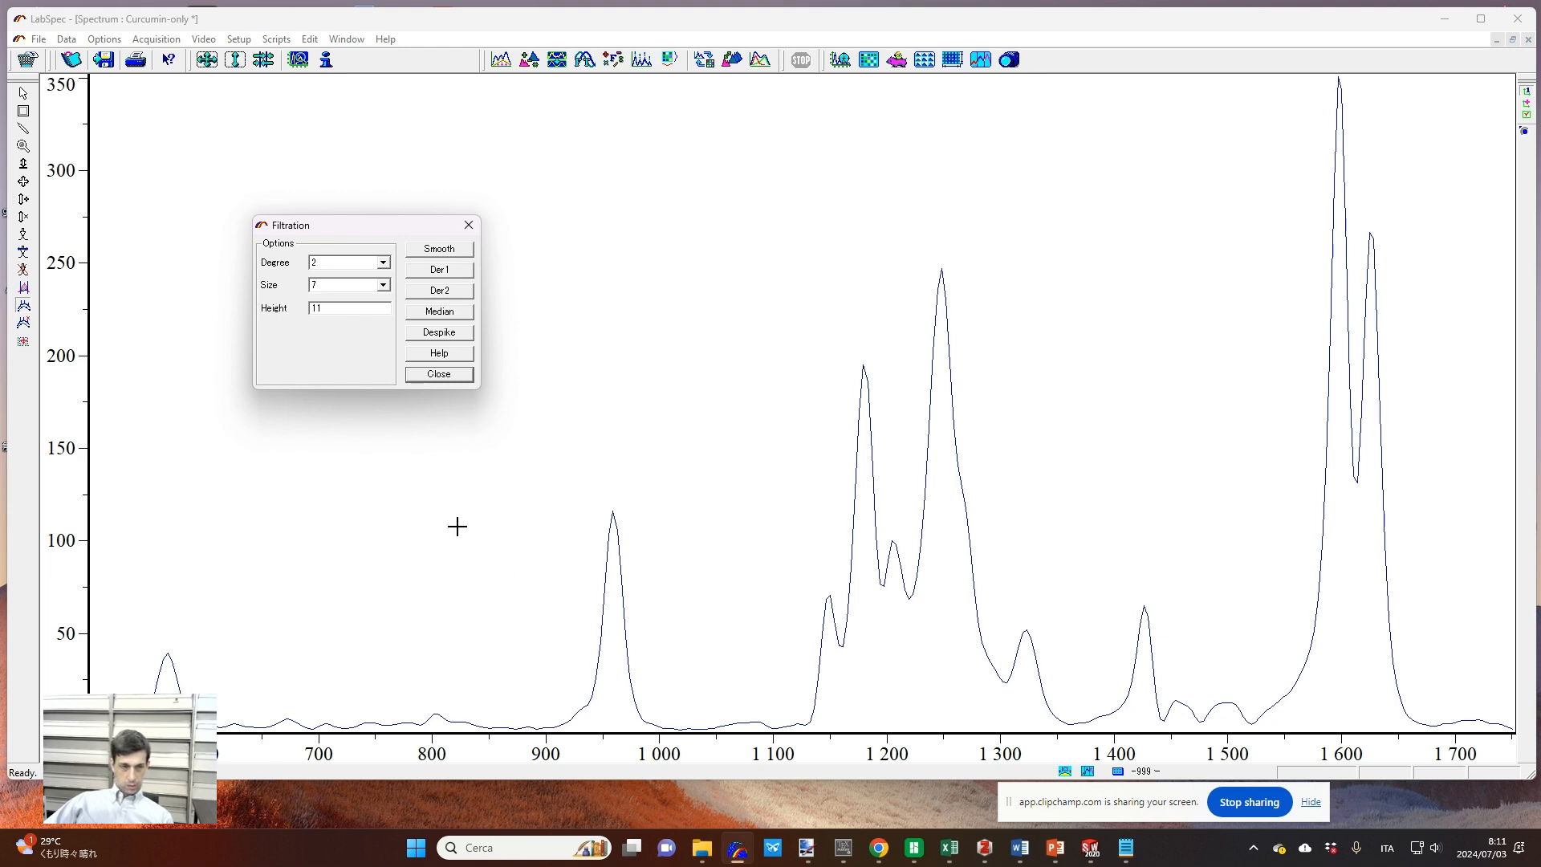
Step: Close the Filtration dialog and add peaks to the spectrum at about 565, 800, 960, 1150 and 1180
{"action": "left_click", "coordinate": [469, 225]}
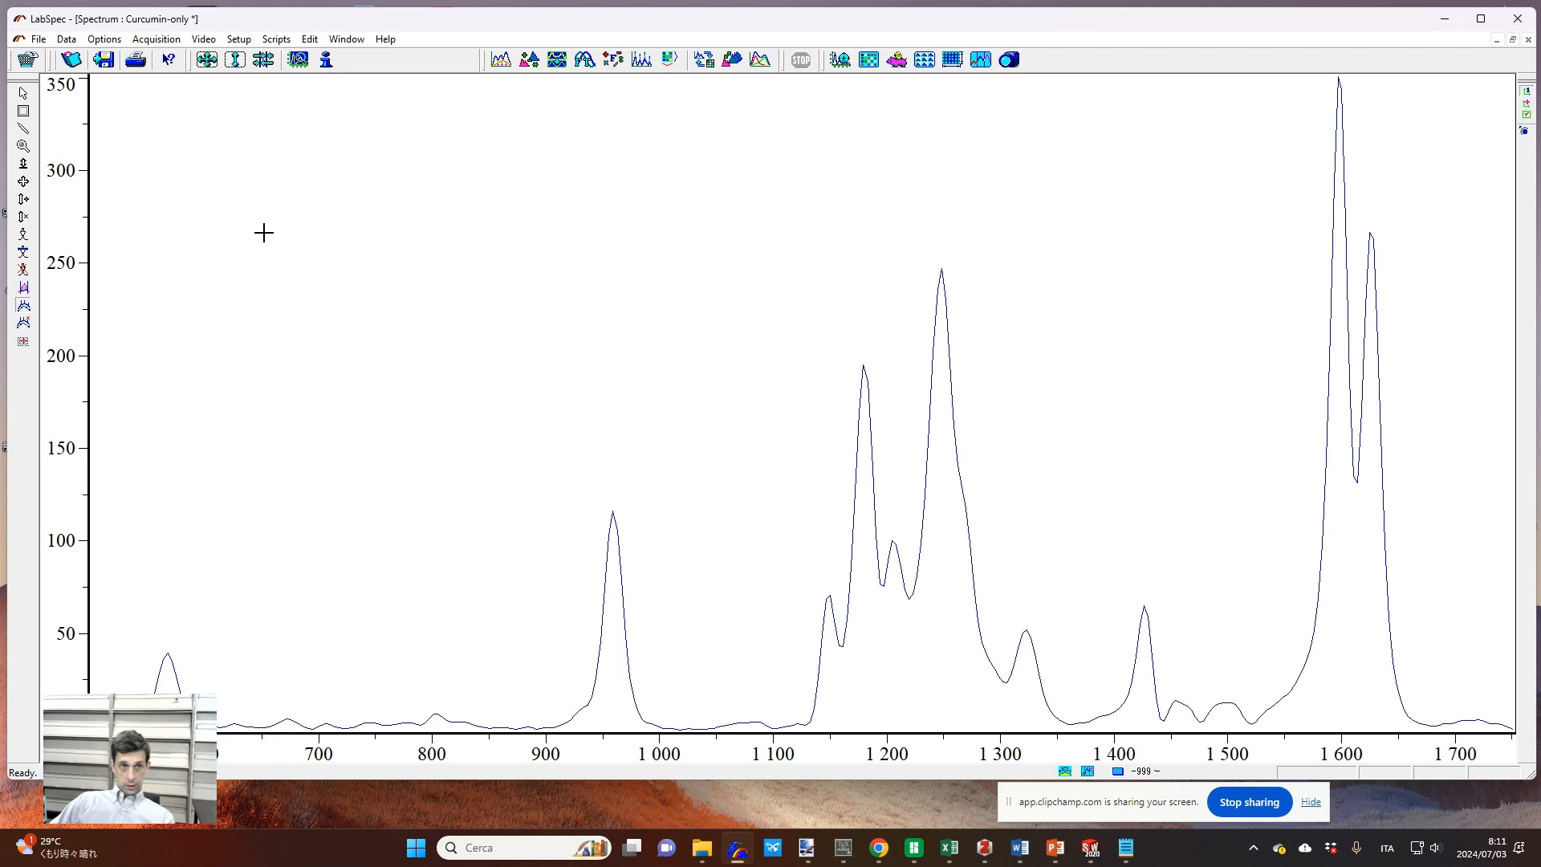
{"action": "left_click", "coordinate": [25, 237]}
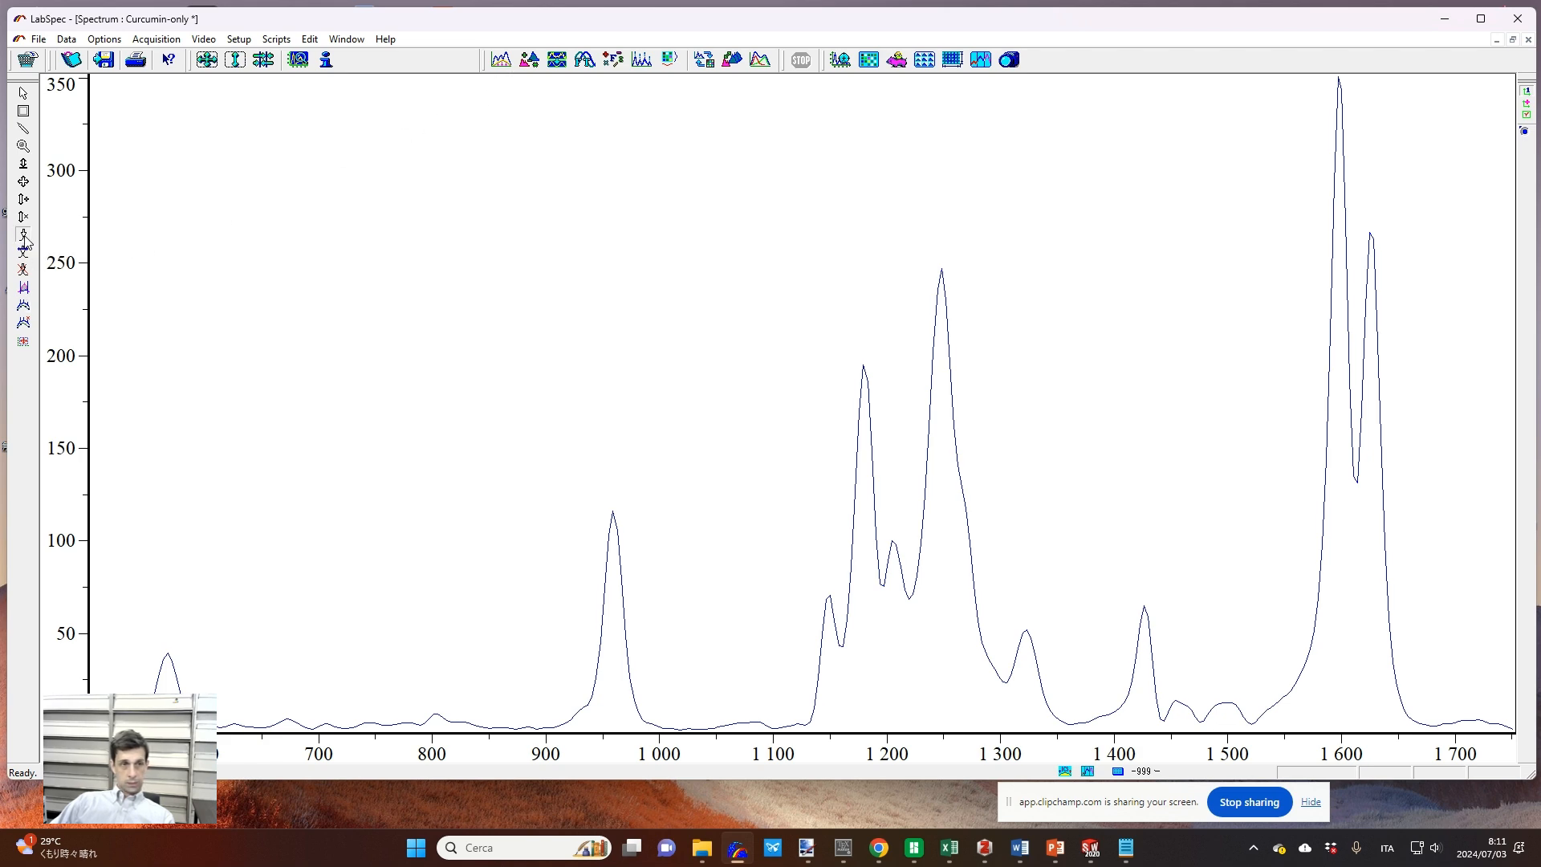
{"action": "left_click", "coordinate": [164, 658]}
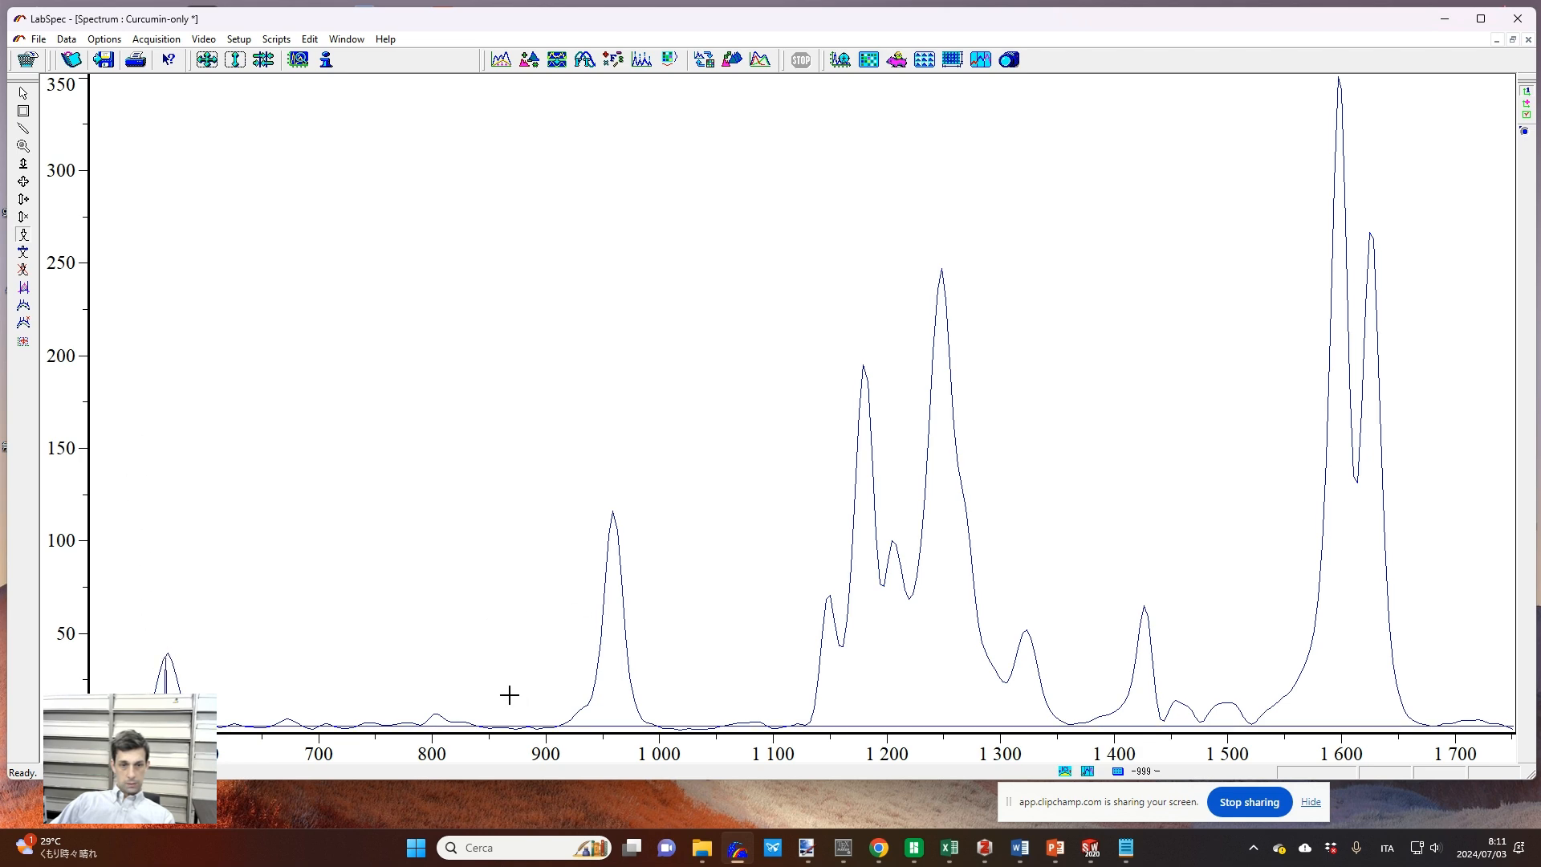
{"action": "left_click", "coordinate": [432, 717]}
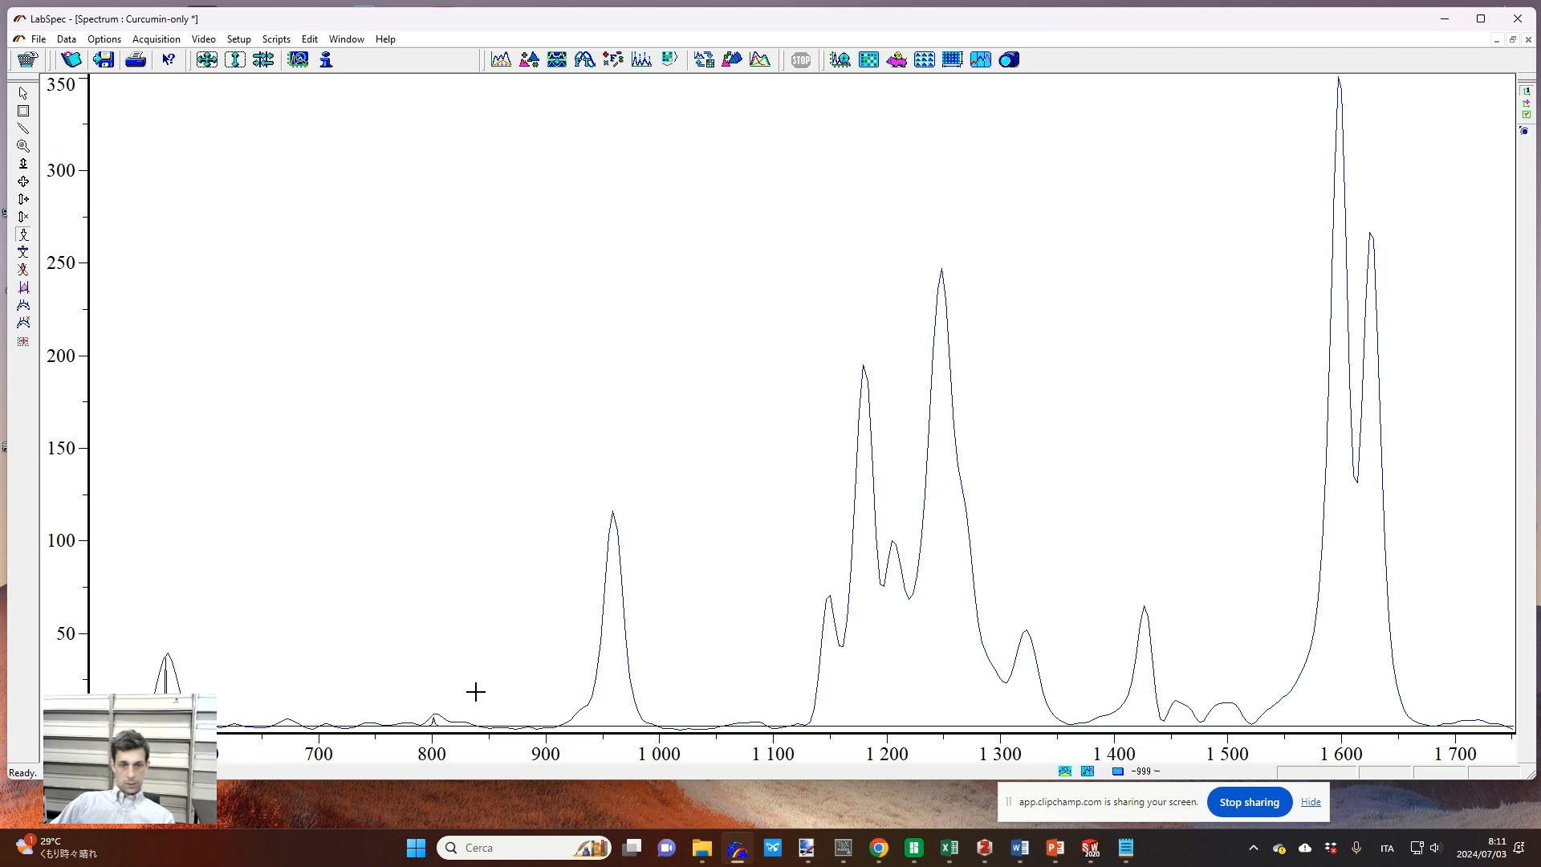
{"action": "left_click", "coordinate": [611, 524]}
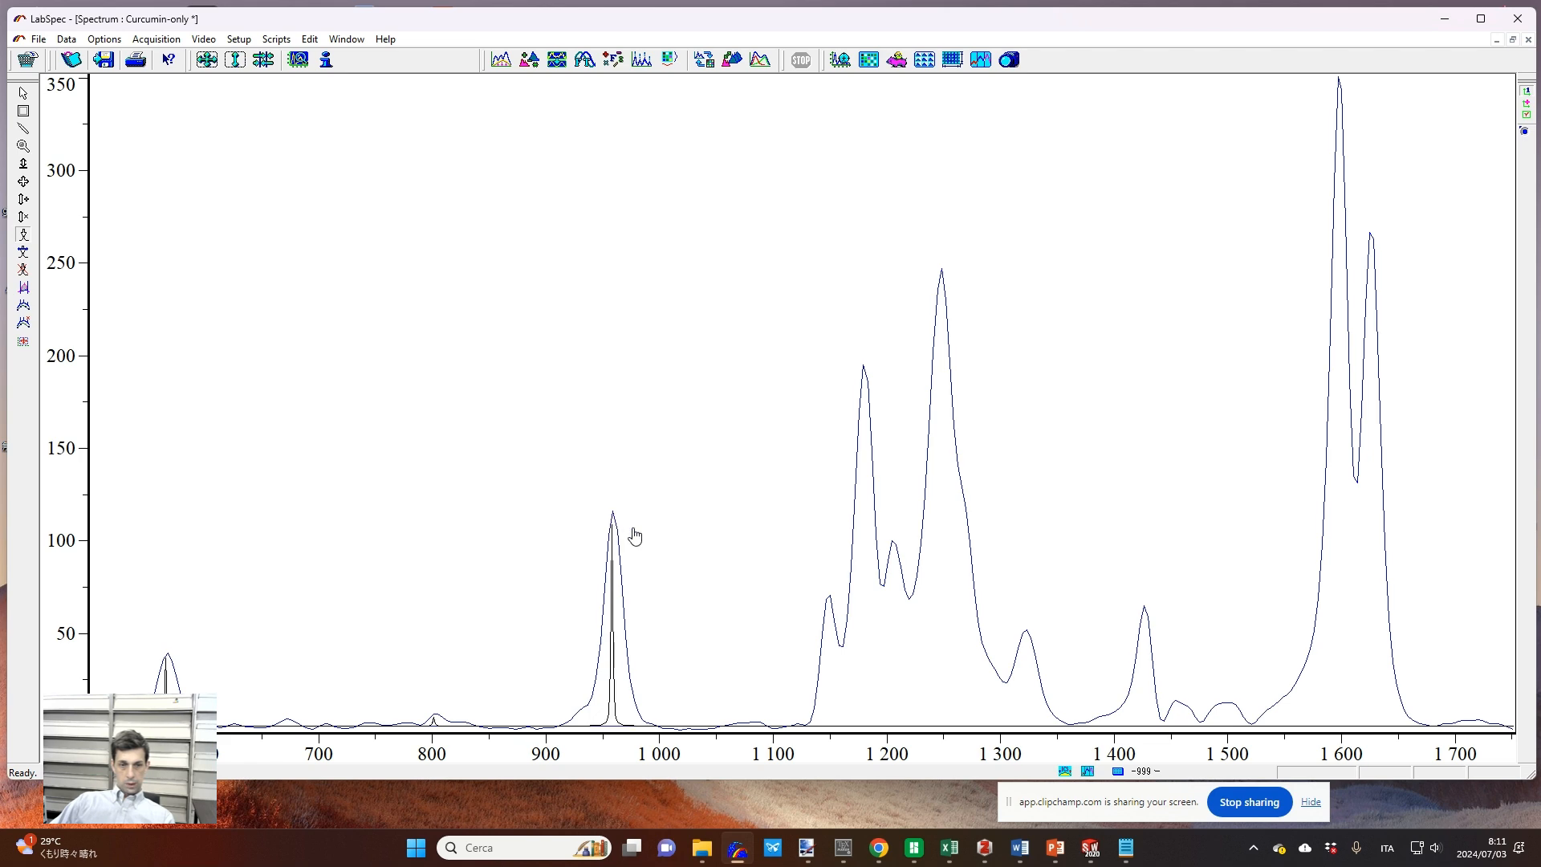
{"action": "left_click", "coordinate": [828, 614]}
{"action": "left_click", "coordinate": [863, 392]}
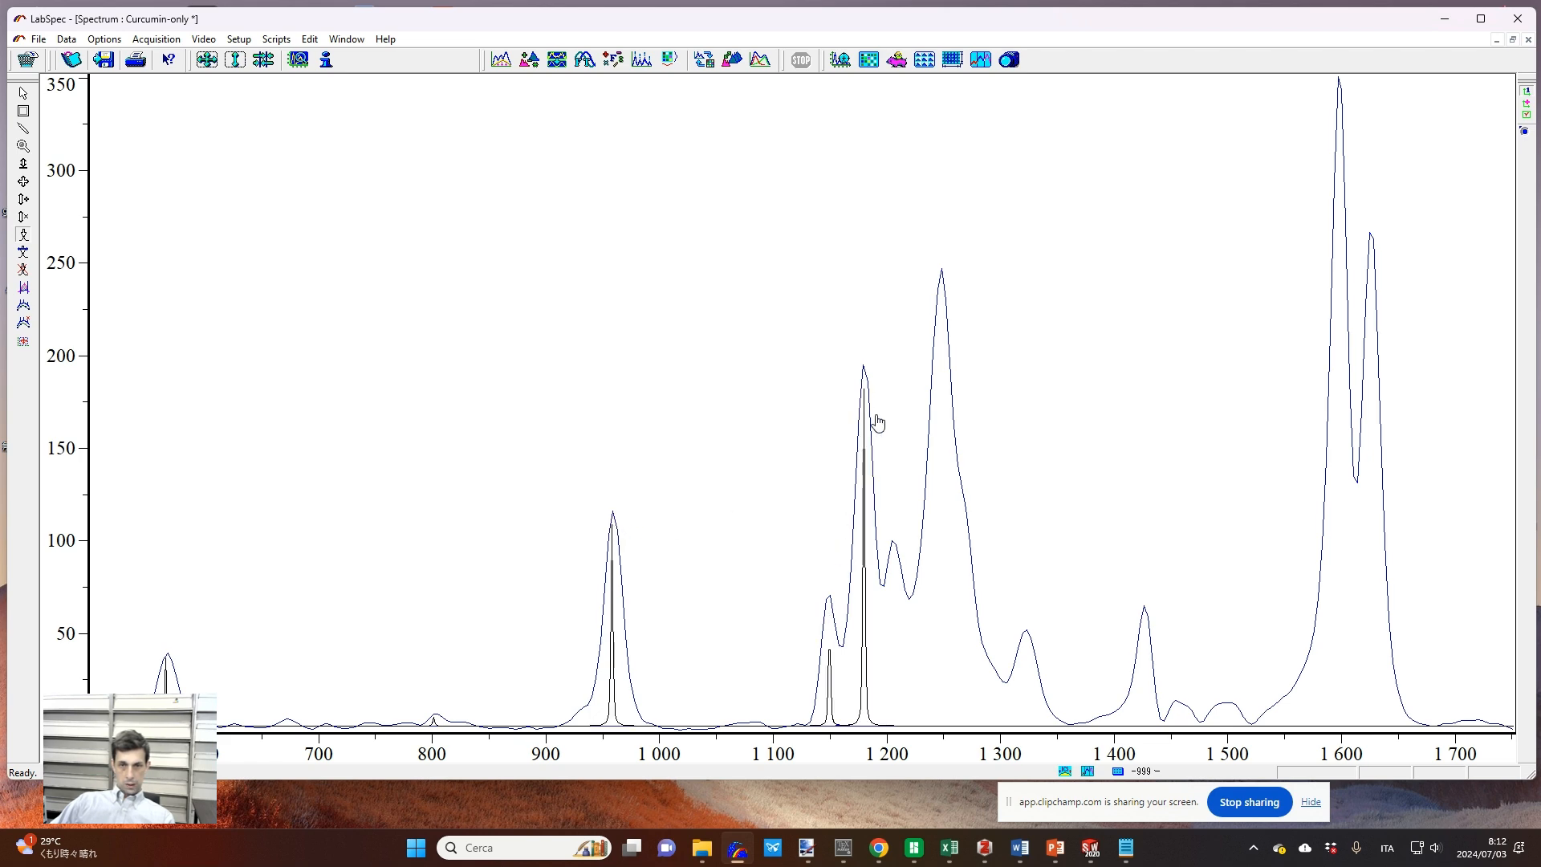
Step: Add peaks at about 1210, 1245, 1265, 1320, 1425, 1460, 1505, 1600 and 1625 on the spectrum
{"action": "left_click", "coordinate": [898, 547]}
{"action": "left_click", "coordinate": [938, 306]}
{"action": "left_click", "coordinate": [963, 521]}
{"action": "left_click", "coordinate": [1022, 657]}
{"action": "left_click", "coordinate": [1143, 632]}
{"action": "left_click", "coordinate": [1182, 703]}
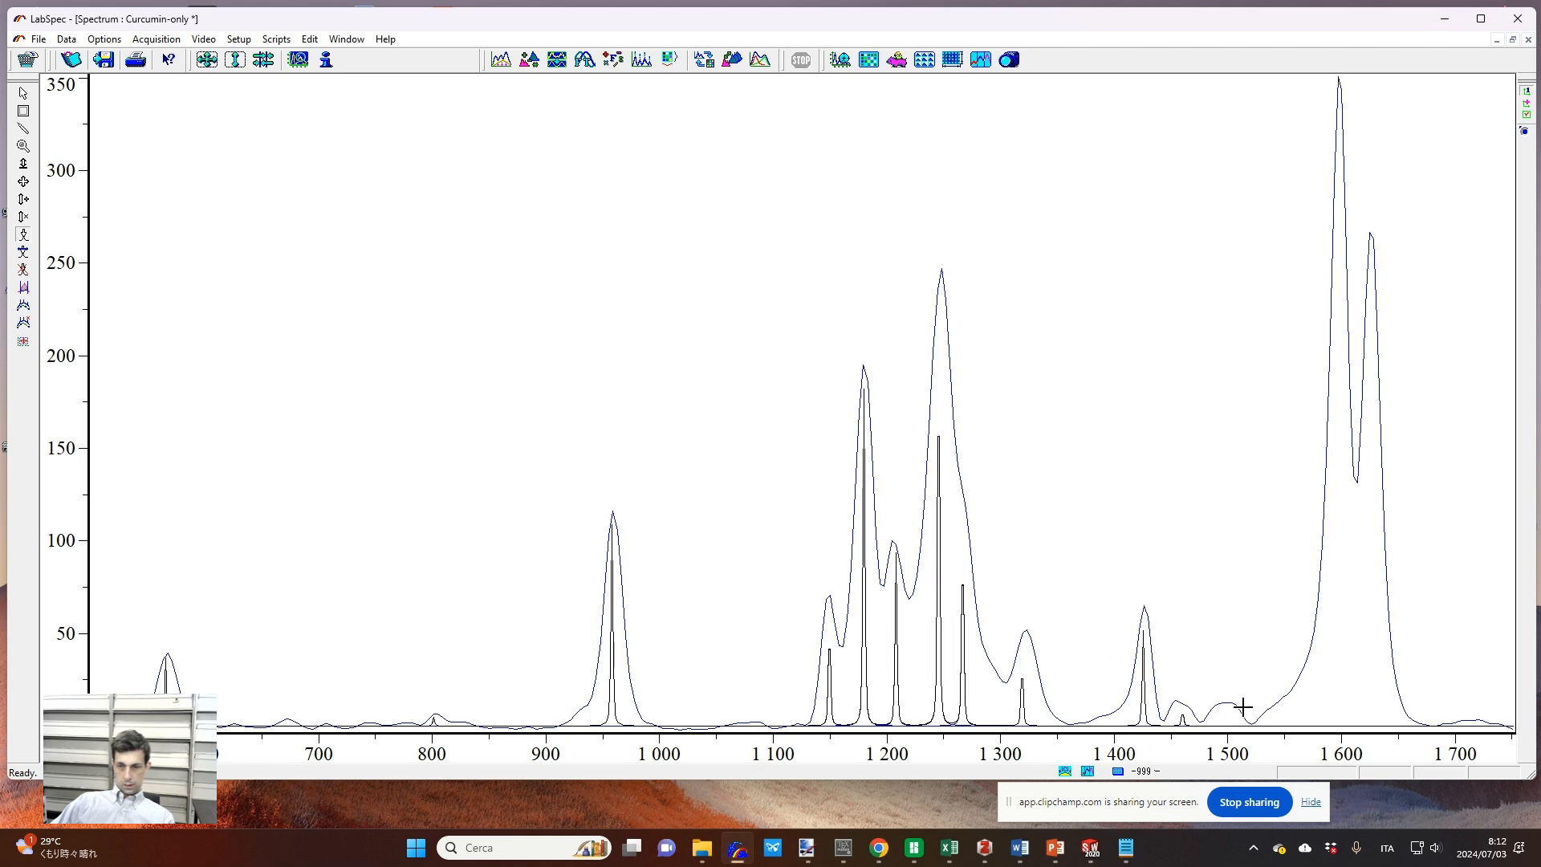
{"action": "left_click", "coordinate": [1338, 129]}
{"action": "left_click", "coordinate": [1371, 286]}
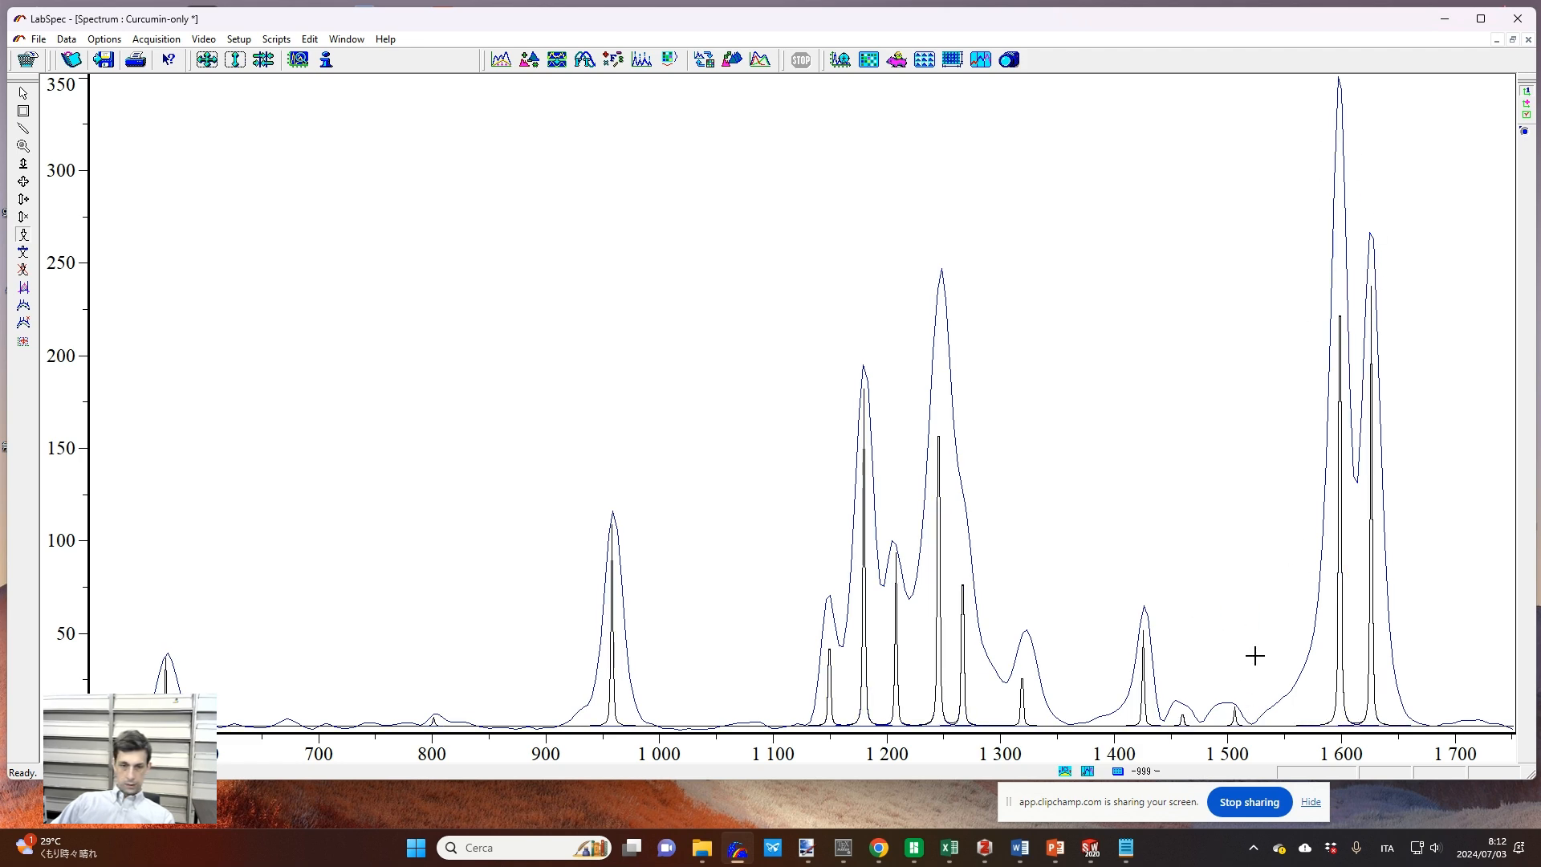
Step: Open the Peaks dialog, move it to the empty area of the plot, and keep GaussLoren() as the function
{"action": "left_click", "coordinate": [643, 59]}
{"action": "left_click_drag", "start_coordinate": [423, 179], "coordinate": [428, 135]}
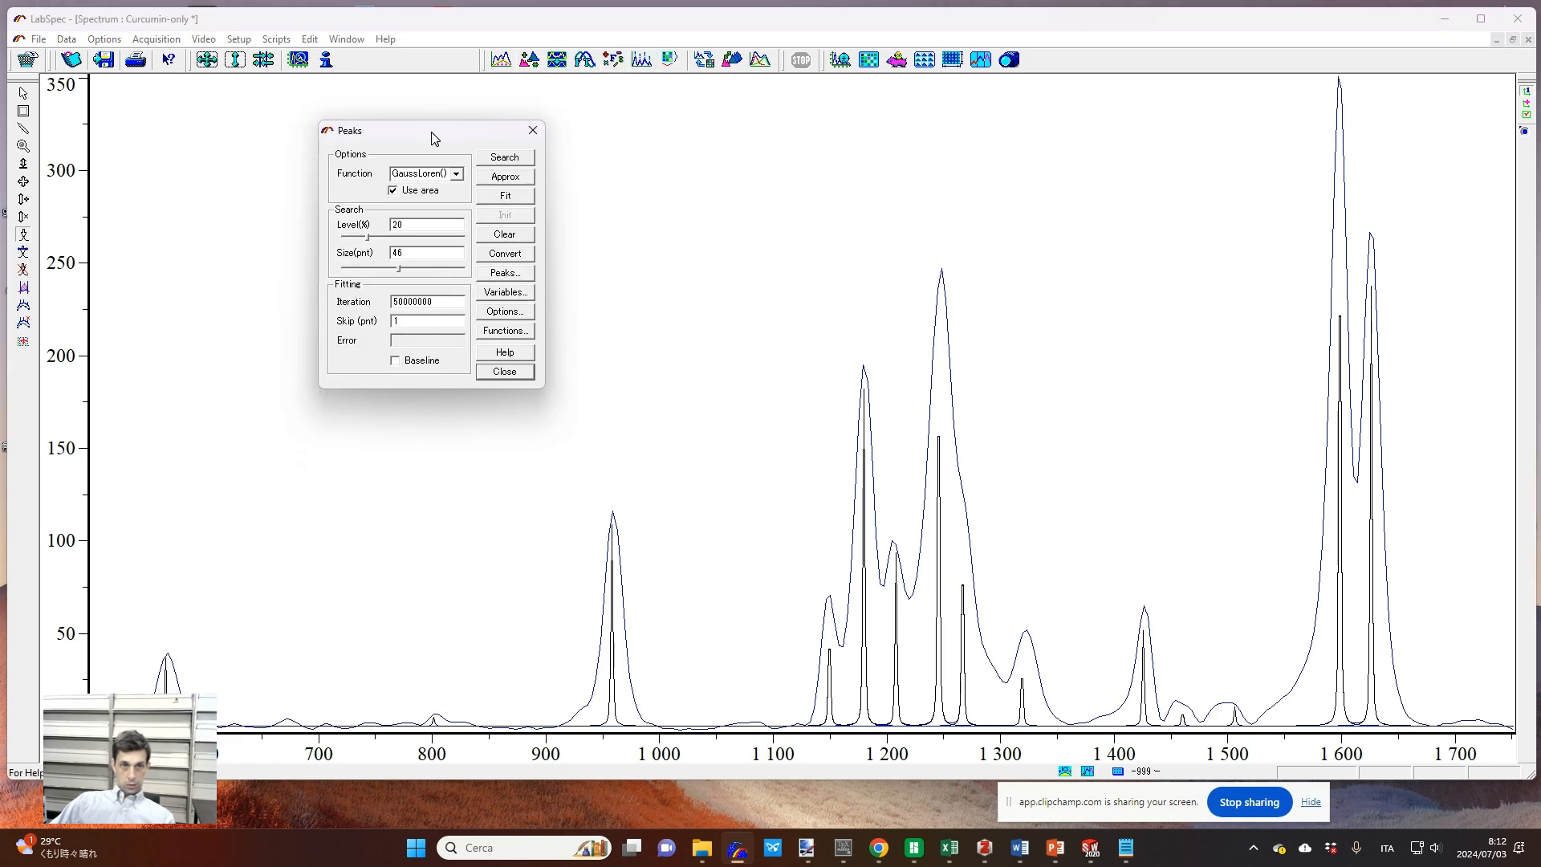
{"action": "left_click", "coordinate": [455, 176]}
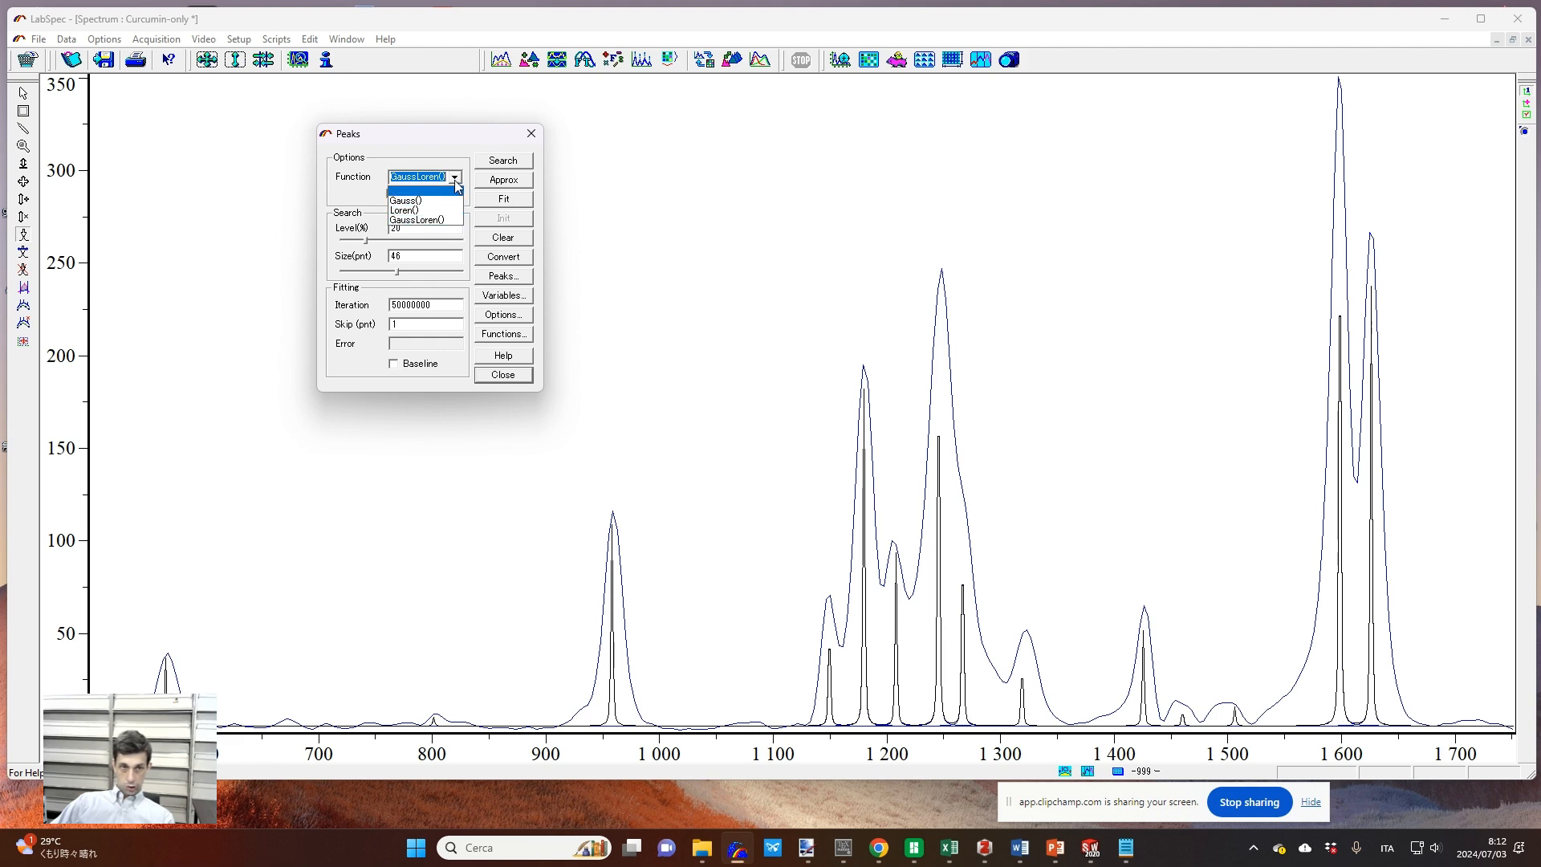
{"action": "left_click", "coordinate": [455, 181]}
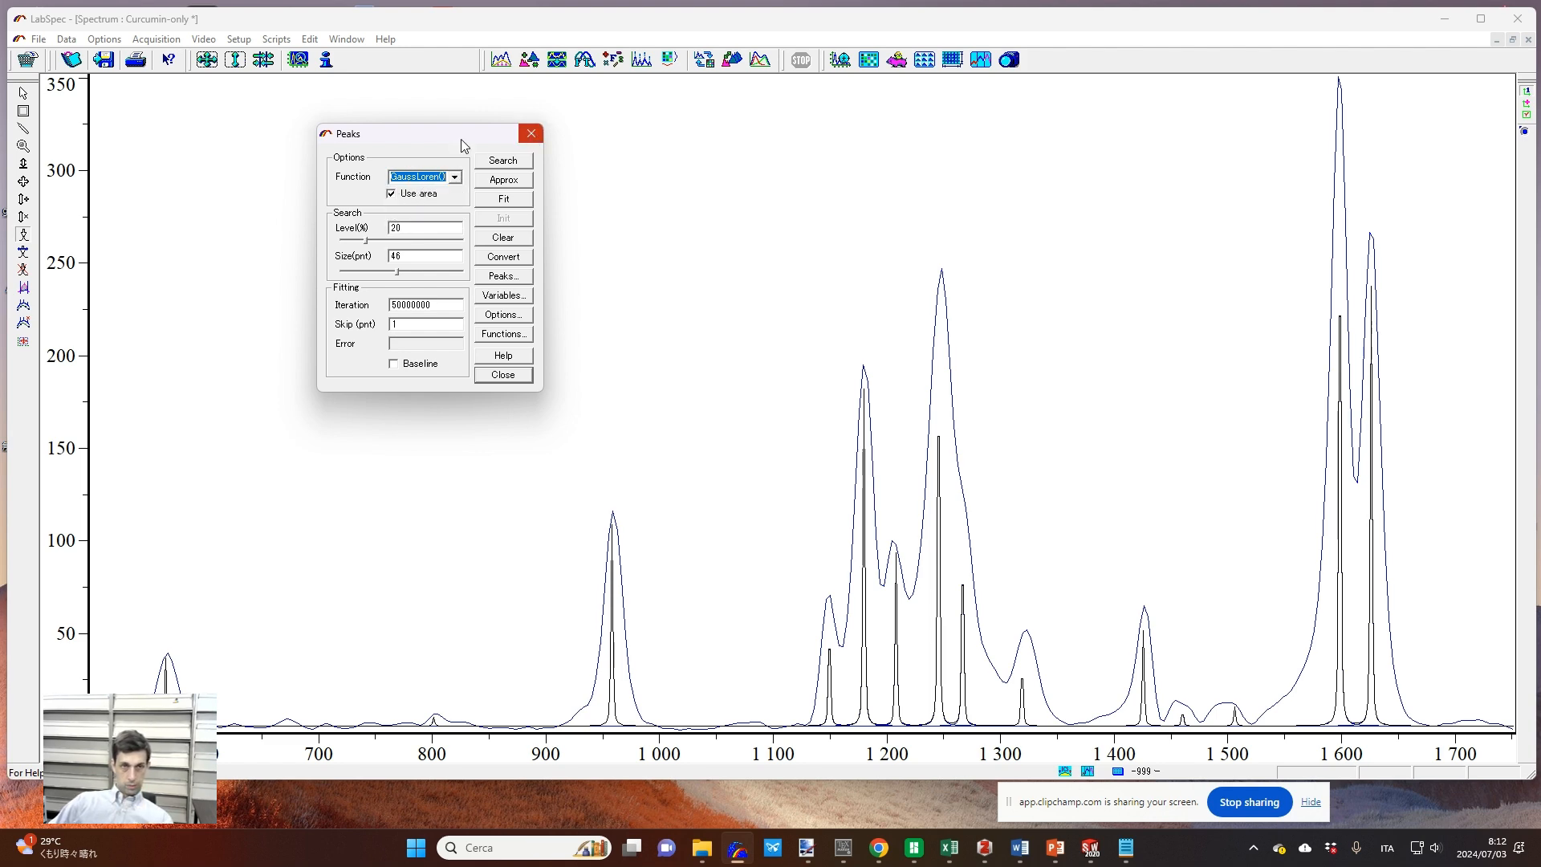
Step: Clear the placed peaks, search for peaks automatically, and reduce the search size to 14 and then to 10 points
{"action": "left_click", "coordinate": [503, 239]}
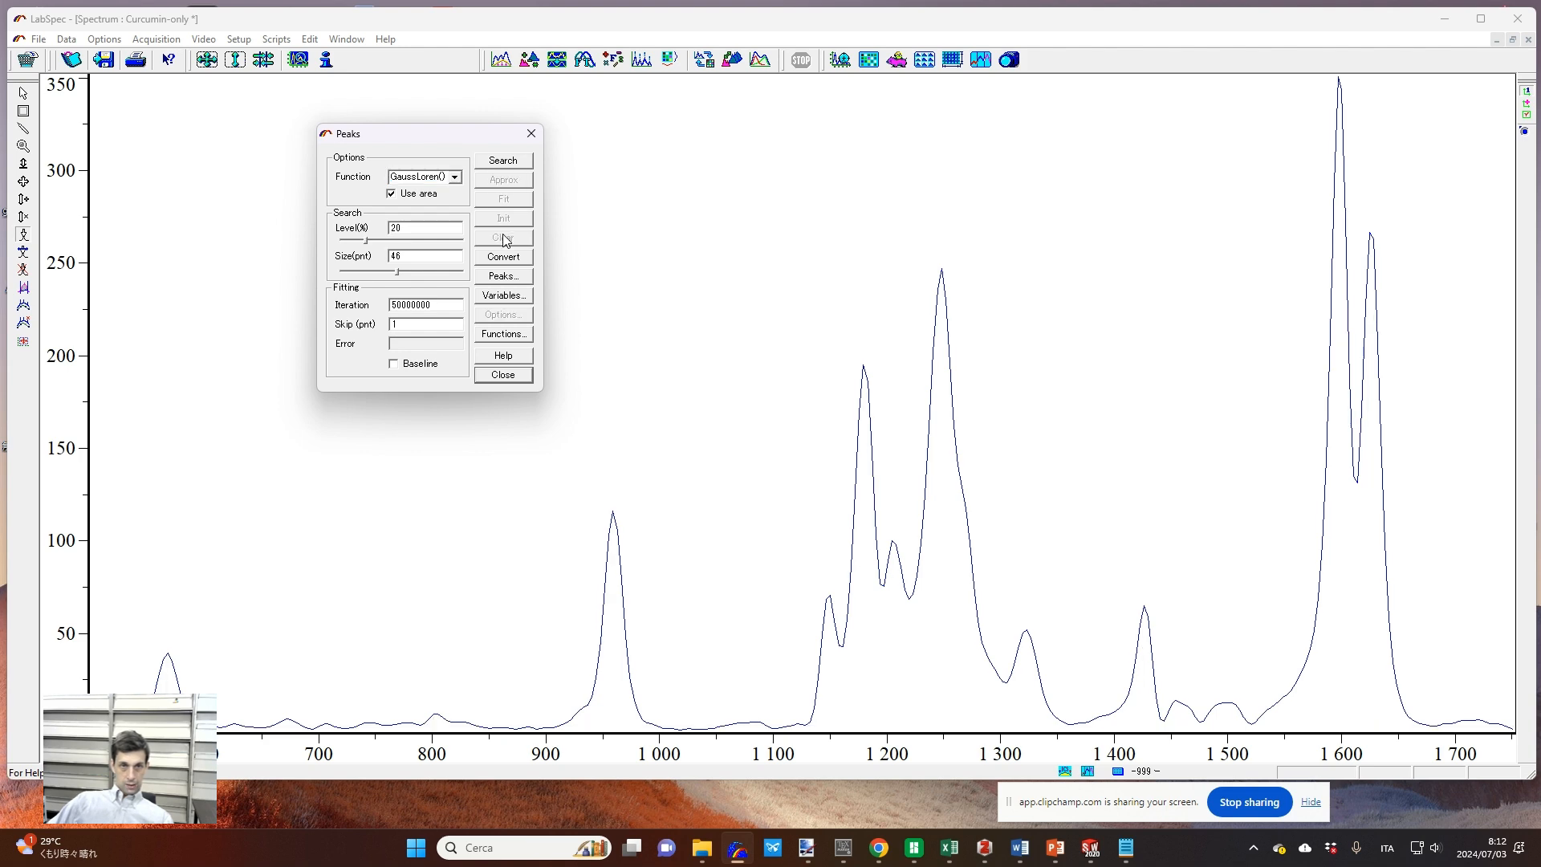
{"action": "left_click", "coordinate": [501, 161]}
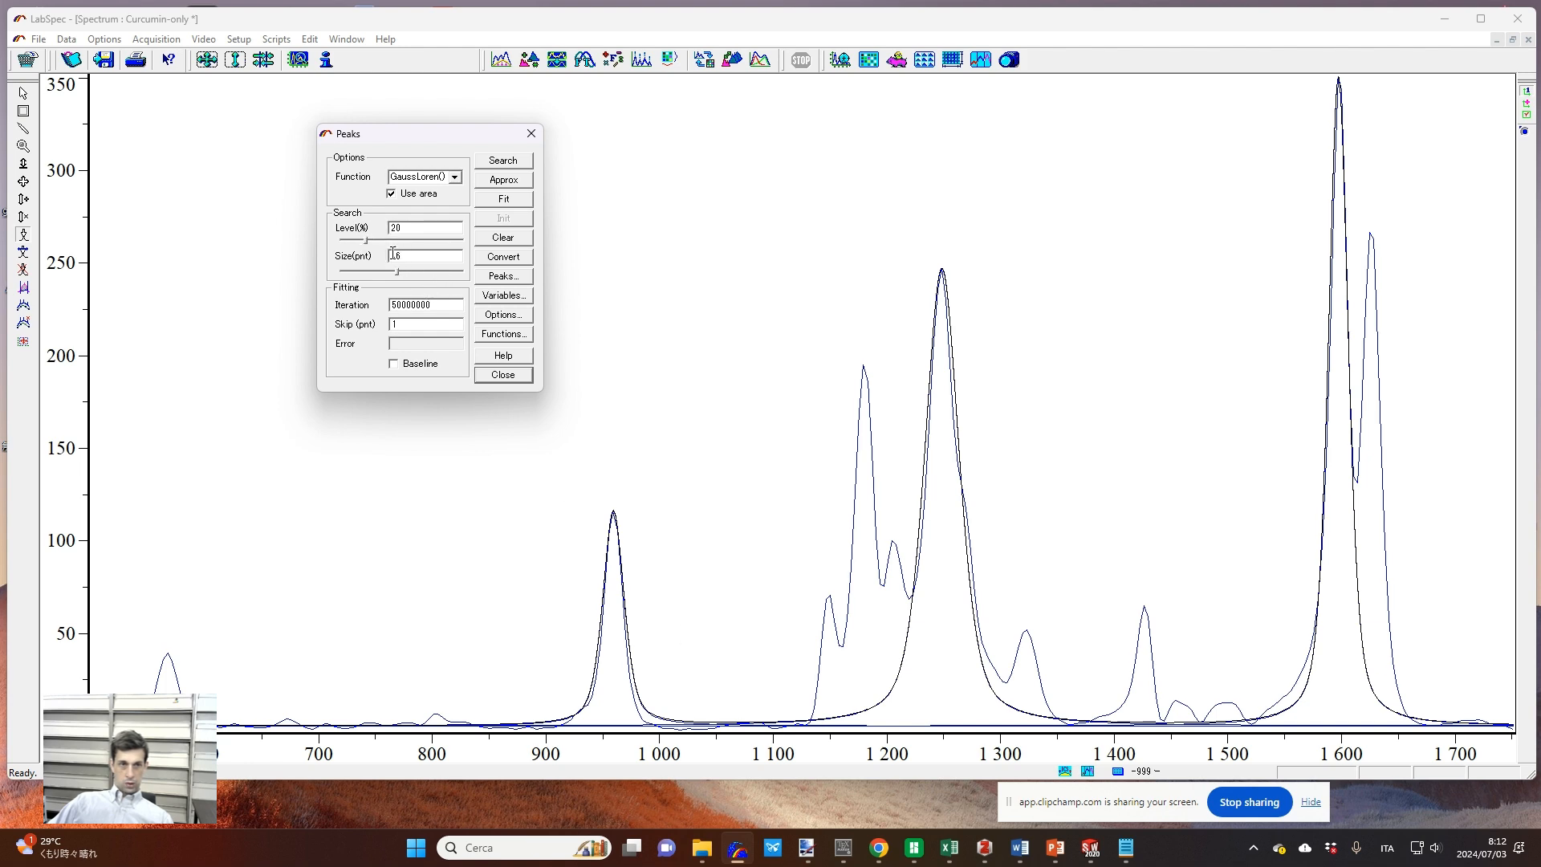
{"action": "left_click_drag", "start_coordinate": [397, 271], "coordinate": [376, 272]}
{"action": "mouse_move", "coordinate": [374, 277]}
{"action": "left_mouse_down"}
{"action": "mouse_move", "coordinate": [462, 271]}
{"action": "mouse_move", "coordinate": [356, 276]}
{"action": "left_mouse_up"}
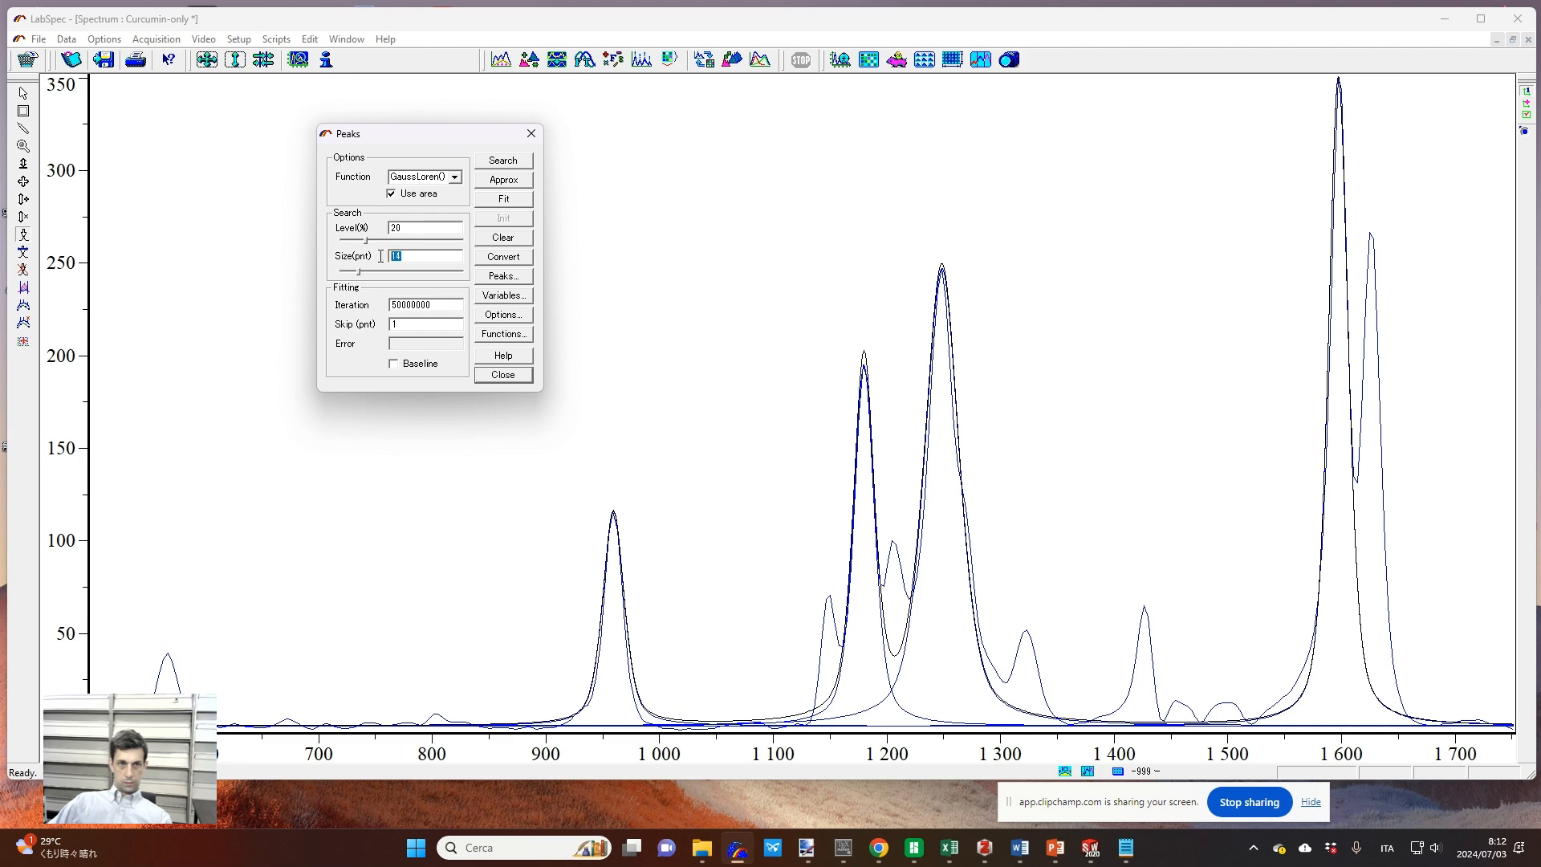
{"action": "key", "text": "BackSpace"}
{"action": "type", "text": "0"}
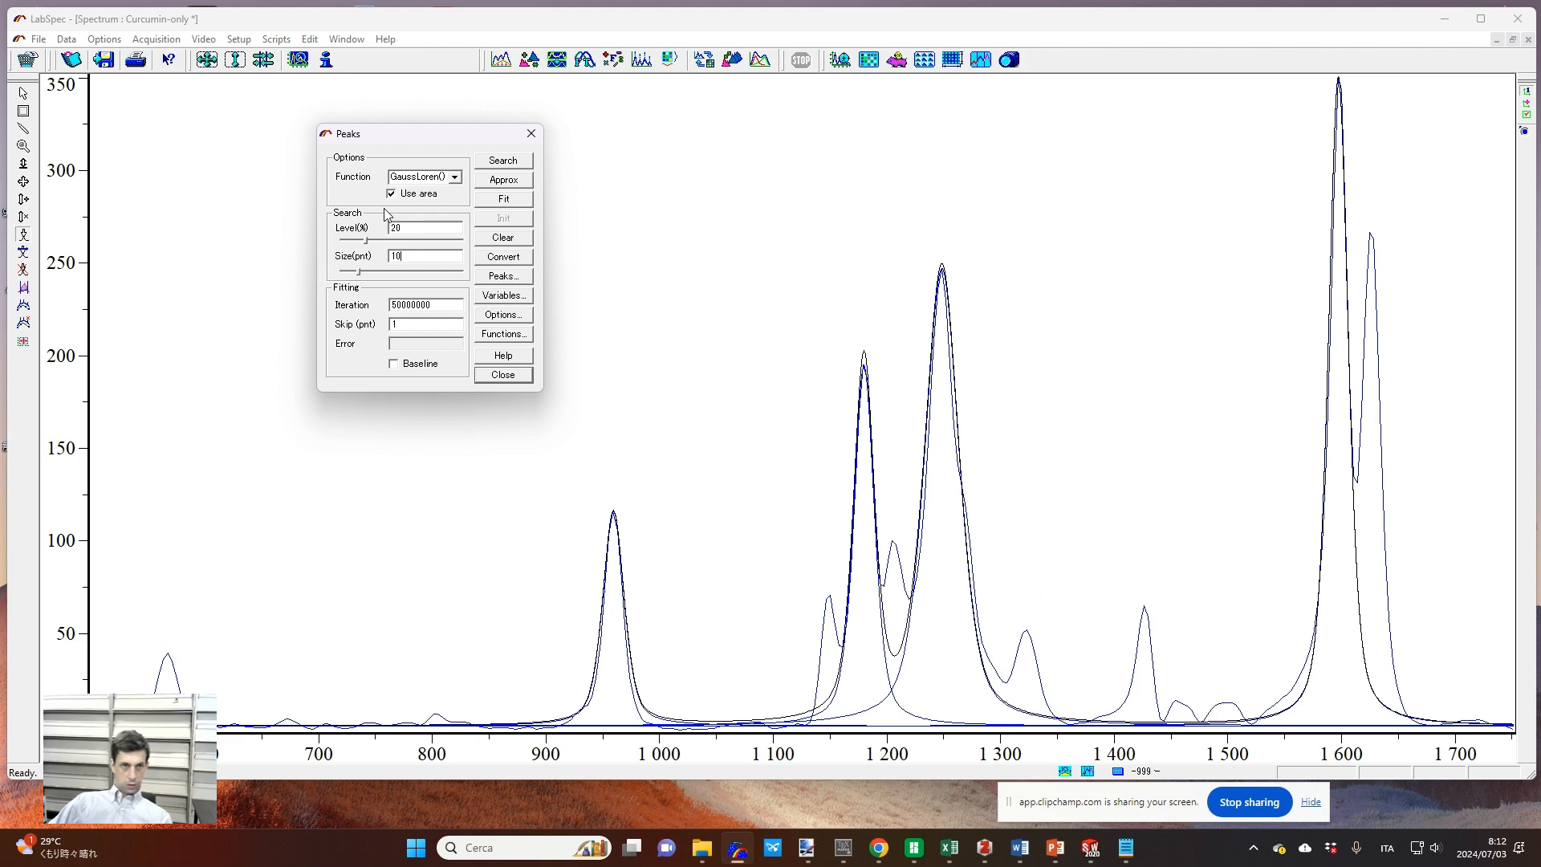
Step: Lower the peak search level to 1% and the size to 5 points, and run the automatic search
{"action": "left_click_drag", "start_coordinate": [375, 240], "coordinate": [343, 244]}
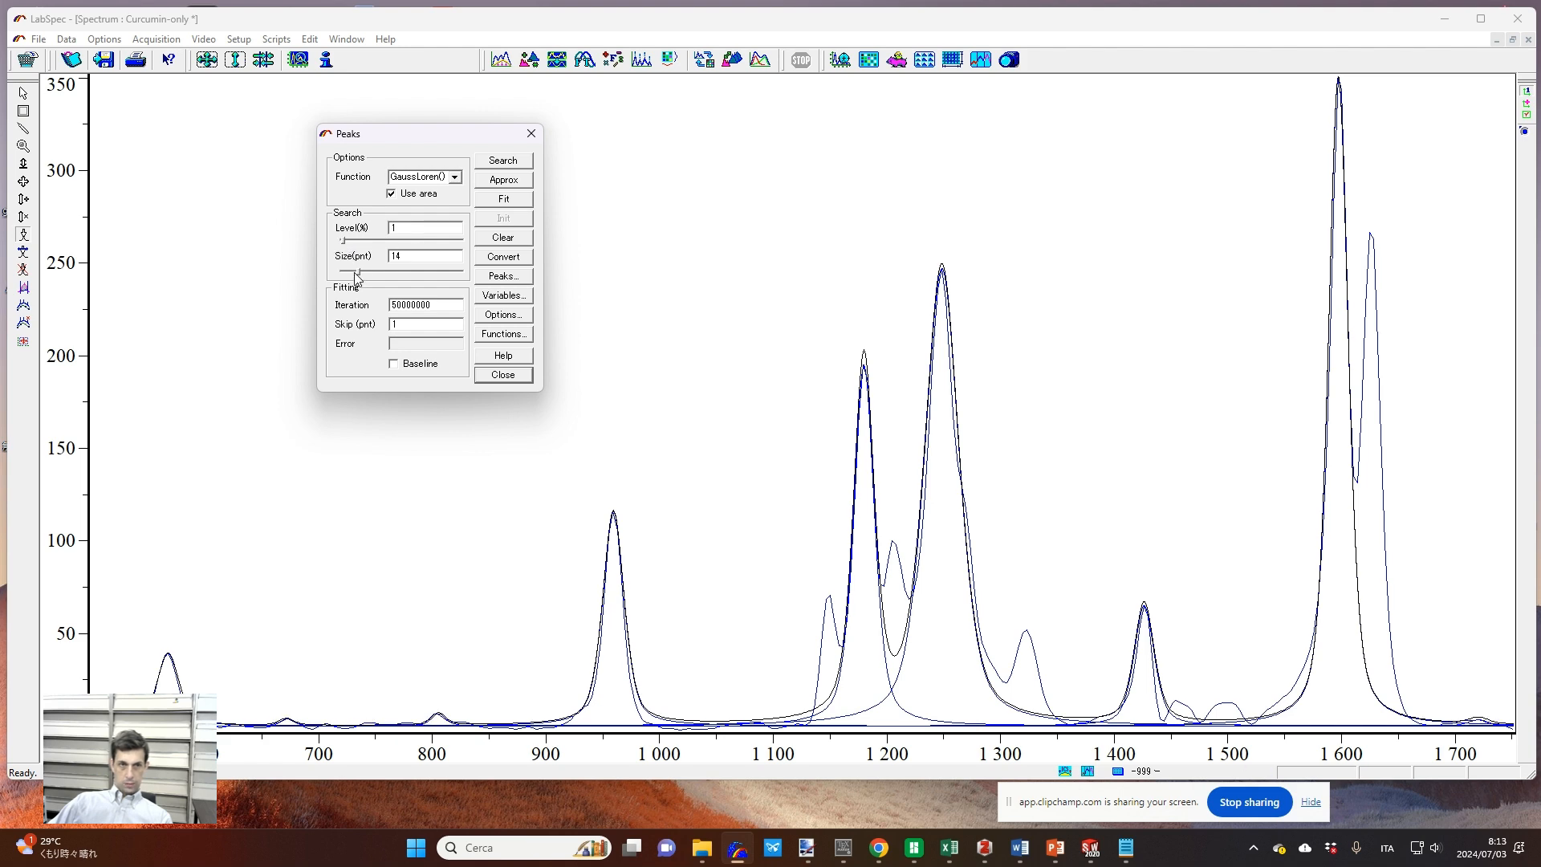
{"action": "type", "text": "5"}
{"action": "left_click", "coordinate": [506, 163]}
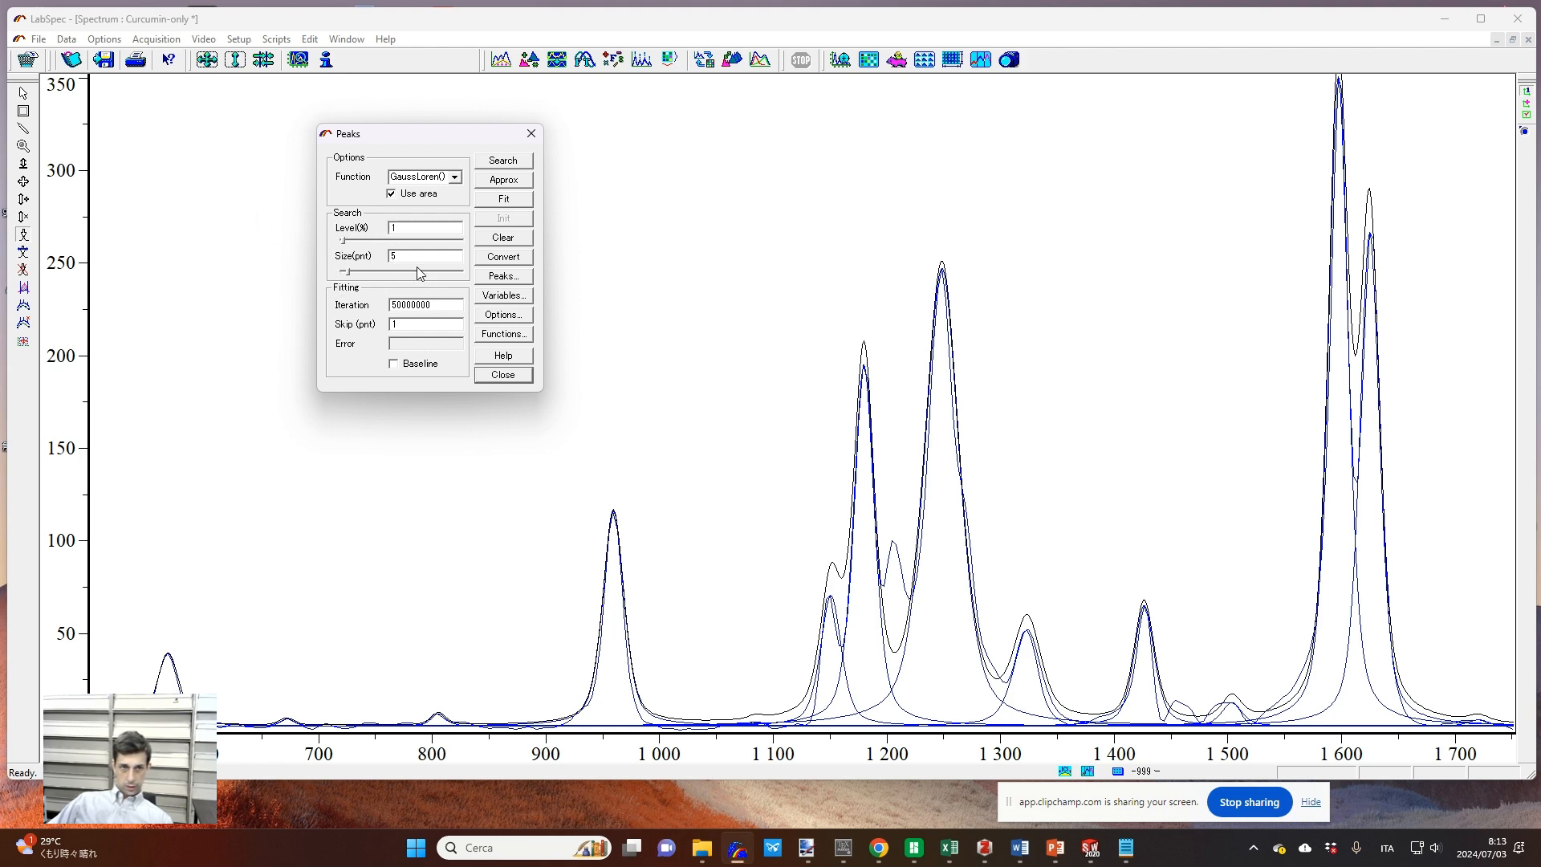
Step: Try the automatic peak search with a size of 2 points, and return it to 5 points
{"action": "type", "text": "2"}
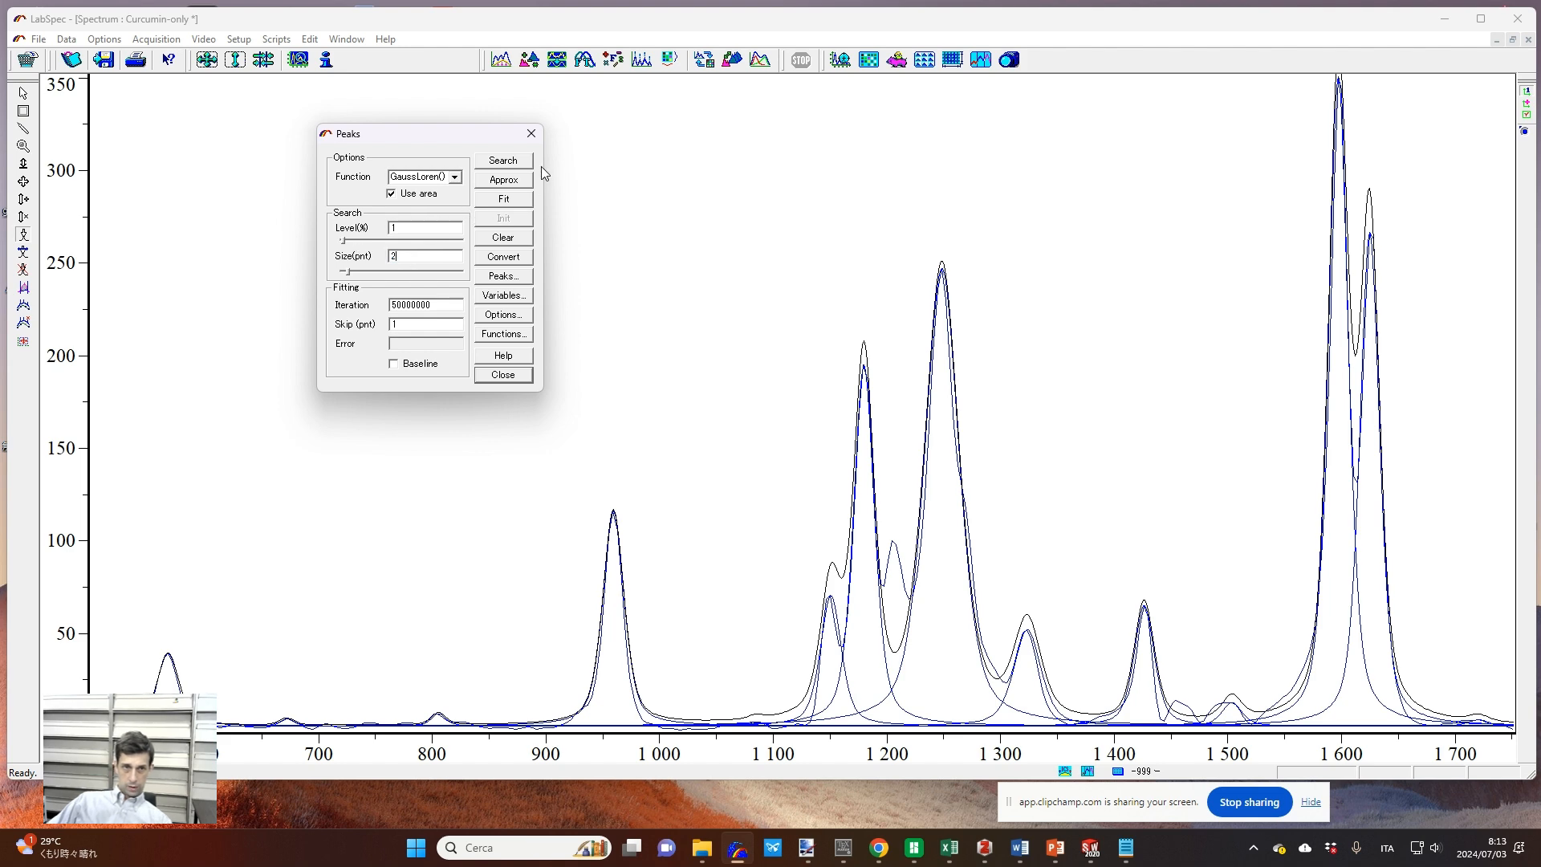
{"action": "left_click", "coordinate": [514, 164]}
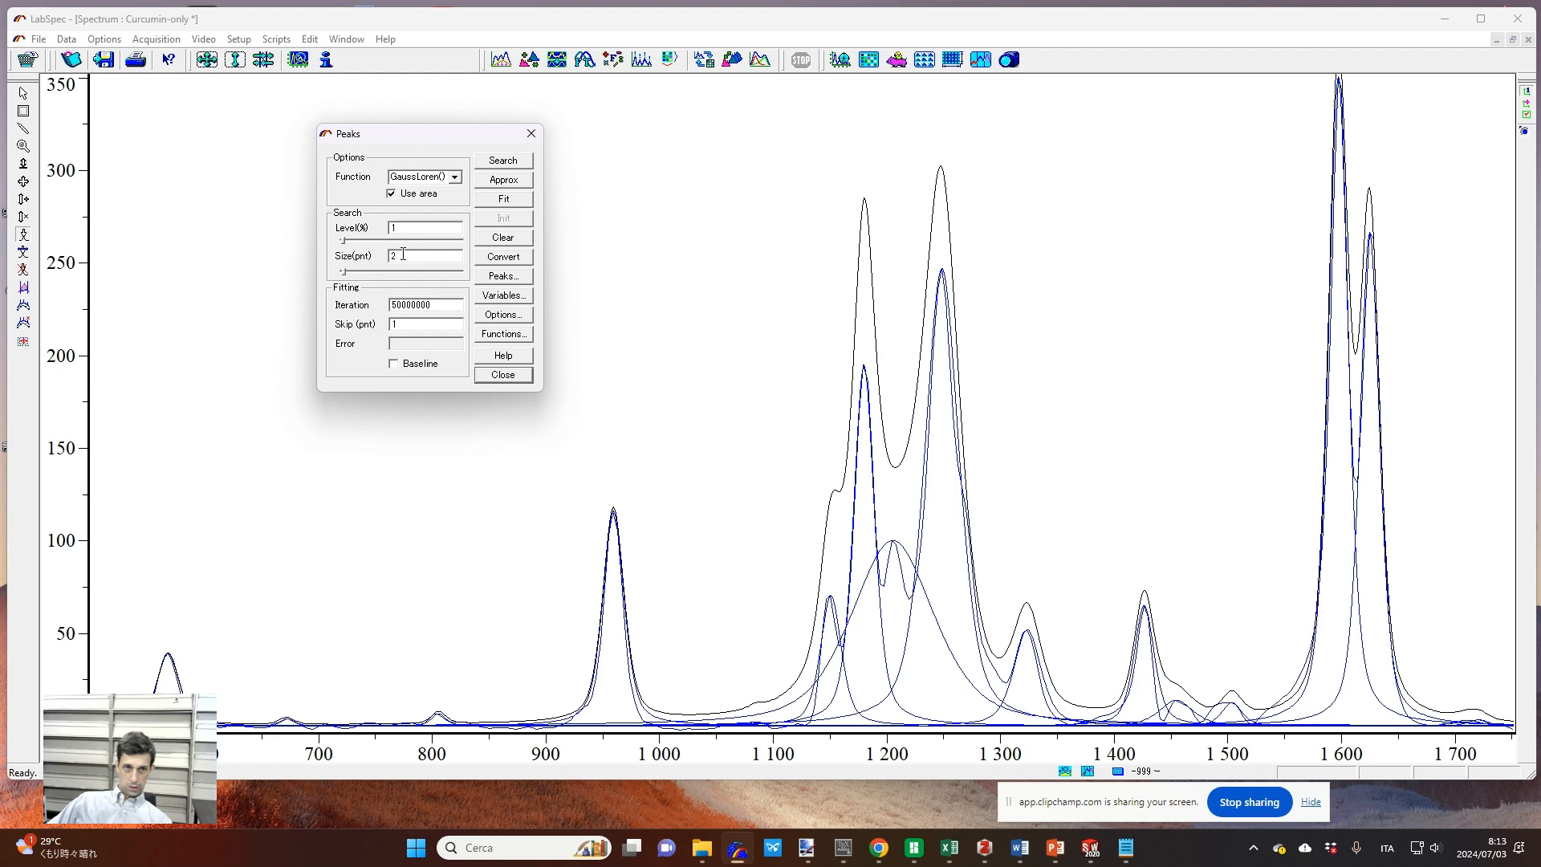
{"action": "type", "text": "5"}
{"action": "left_click", "coordinate": [504, 165]}
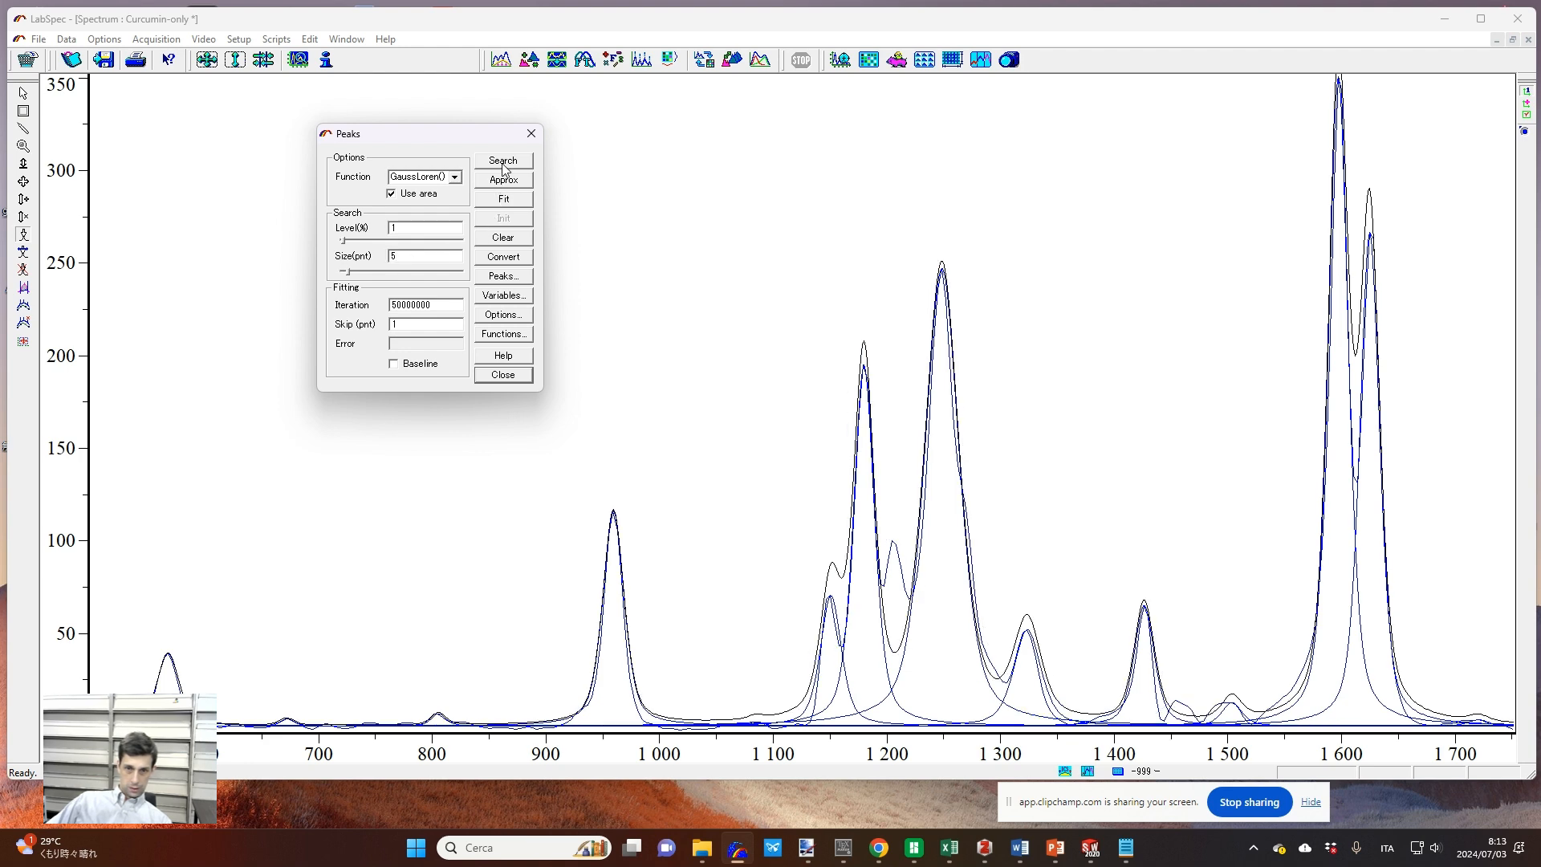
{"action": "left_click", "coordinate": [414, 253]}
{"action": "left_click", "coordinate": [520, 163]}
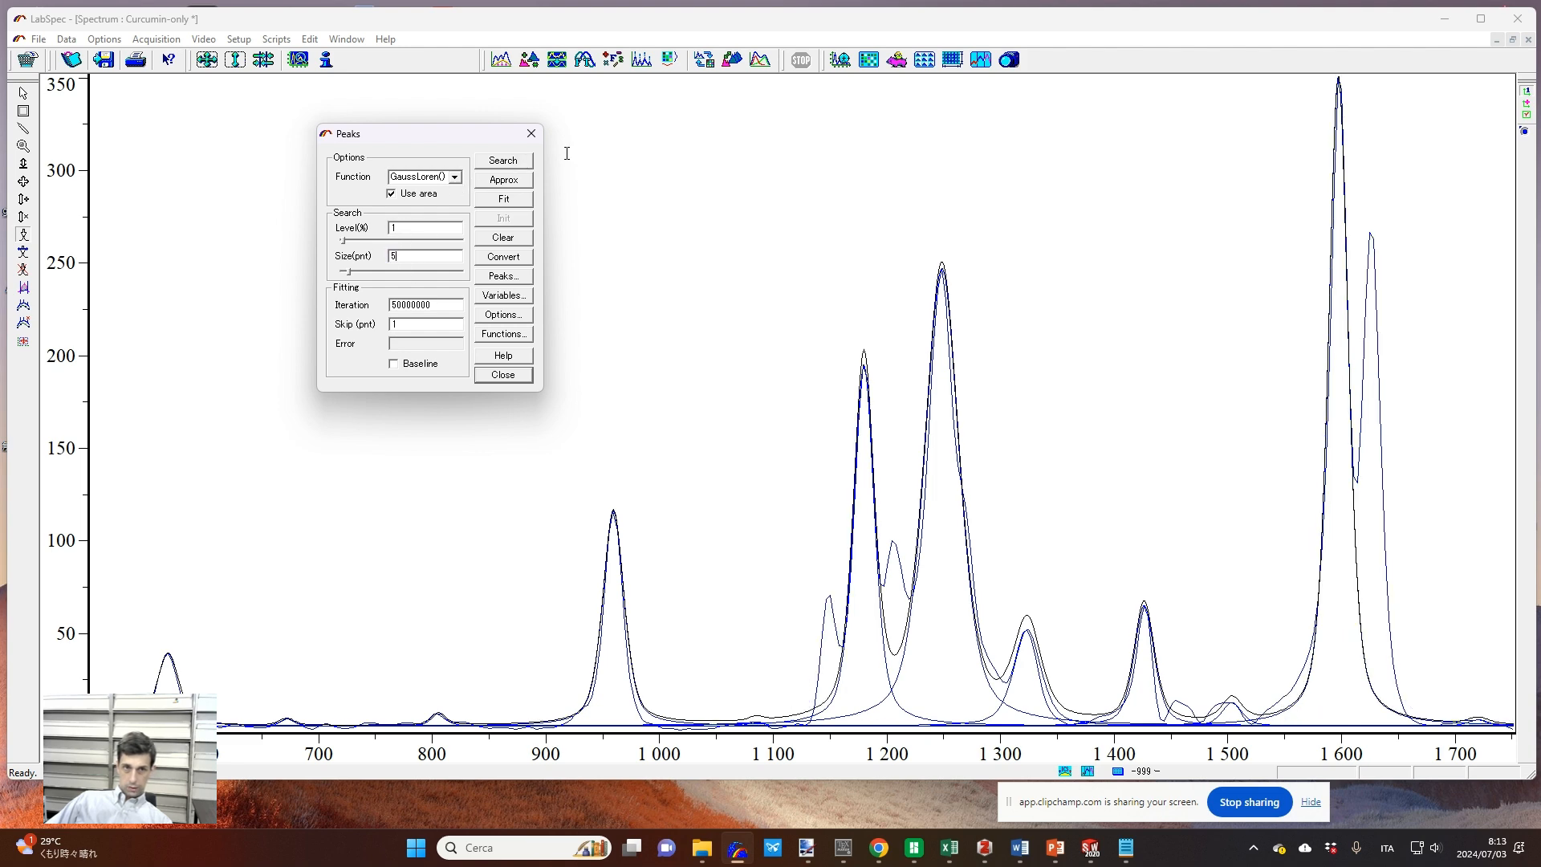
{"action": "left_click", "coordinate": [514, 167]}
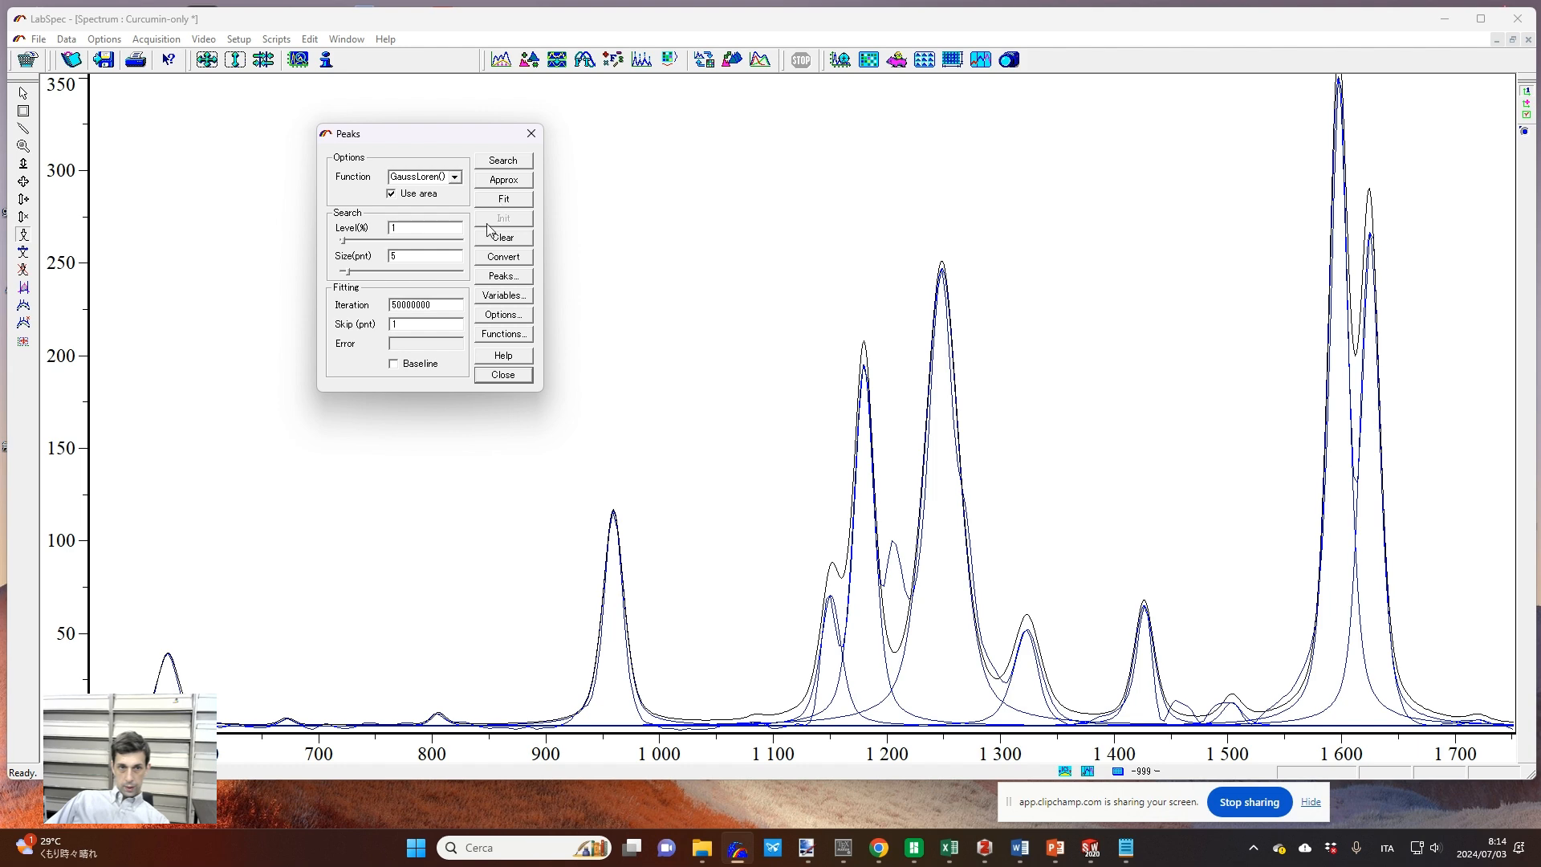
Step: Clear the automatically found peaks and add peaks manually at about 565, 960, 1150, 1180, 1205 and 1245 on the spectrum
{"action": "left_click", "coordinate": [508, 240]}
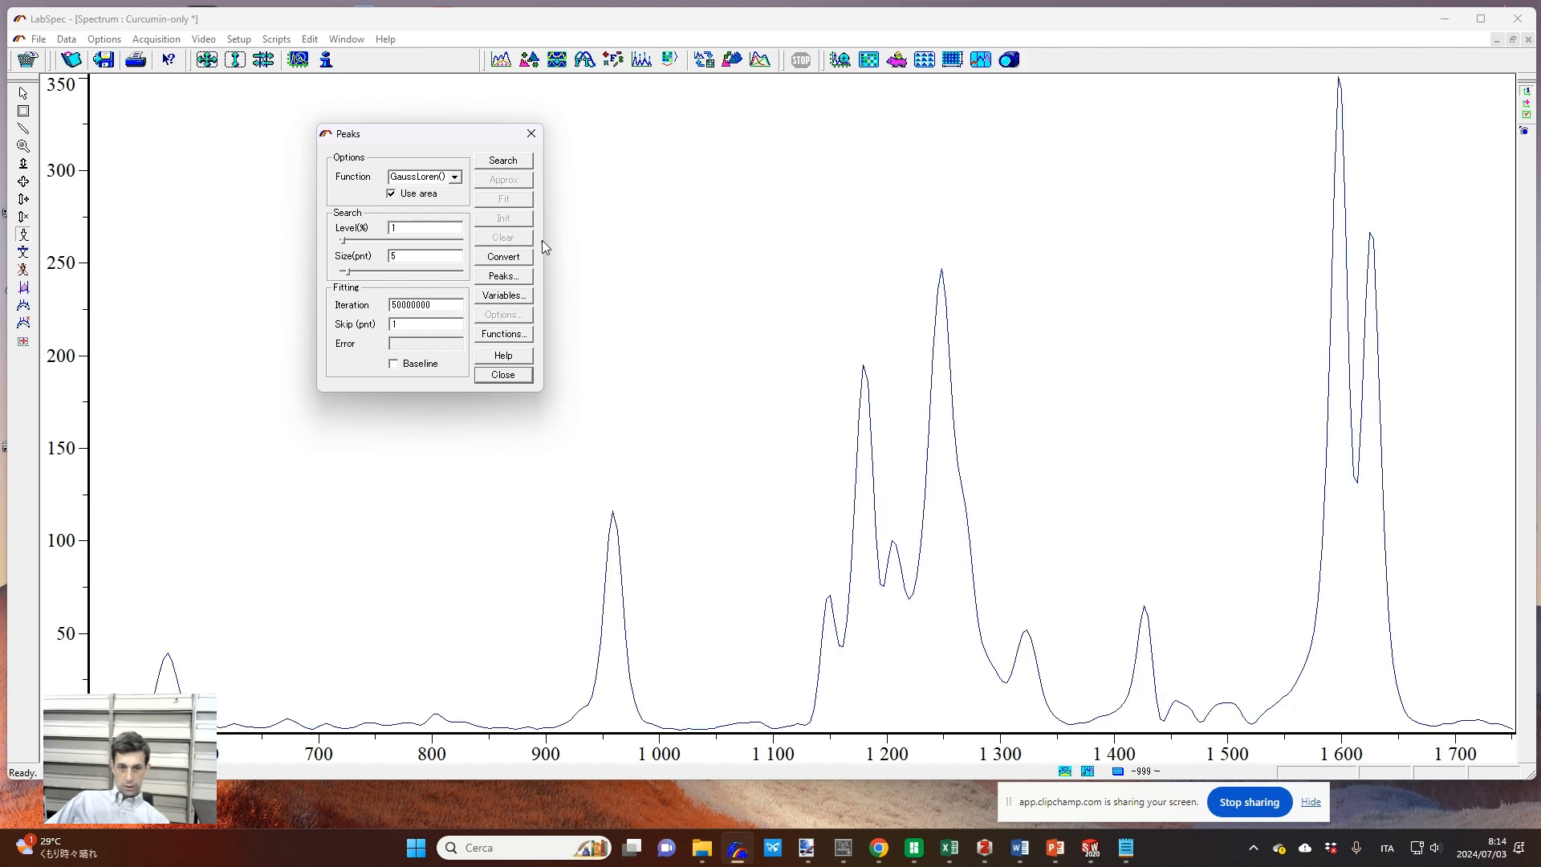
{"action": "left_click", "coordinate": [167, 664]}
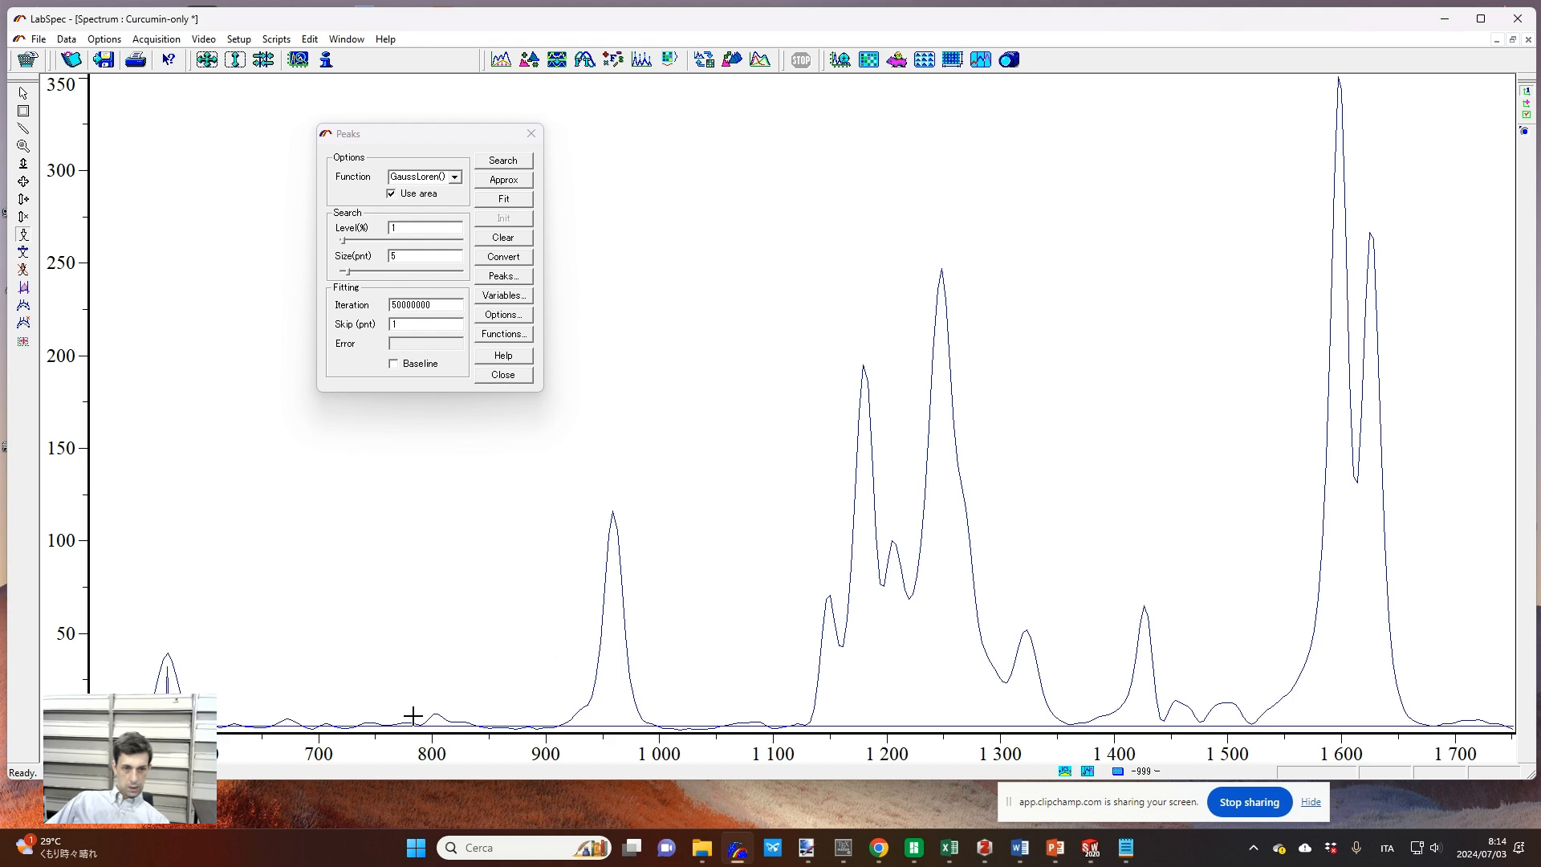
{"action": "left_click", "coordinate": [612, 525]}
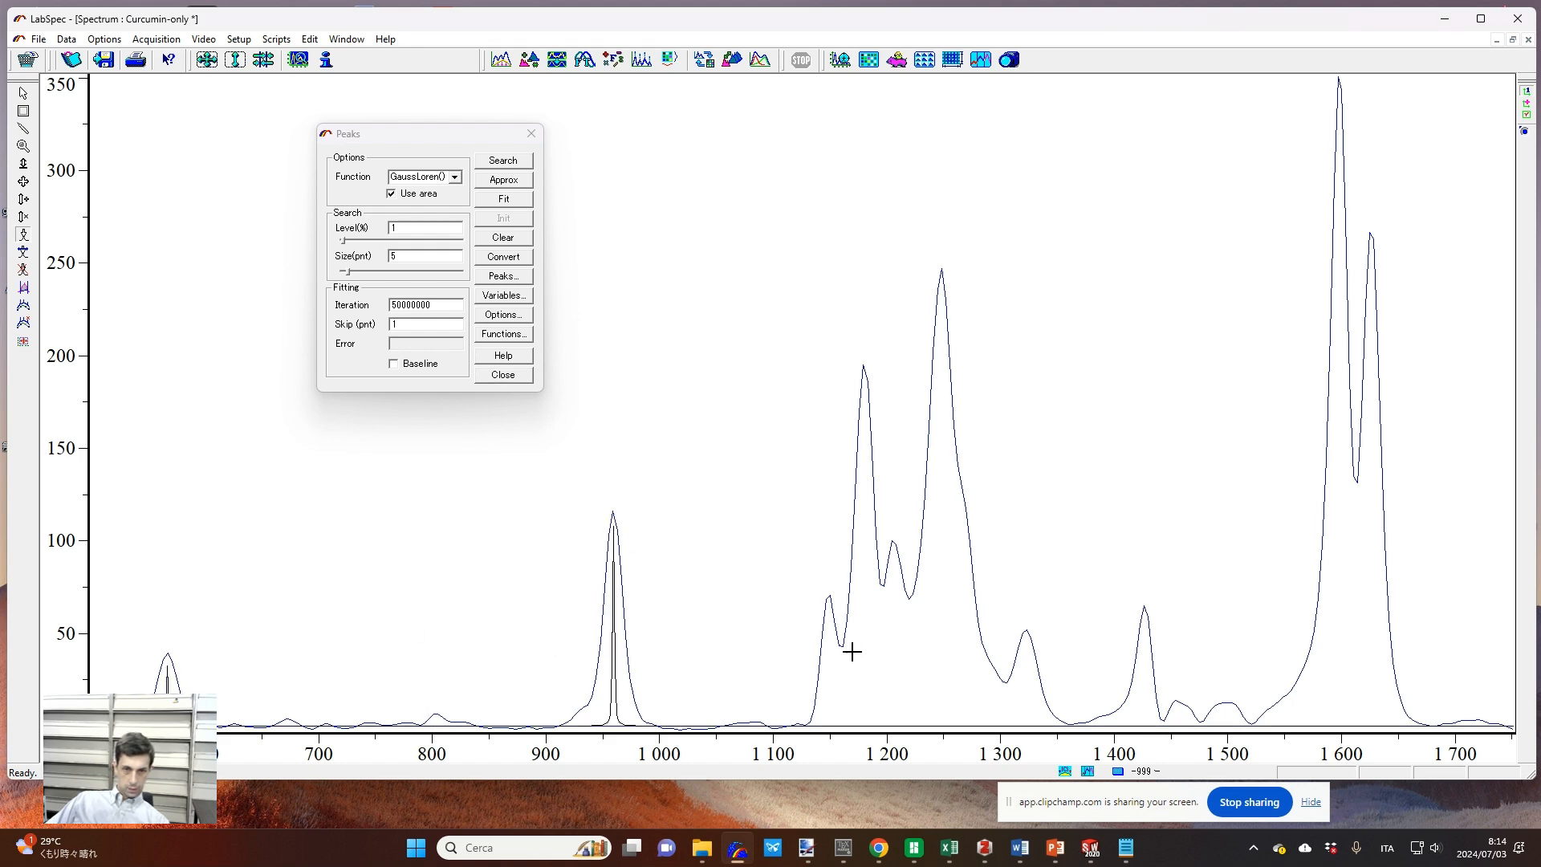
{"action": "left_click", "coordinate": [827, 602]}
{"action": "left_click", "coordinate": [863, 383]}
{"action": "left_click", "coordinate": [894, 558]}
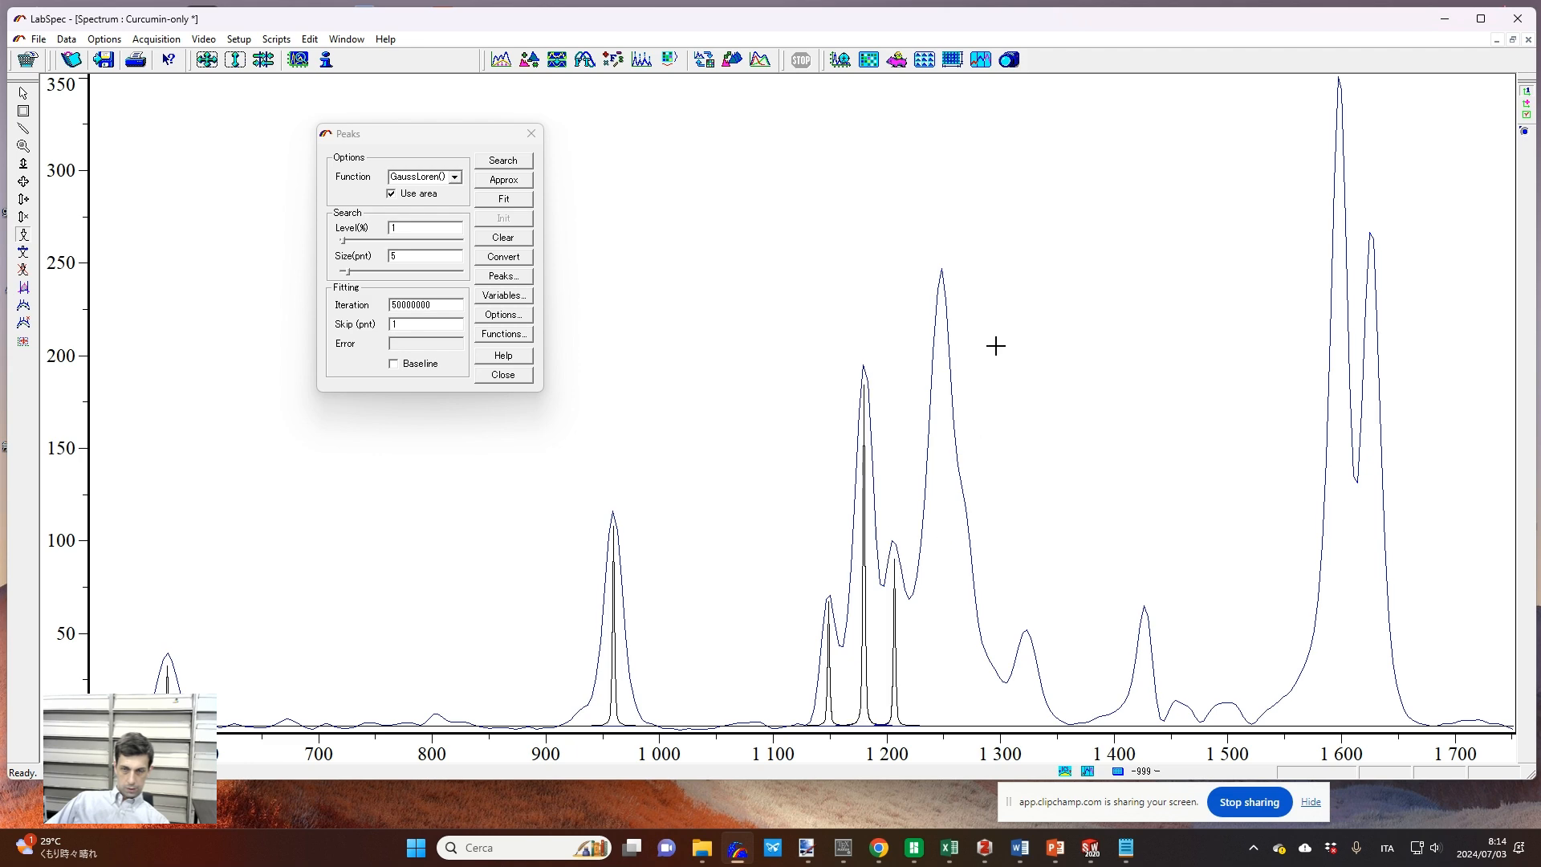
{"action": "left_click", "coordinate": [938, 319]}
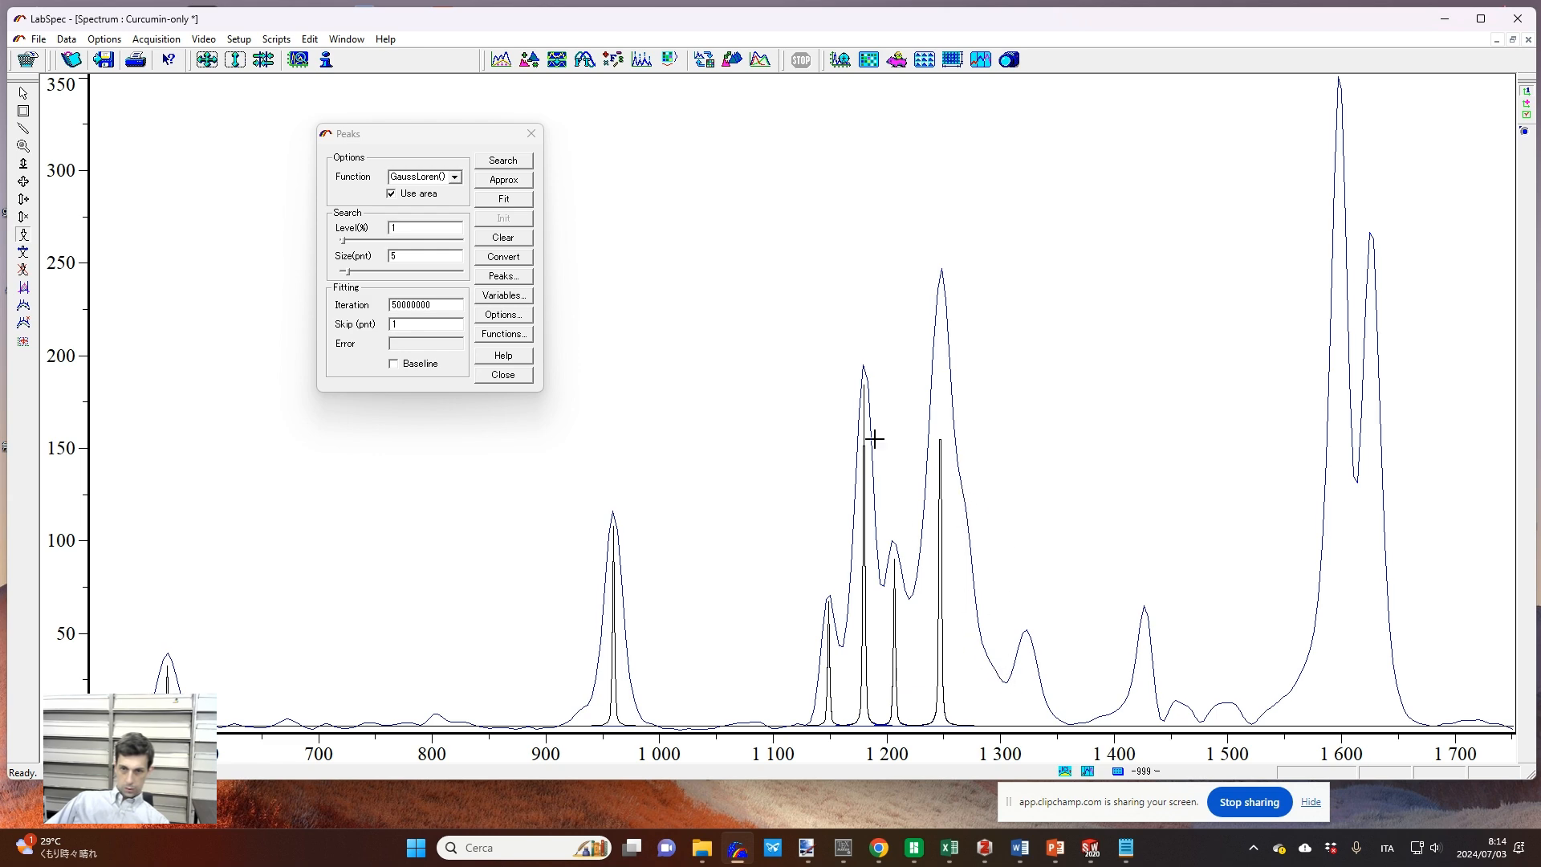
Step: Add peaks at about 1320, 1430, 1460, 1500, 1600 and 1625 on the spectrum
{"action": "left_click", "coordinate": [1025, 639]}
{"action": "left_click", "coordinate": [1149, 630]}
{"action": "left_click", "coordinate": [1181, 705]}
{"action": "left_click", "coordinate": [1225, 710]}
{"action": "left_click", "coordinate": [1348, 154]}
{"action": "left_click", "coordinate": [1371, 249]}
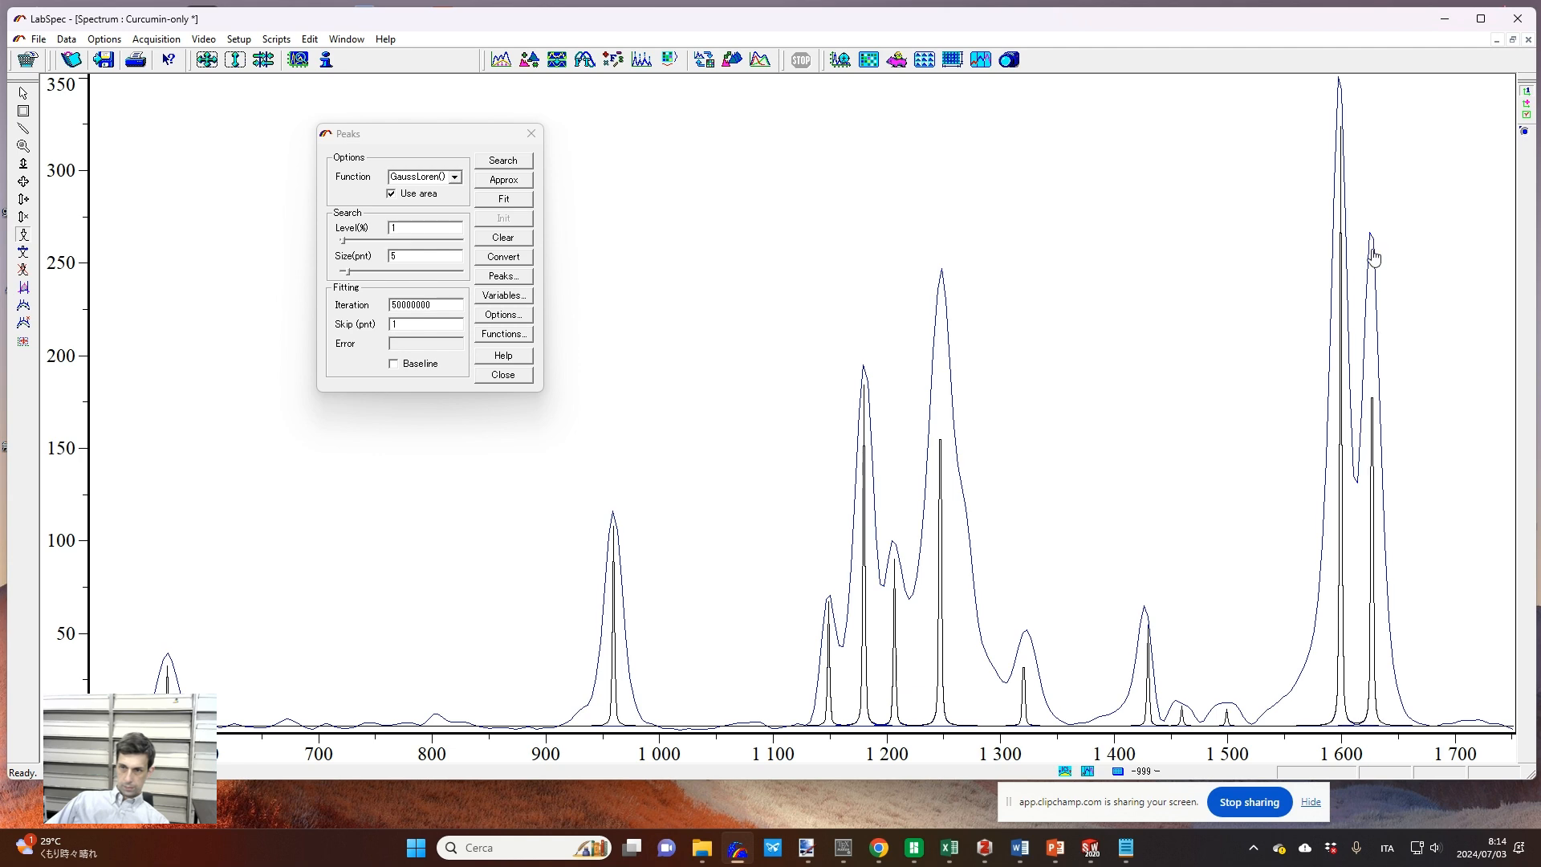
Step: Approximate the manually placed peaks and run the GaussLoren() fit on them repeatedly
{"action": "left_click", "coordinate": [514, 182]}
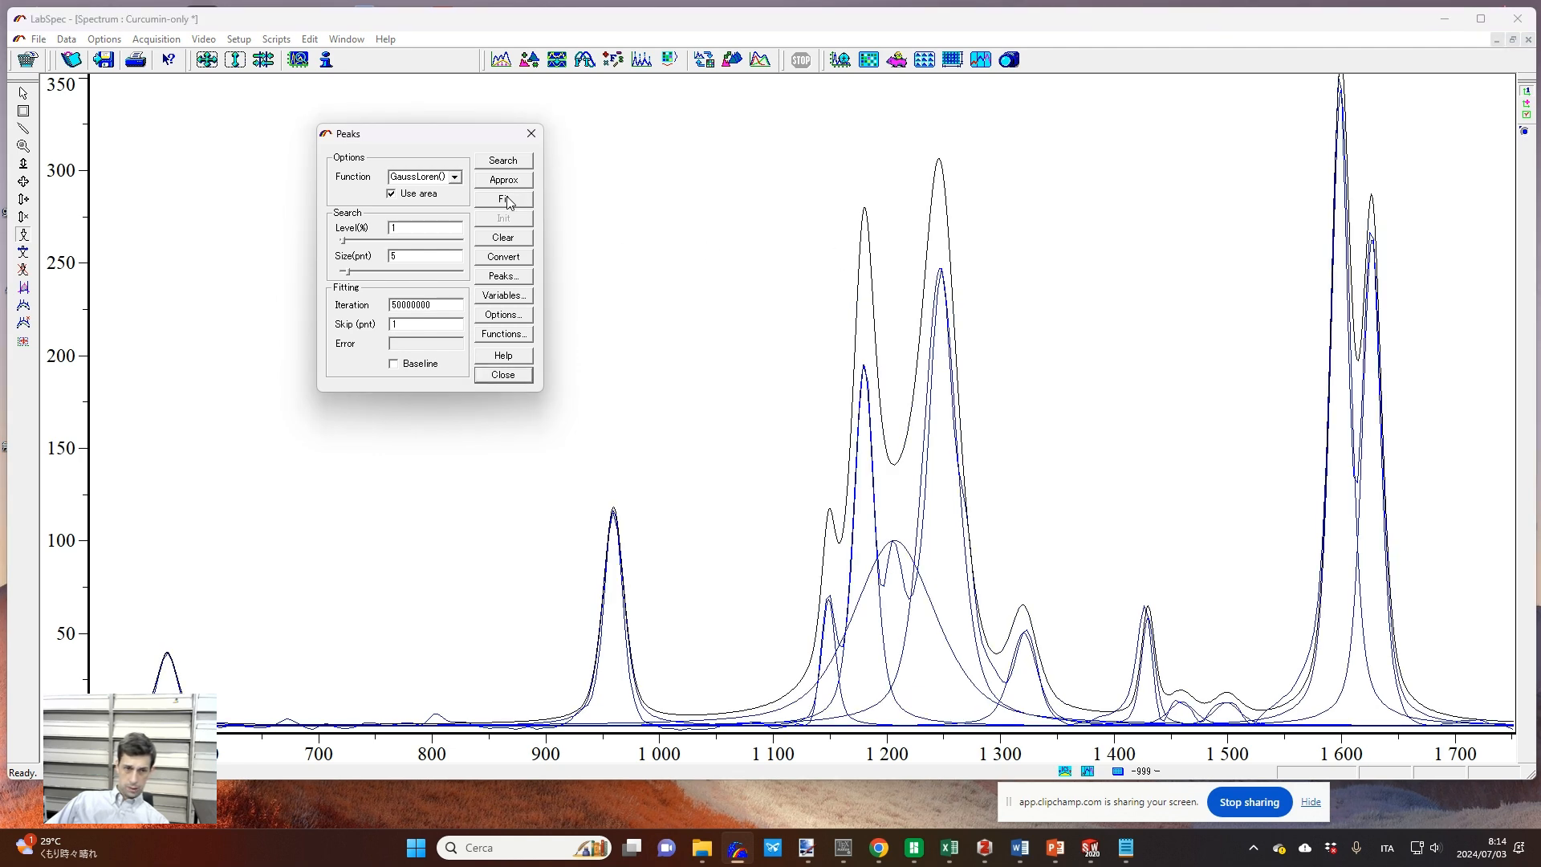
{"action": "left_click", "coordinate": [507, 202]}
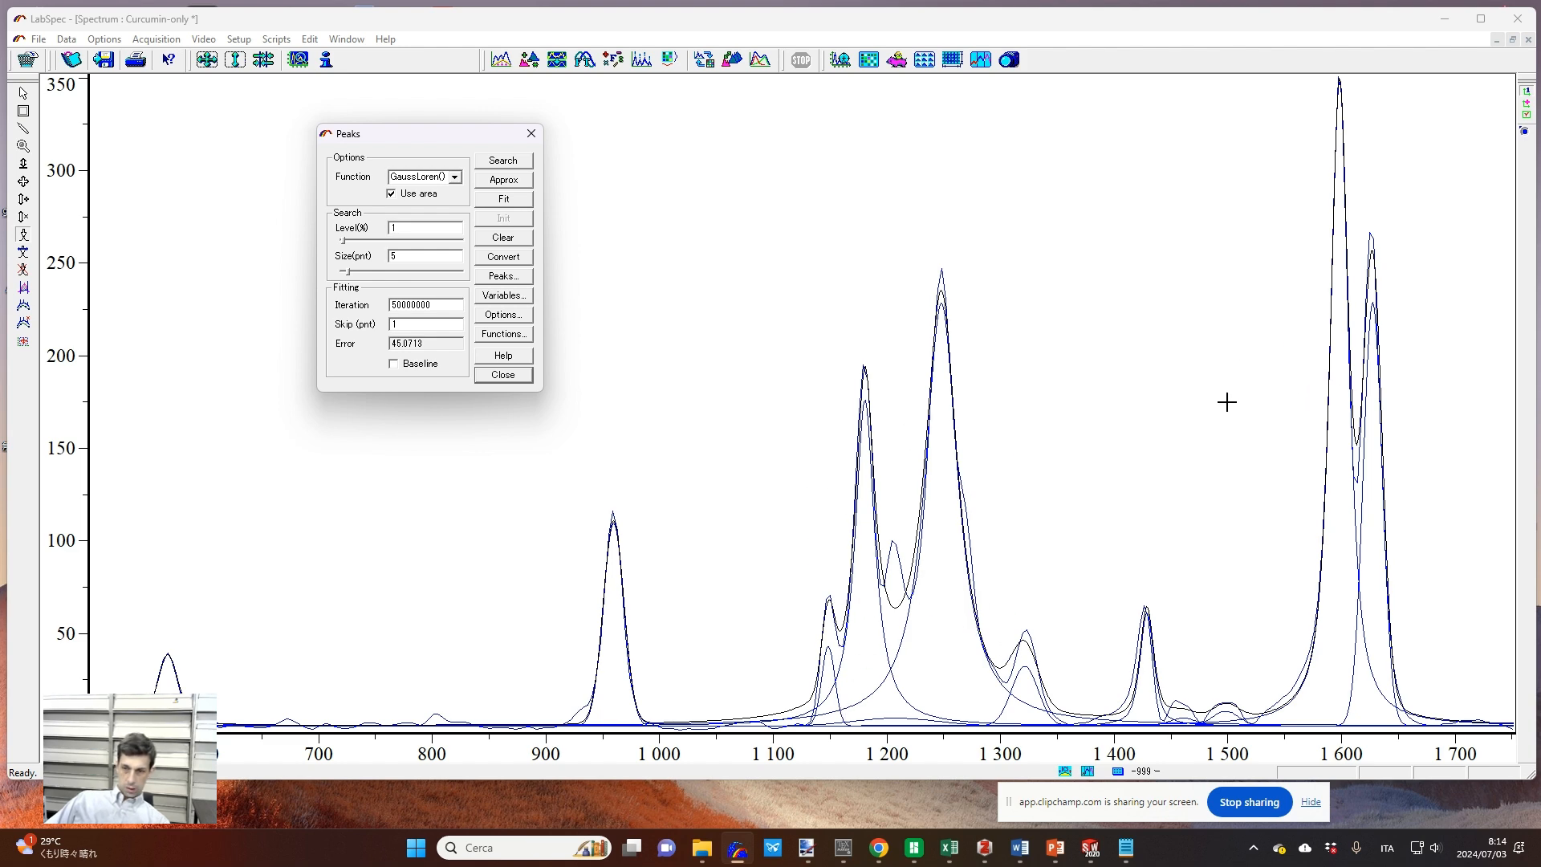
{"action": "left_click", "coordinate": [507, 199]}
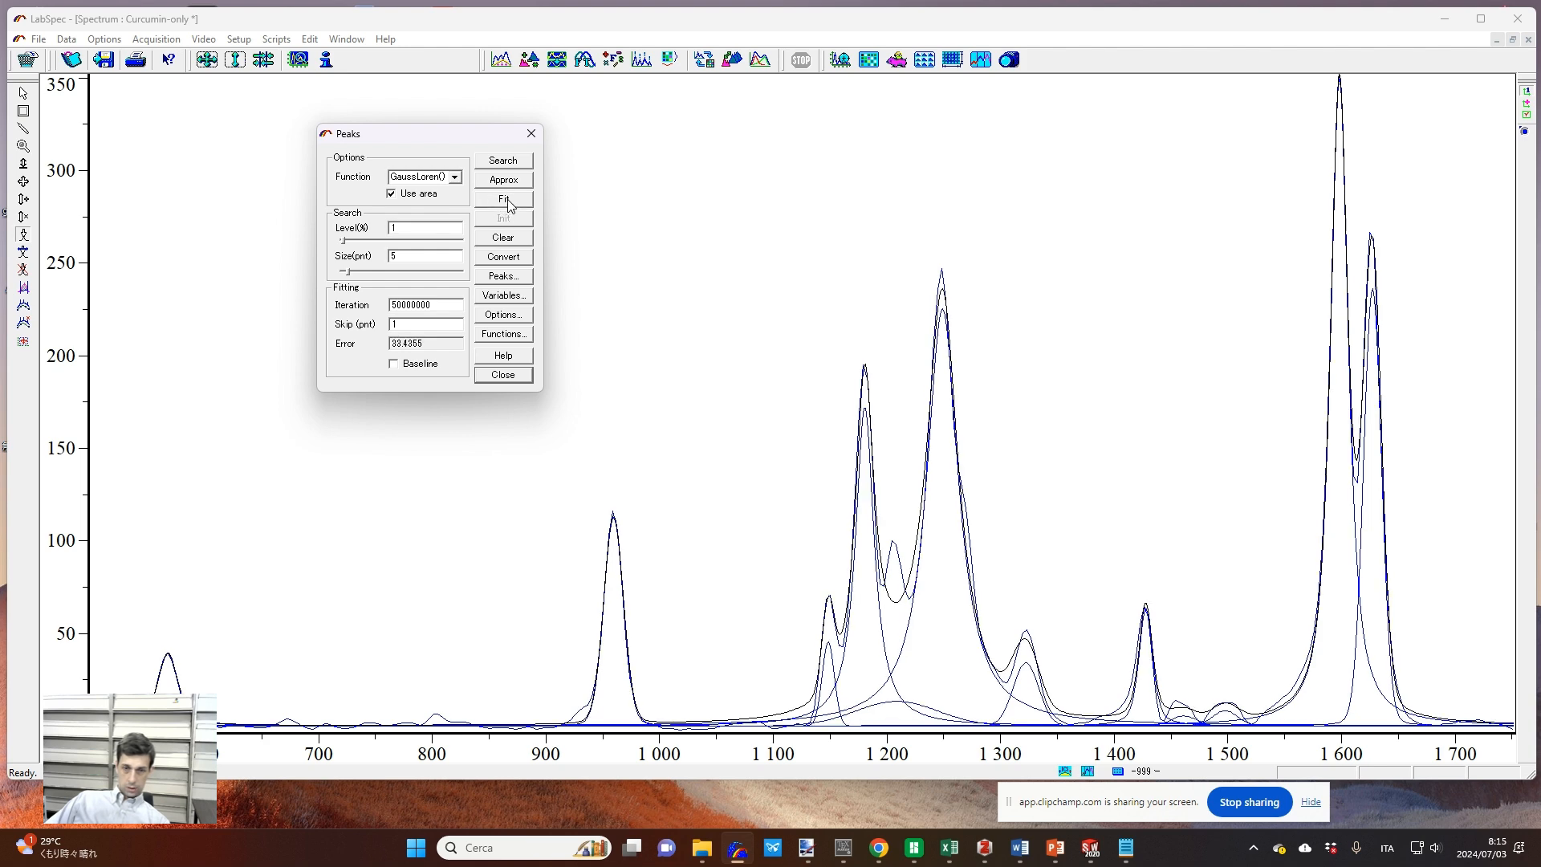
{"action": "left_click", "coordinate": [508, 200]}
{"action": "left_click", "coordinate": [507, 200]}
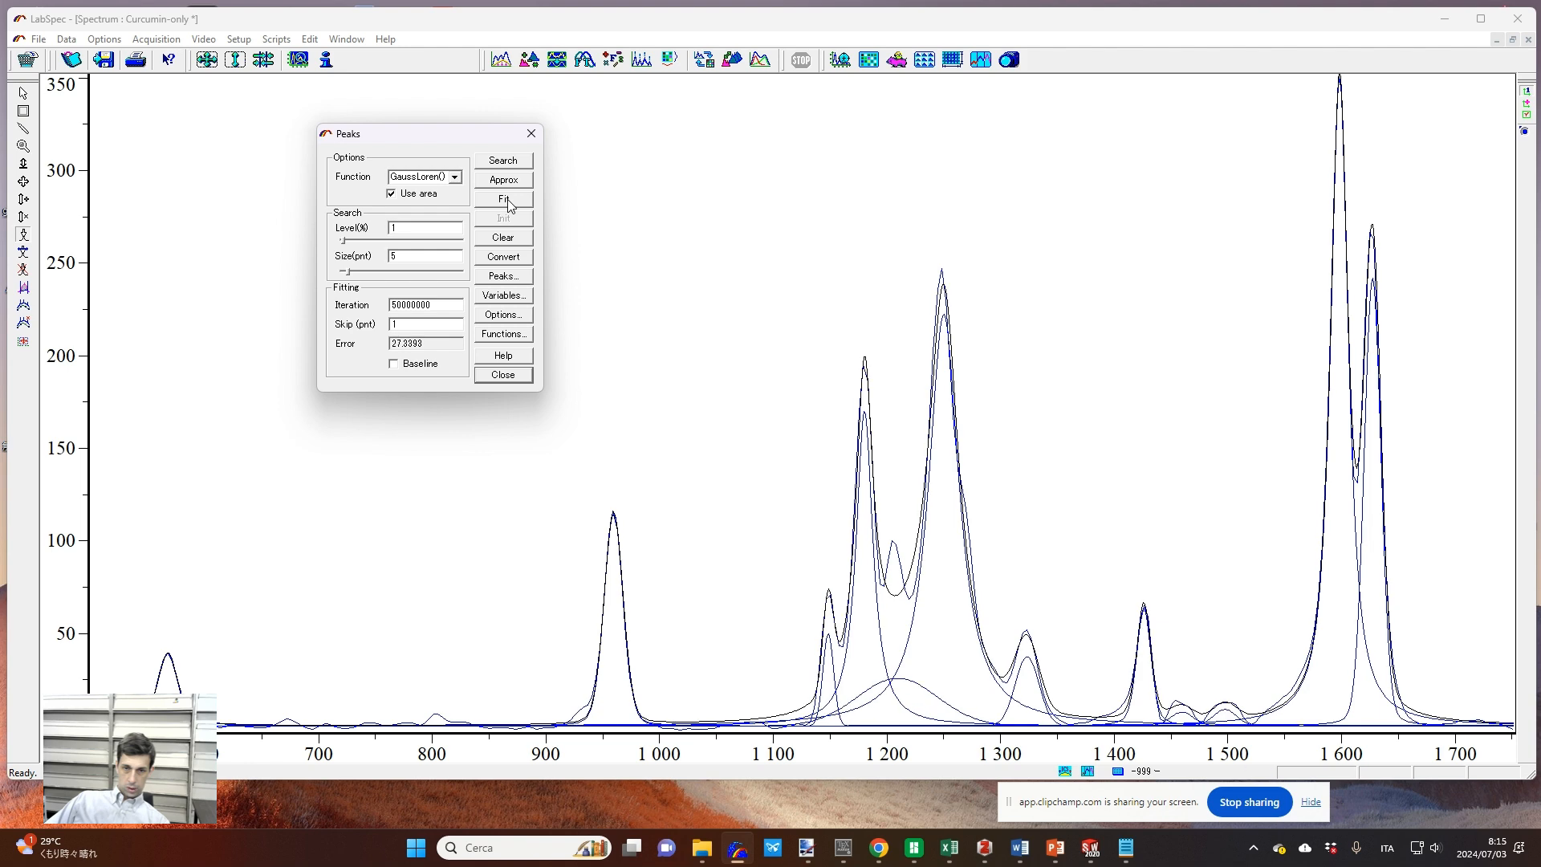
{"action": "left_click", "coordinate": [507, 199]}
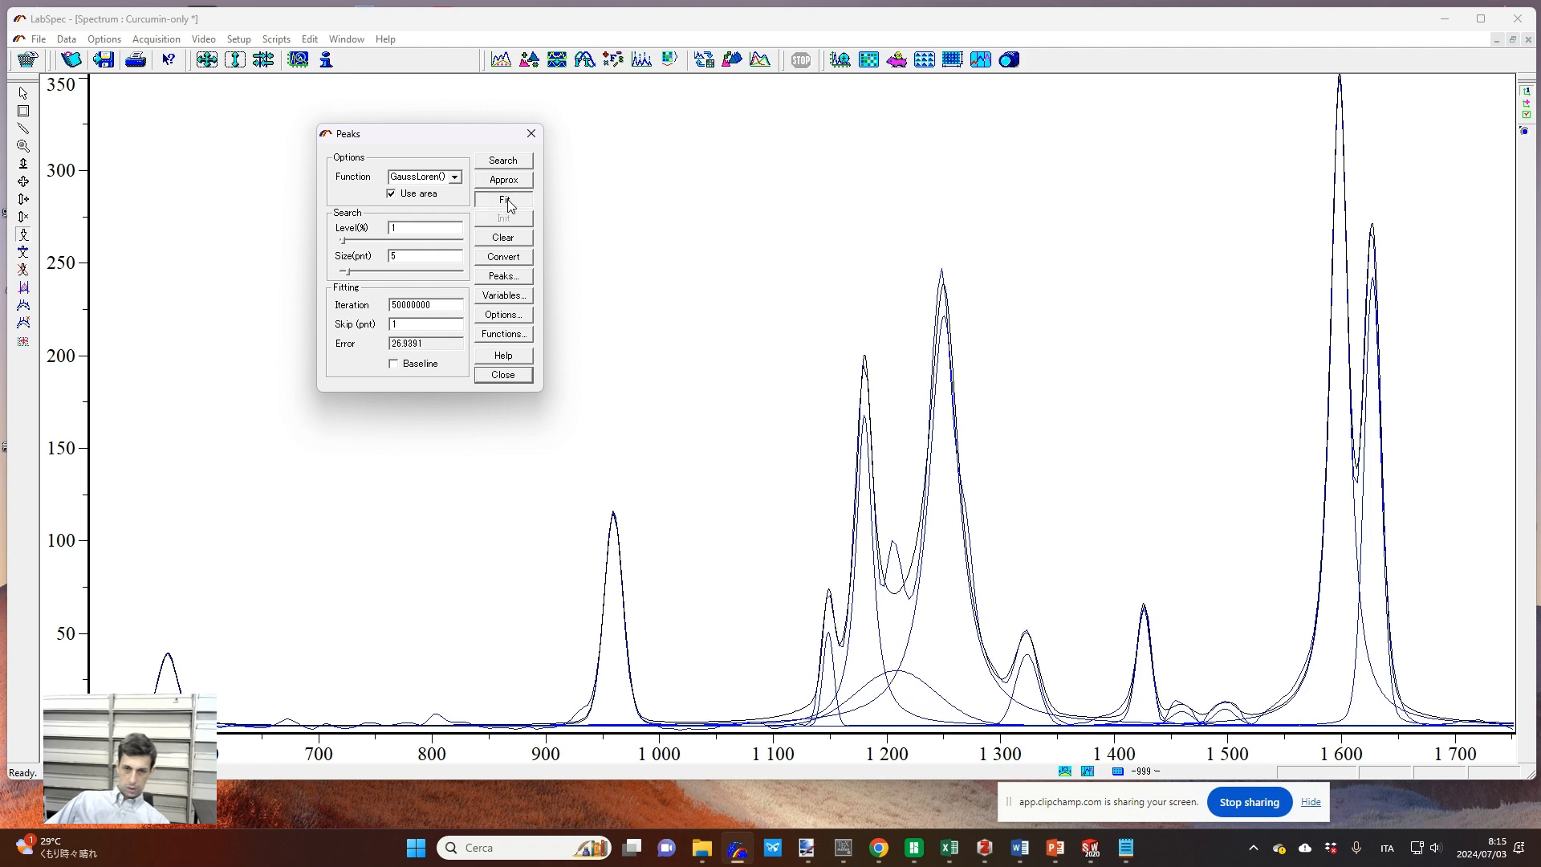
{"action": "left_click", "coordinate": [507, 199]}
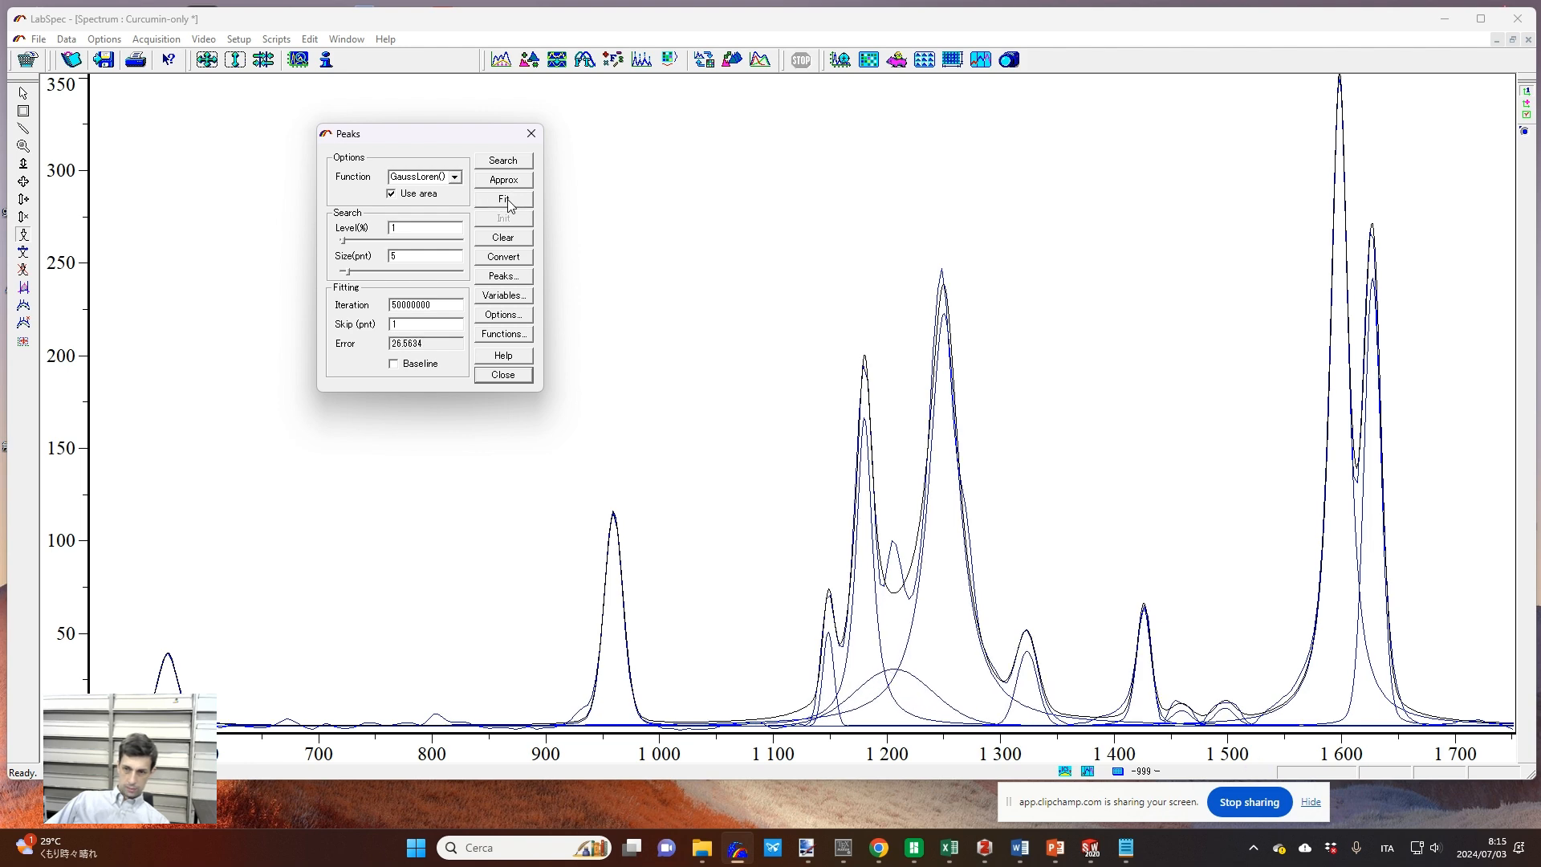
{"action": "left_click", "coordinate": [507, 199]}
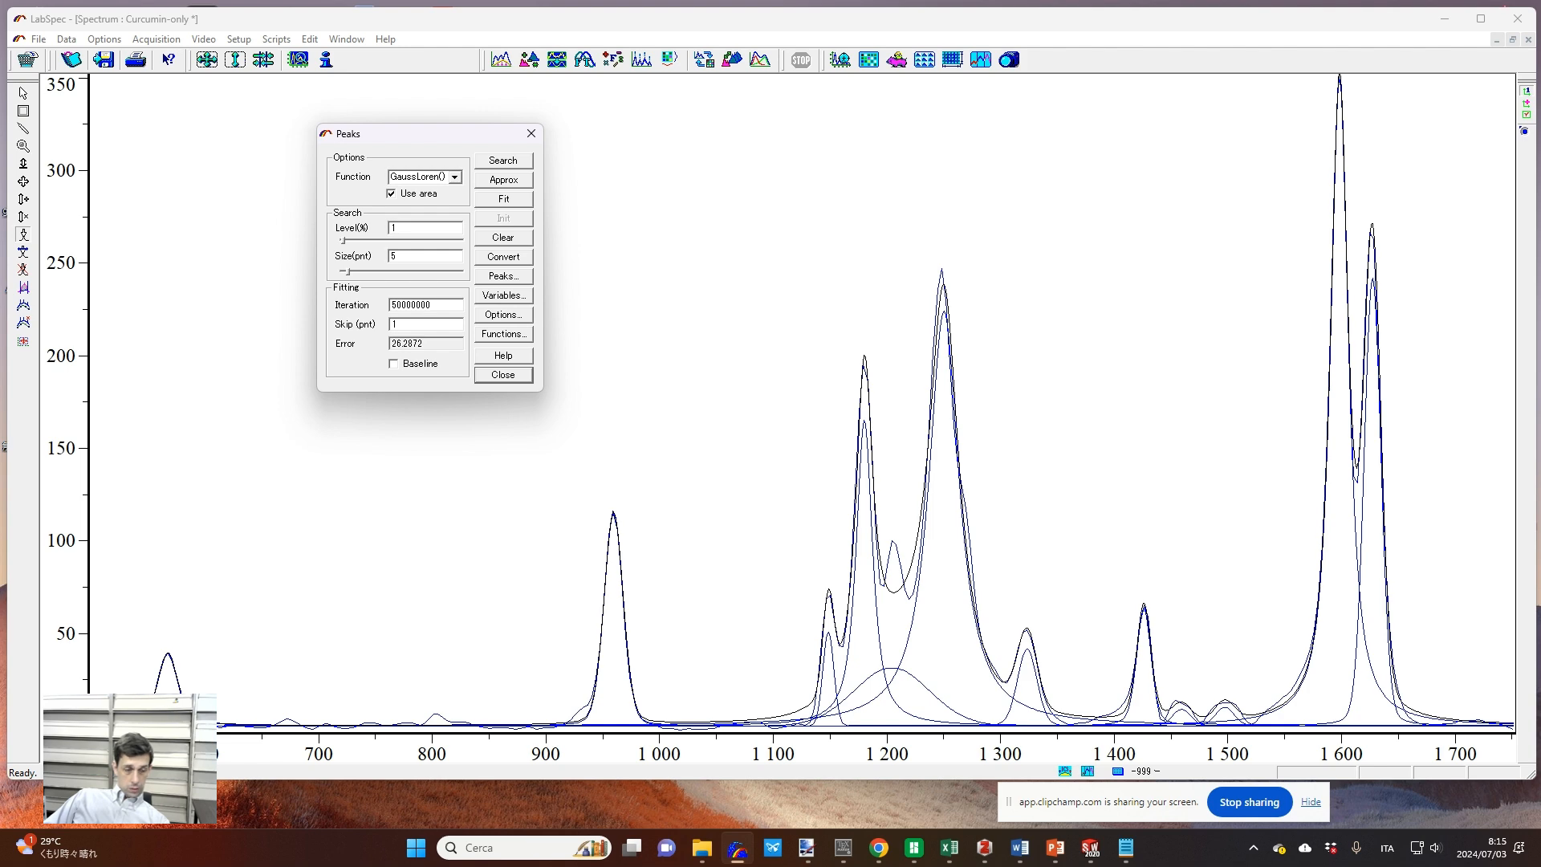
Step: Add small peaks at about 800, 935 and 1550 to the fit, undoing a stray one at about 1125
{"action": "left_click", "coordinate": [210, 707]}
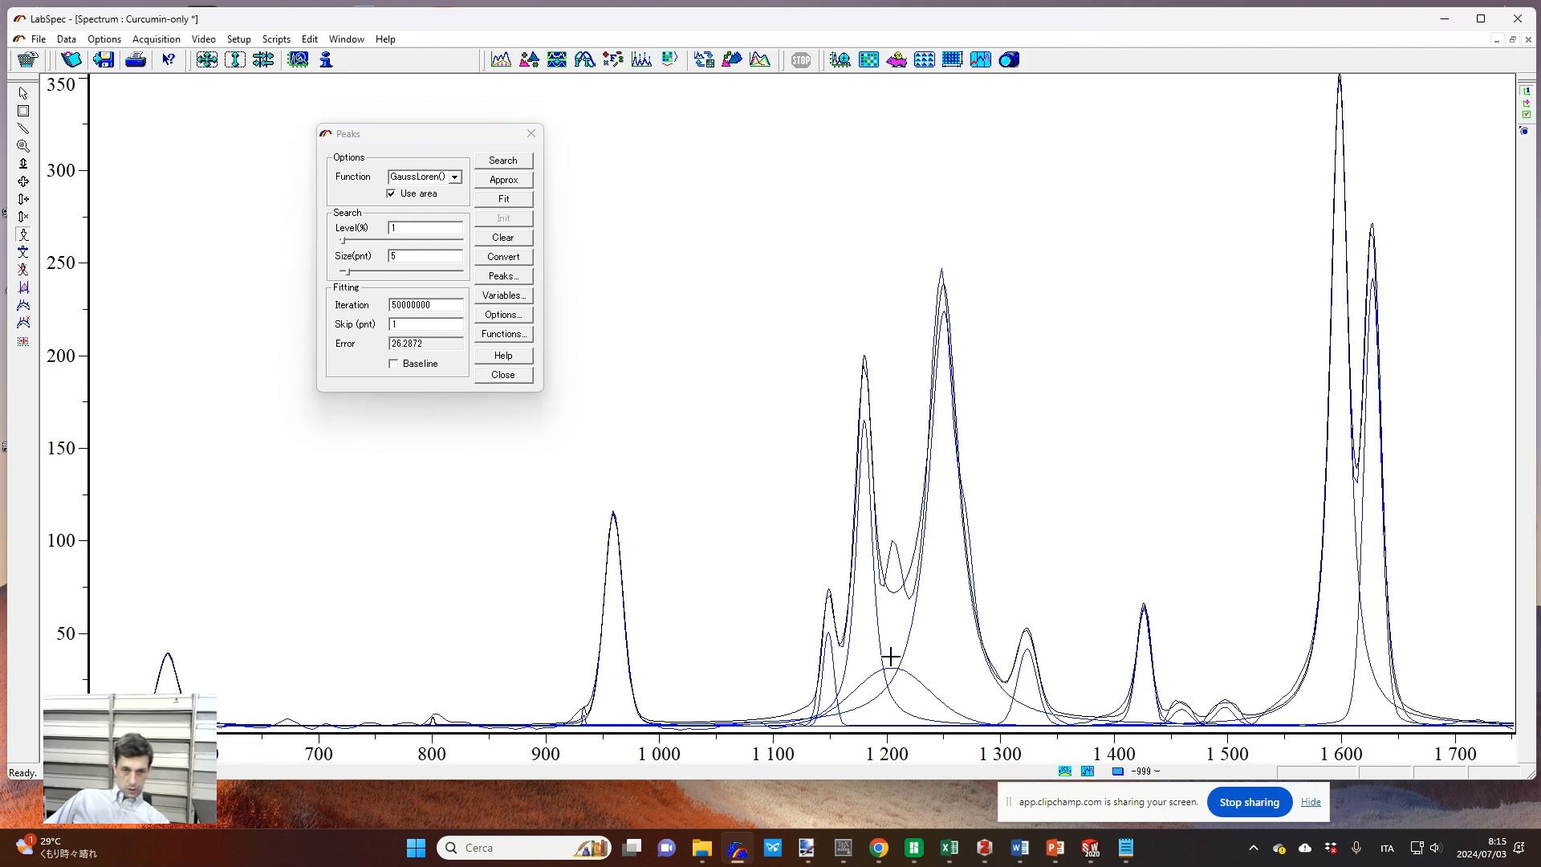
{"action": "left_click", "coordinate": [801, 706]}
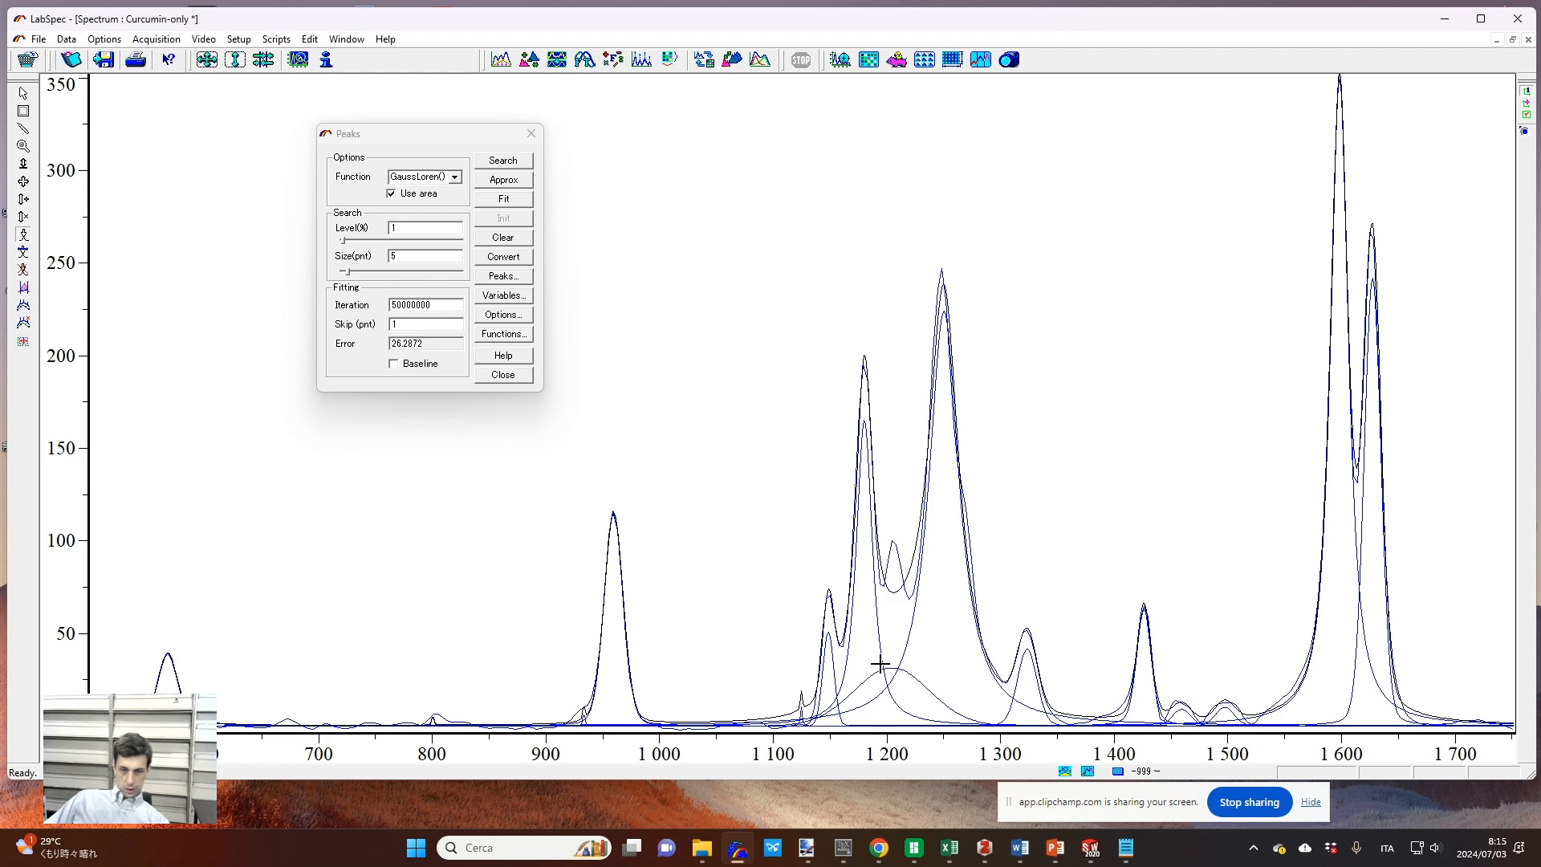
{"action": "key", "text": "ctrl+z"}
{"action": "left_click", "coordinate": [1285, 707]}
Step: Refit the extended set of peaks over and over to keep lowering the fitting error
{"action": "left_click", "coordinate": [504, 200]}
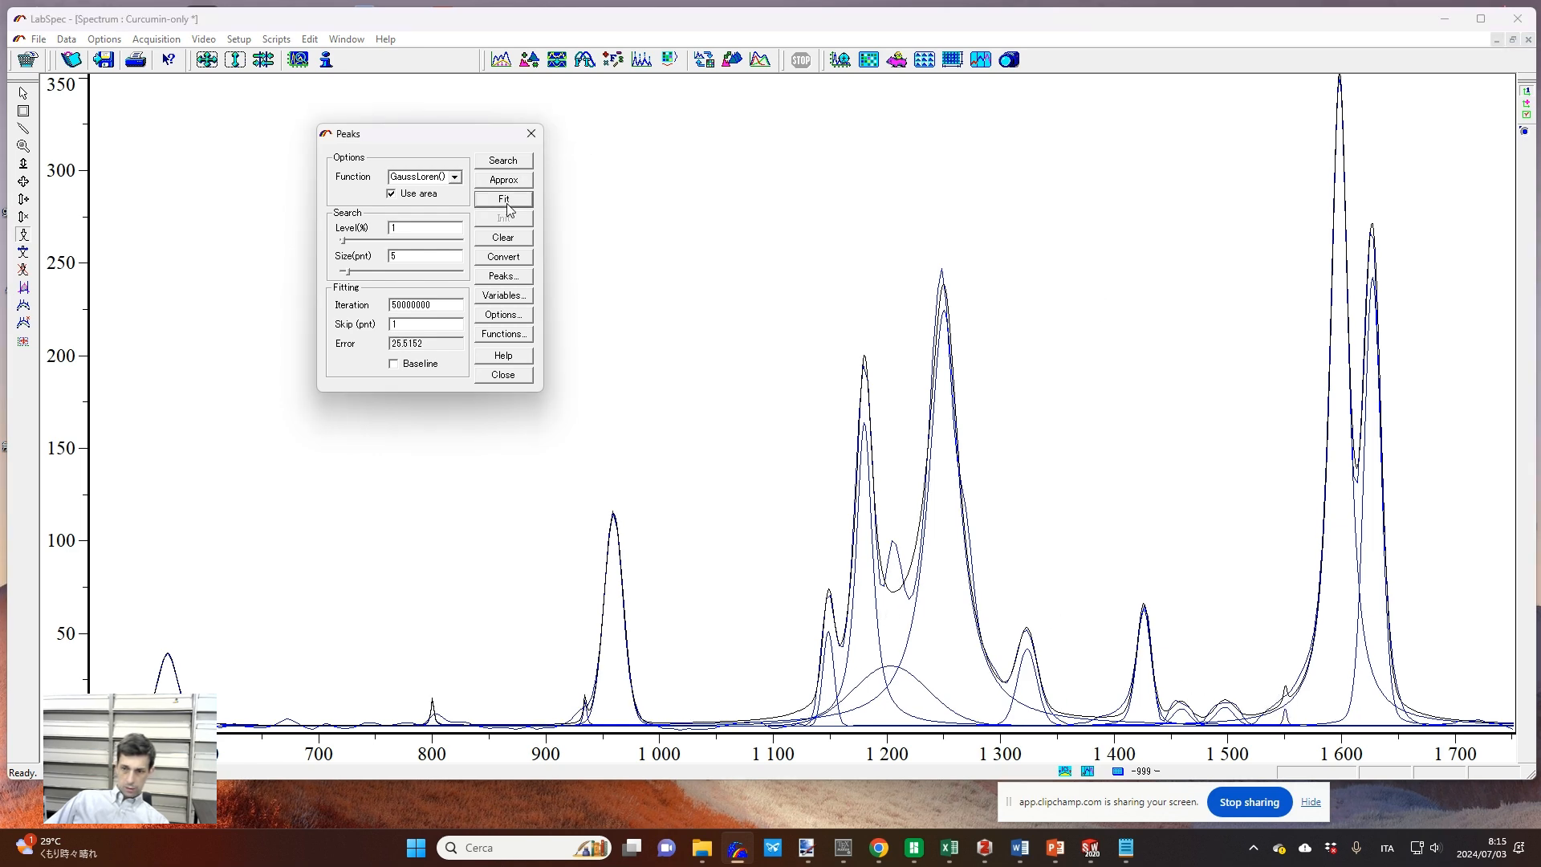
{"action": "left_click", "coordinate": [508, 204]}
{"action": "left_click", "coordinate": [507, 204]}
{"action": "left_click", "coordinate": [508, 204]}
{"action": "left_click", "coordinate": [508, 204]}
{"action": "left_click", "coordinate": [507, 204]}
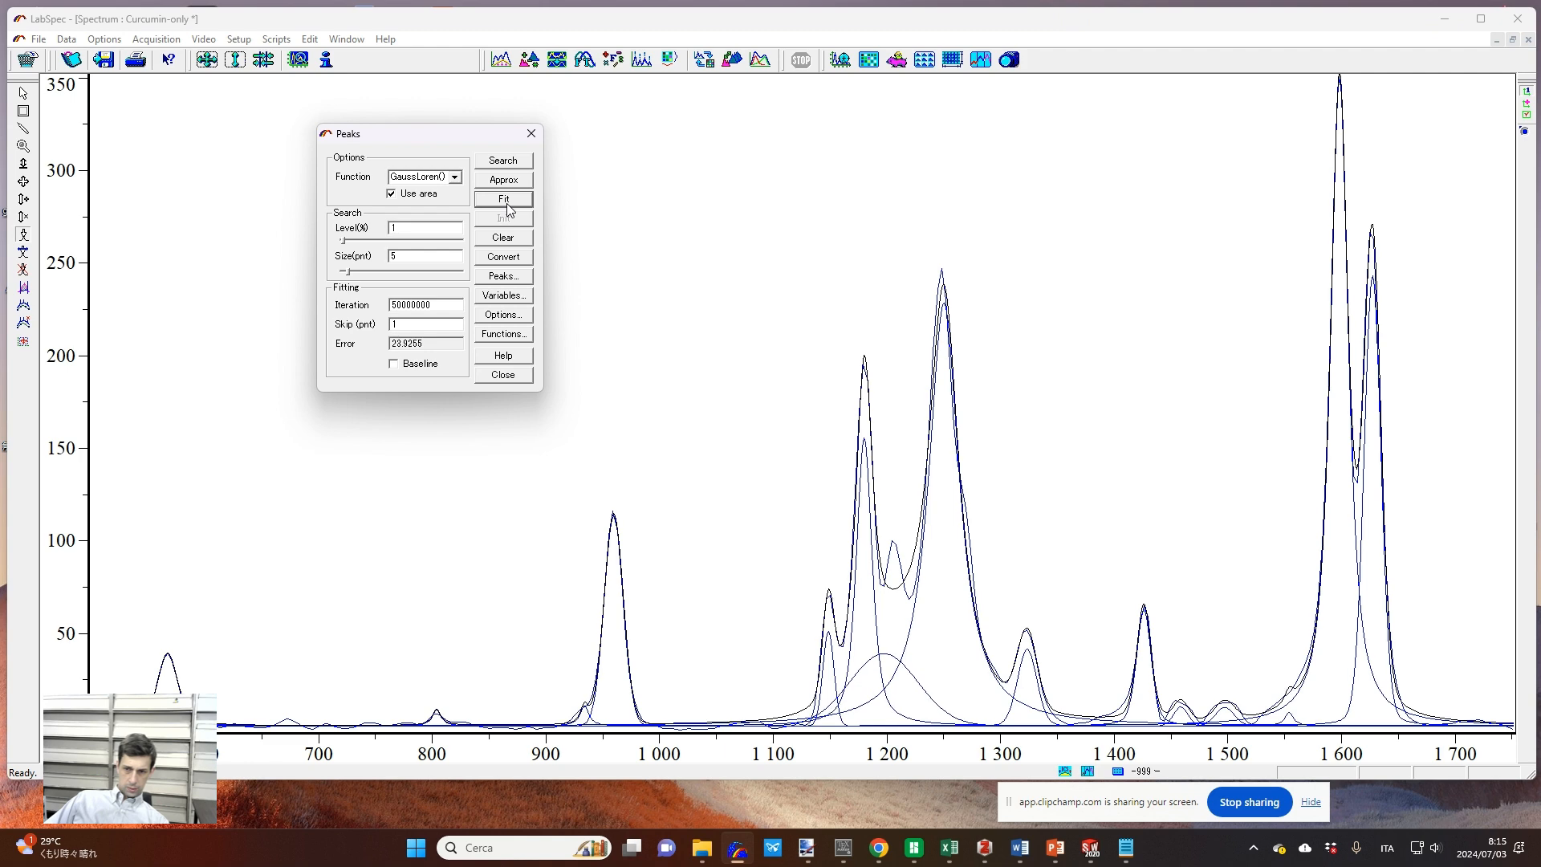
{"action": "left_click", "coordinate": [508, 204]}
{"action": "left_click", "coordinate": [508, 204]}
{"action": "left_click", "coordinate": [507, 204]}
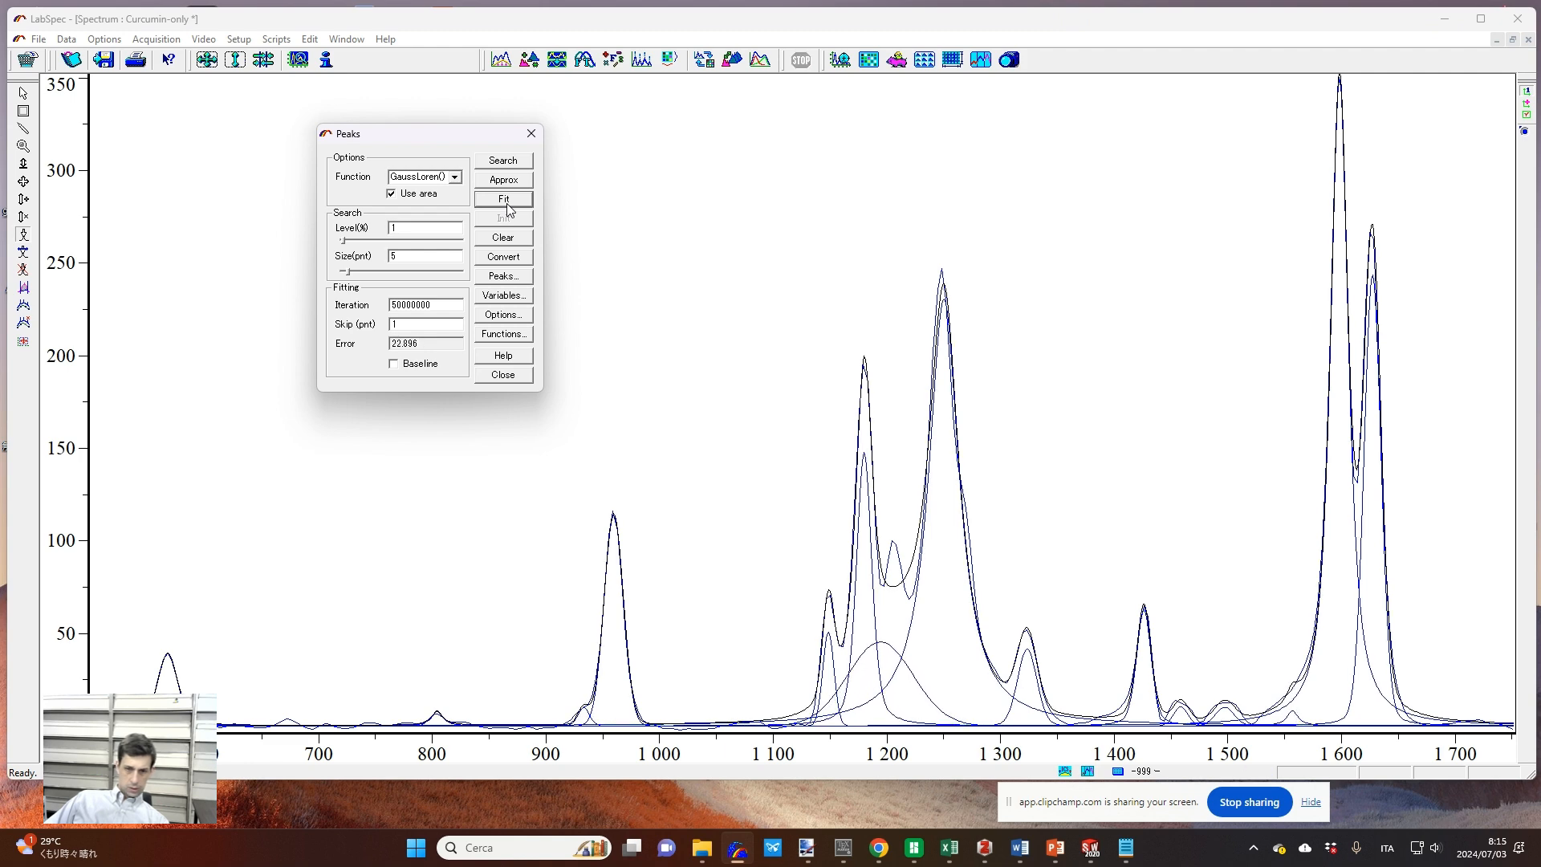
{"action": "left_click", "coordinate": [507, 204]}
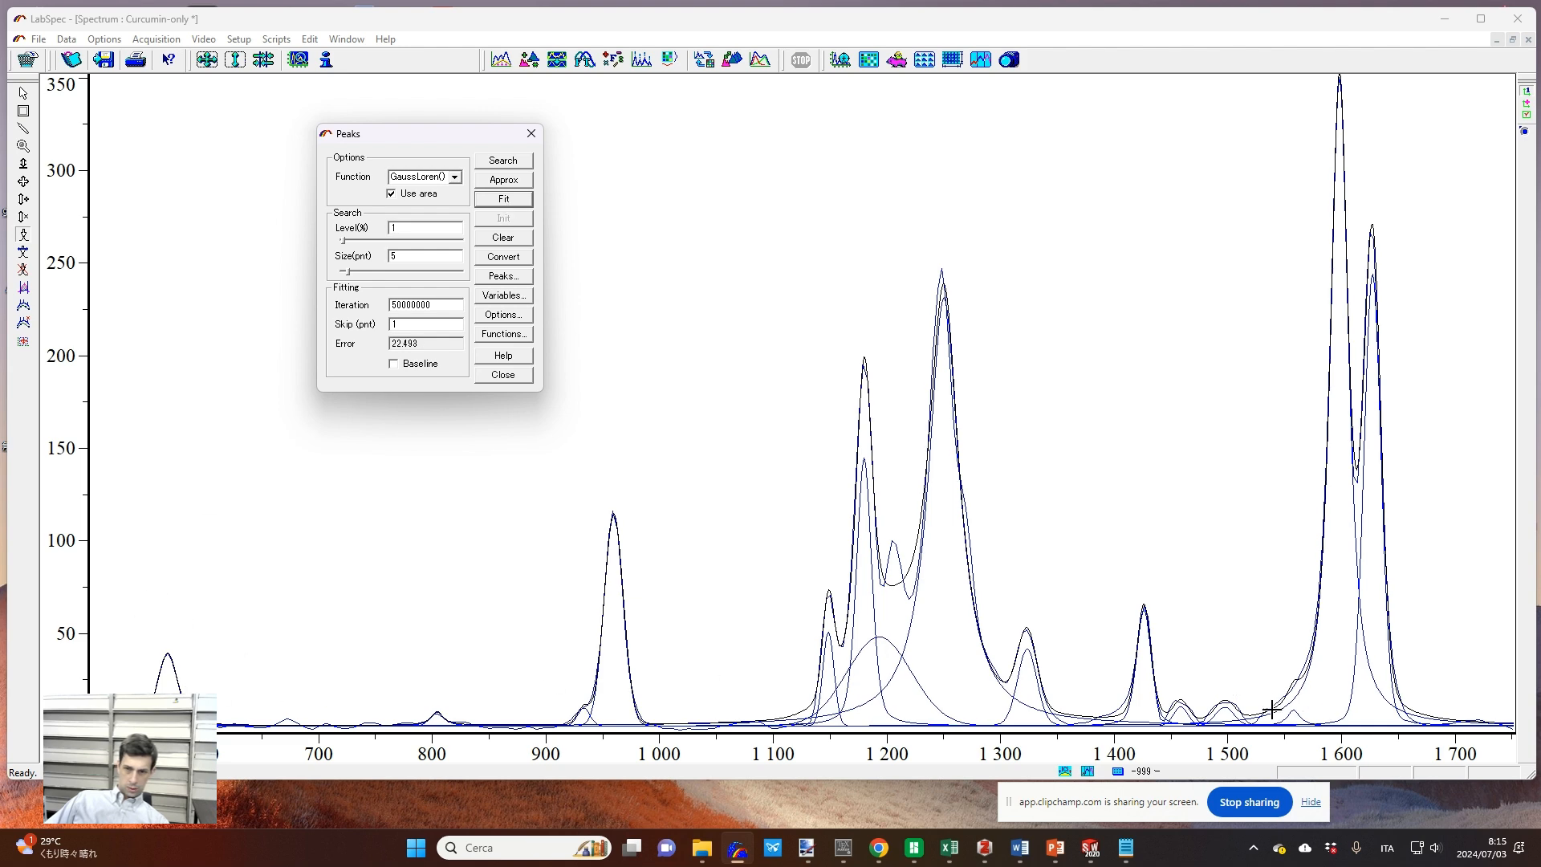
{"action": "left_click", "coordinate": [508, 204]}
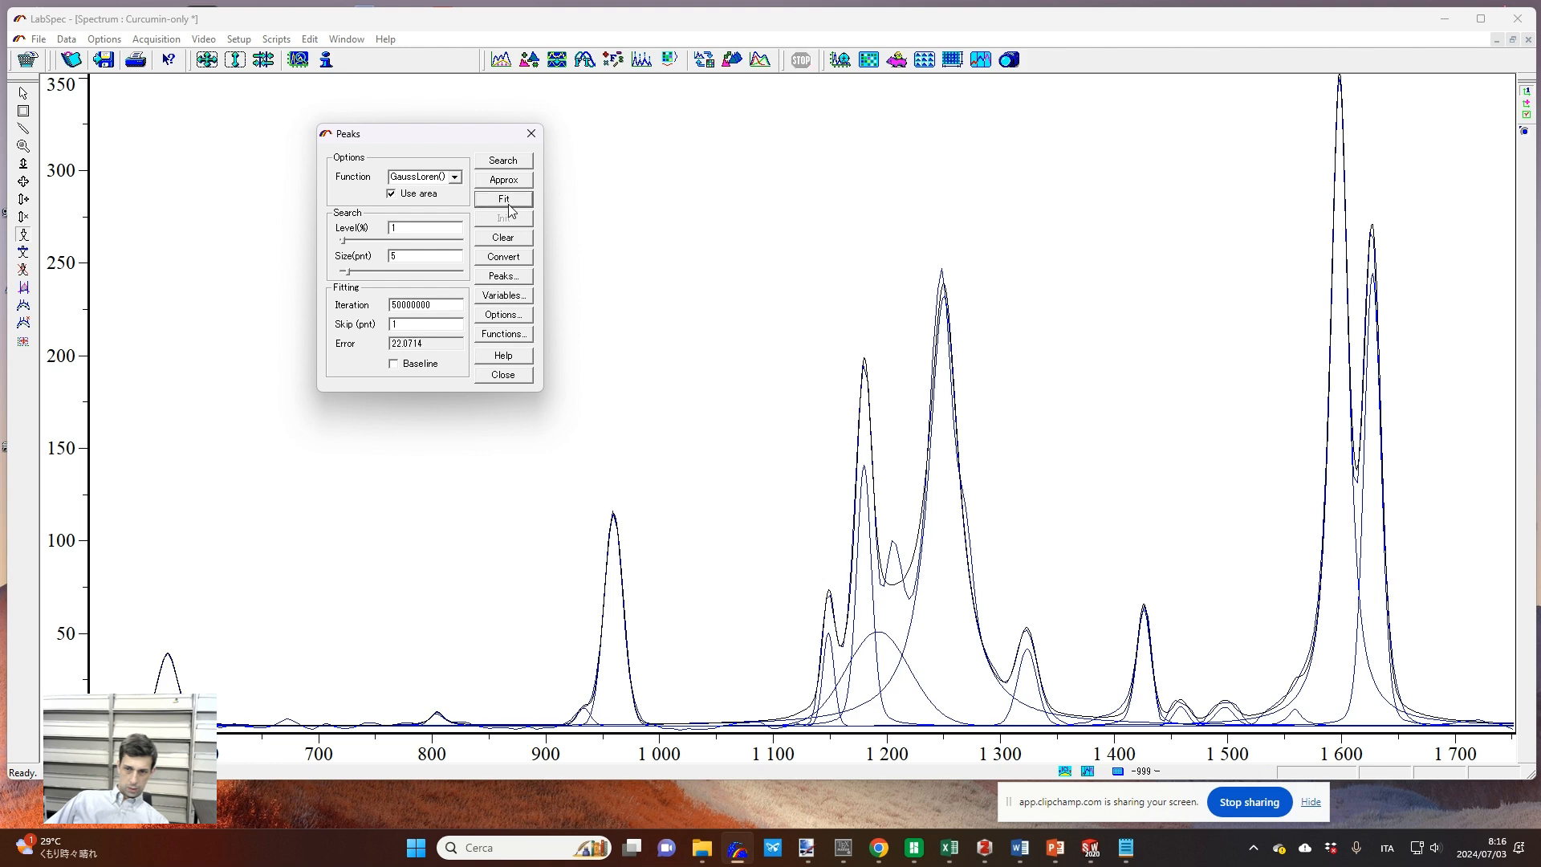
{"action": "left_click", "coordinate": [508, 204]}
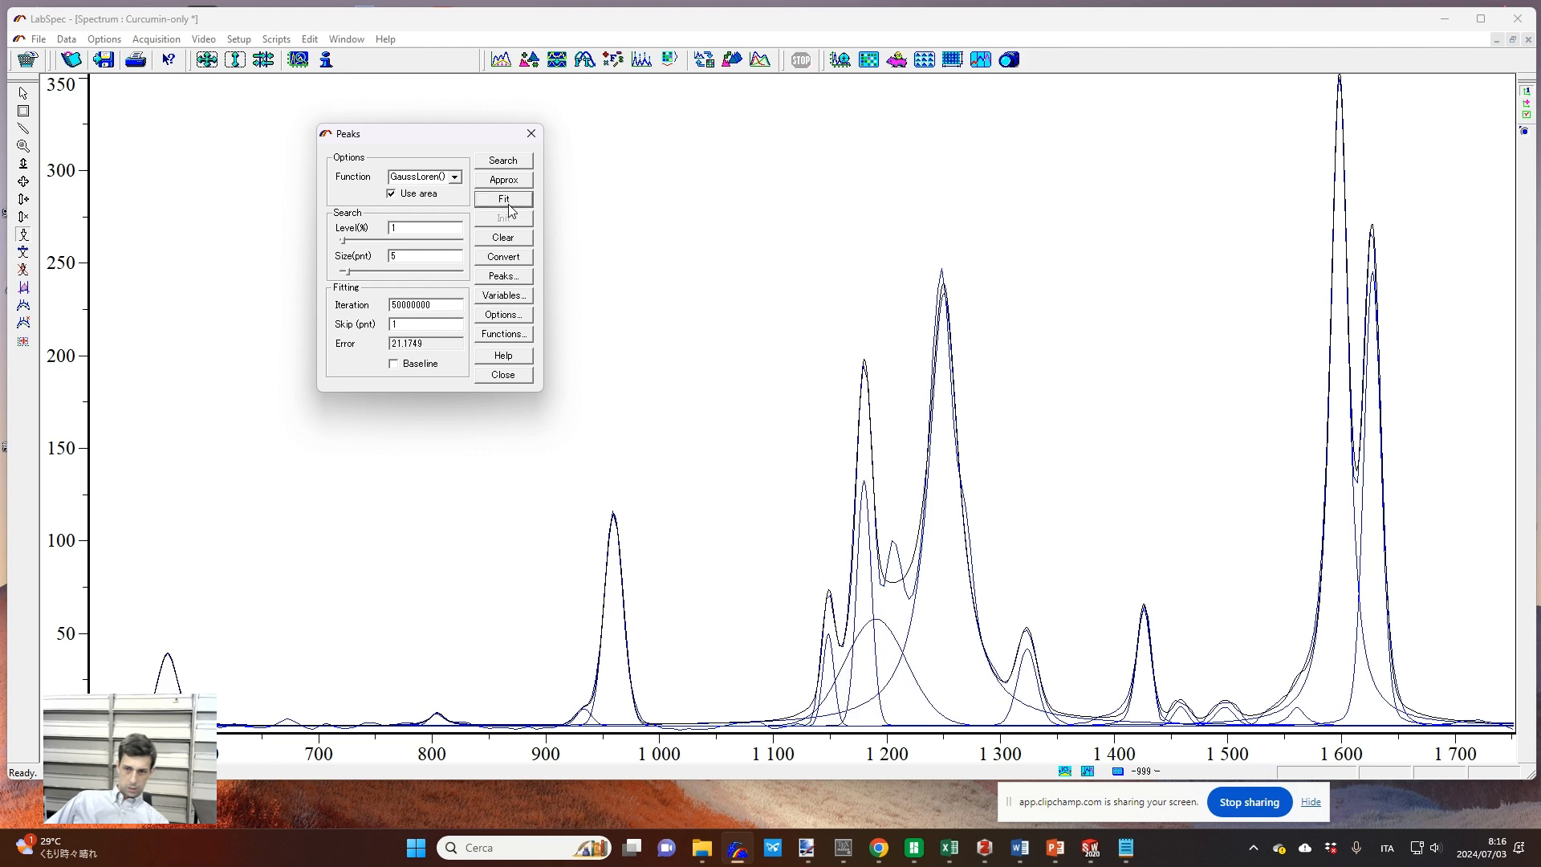
{"action": "left_click", "coordinate": [508, 204]}
{"action": "left_click", "coordinate": [508, 204]}
{"action": "left_click", "coordinate": [508, 204]}
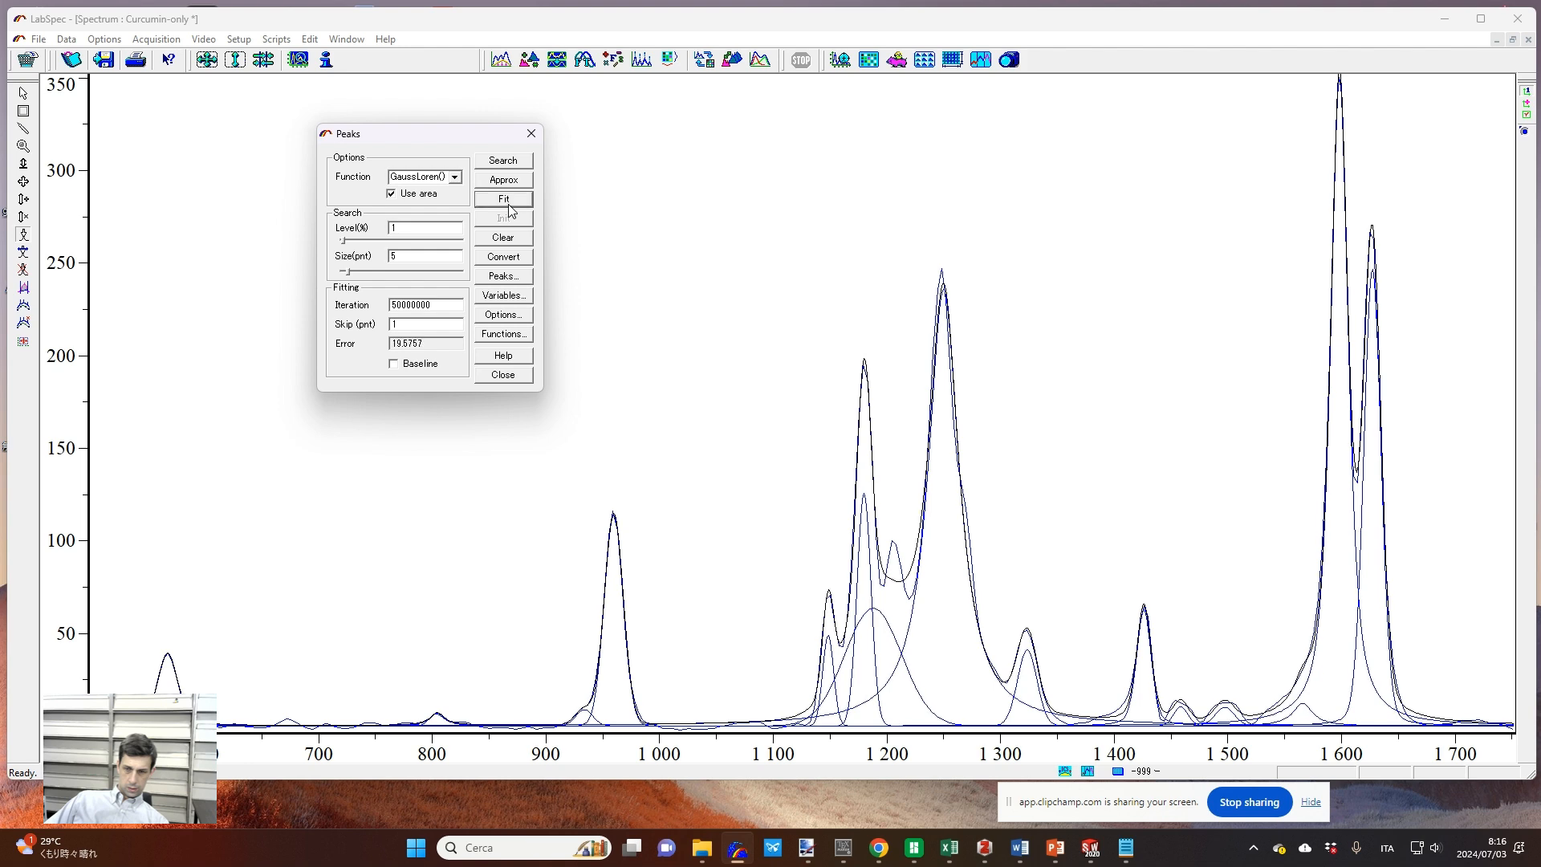
{"action": "left_click", "coordinate": [508, 204]}
{"action": "left_click", "coordinate": [508, 204]}
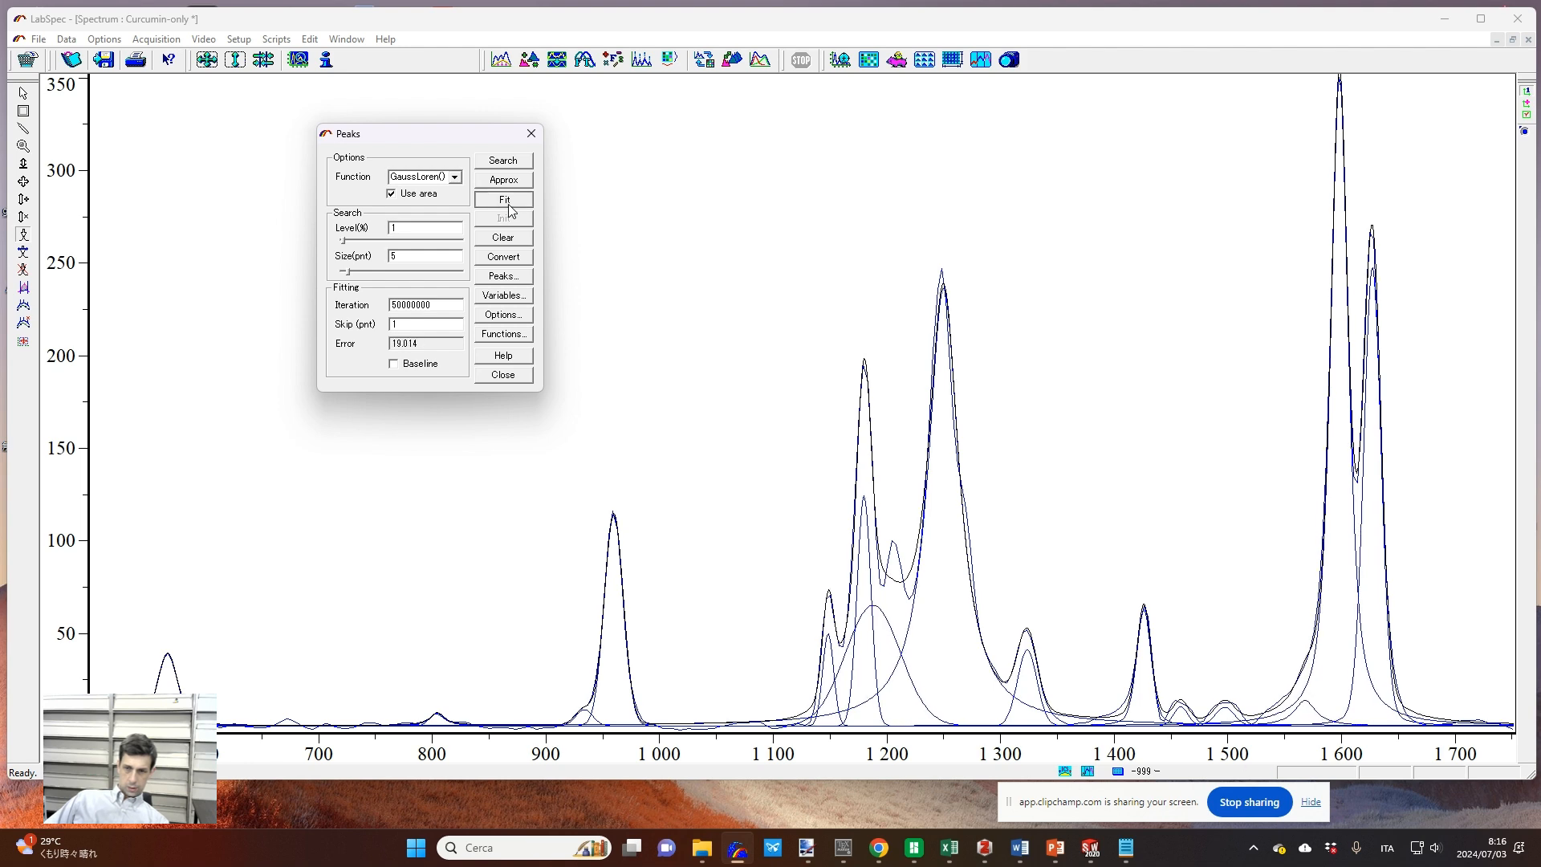
{"action": "left_click", "coordinate": [508, 204]}
{"action": "left_click", "coordinate": [508, 204]}
{"action": "left_click", "coordinate": [508, 204]}
{"action": "left_click", "coordinate": [508, 204]}
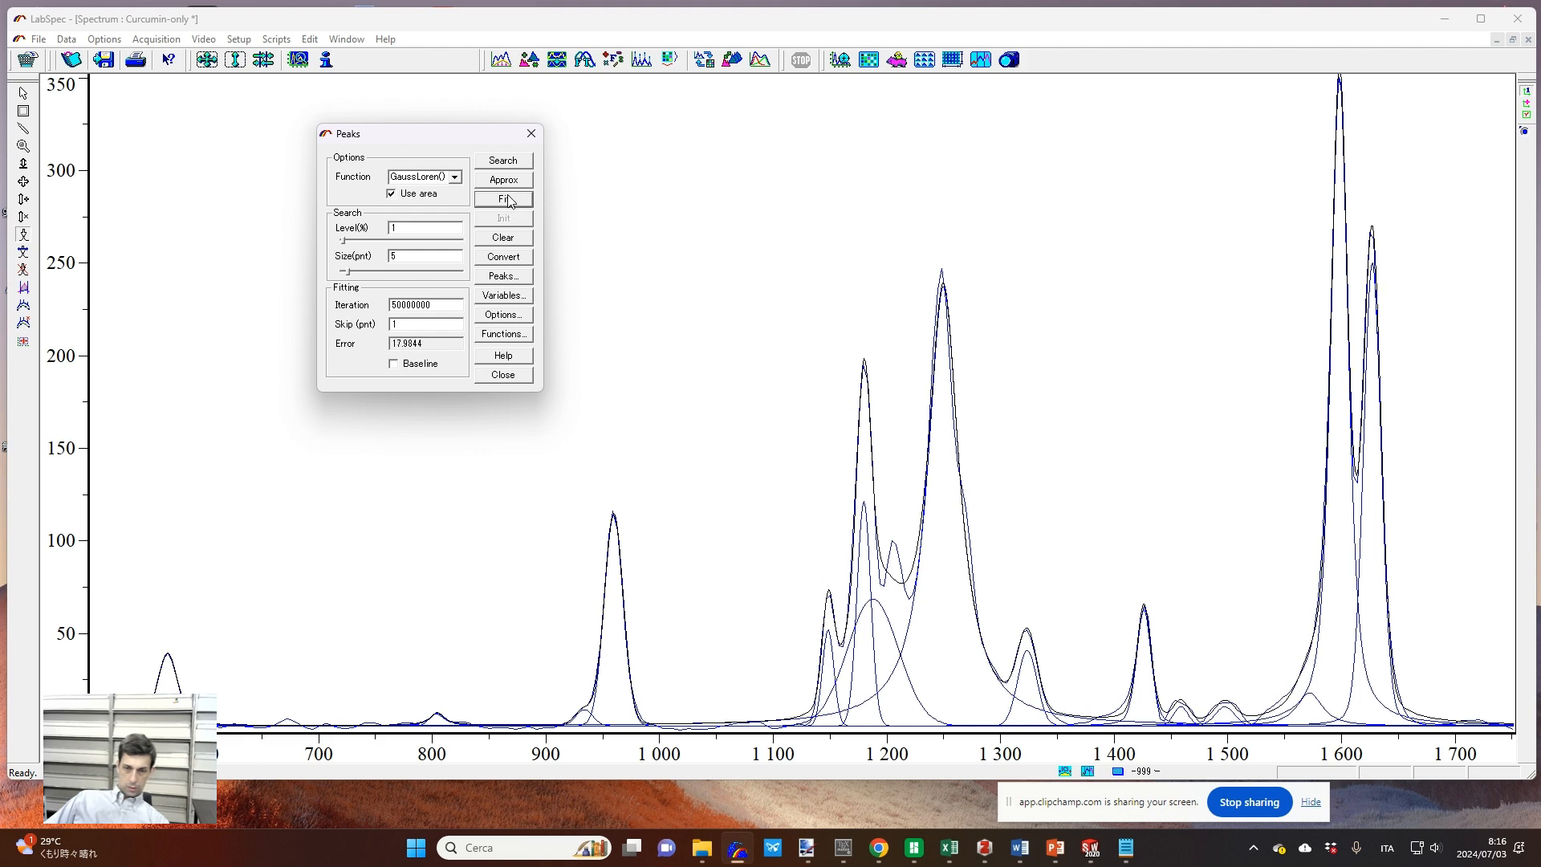
Step: Keep rerunning the GaussLoren() fit on the current peaks to reduce the error further
{"action": "left_click", "coordinate": [508, 204]}
{"action": "left_click", "coordinate": [508, 204]}
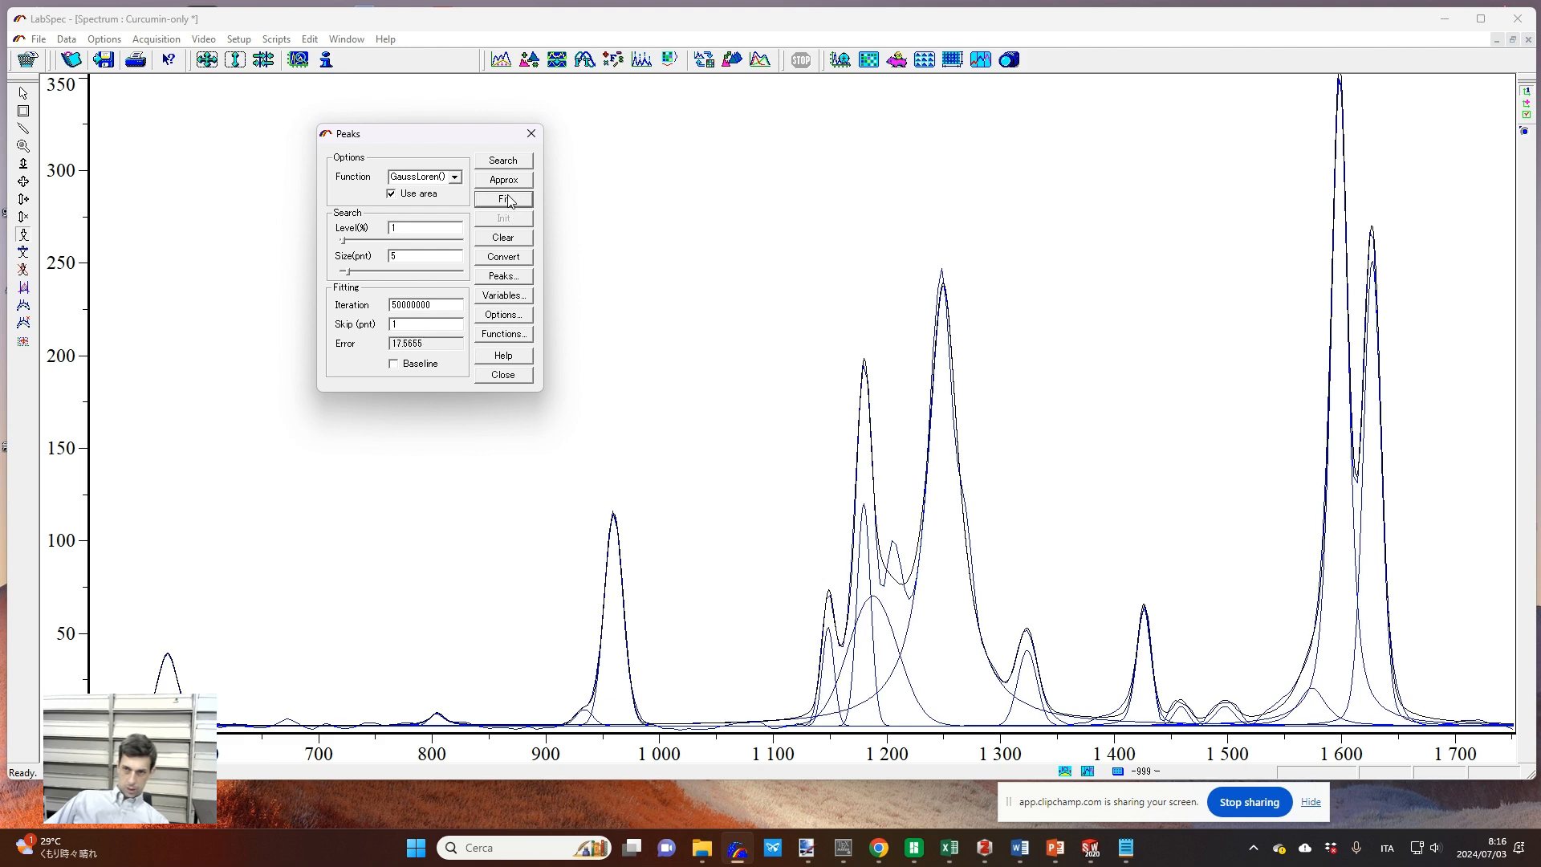
{"action": "left_click", "coordinate": [508, 204]}
{"action": "left_click", "coordinate": [509, 201]}
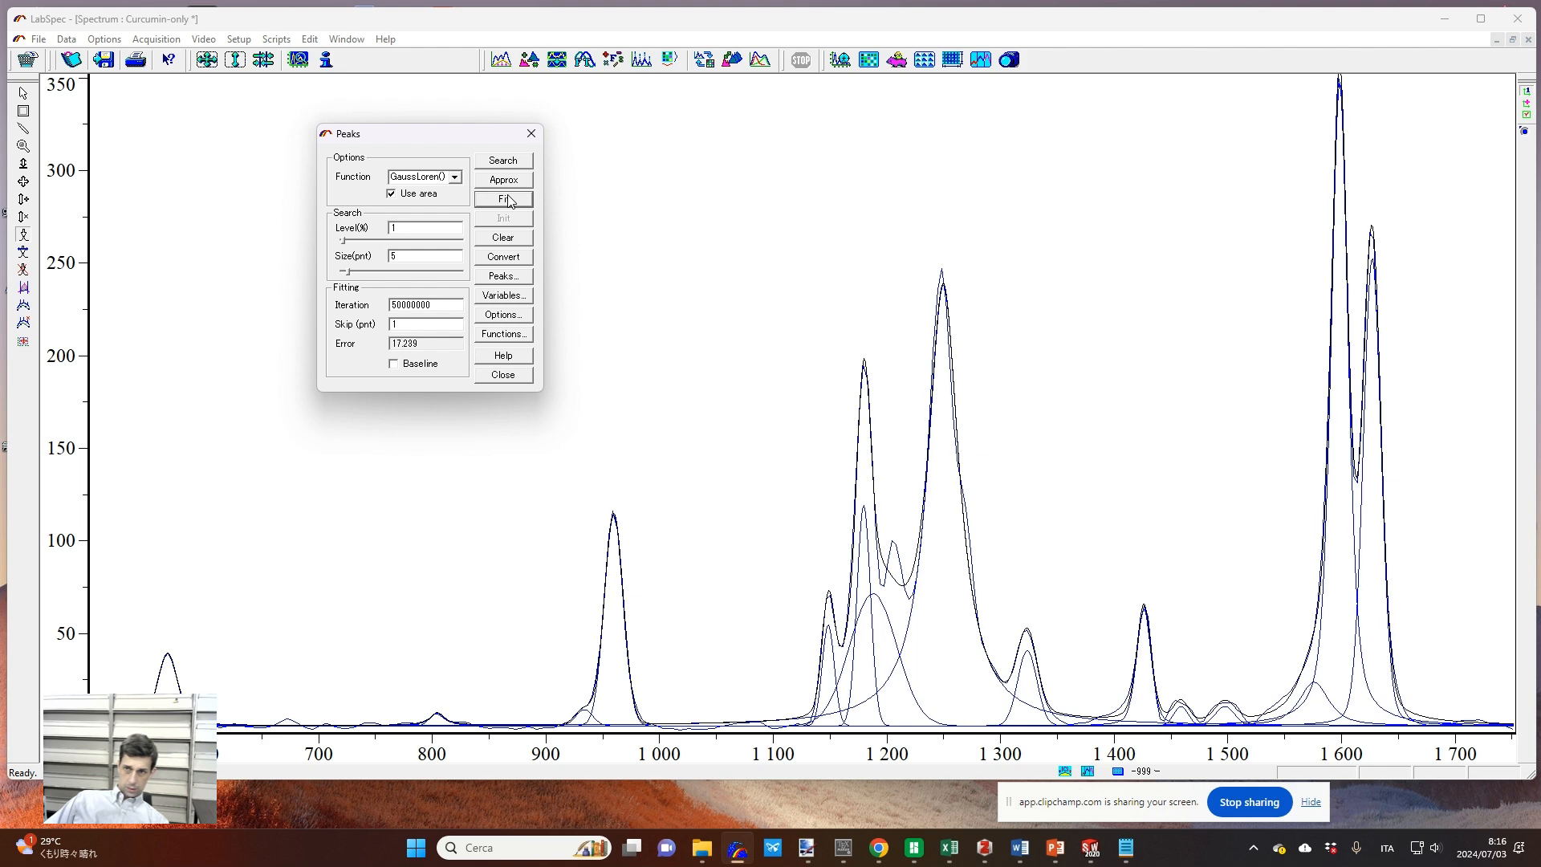
{"action": "left_click", "coordinate": [509, 202]}
{"action": "left_click", "coordinate": [509, 201]}
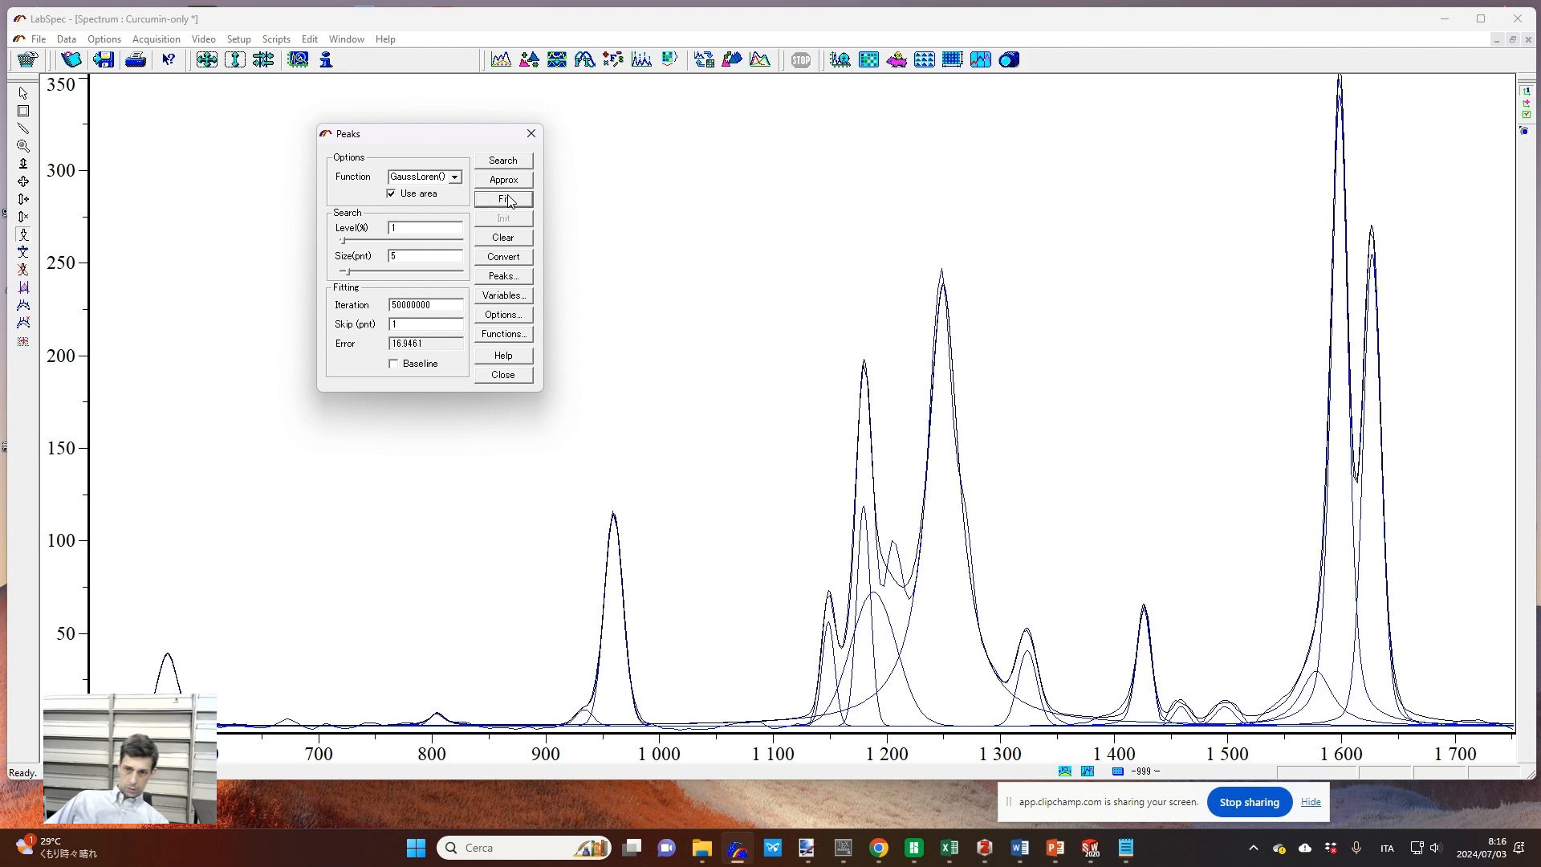
{"action": "left_click", "coordinate": [508, 202]}
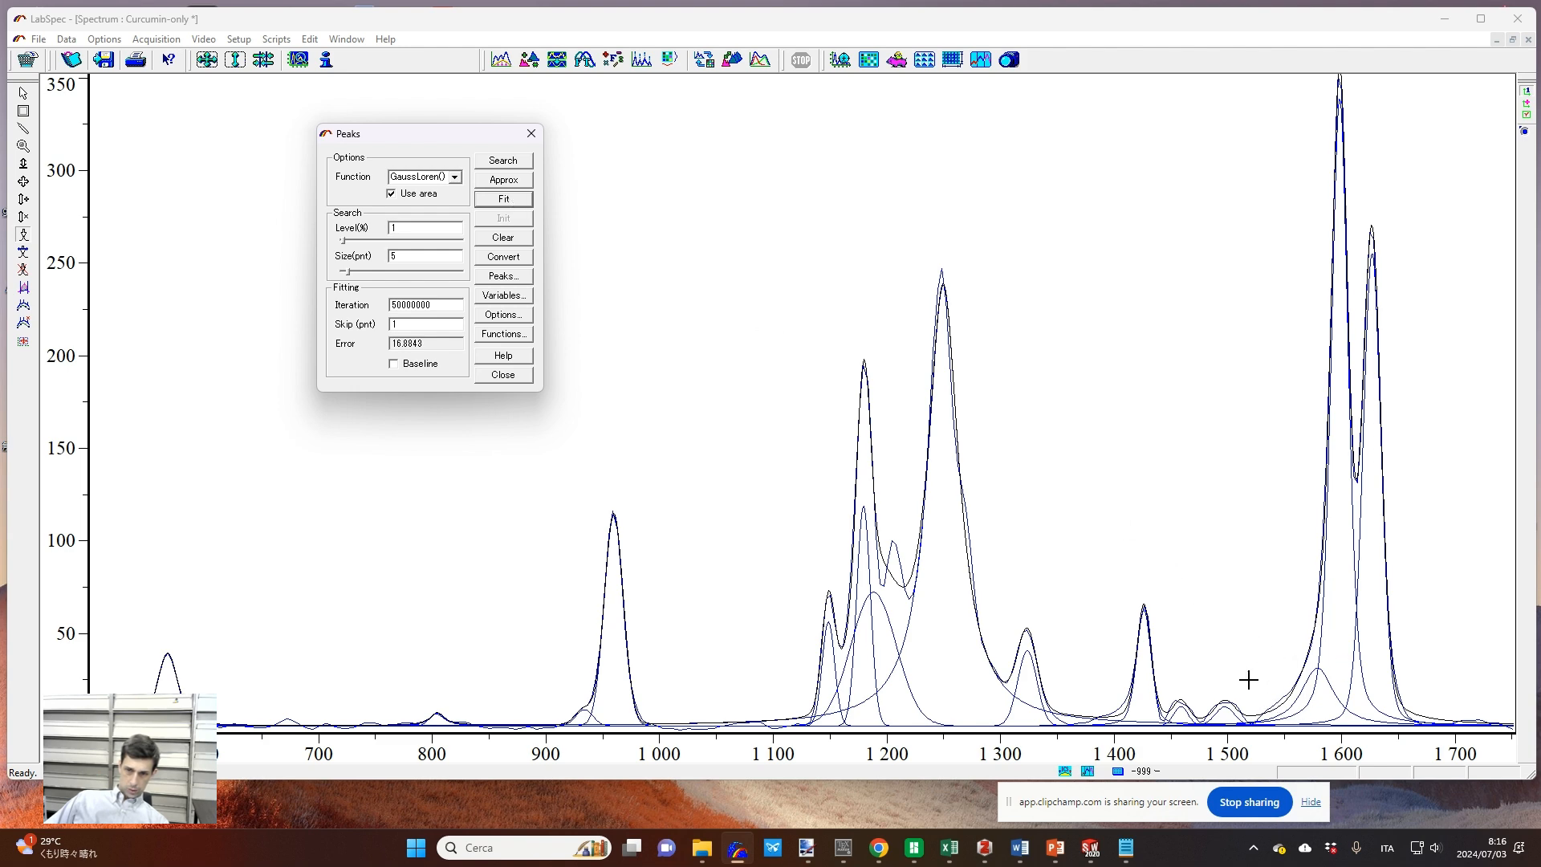
Step: Add a small peak at about 1547 and refit the whole peak set repeatedly
{"action": "left_click", "coordinate": [1280, 708]}
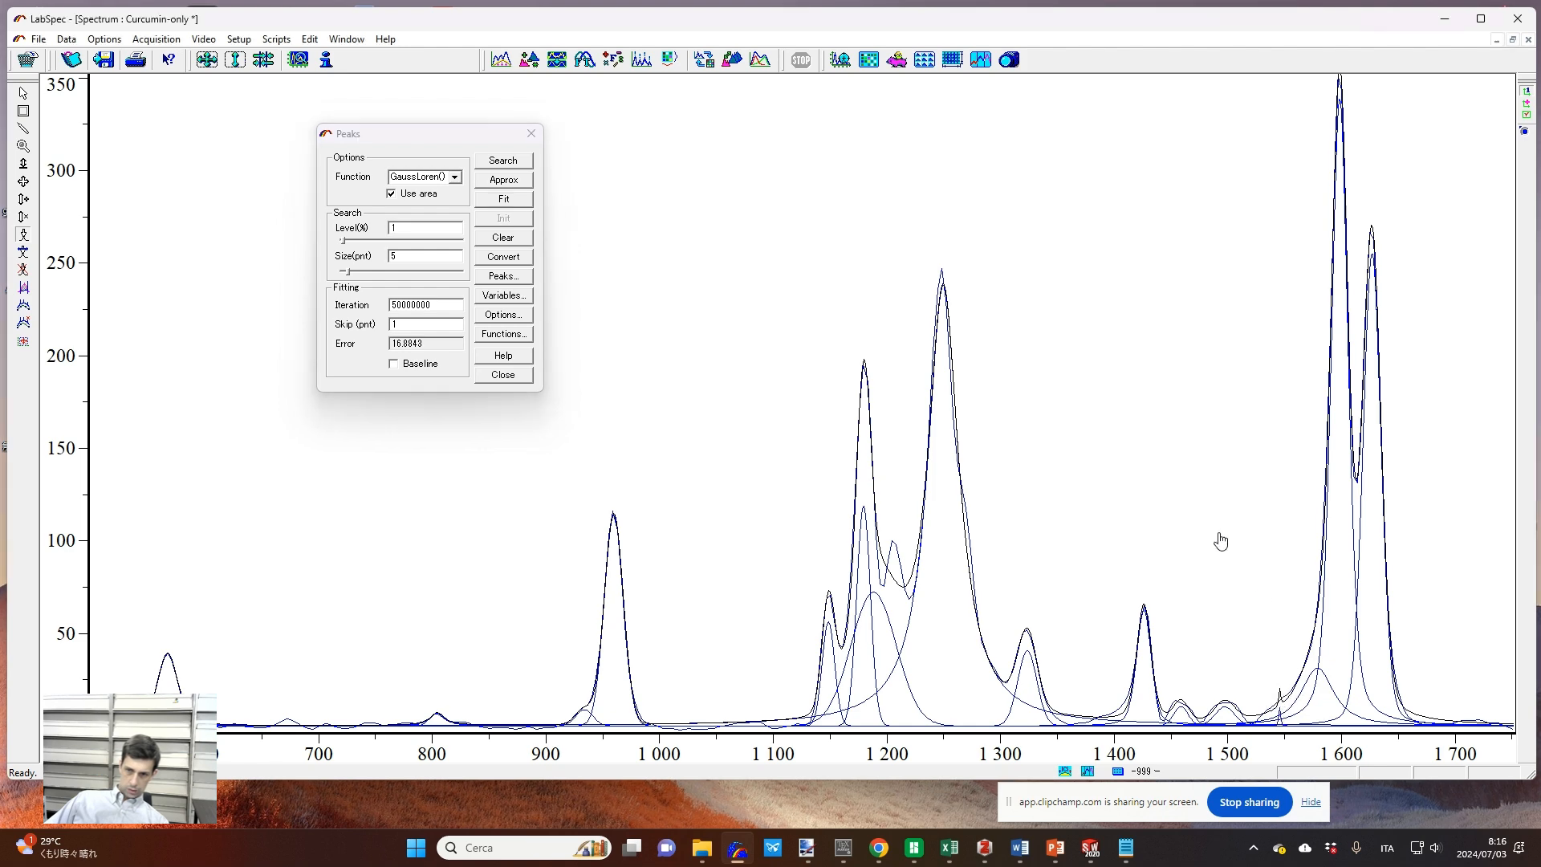
{"action": "left_click", "coordinate": [498, 200]}
{"action": "left_click", "coordinate": [500, 201]}
{"action": "left_click", "coordinate": [499, 200]}
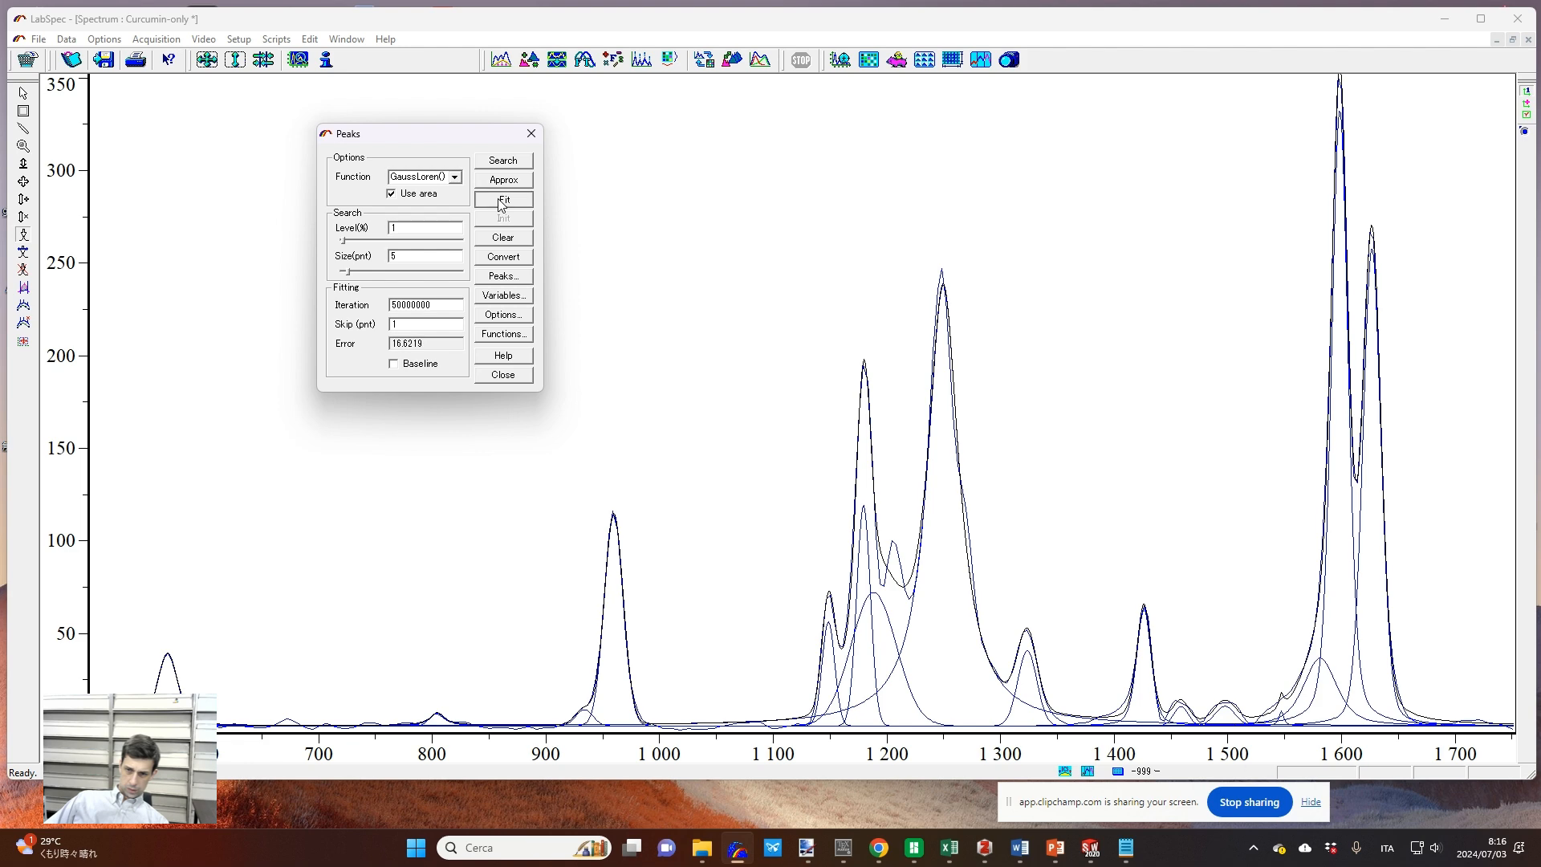
{"action": "left_click", "coordinate": [499, 201]}
{"action": "left_click", "coordinate": [498, 201]}
{"action": "left_click", "coordinate": [499, 201]}
{"action": "left_click", "coordinate": [498, 200]}
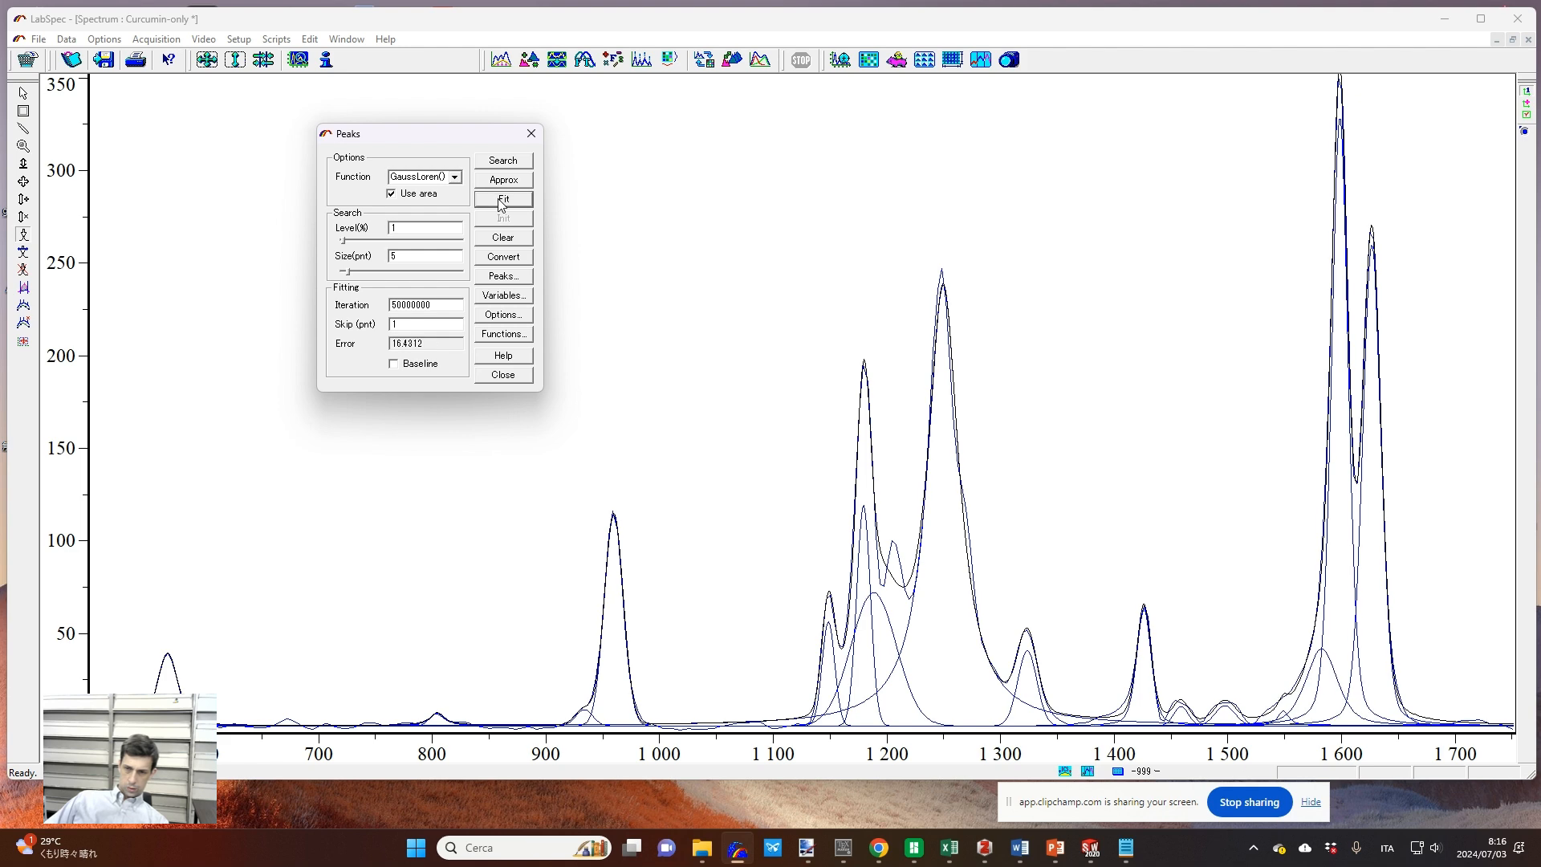
{"action": "left_click", "coordinate": [498, 201]}
{"action": "left_click", "coordinate": [499, 200]}
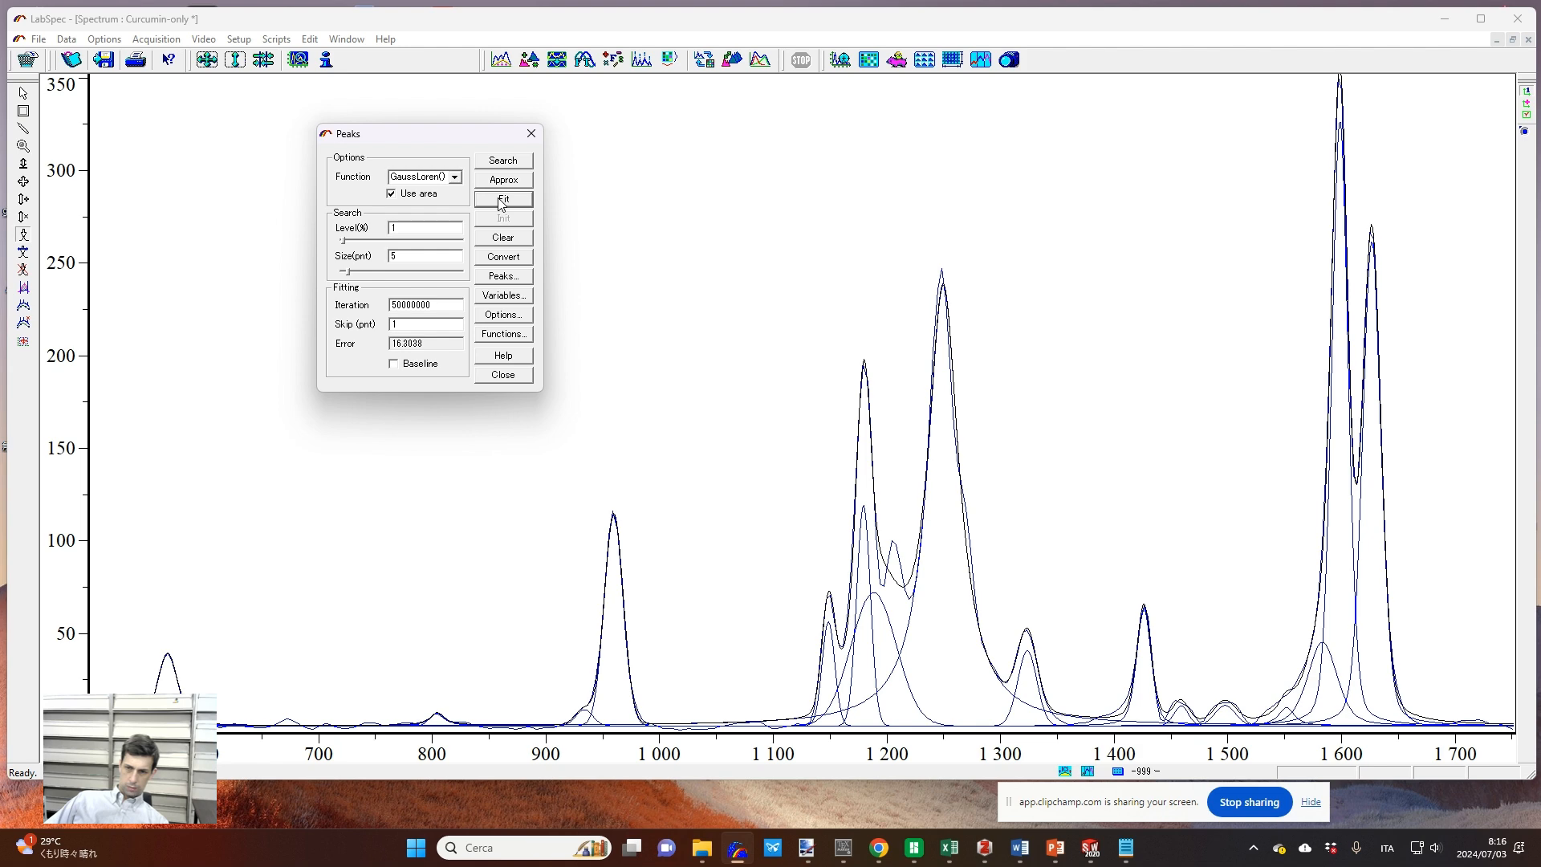
{"action": "left_click", "coordinate": [499, 200]}
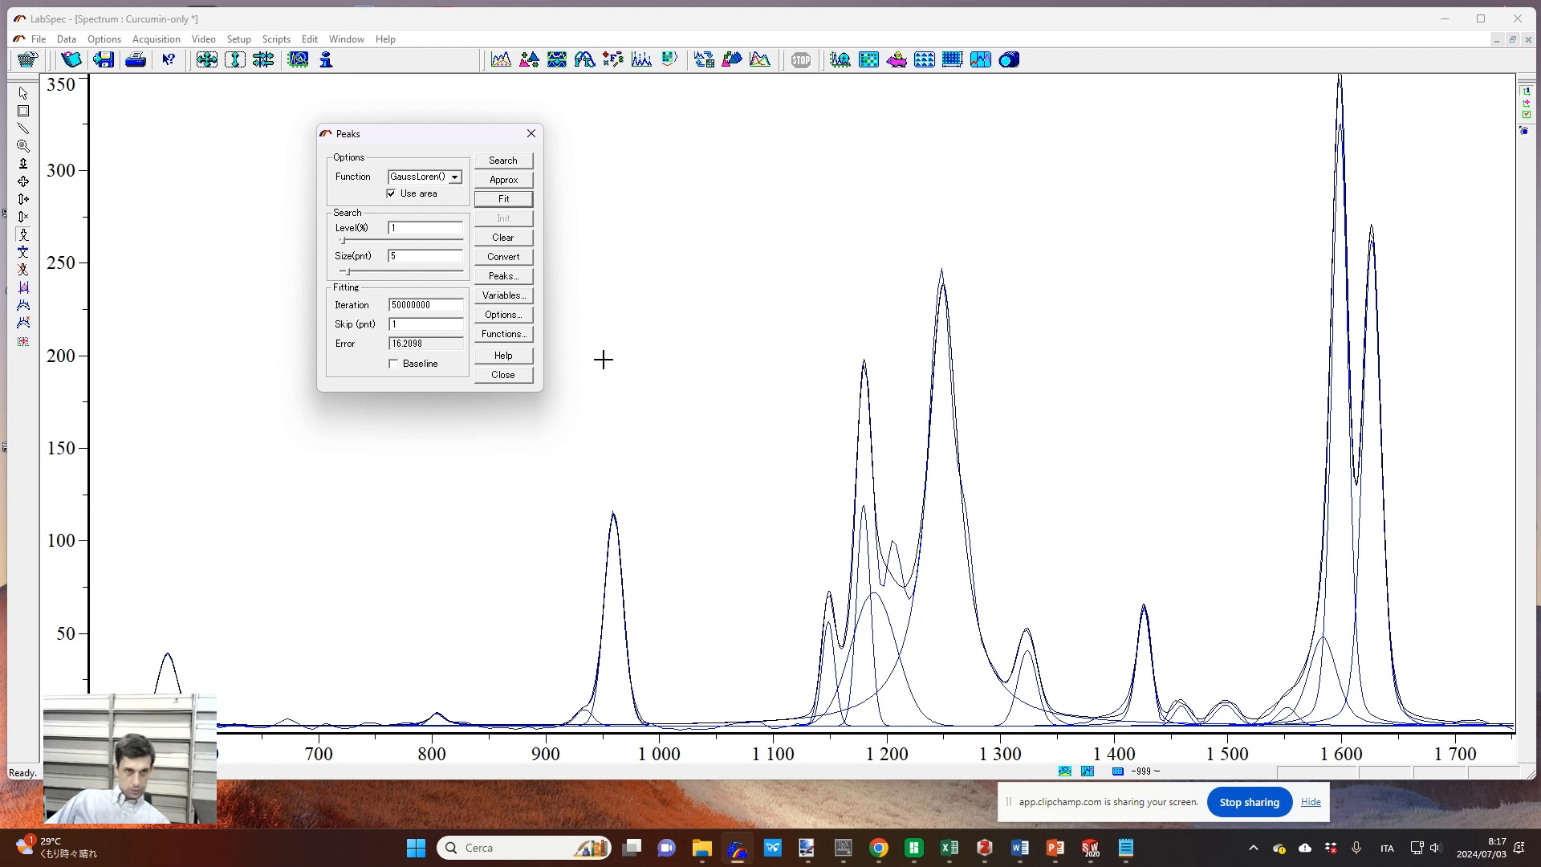
Step: Replace the broad peak at about 1190 with one on the shoulder at about 1205, adjusting its height and width to the spectrum
{"action": "left_click", "coordinate": [23, 270]}
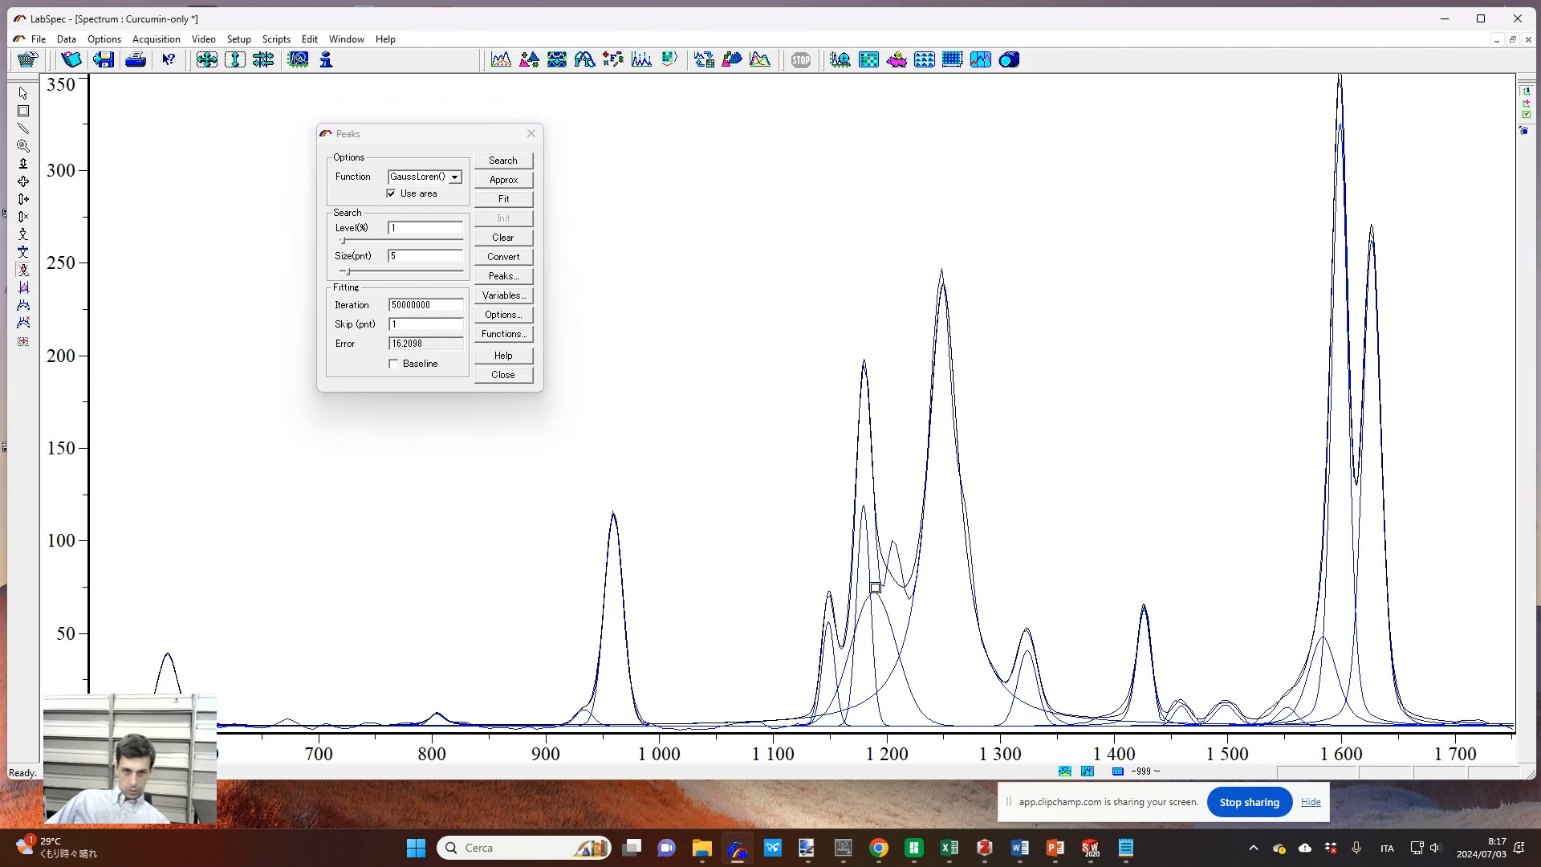
{"action": "left_click", "coordinate": [875, 595]}
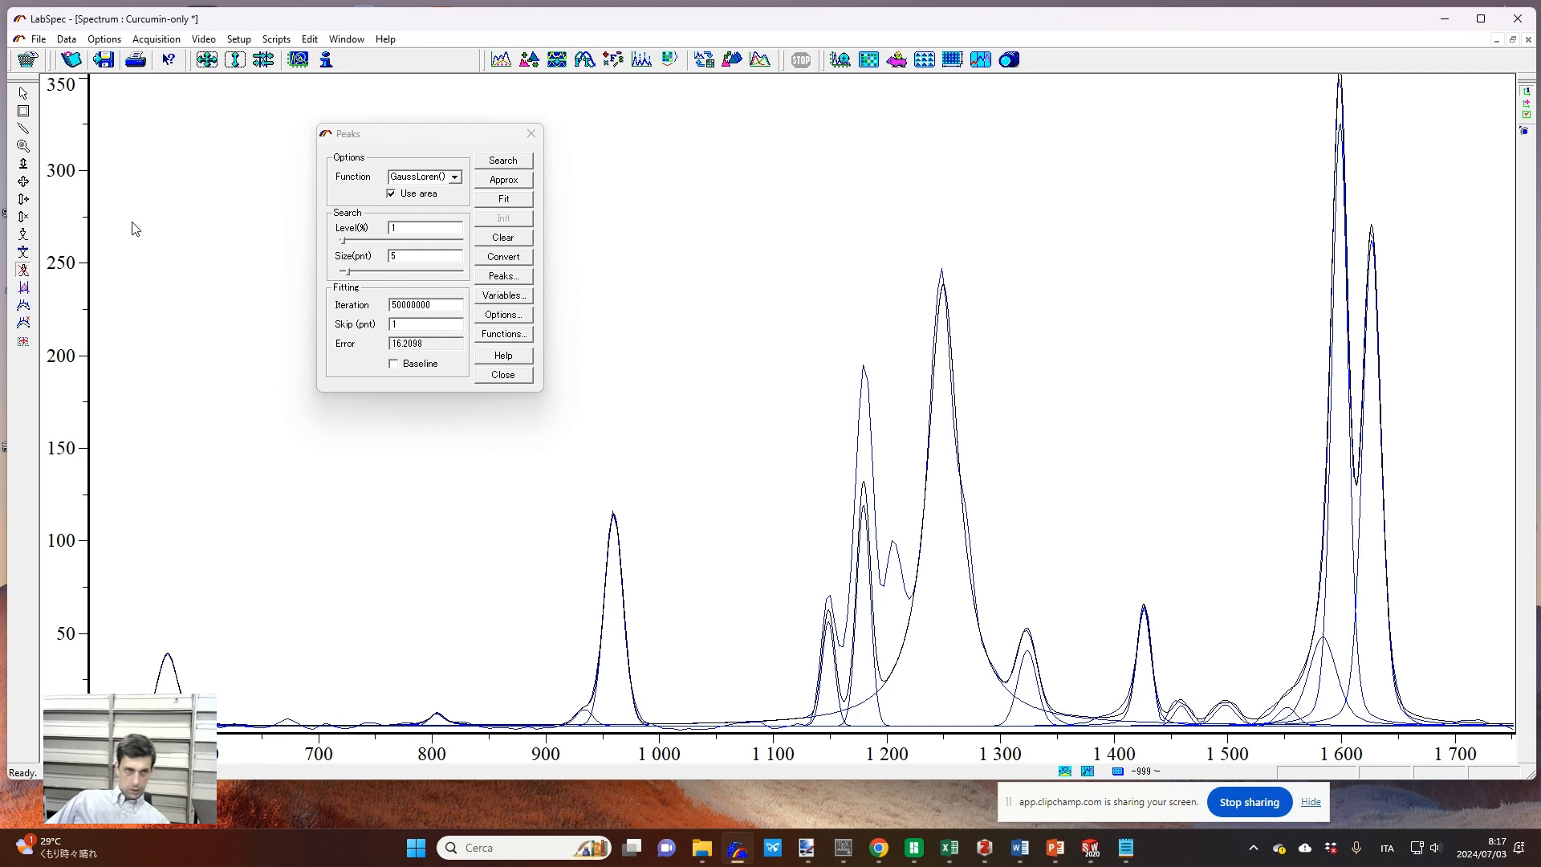
{"action": "left_click", "coordinate": [23, 234]}
{"action": "left_click", "coordinate": [890, 652]}
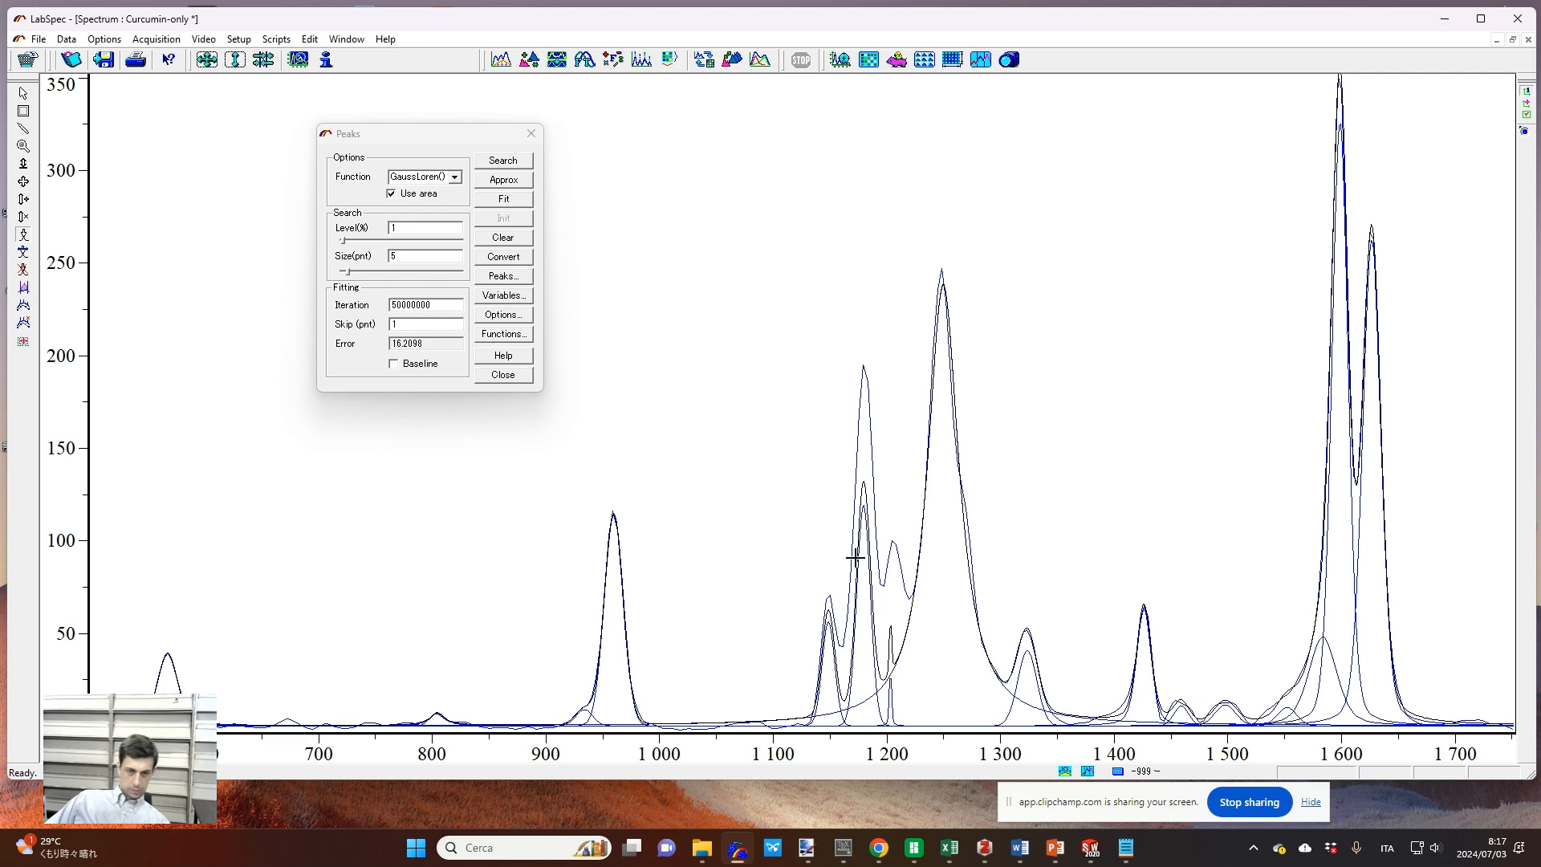
{"action": "left_click", "coordinate": [23, 251]}
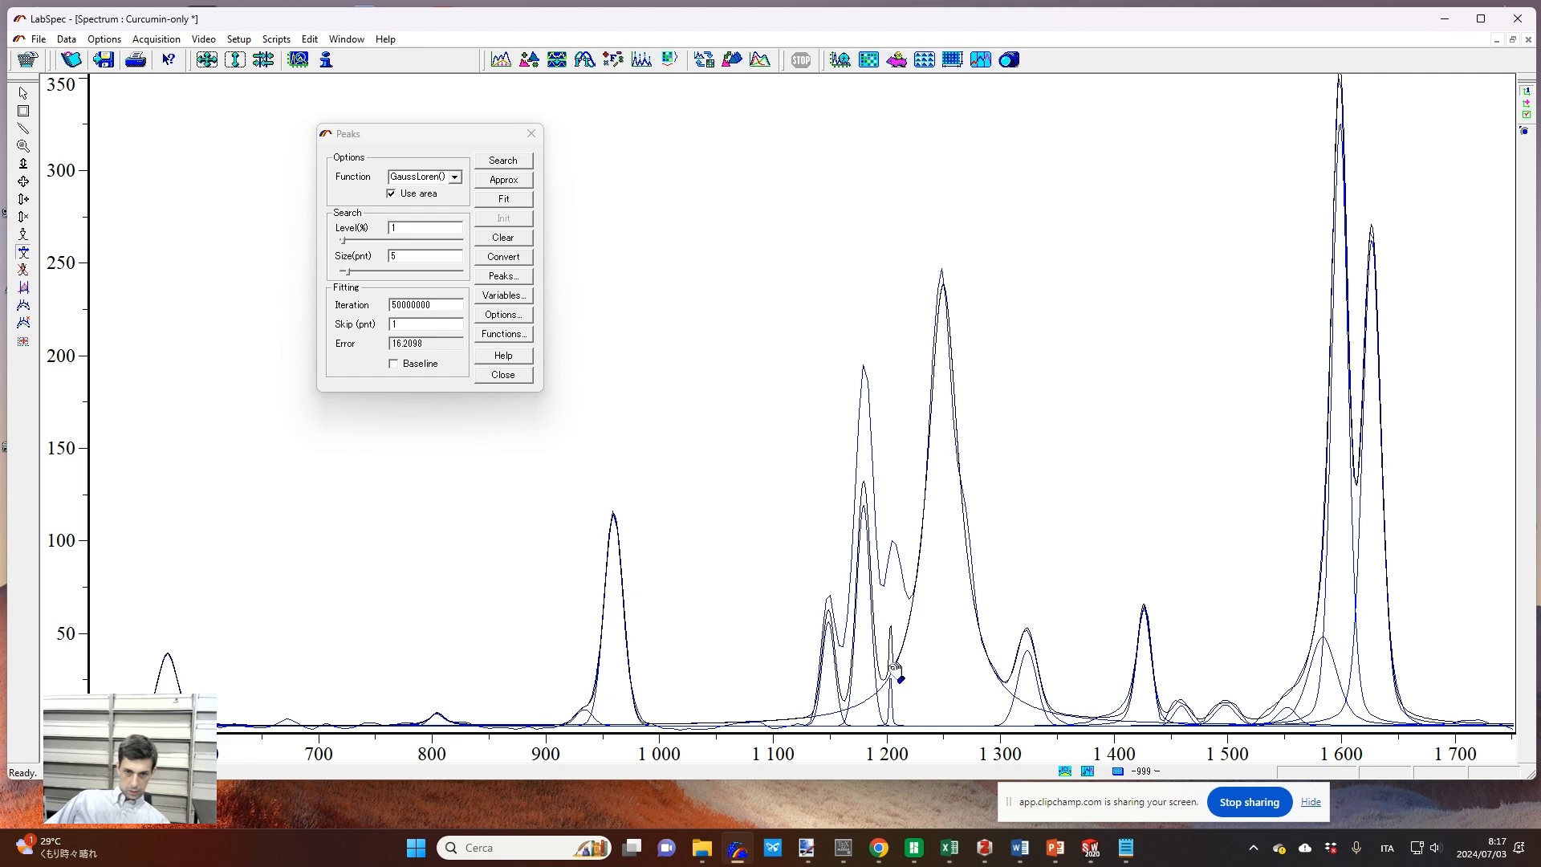
{"action": "left_click_drag", "start_coordinate": [888, 652], "coordinate": [898, 609]}
{"action": "left_click_drag", "start_coordinate": [903, 695], "coordinate": [921, 701]}
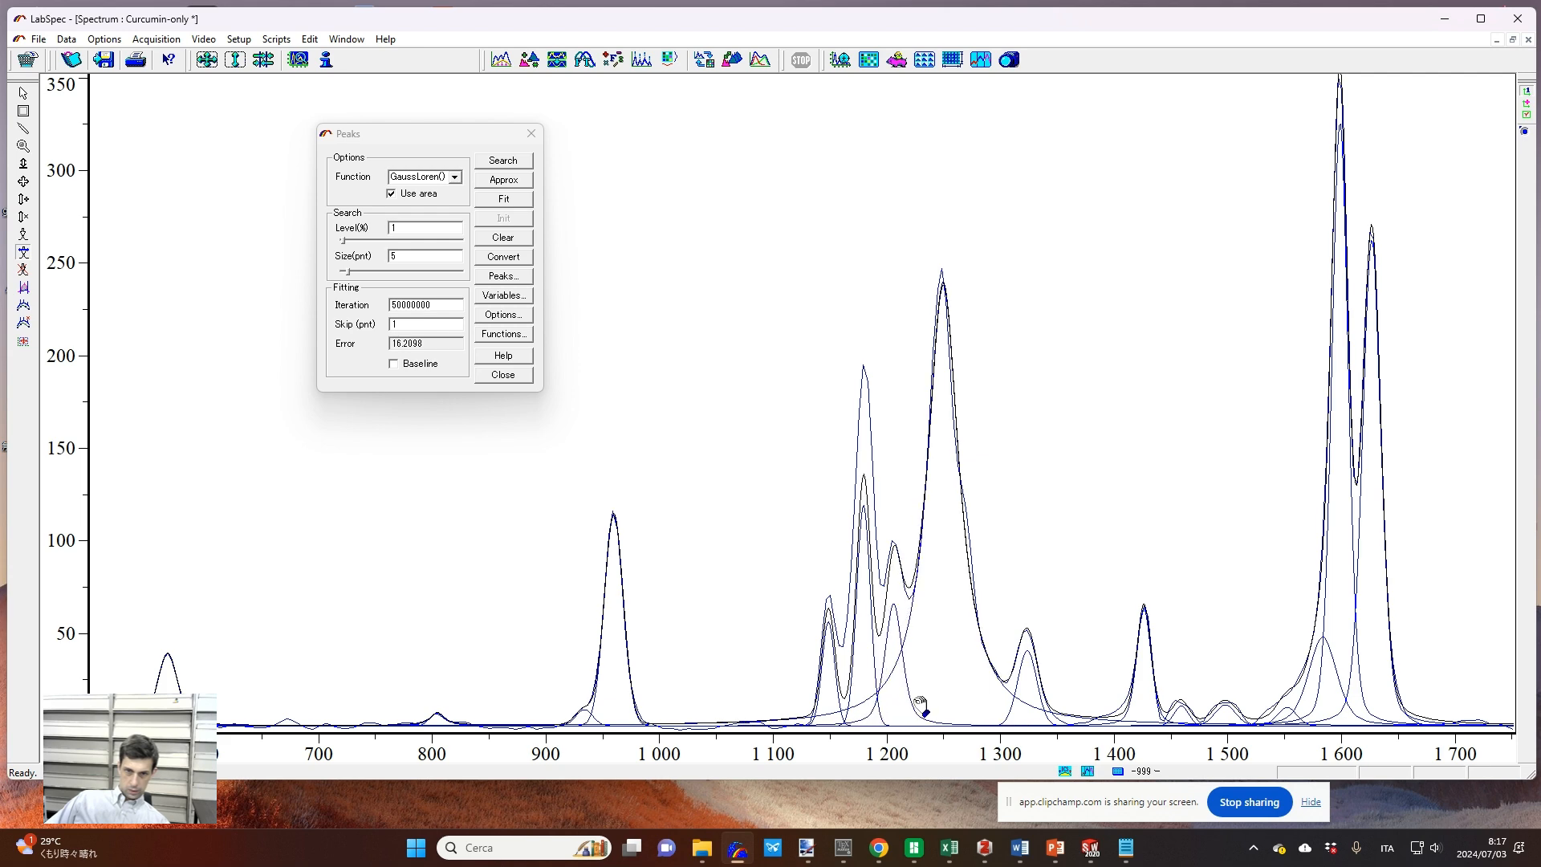
Step: Refit all peaks several times with the reshaped peak at about 1205 included
{"action": "left_click", "coordinate": [504, 201]}
{"action": "left_click", "coordinate": [505, 201]}
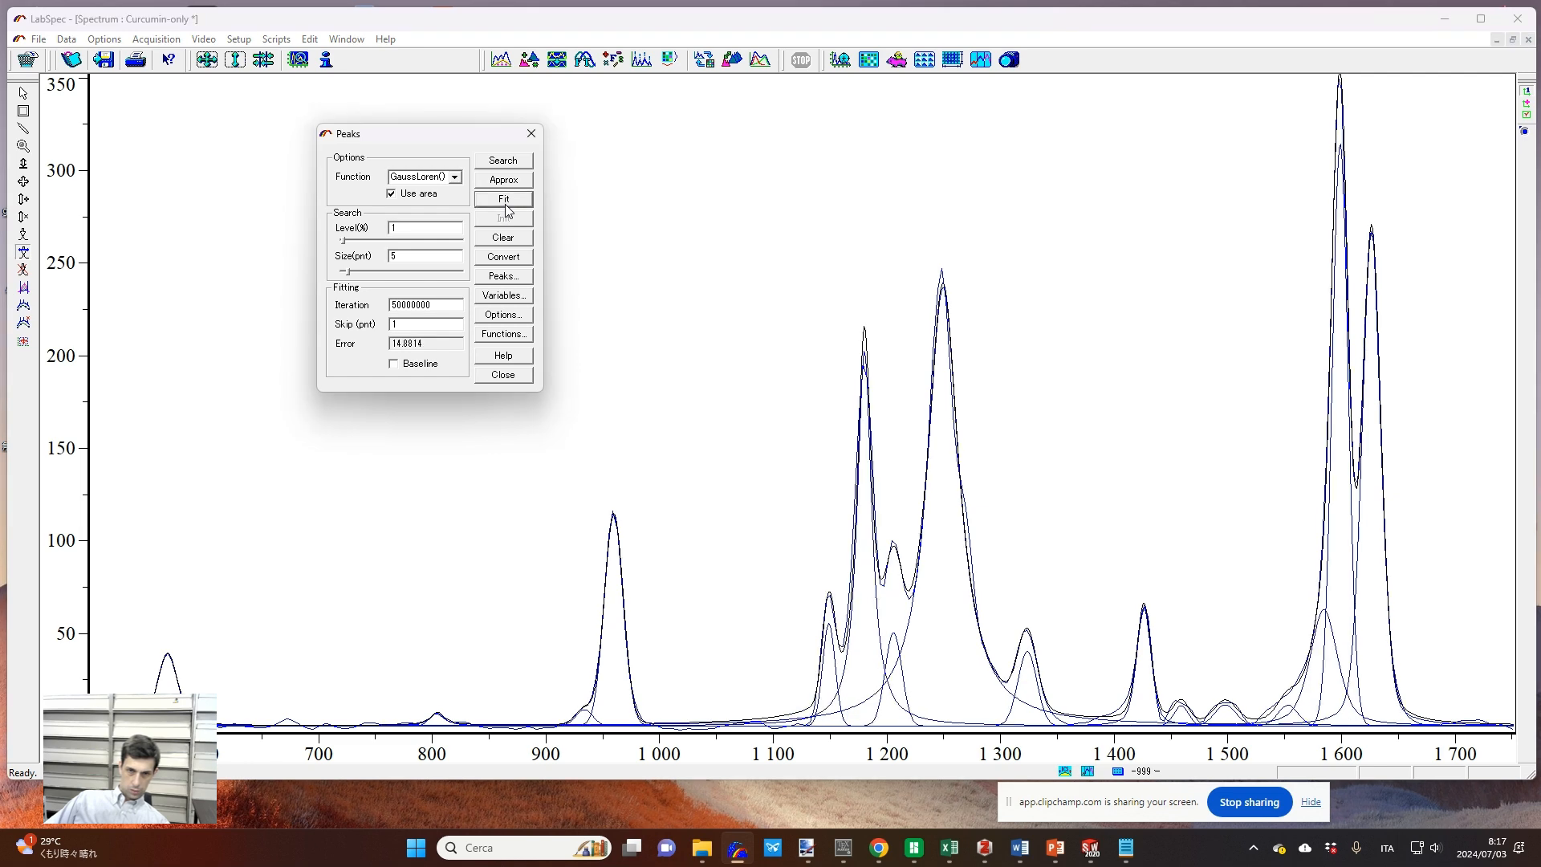
{"action": "left_click", "coordinate": [504, 201]}
{"action": "left_click", "coordinate": [504, 200]}
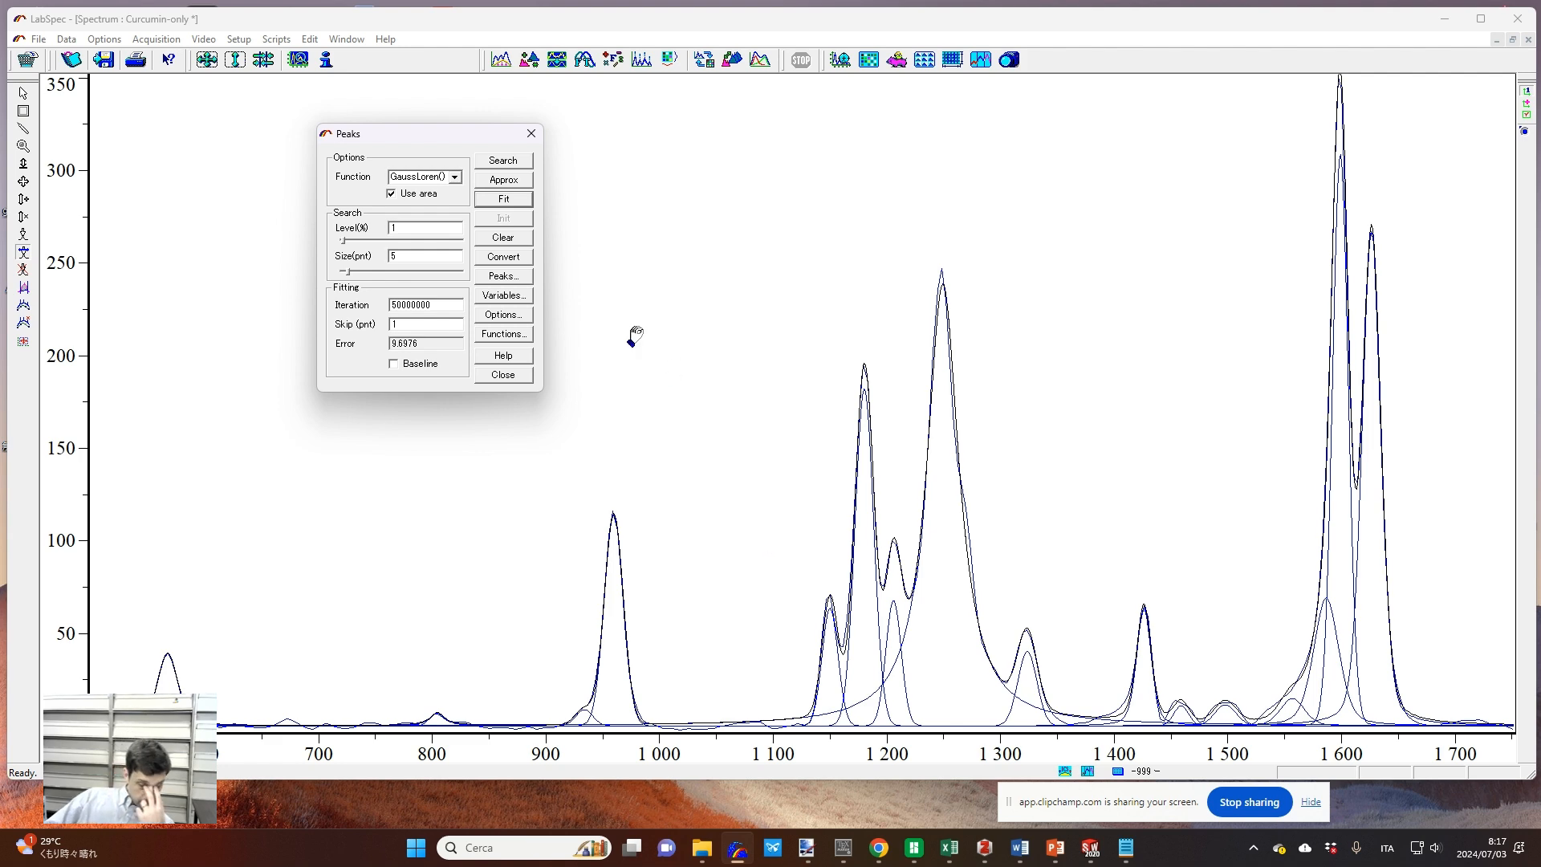
Step: Clear all fitted peaks and extract the 1100 to 1350 range of the spectrum
{"action": "left_click", "coordinate": [503, 238]}
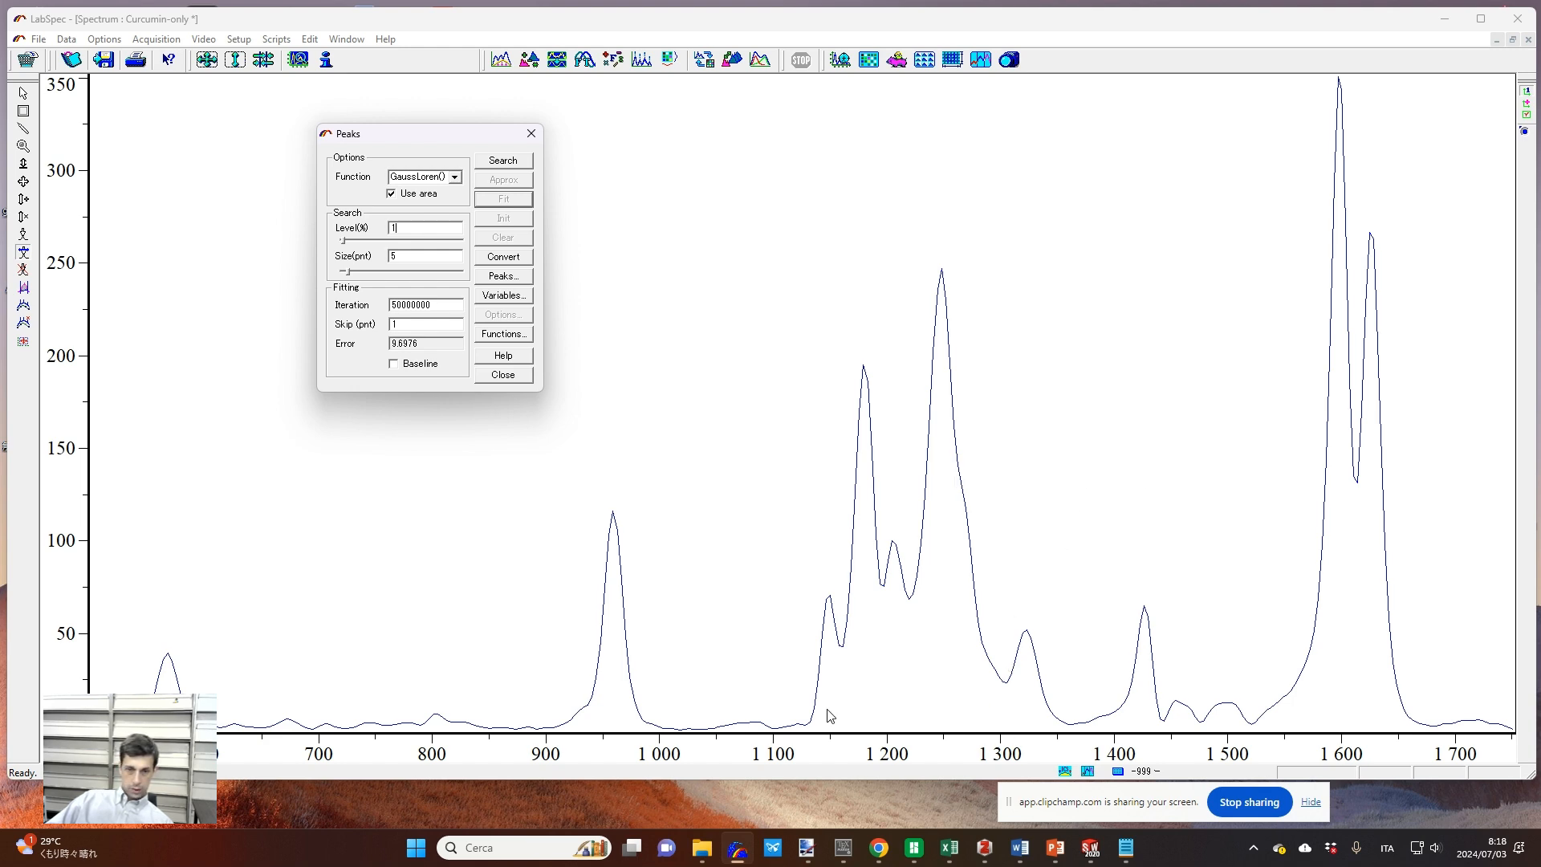
{"action": "left_click", "coordinate": [78, 58]}
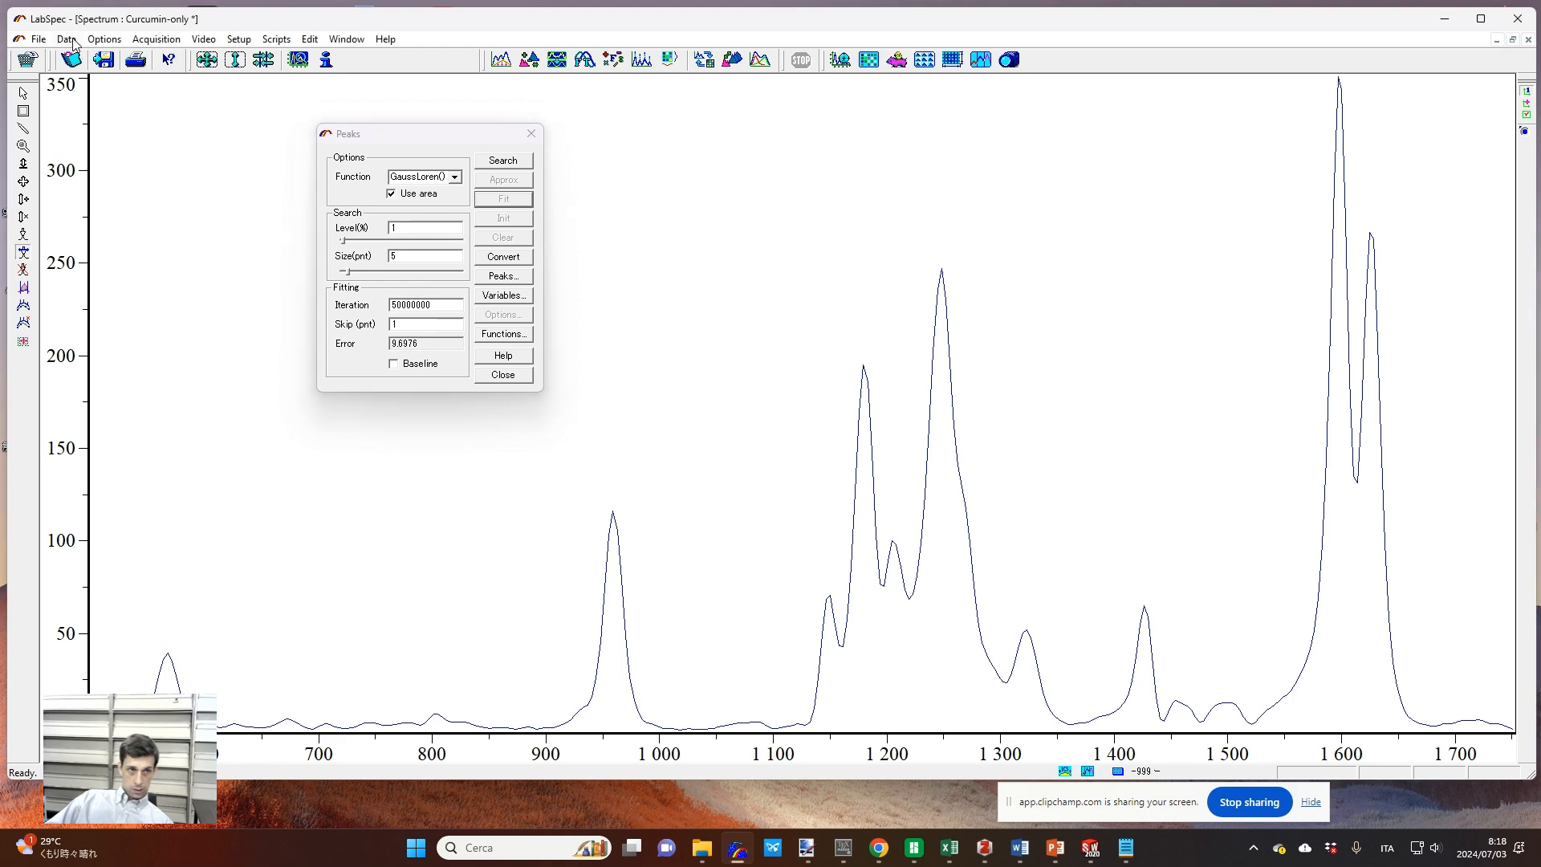
{"action": "left_click", "coordinate": [96, 100]}
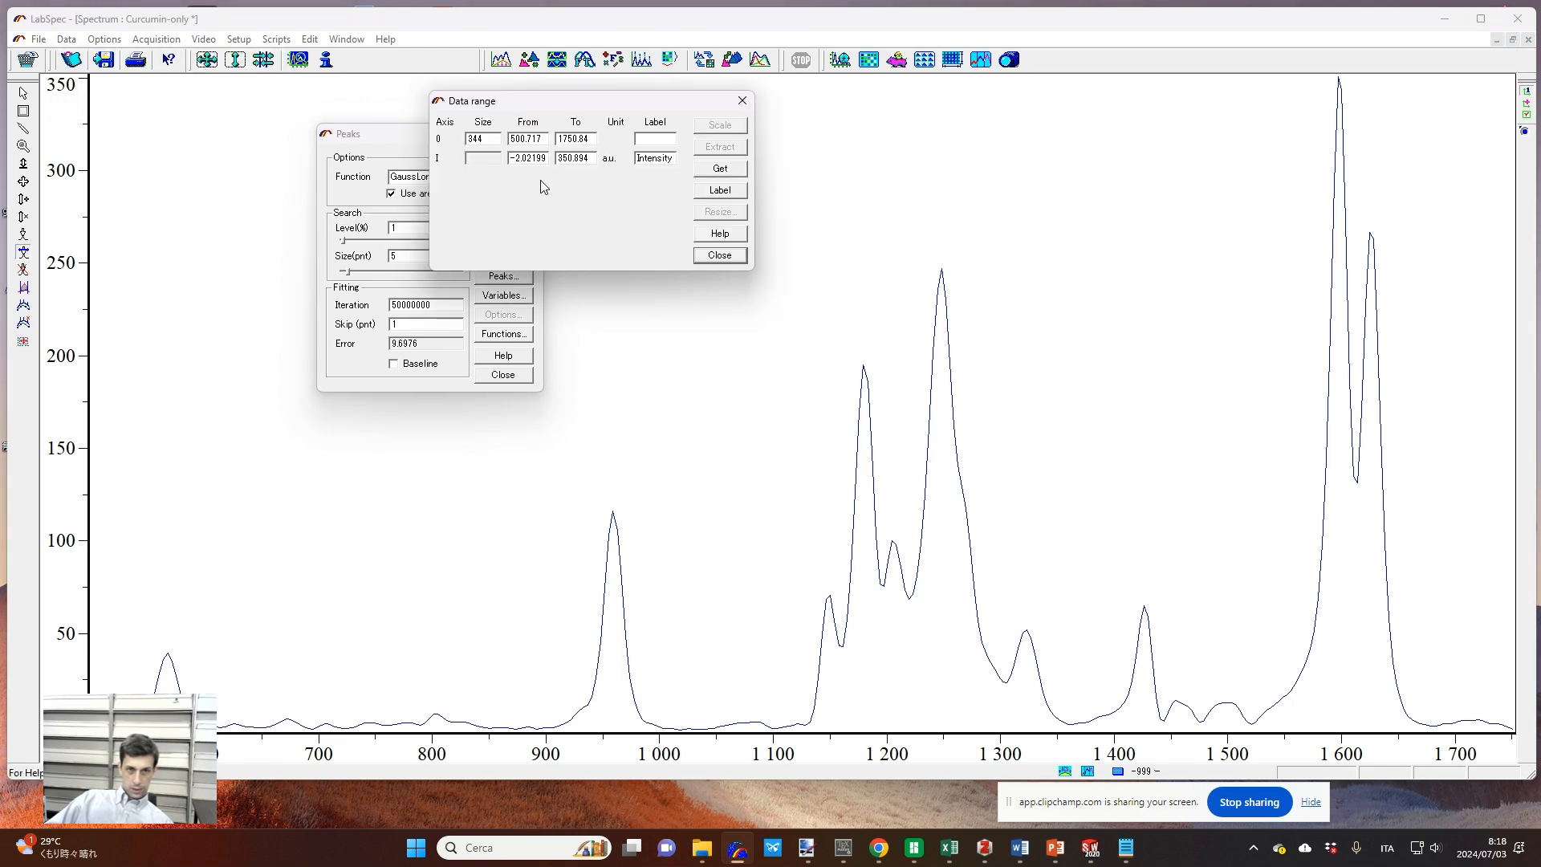
{"action": "double_click", "coordinate": [544, 143]}
{"action": "type", "text": "1100"}
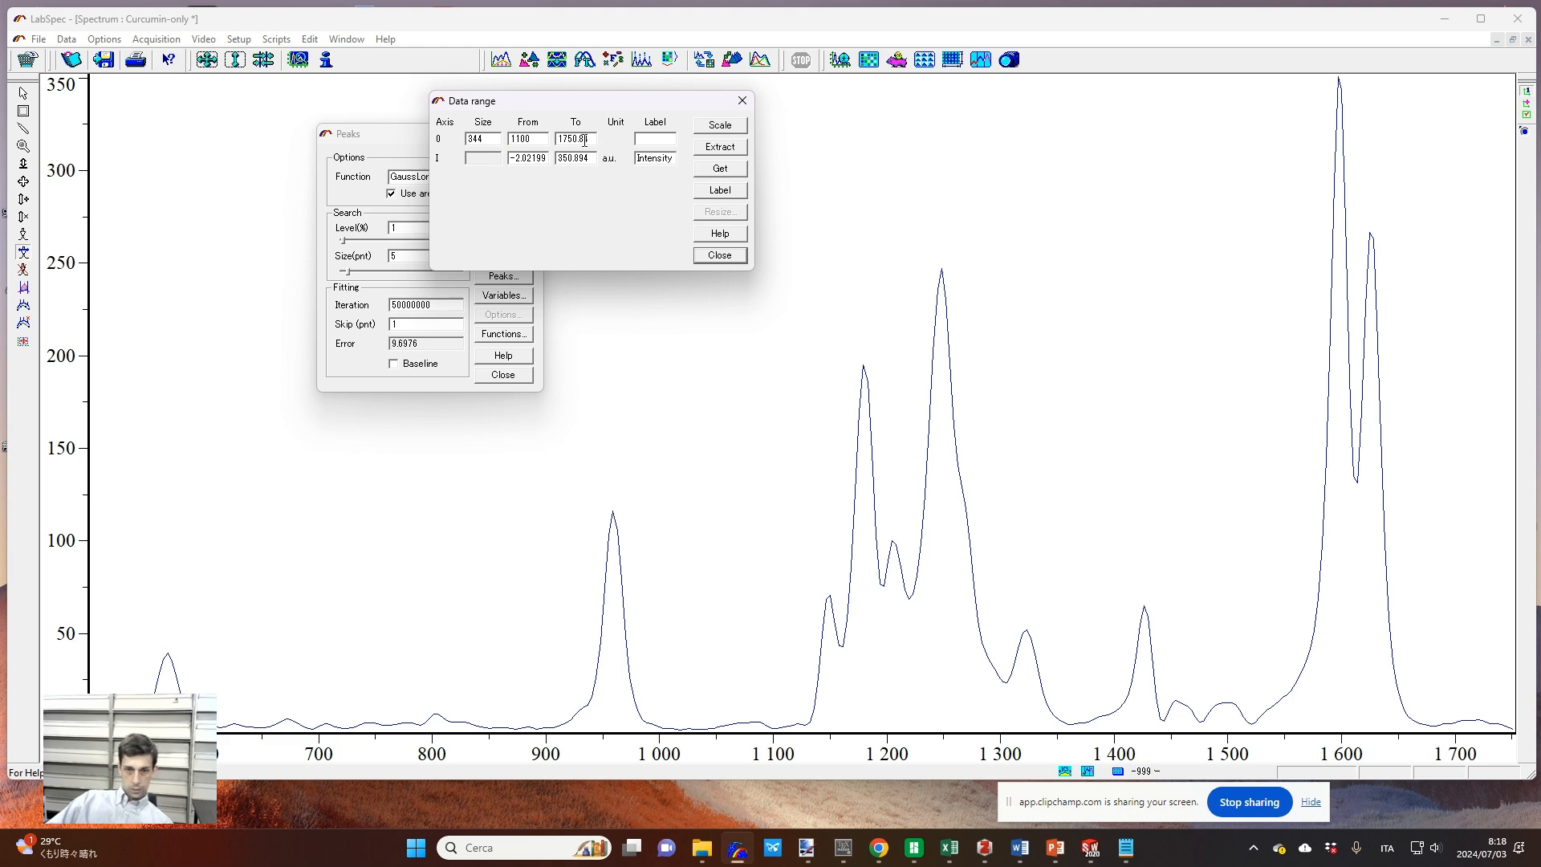
{"action": "double_click", "coordinate": [584, 141]}
{"action": "type", "text": "13"}
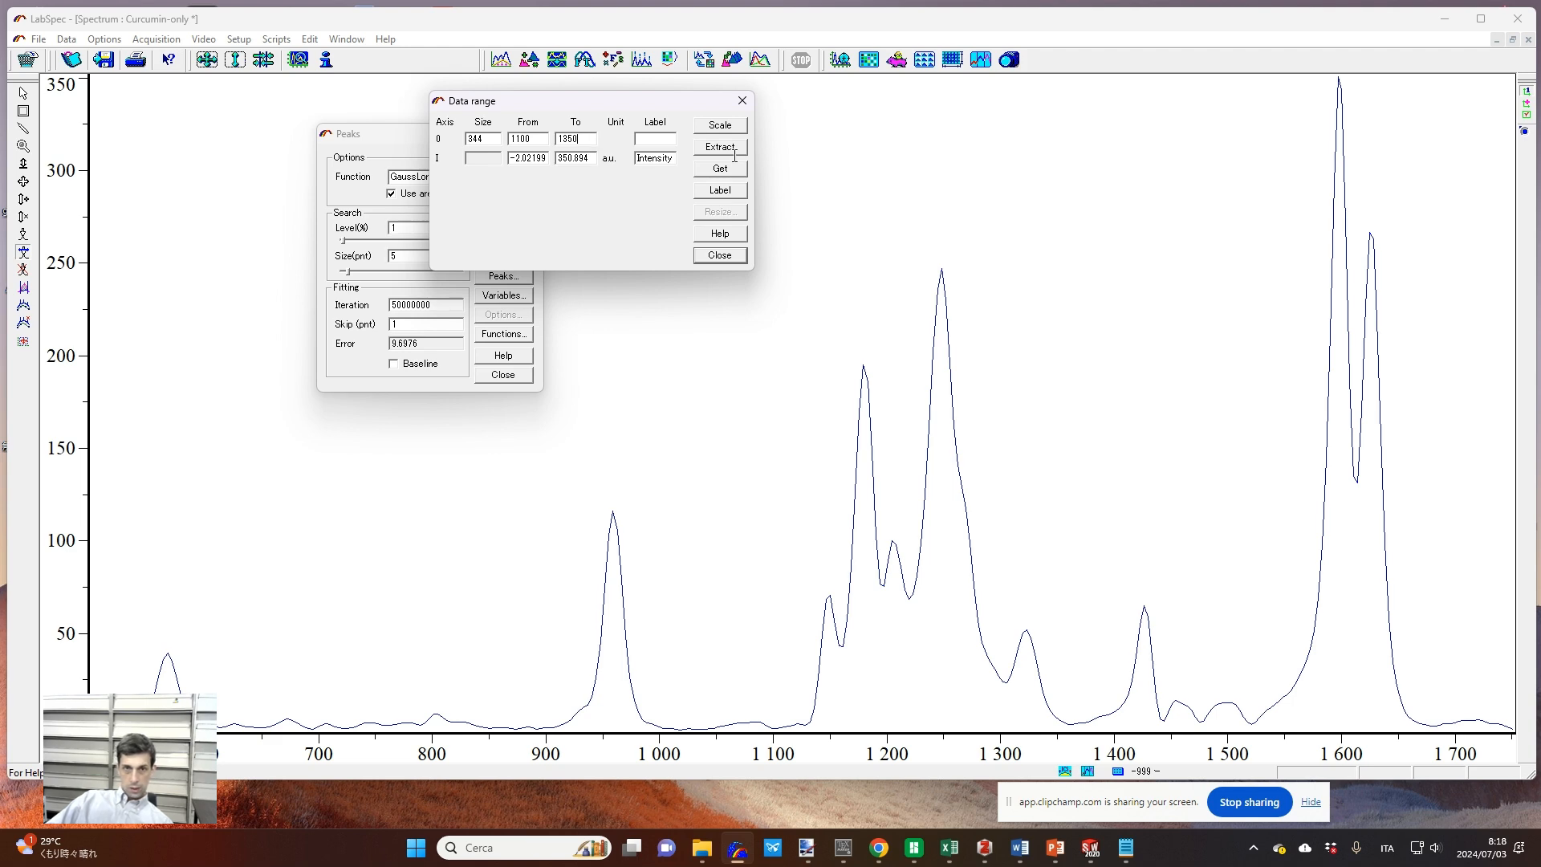
{"action": "left_click", "coordinate": [732, 150]}
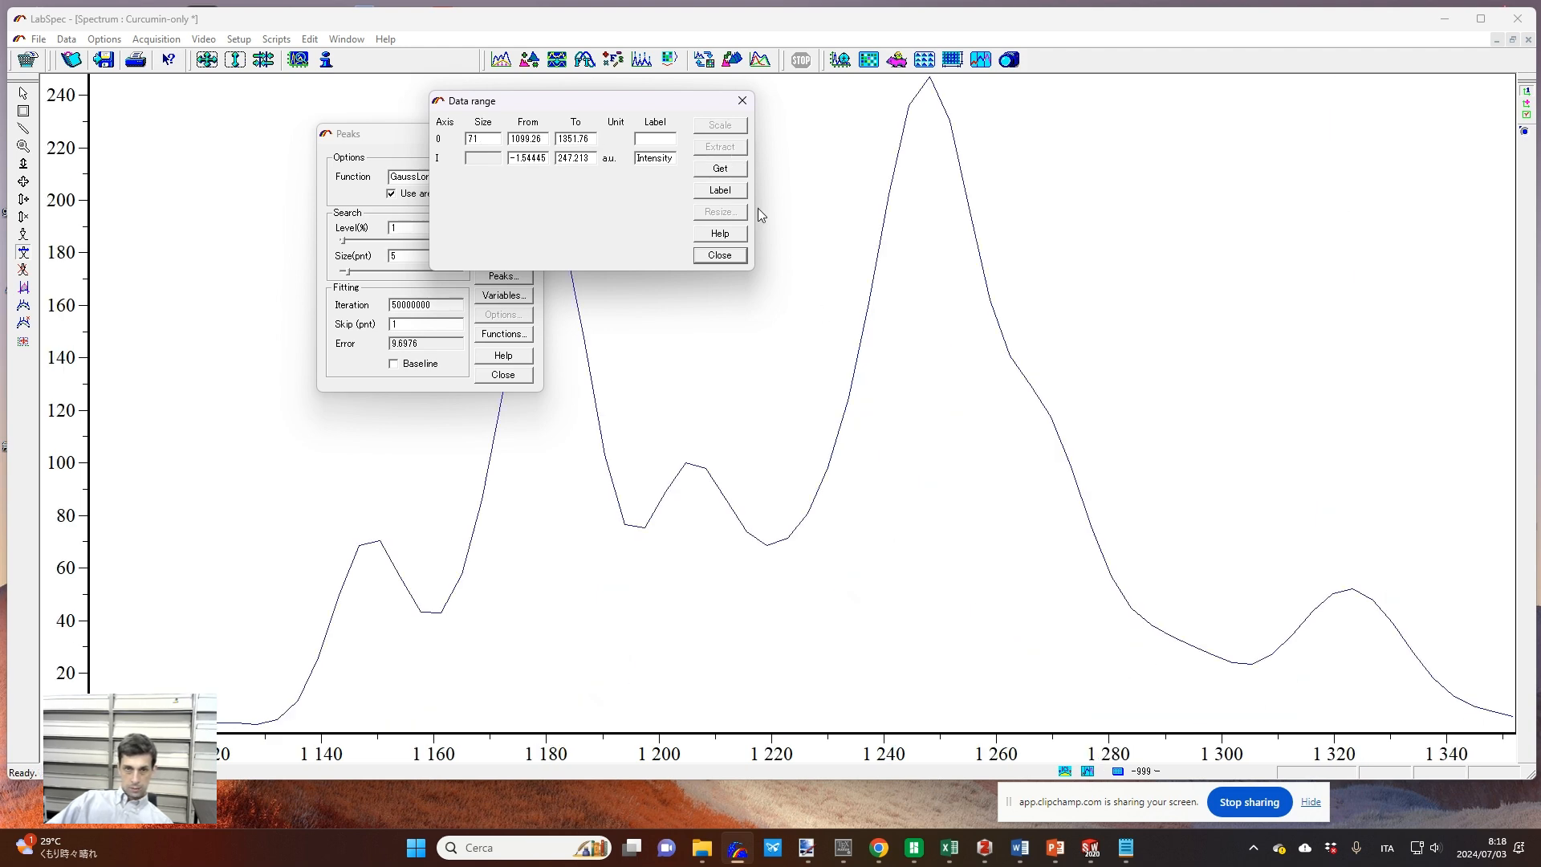
{"action": "left_click_drag", "start_coordinate": [648, 105], "coordinate": [1313, 151]}
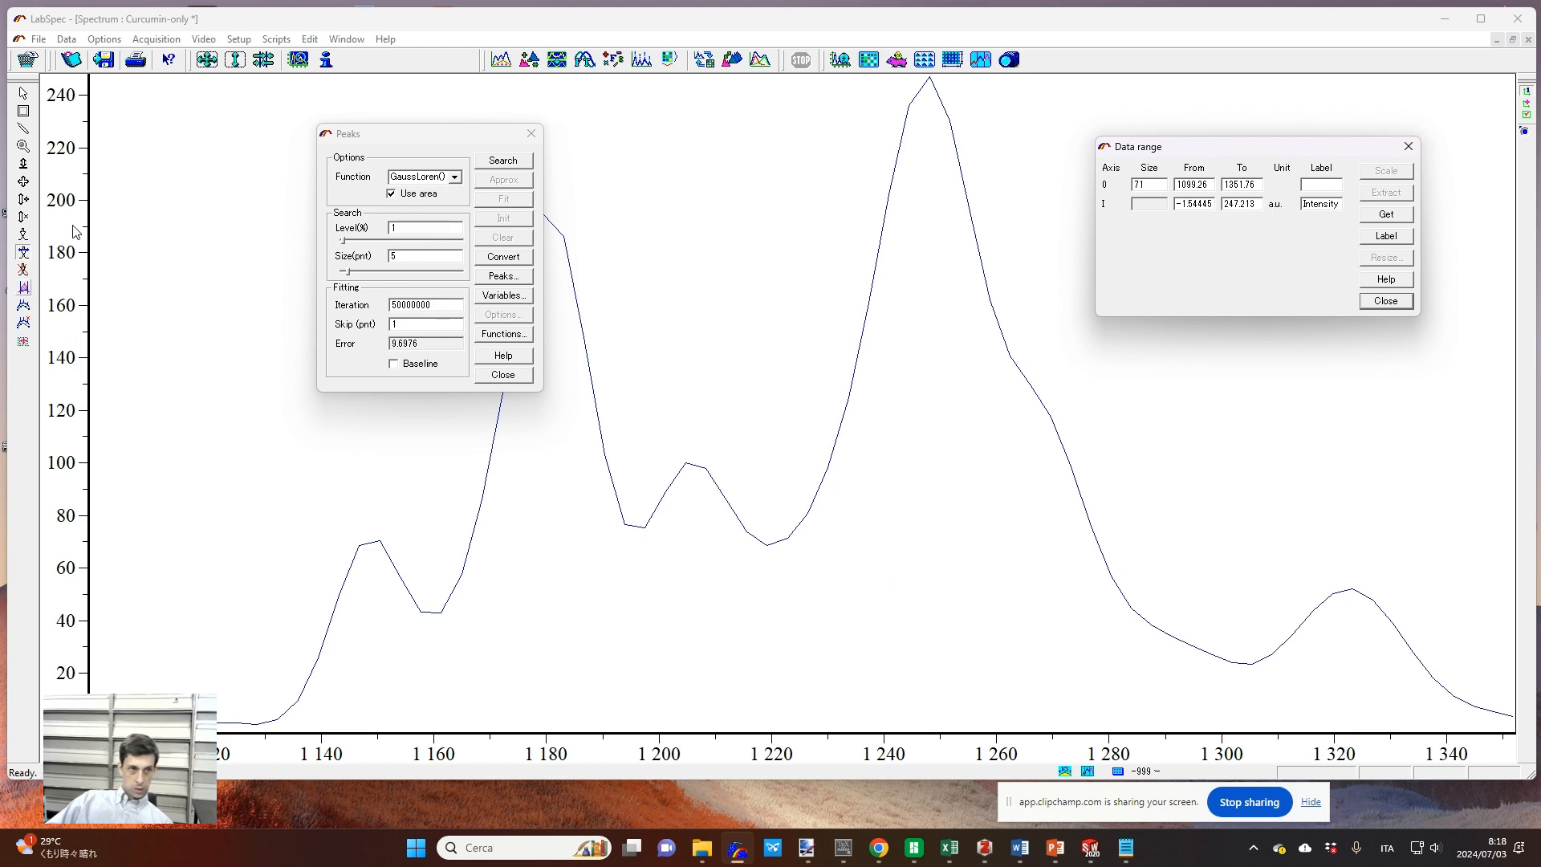
Step: Anchor a Lines baseline at about 1129 and 1351 on the extracted spectrum and subtract it
{"action": "left_click", "coordinate": [499, 60]}
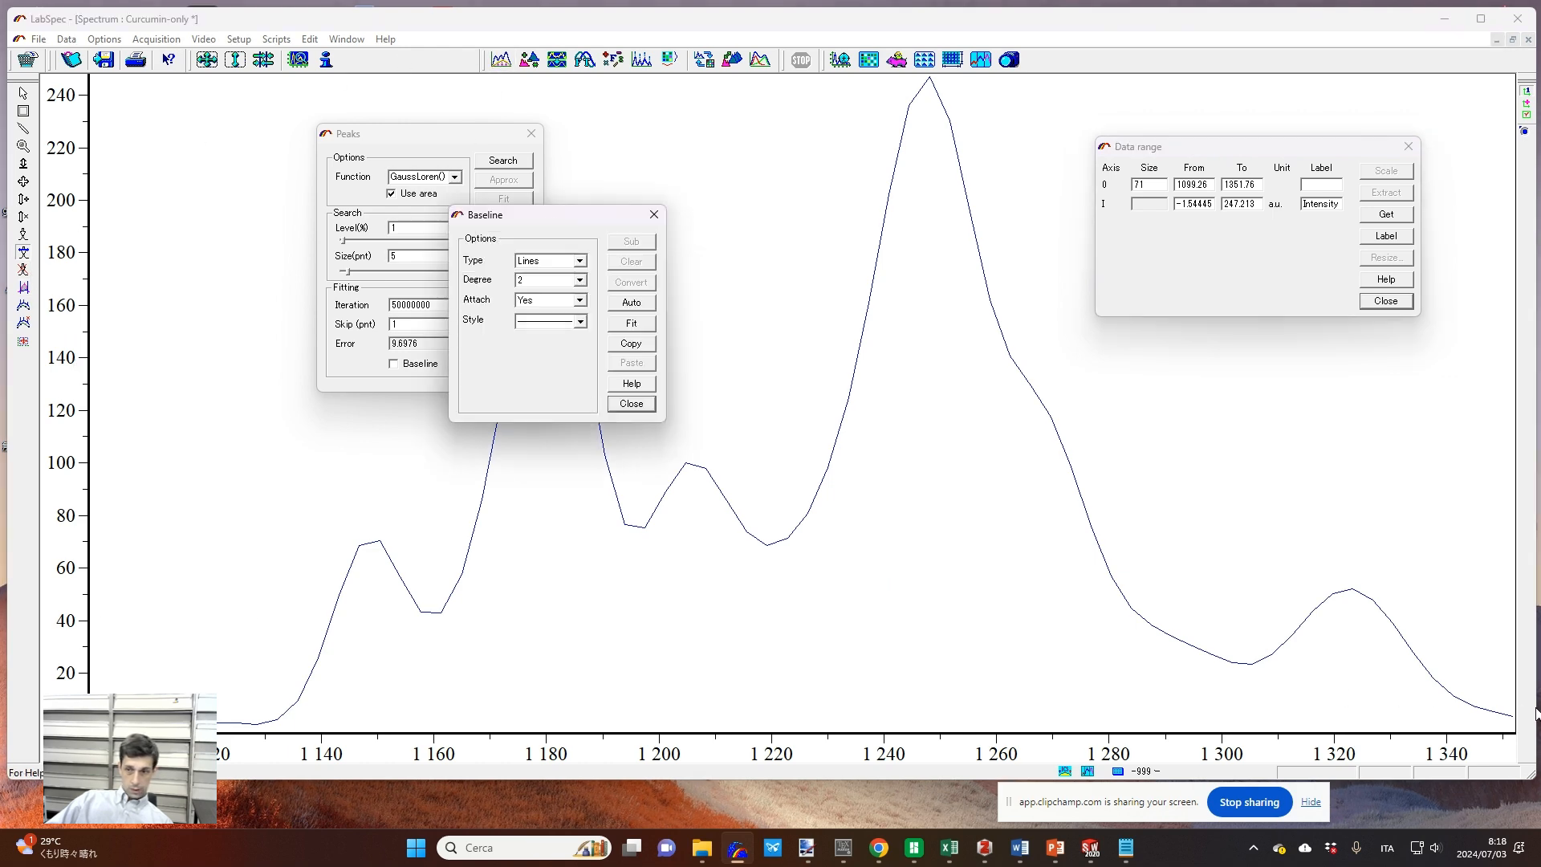
{"action": "left_click", "coordinate": [23, 305]}
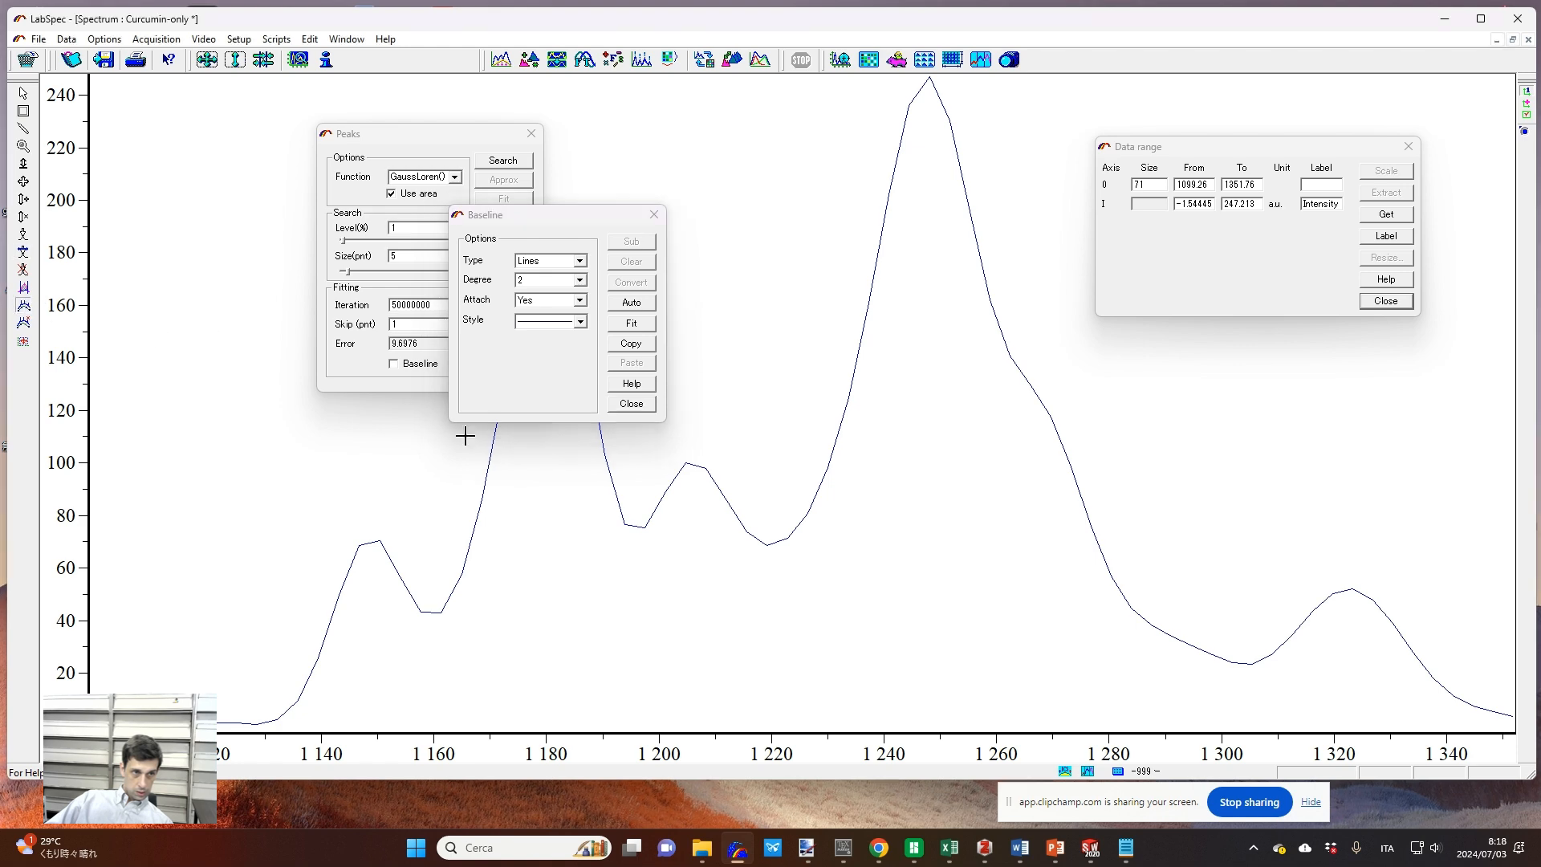
{"action": "left_click", "coordinate": [1510, 716]}
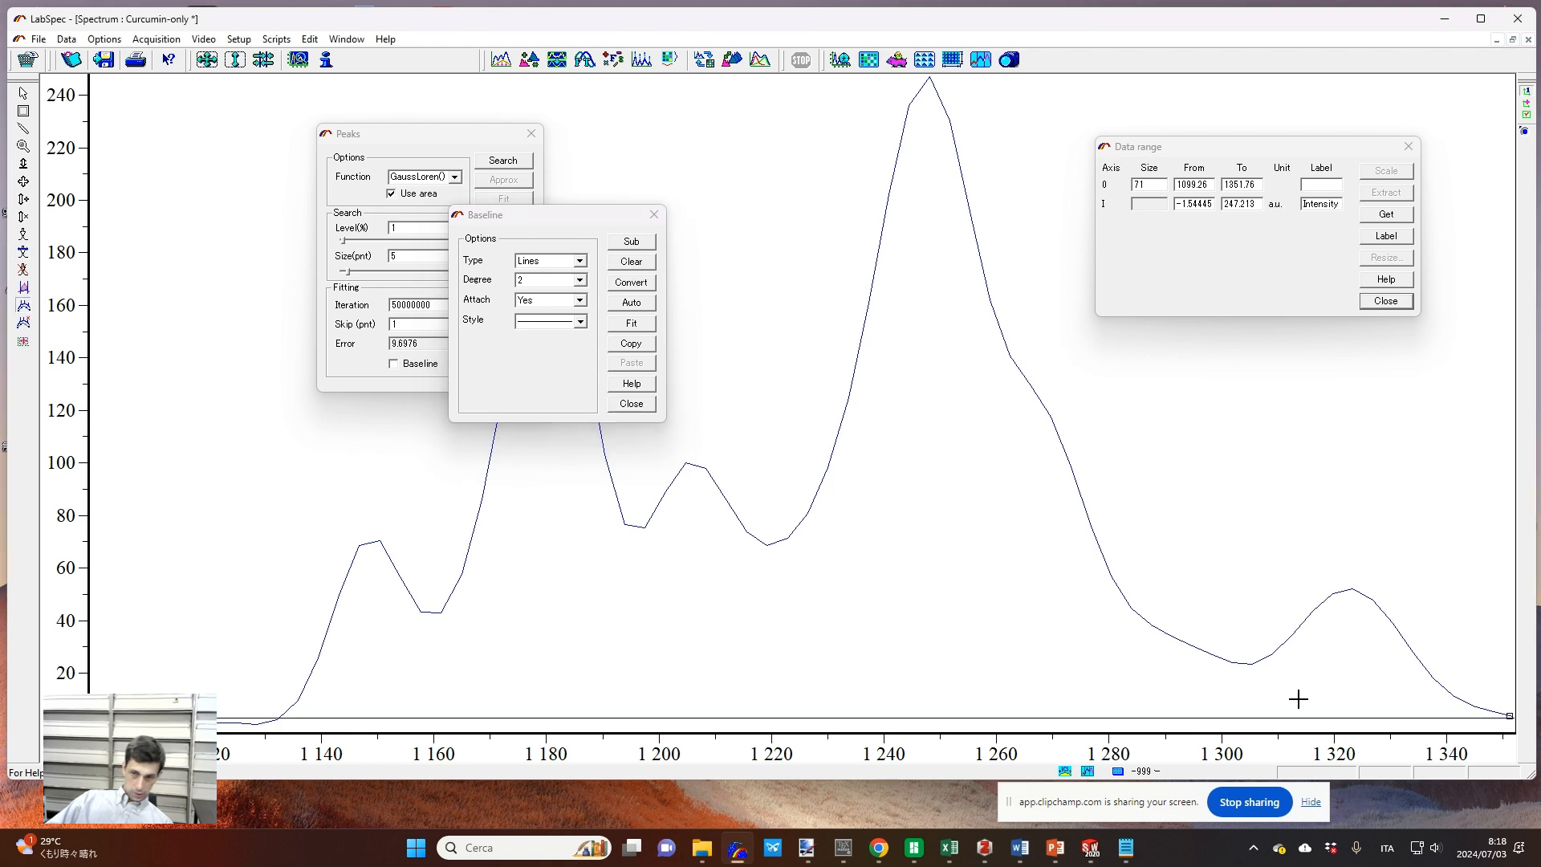
{"action": "left_click", "coordinate": [258, 723]}
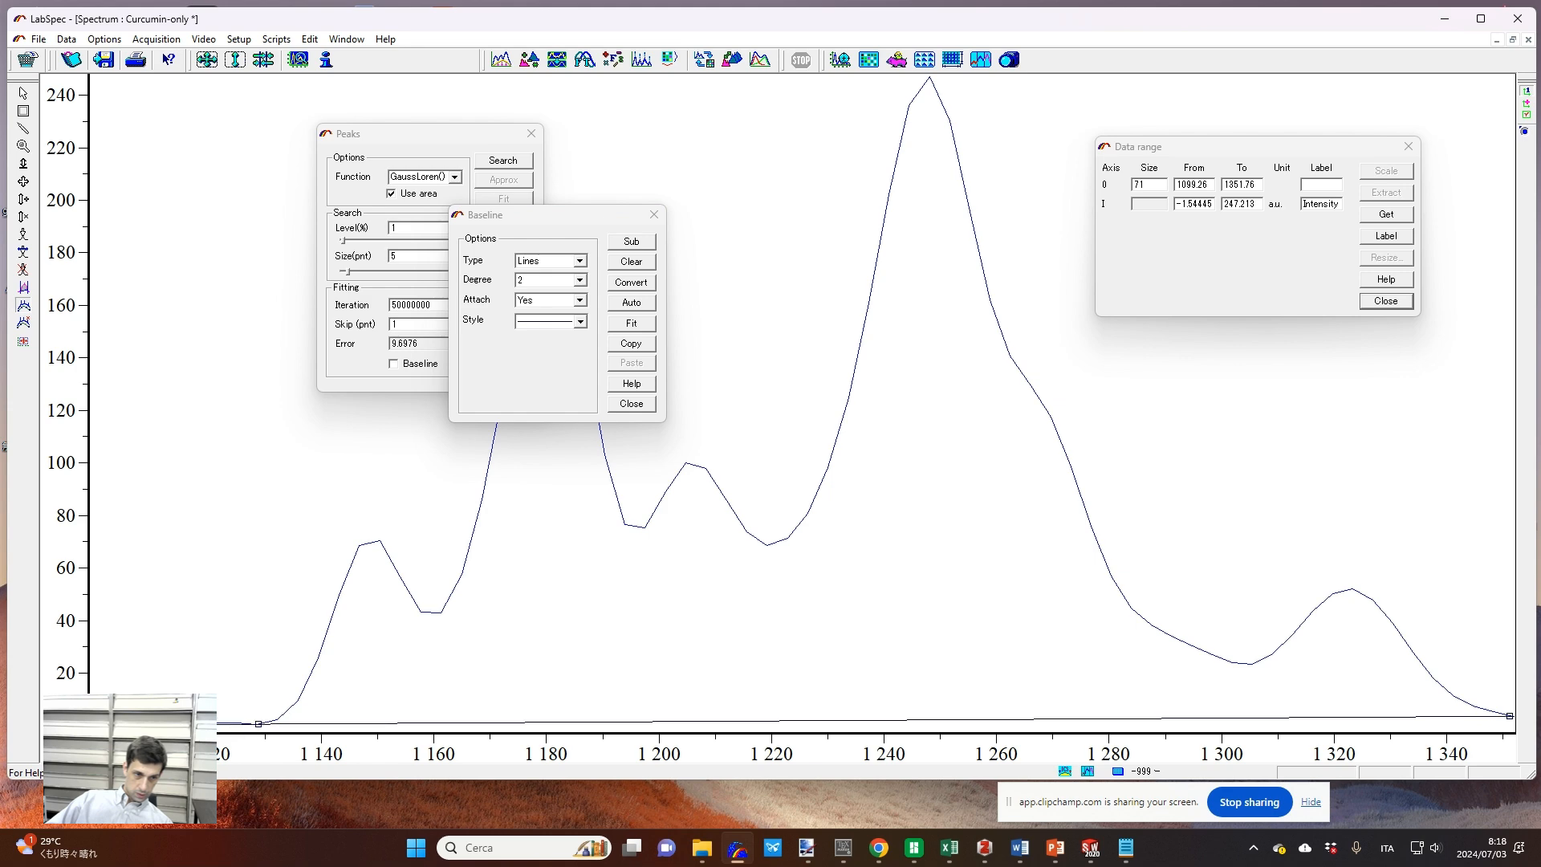
{"action": "left_click", "coordinate": [639, 242]}
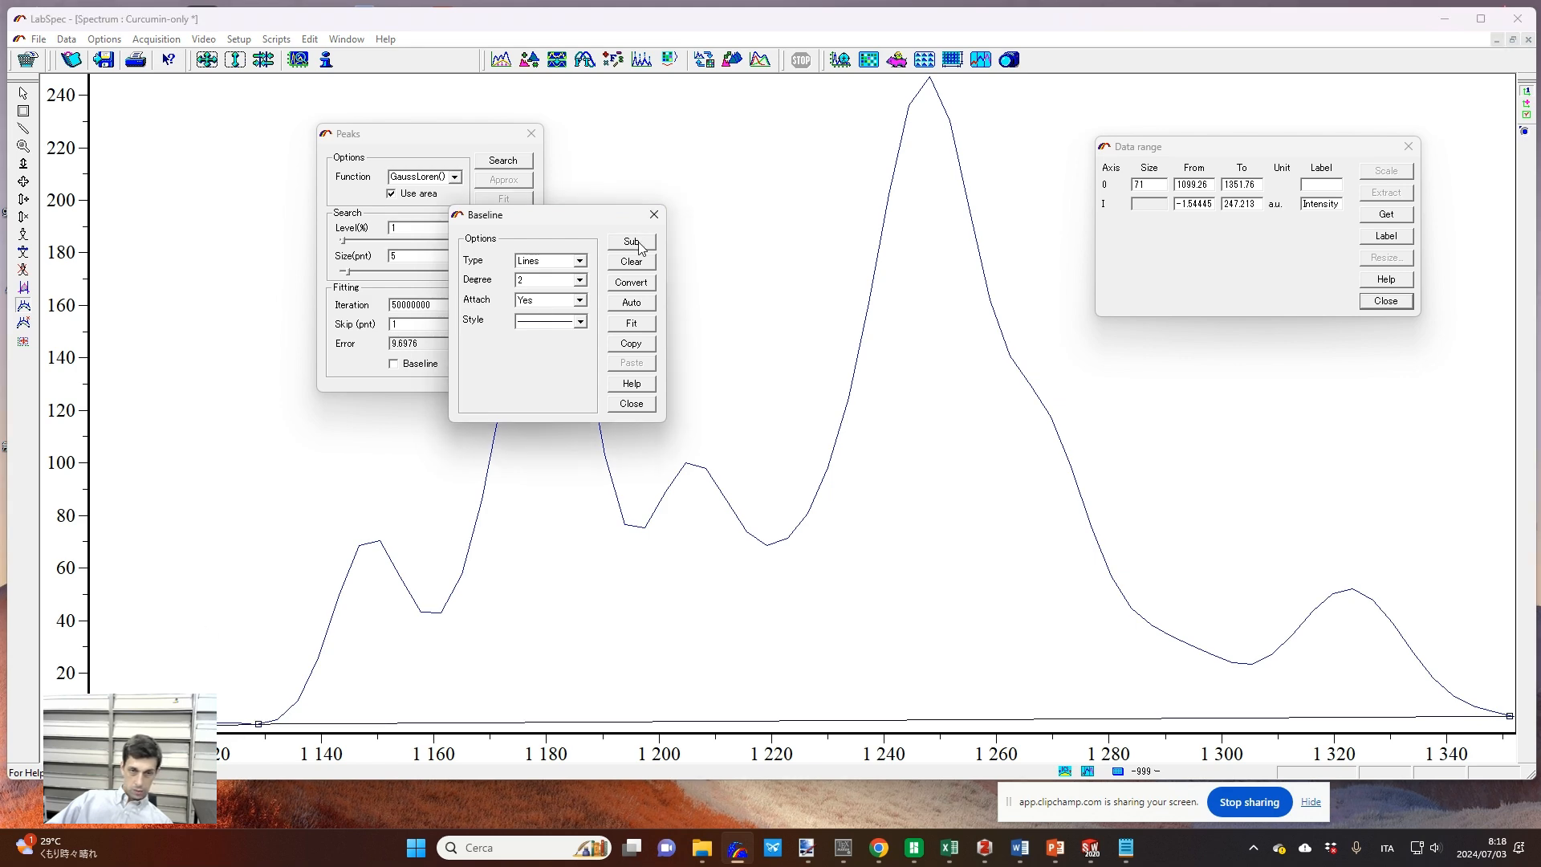
{"action": "left_click_drag", "start_coordinate": [604, 217], "coordinate": [772, 112]}
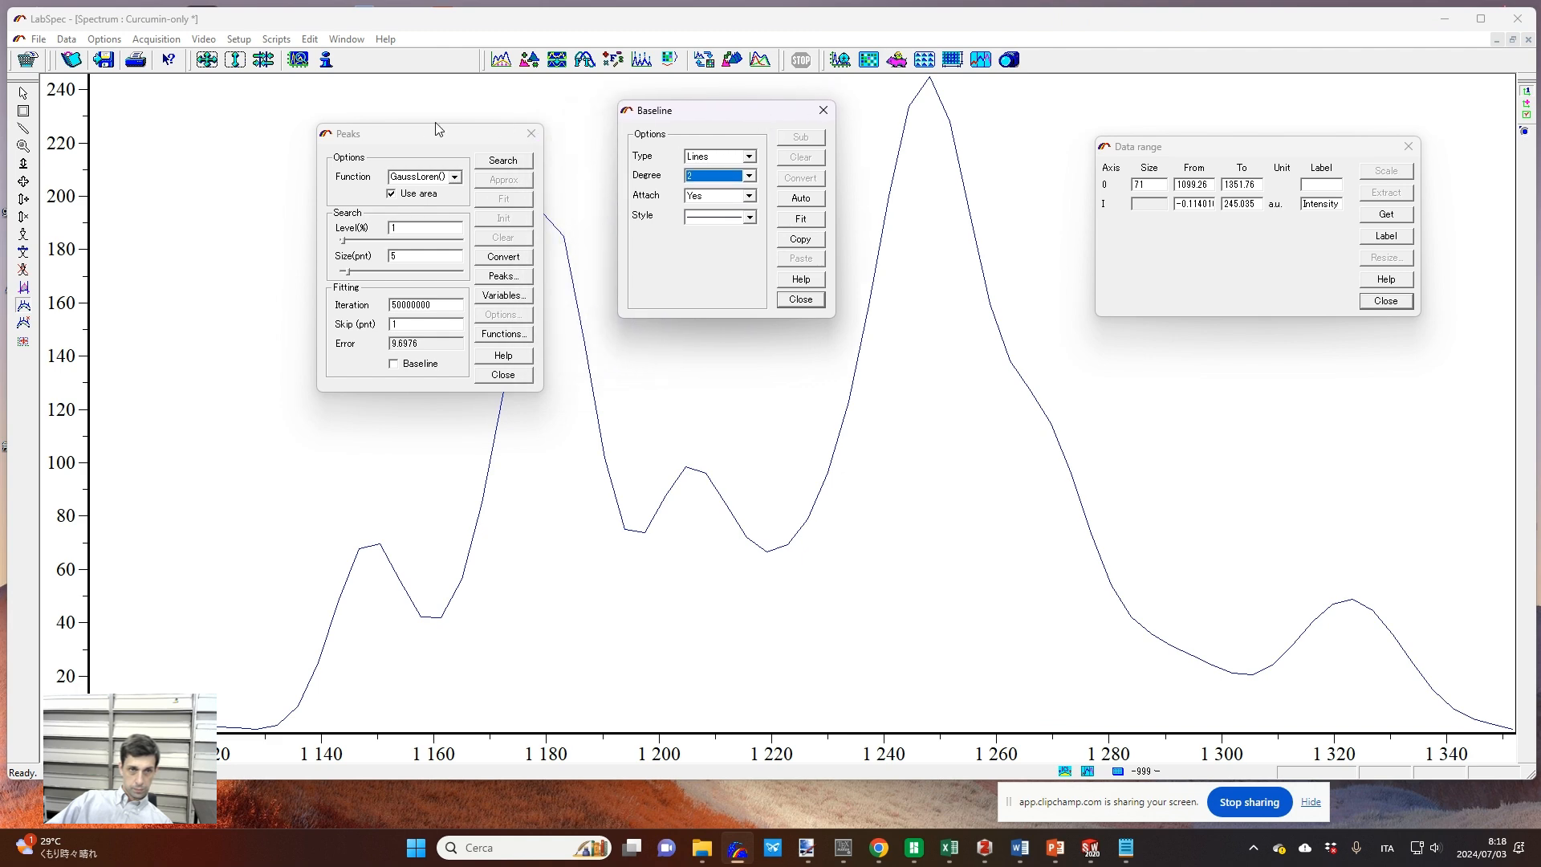
Step: Add peaks at about 1149, 1180, 1206, 1249, 1267 and 1322 on the extracted spectrum
{"action": "left_click_drag", "start_coordinate": [381, 145], "coordinate": [228, 120]}
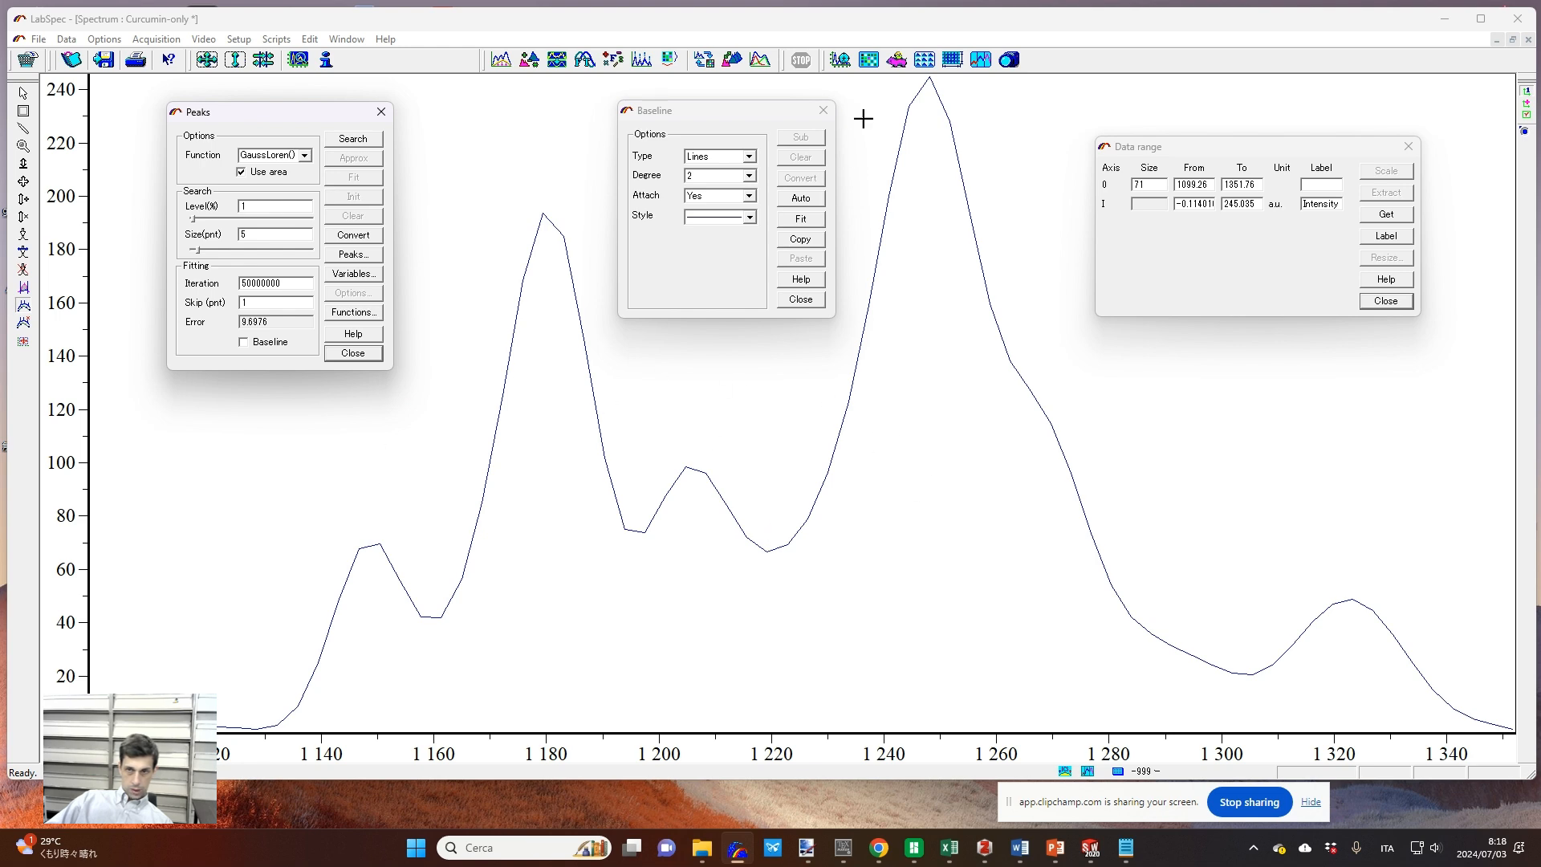
{"action": "left_click", "coordinate": [22, 235]}
{"action": "left_click", "coordinate": [371, 567]}
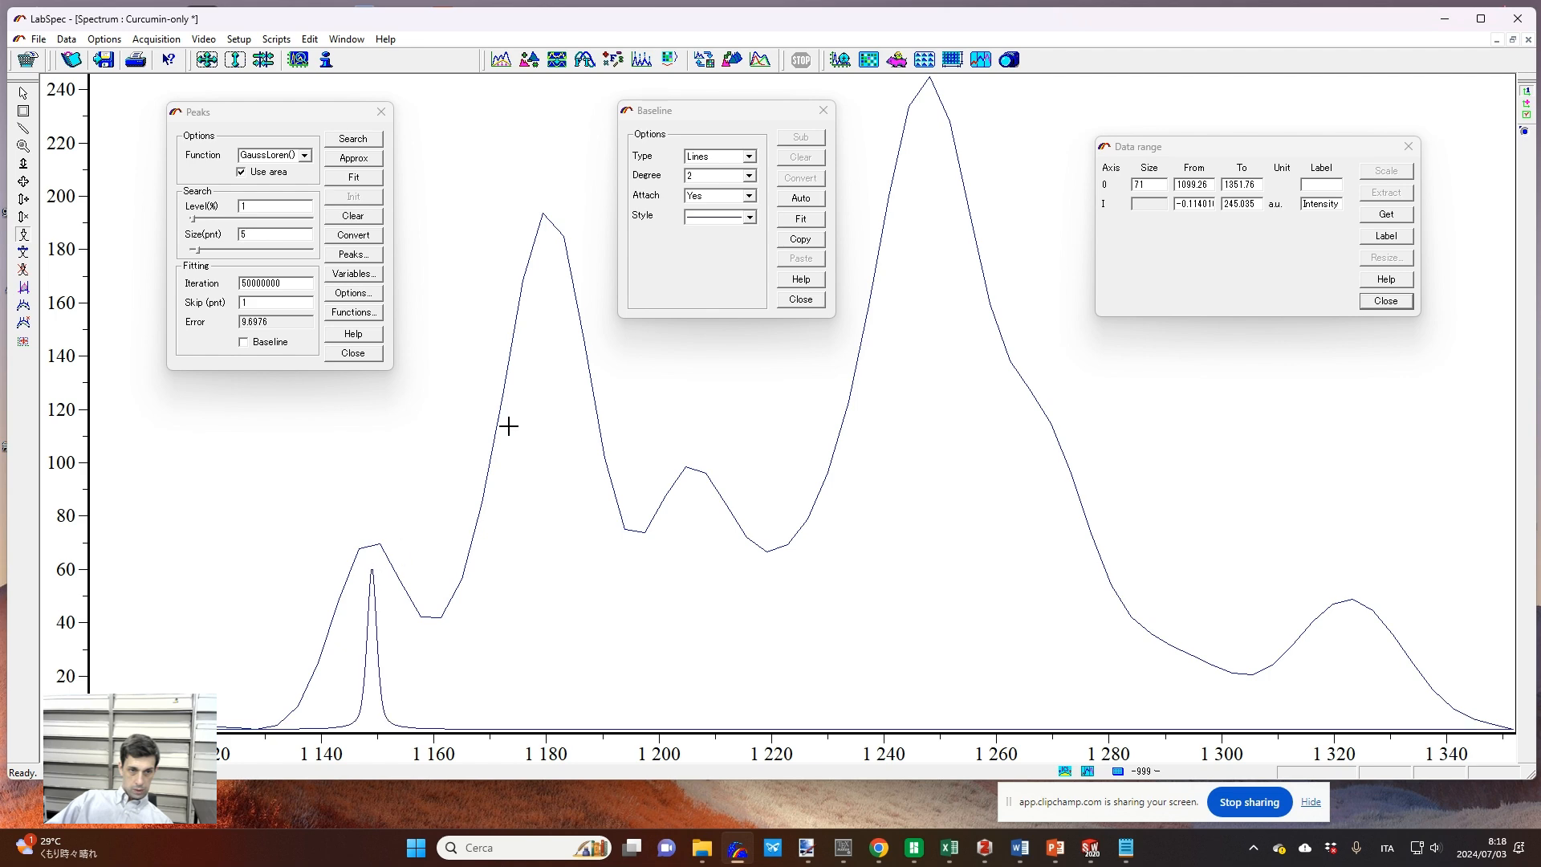
{"action": "left_click", "coordinate": [543, 246]}
{"action": "left_click", "coordinate": [692, 491]}
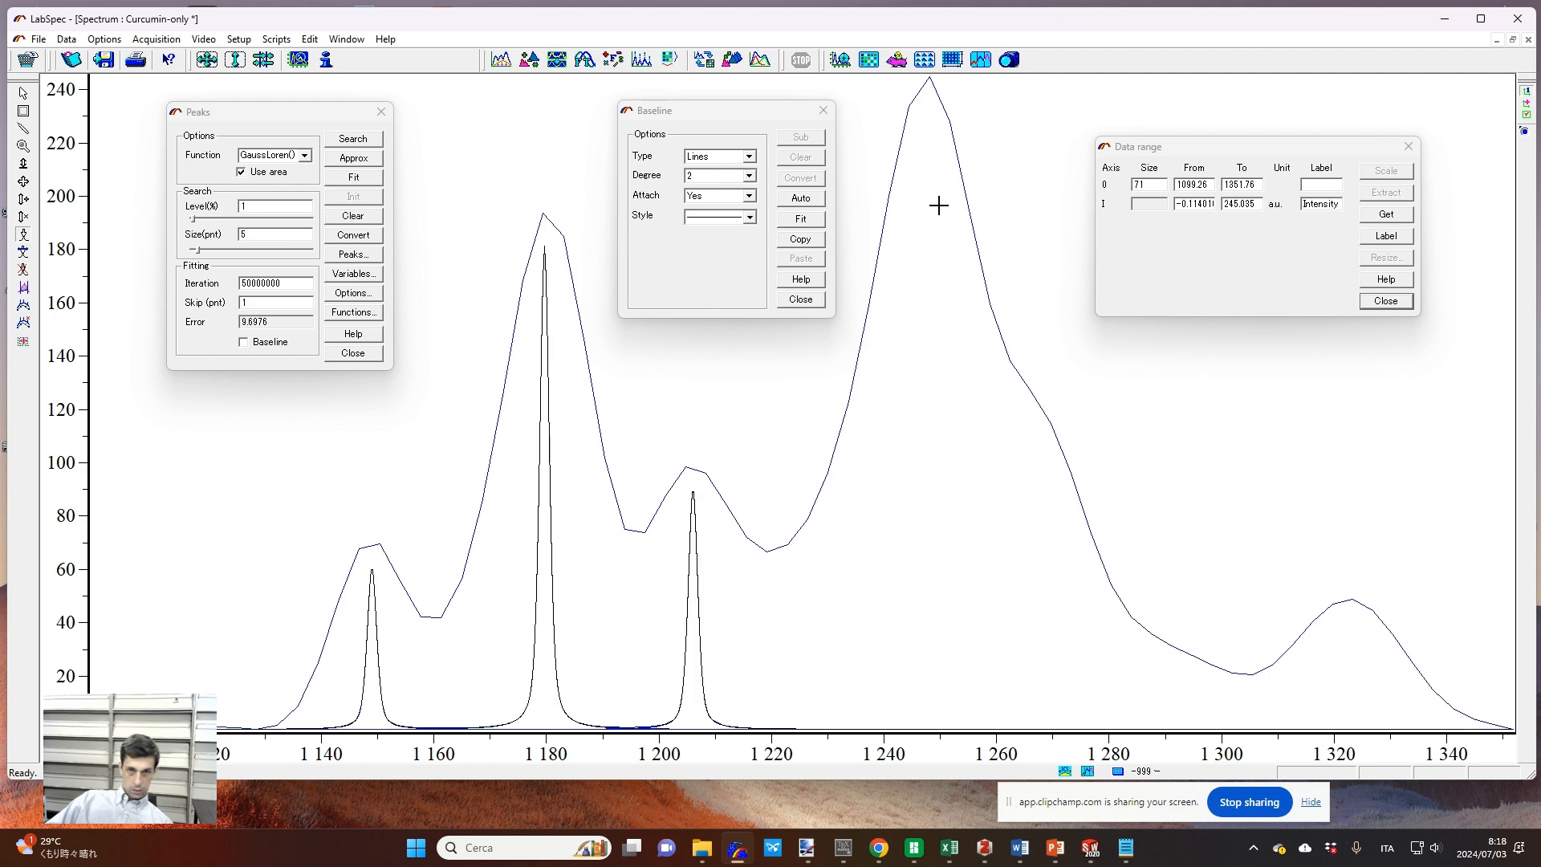
{"action": "left_click", "coordinate": [936, 129]}
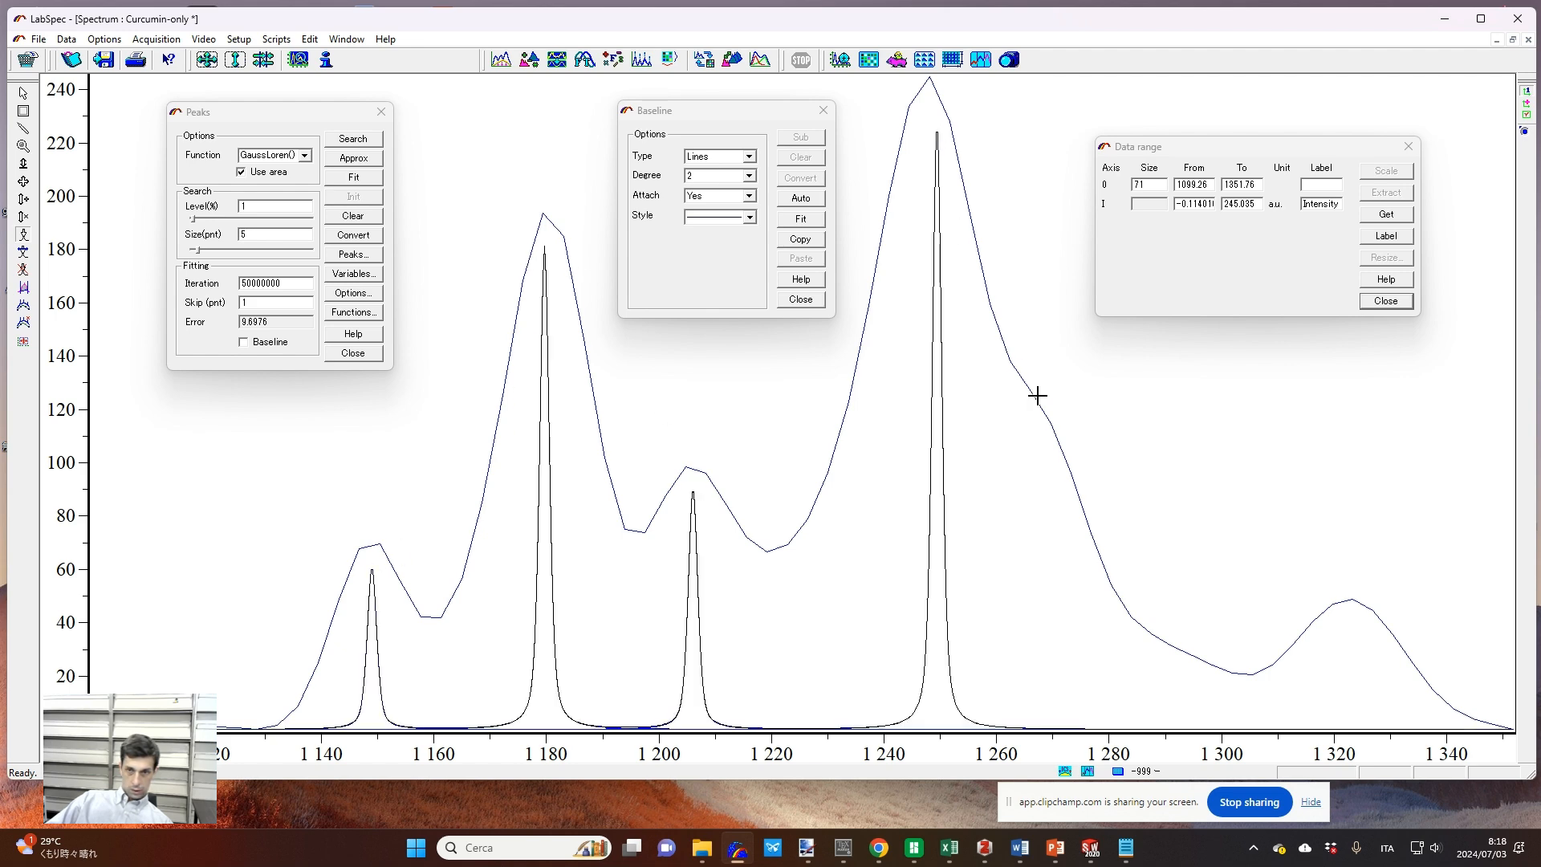
{"action": "left_click", "coordinate": [1034, 455]}
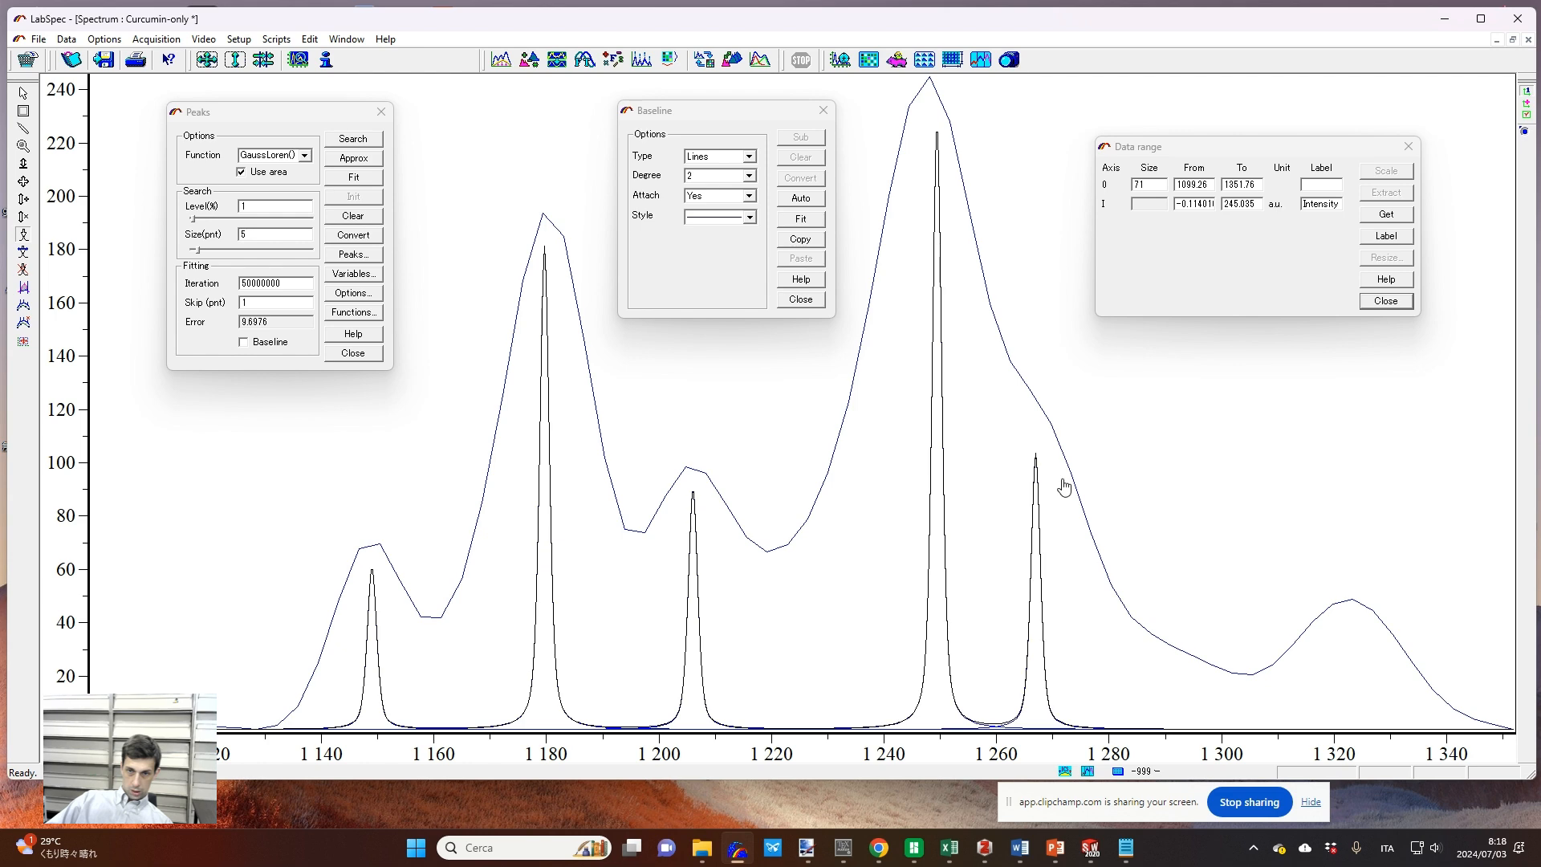
{"action": "left_click", "coordinate": [1344, 623]}
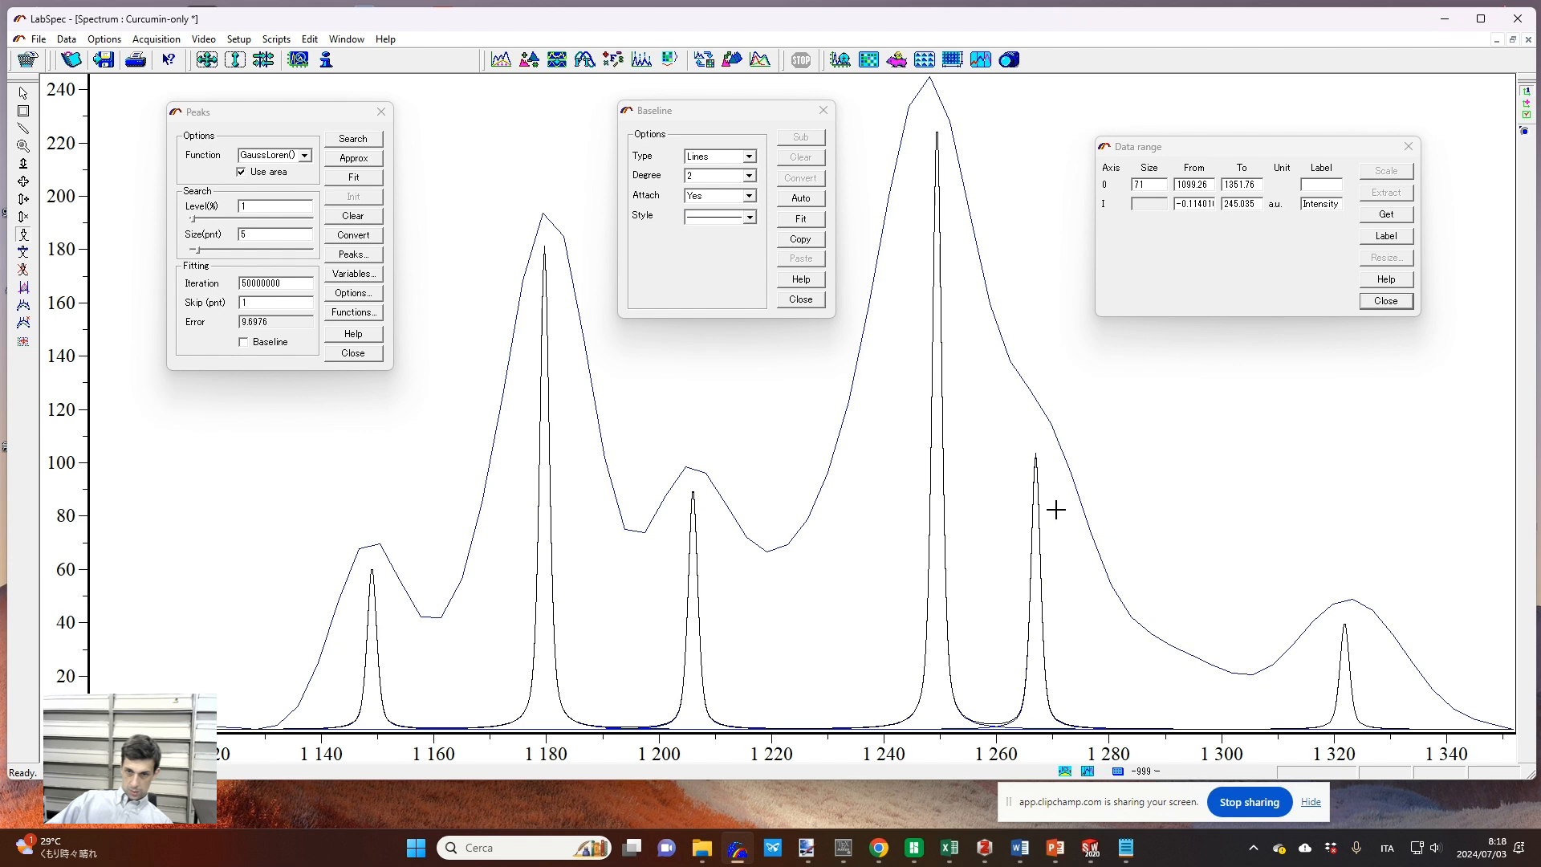
Step: Add peaks at about 1287 and 1233, and fit all peaks repeatedly
{"action": "left_click", "coordinate": [1151, 649]}
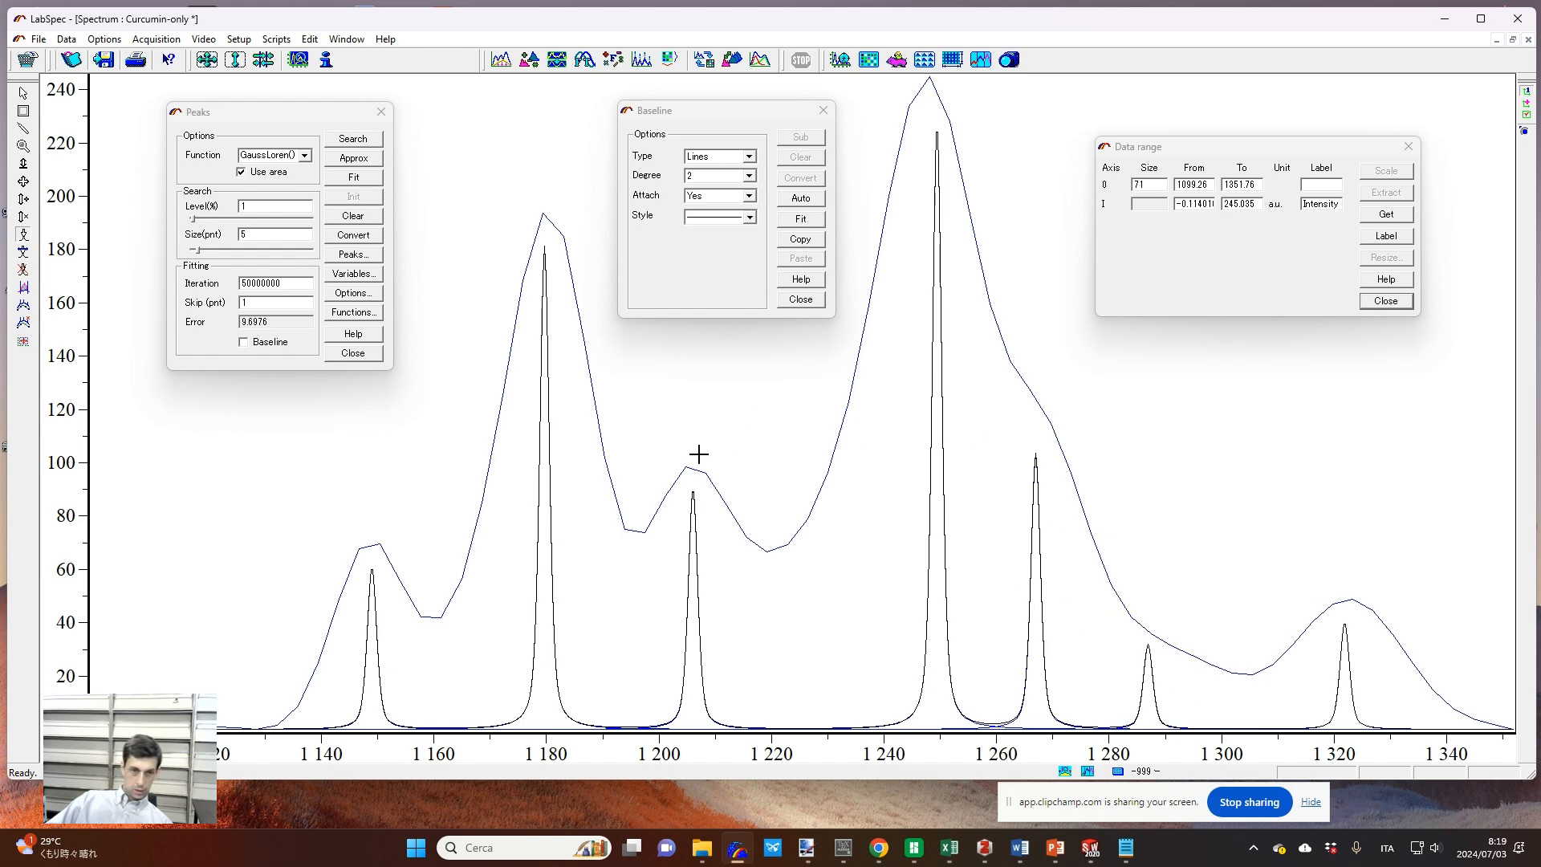
{"action": "left_click", "coordinate": [843, 463]}
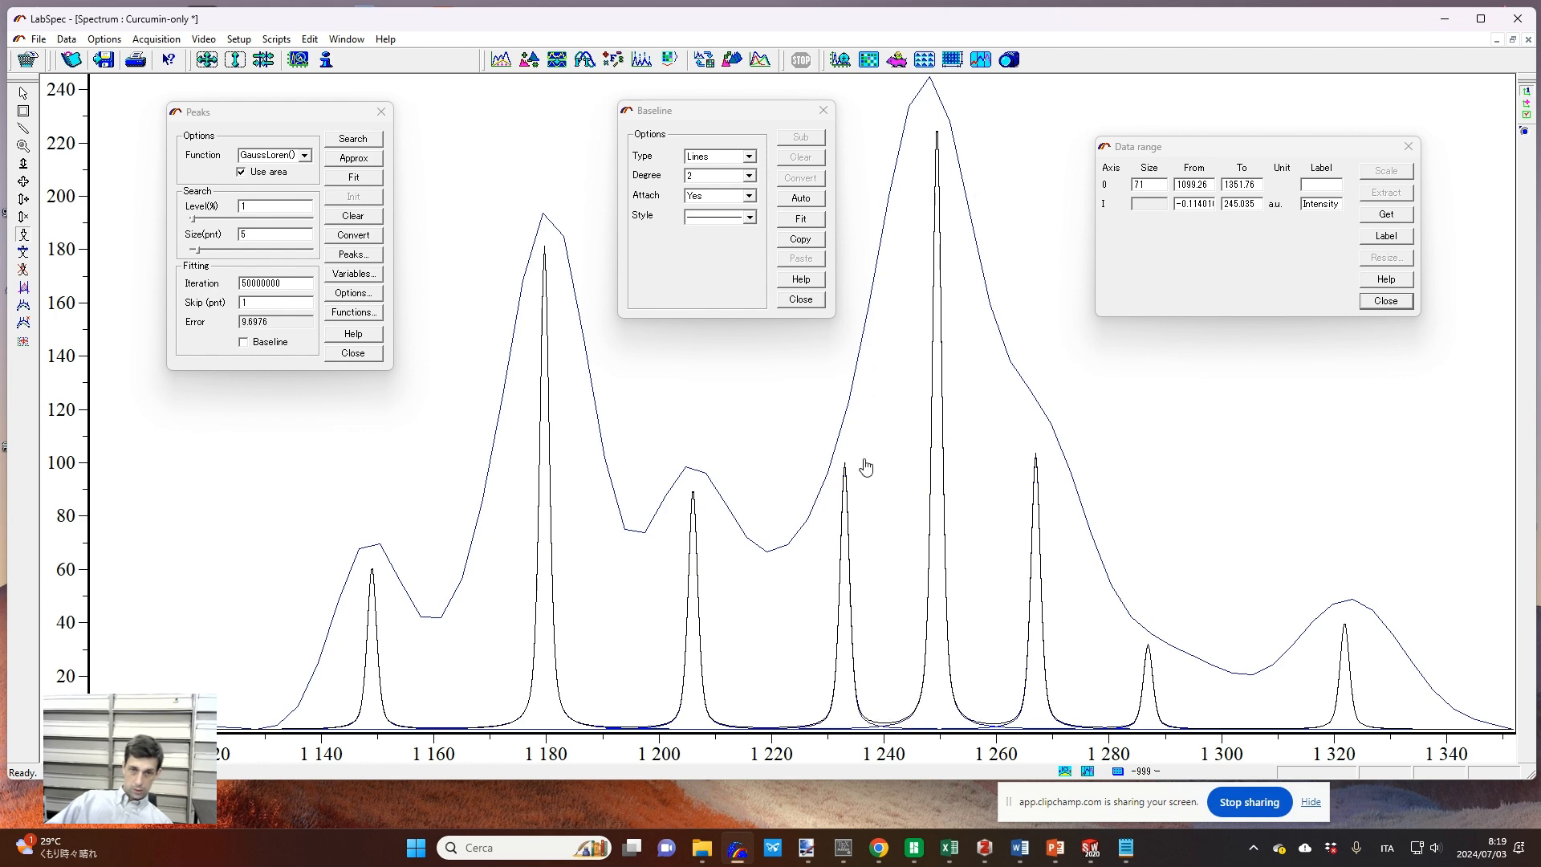
{"action": "left_click", "coordinate": [353, 178]}
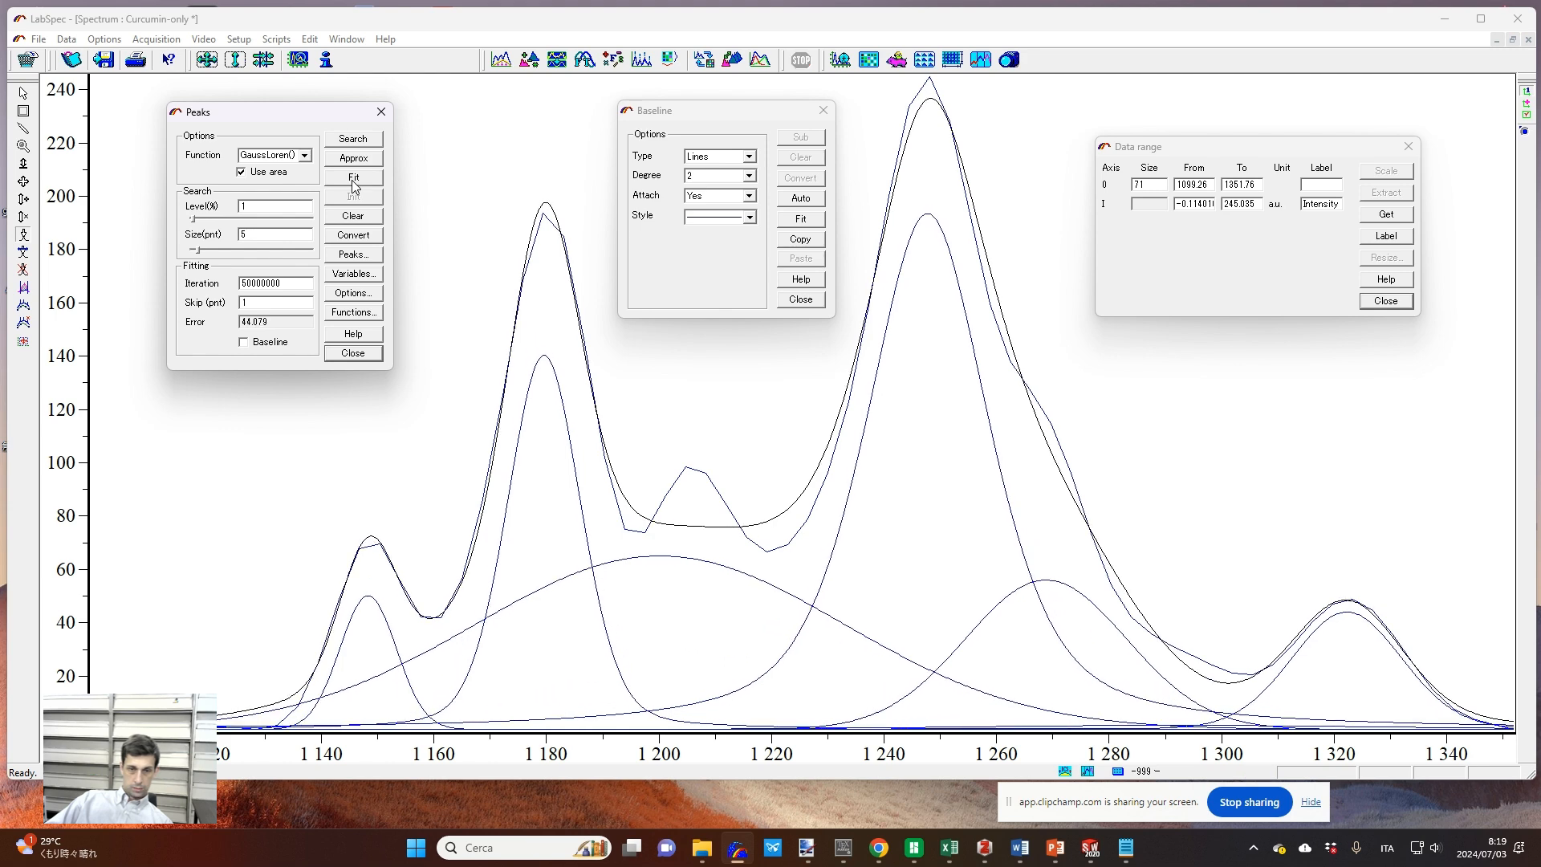
{"action": "left_click", "coordinate": [352, 180]}
{"action": "left_click", "coordinate": [351, 180]}
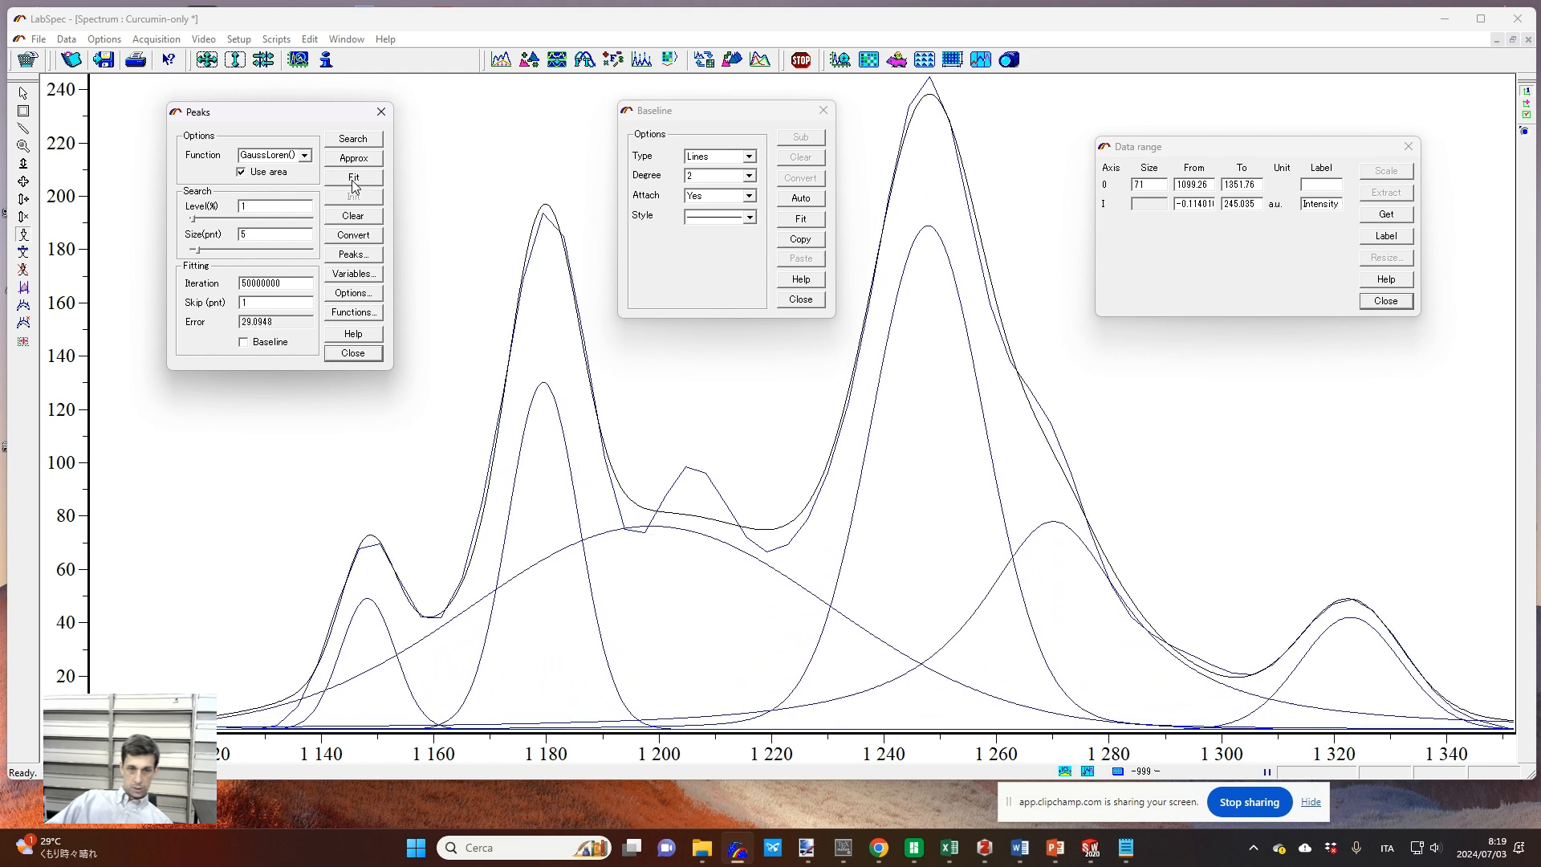
{"action": "left_click", "coordinate": [352, 180]}
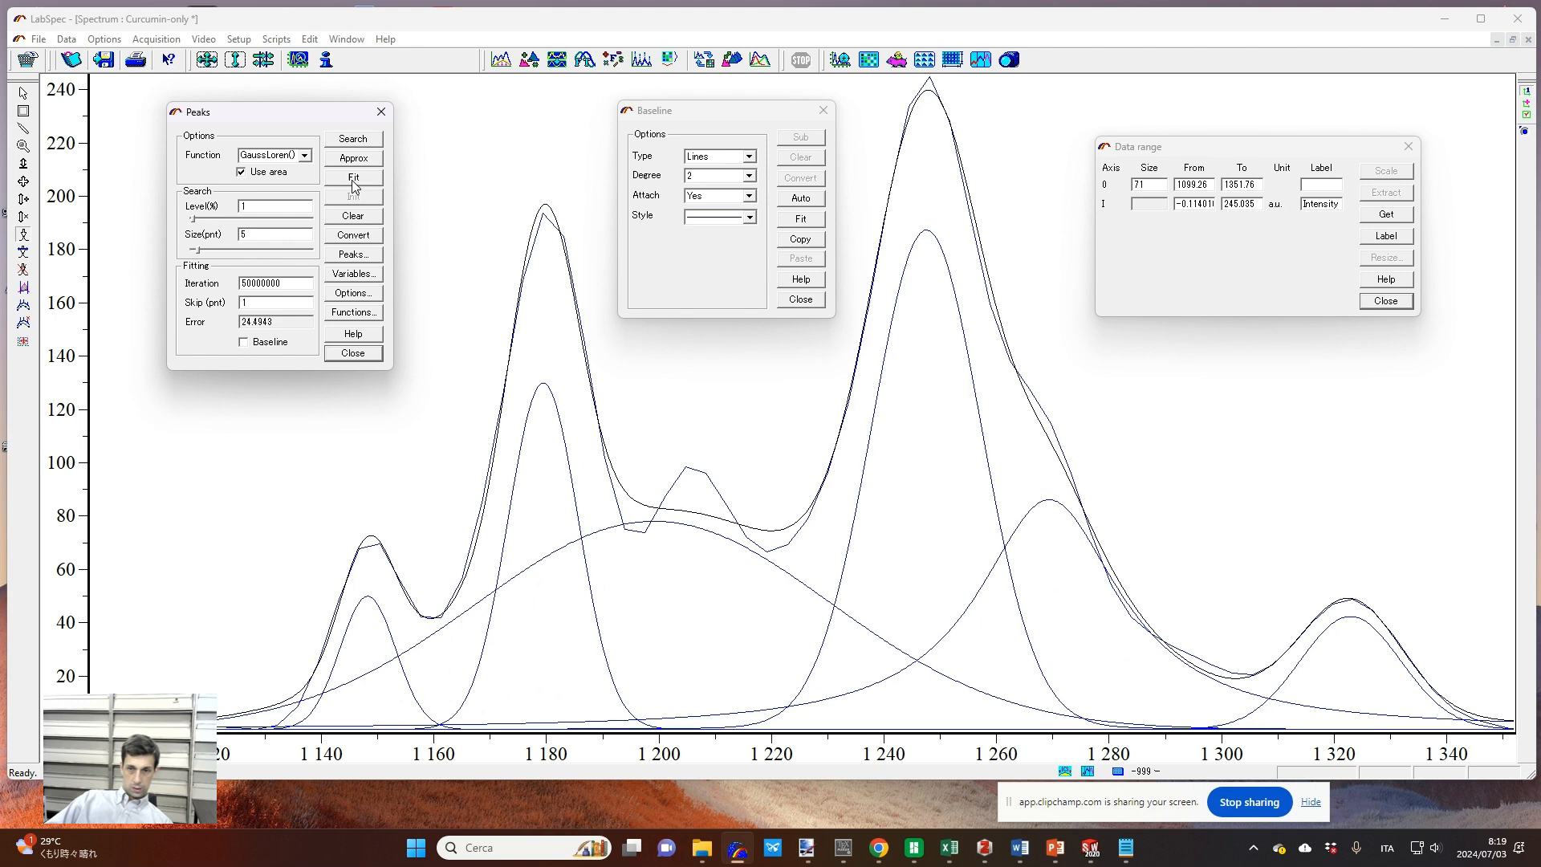
{"action": "left_click", "coordinate": [351, 179]}
{"action": "left_click", "coordinate": [352, 180]}
{"action": "left_click", "coordinate": [351, 180]}
{"action": "left_click", "coordinate": [352, 180]}
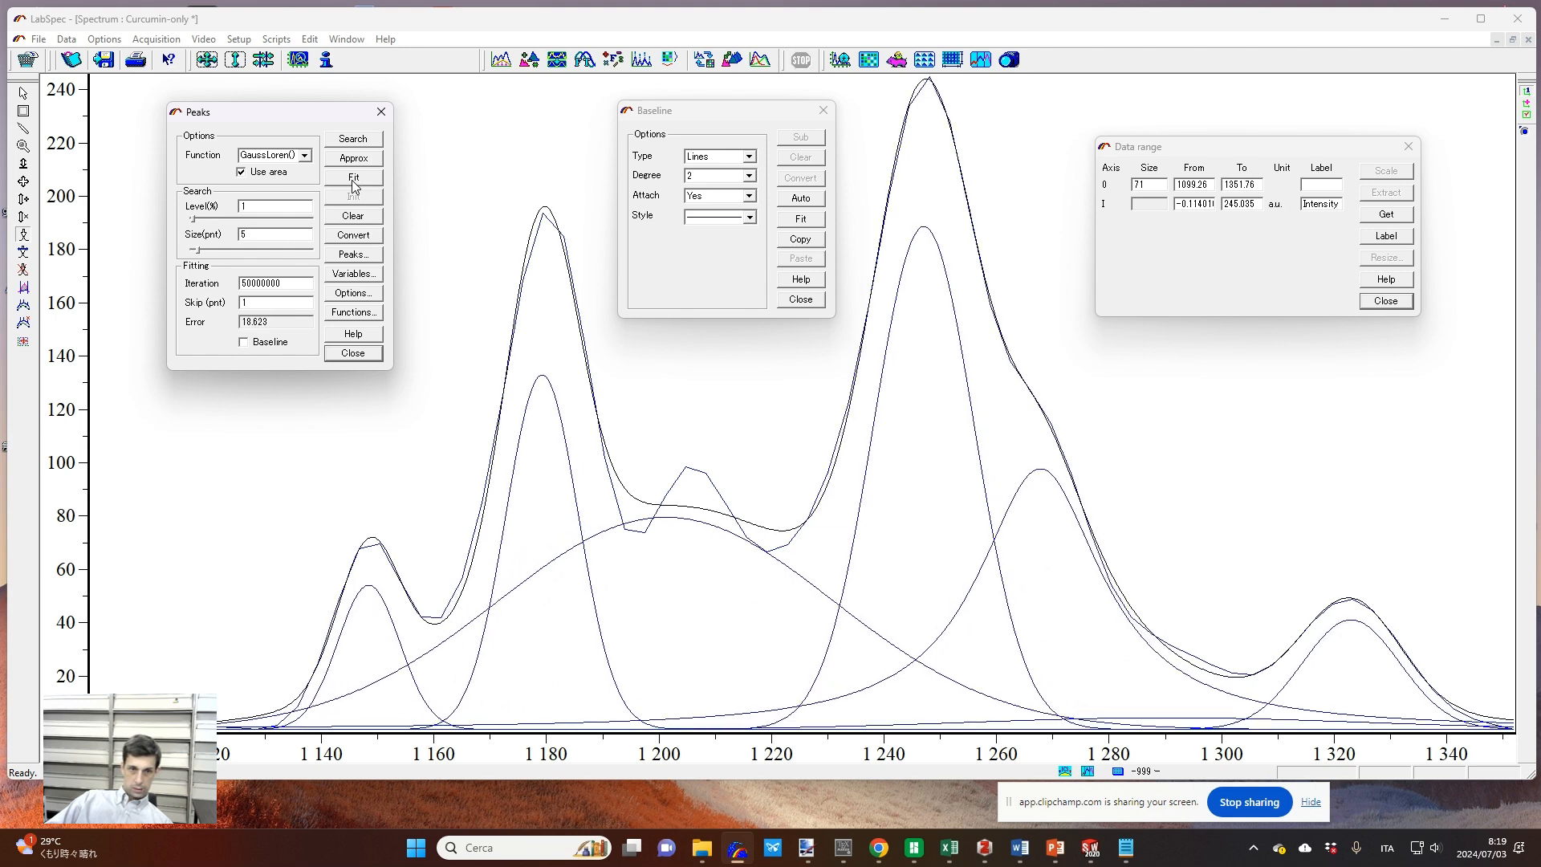
Step: Clear the fitted peaks, try an automatic peak search, and clear its peaks as well
{"action": "left_click", "coordinate": [23, 253]}
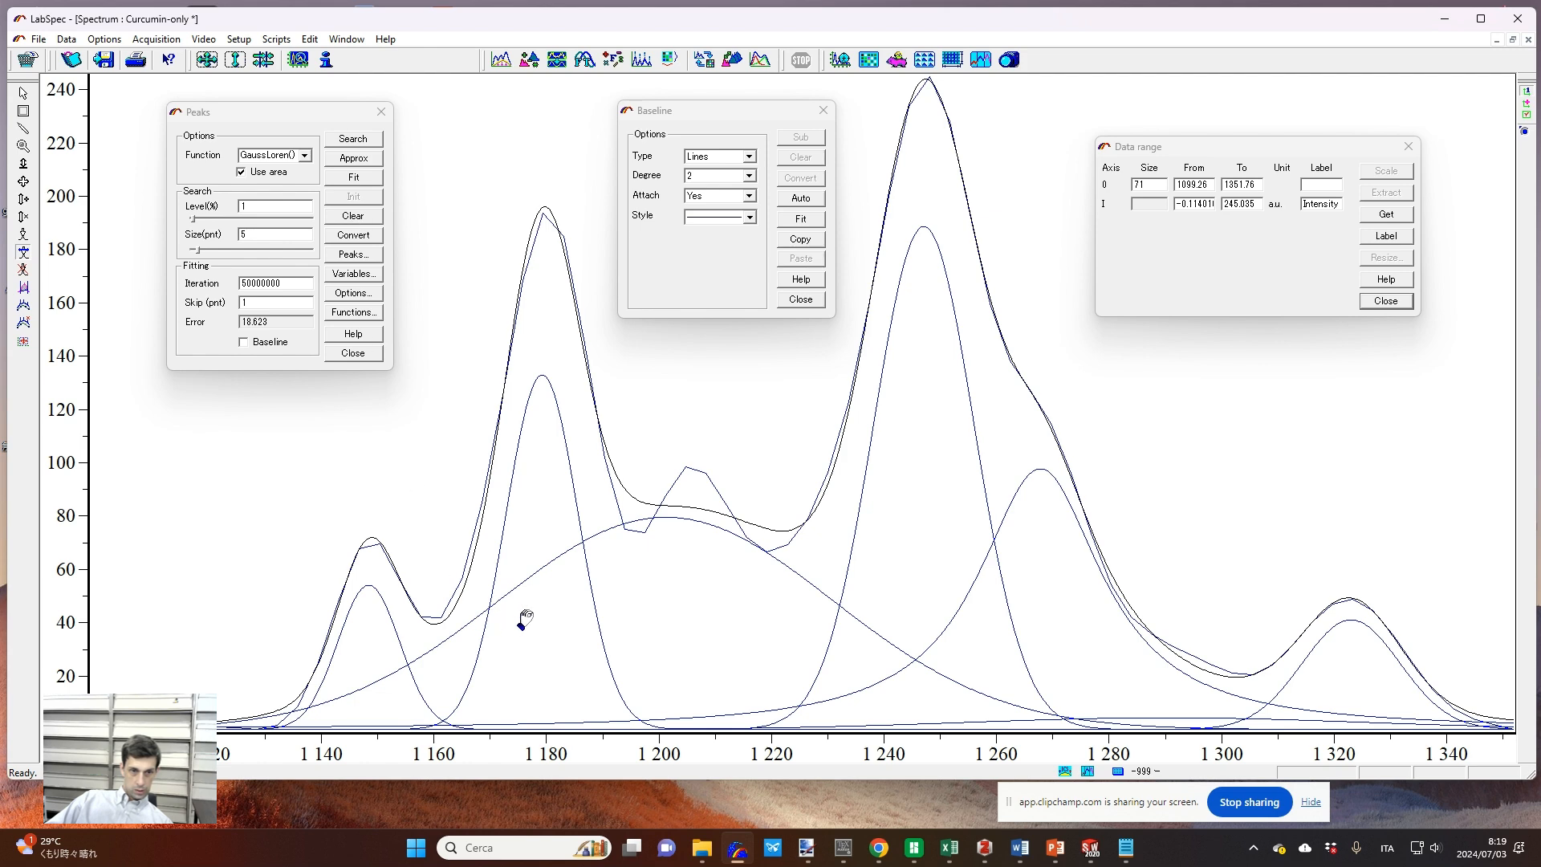
{"action": "left_click", "coordinate": [351, 217]}
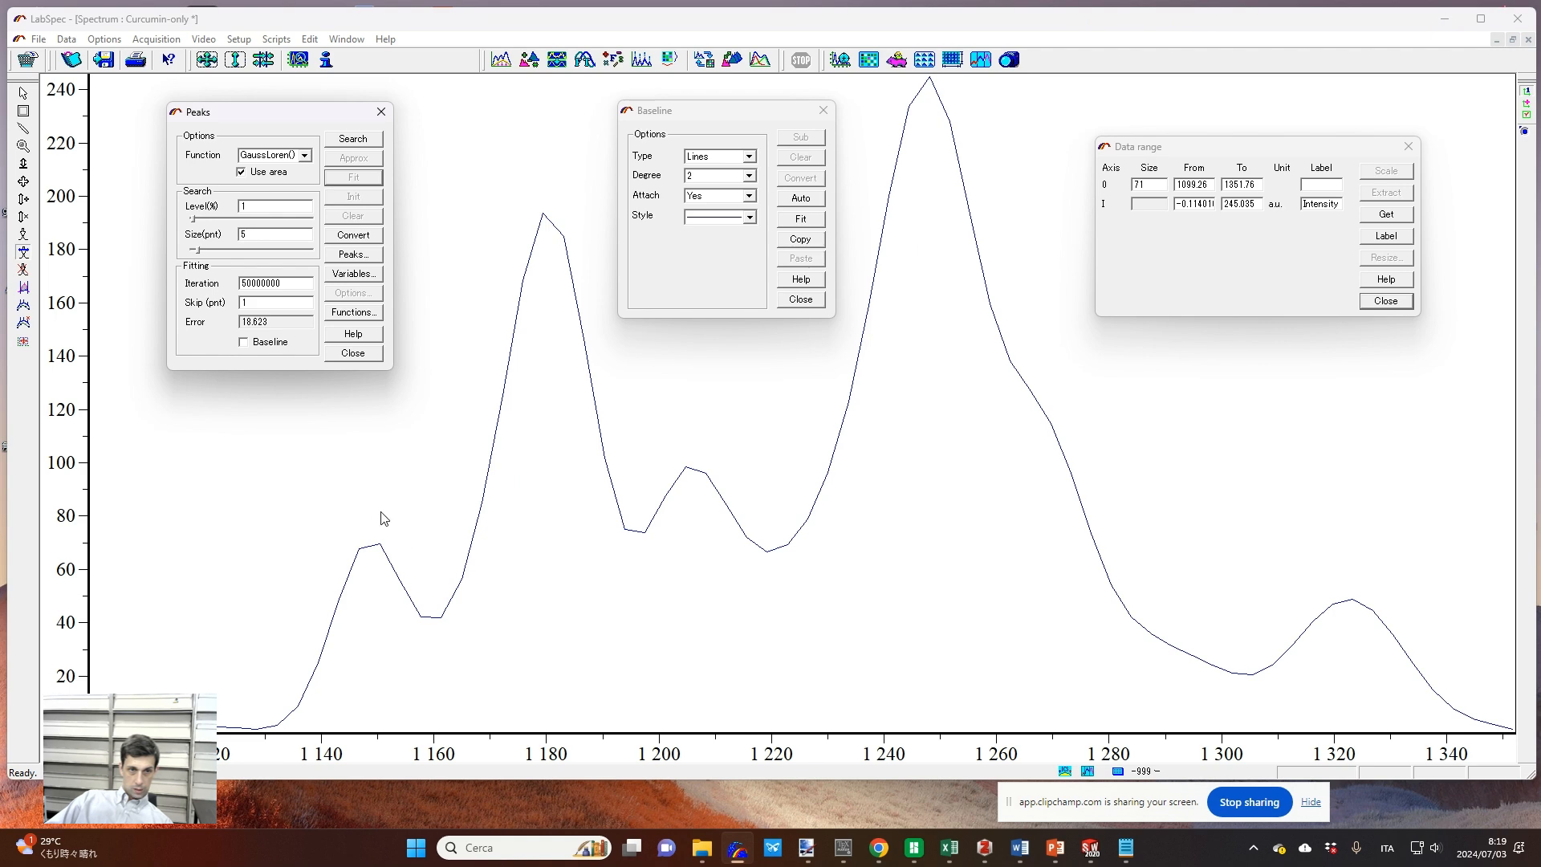
{"action": "left_click", "coordinate": [358, 140]}
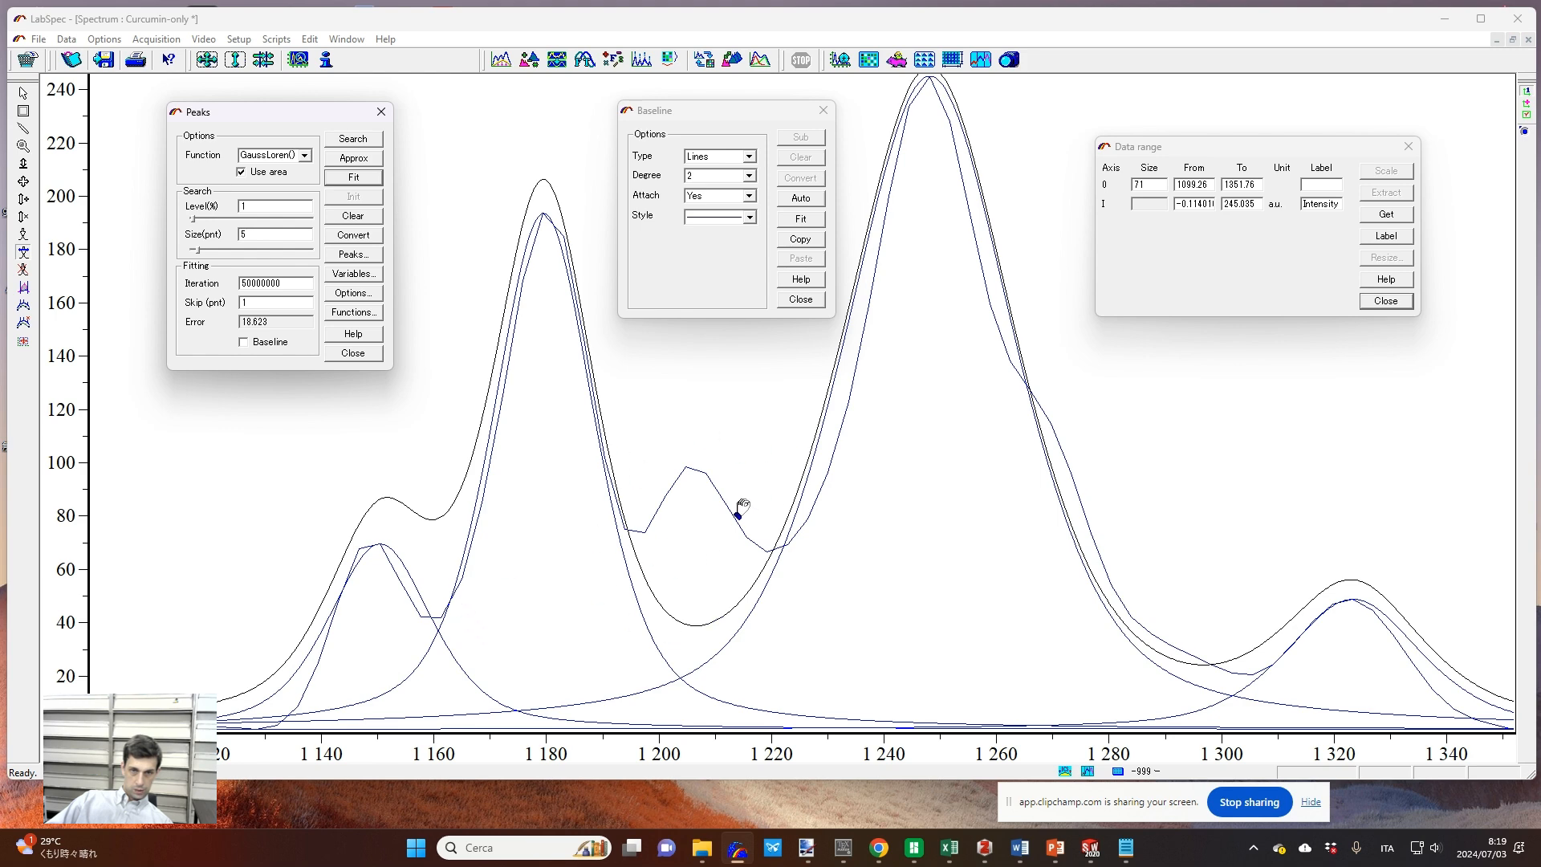
{"action": "left_click", "coordinate": [361, 218]}
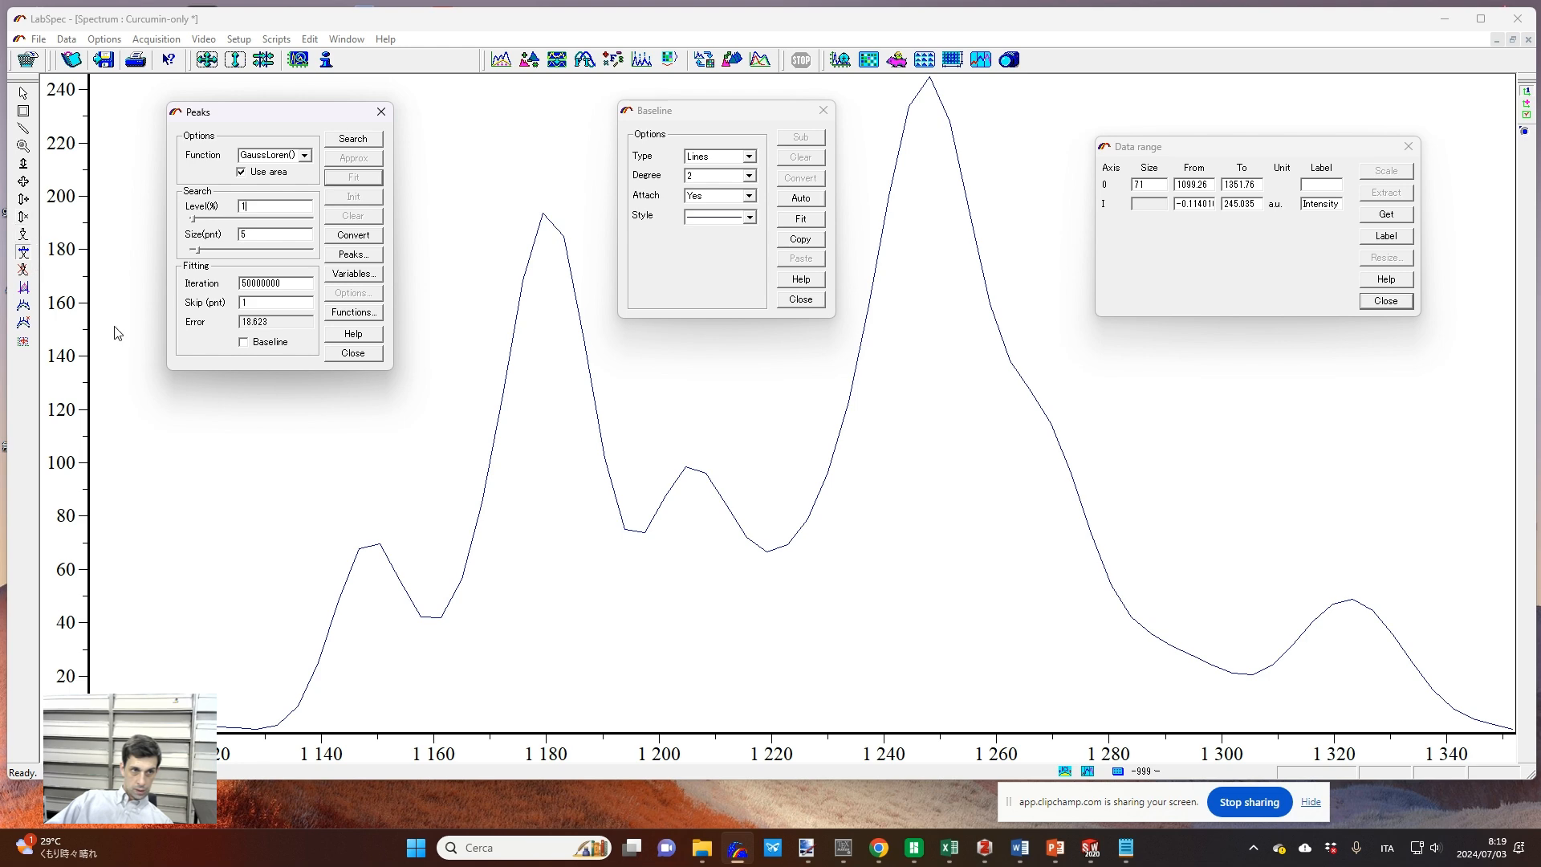
Step: Add nine peaks at about 1148, 1170, 1182, 1206, 1232, 1247, 1265, 1287 and 1322
{"action": "left_click", "coordinate": [23, 235]}
{"action": "left_click", "coordinate": [364, 563]}
{"action": "left_click", "coordinate": [490, 499]}
{"action": "left_click", "coordinate": [559, 252]}
{"action": "left_click", "coordinate": [695, 511]}
{"action": "left_click", "coordinate": [840, 507]}
{"action": "left_click", "coordinate": [925, 150]}
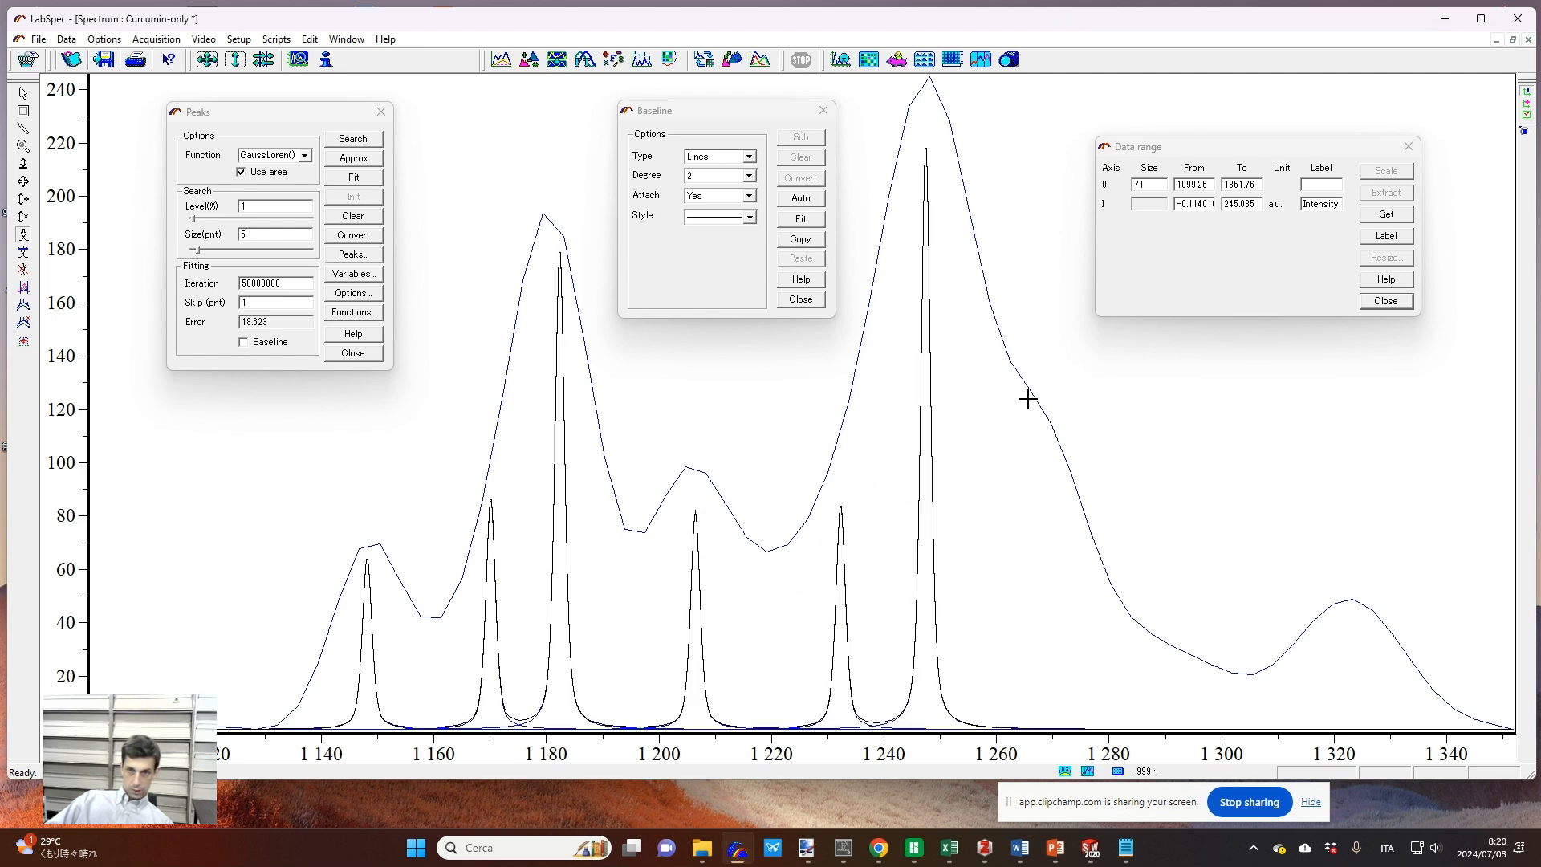
{"action": "left_click", "coordinate": [1027, 443]}
{"action": "left_click", "coordinate": [1148, 650]}
{"action": "left_click", "coordinate": [1346, 634]}
Step: Widen the peak at about 1322, and fit all nine peaks repeatedly
{"action": "left_click", "coordinate": [24, 251]}
{"action": "left_click_drag", "start_coordinate": [374, 668], "coordinate": [461, 653]}
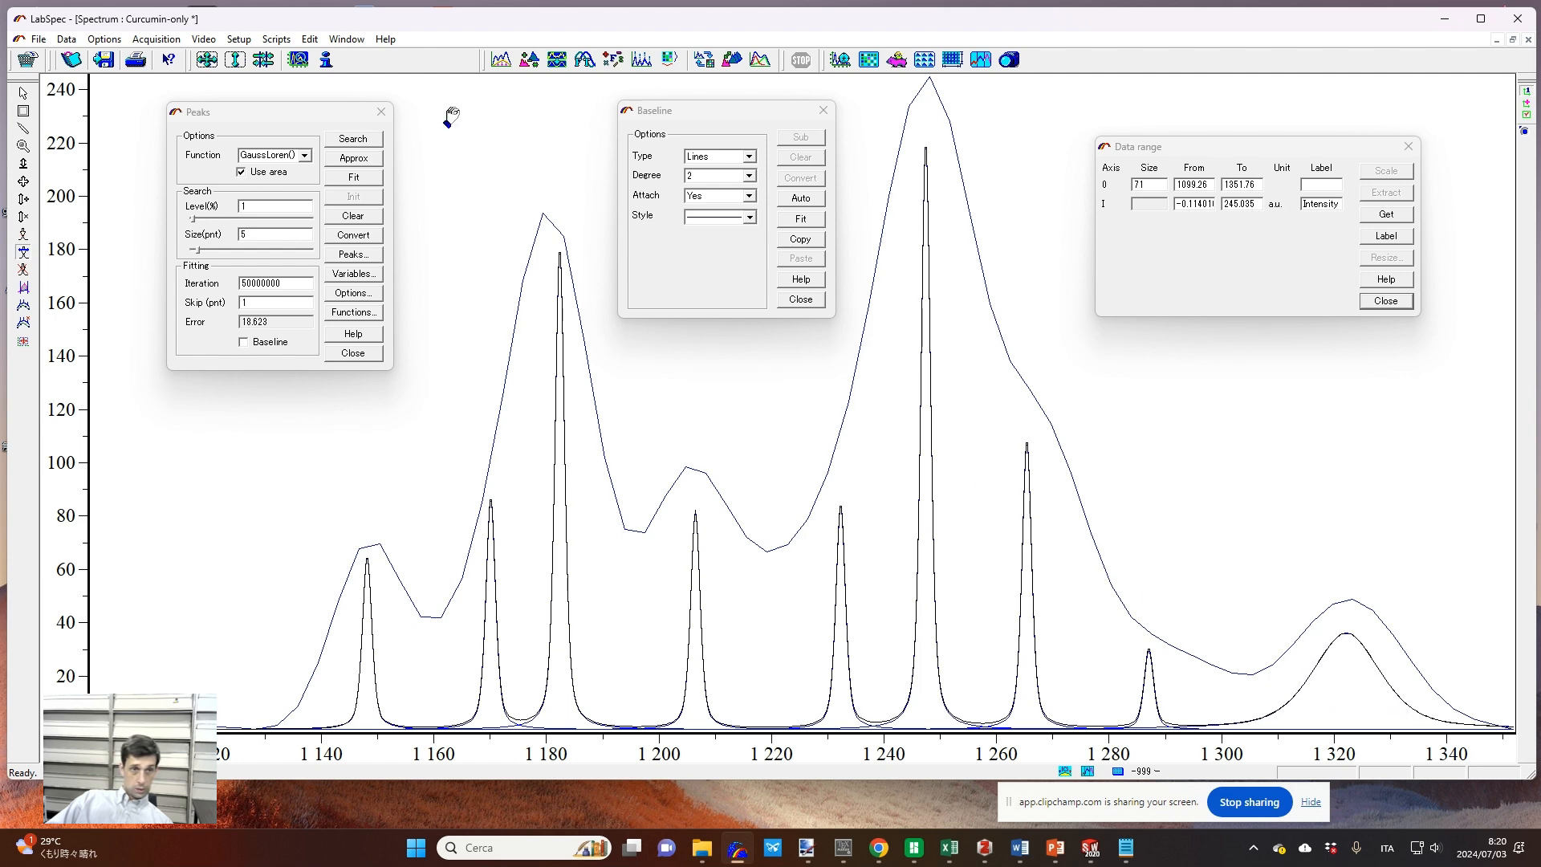
{"action": "left_click", "coordinate": [353, 177]}
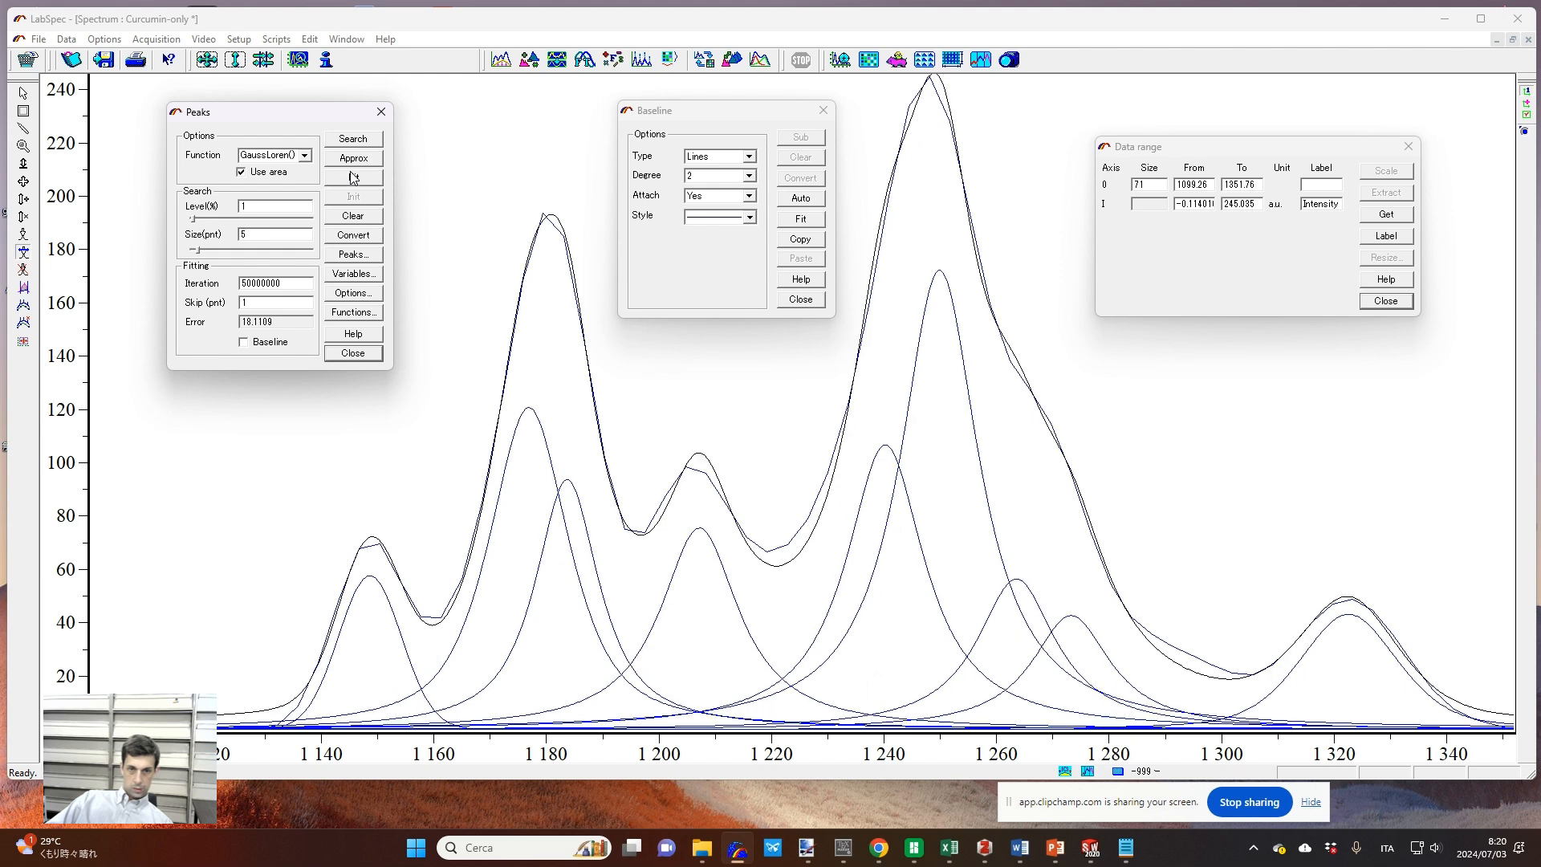
{"action": "left_click", "coordinate": [354, 176]}
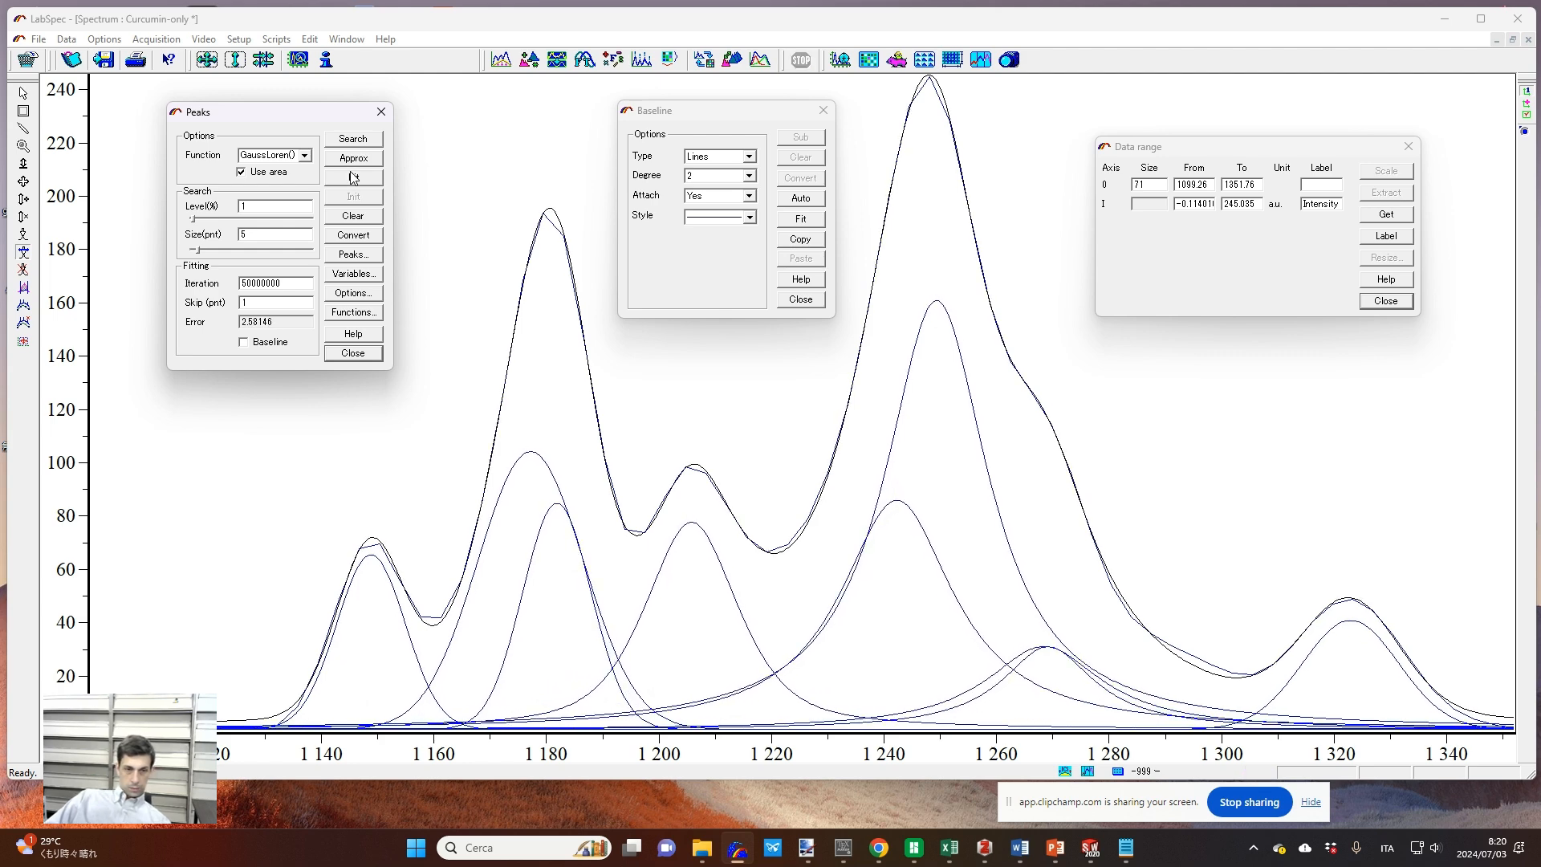
{"action": "left_click", "coordinate": [353, 178]}
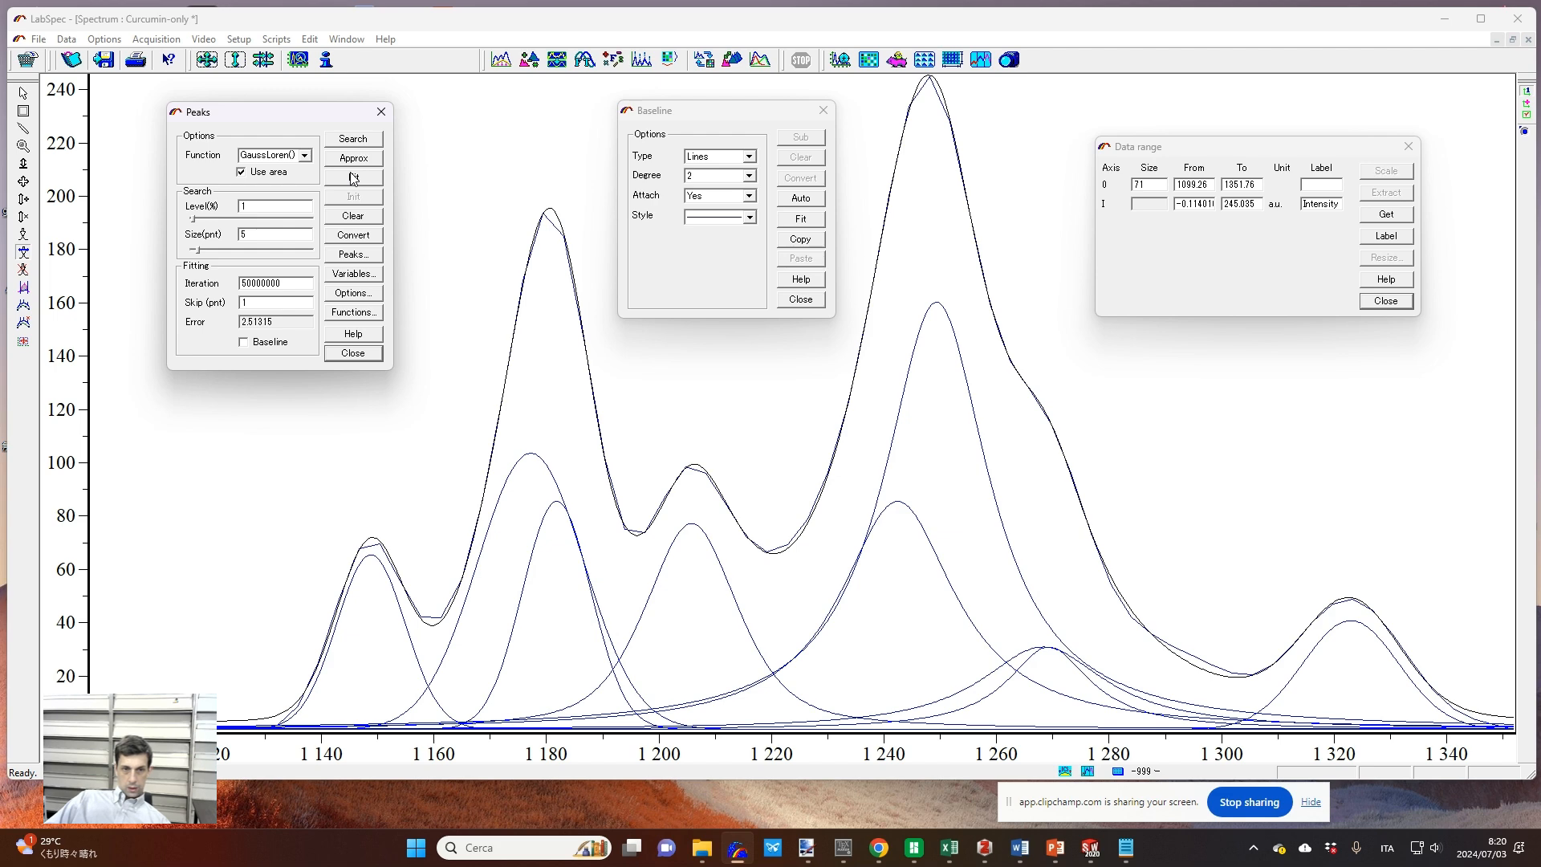
{"action": "left_click", "coordinate": [353, 177]}
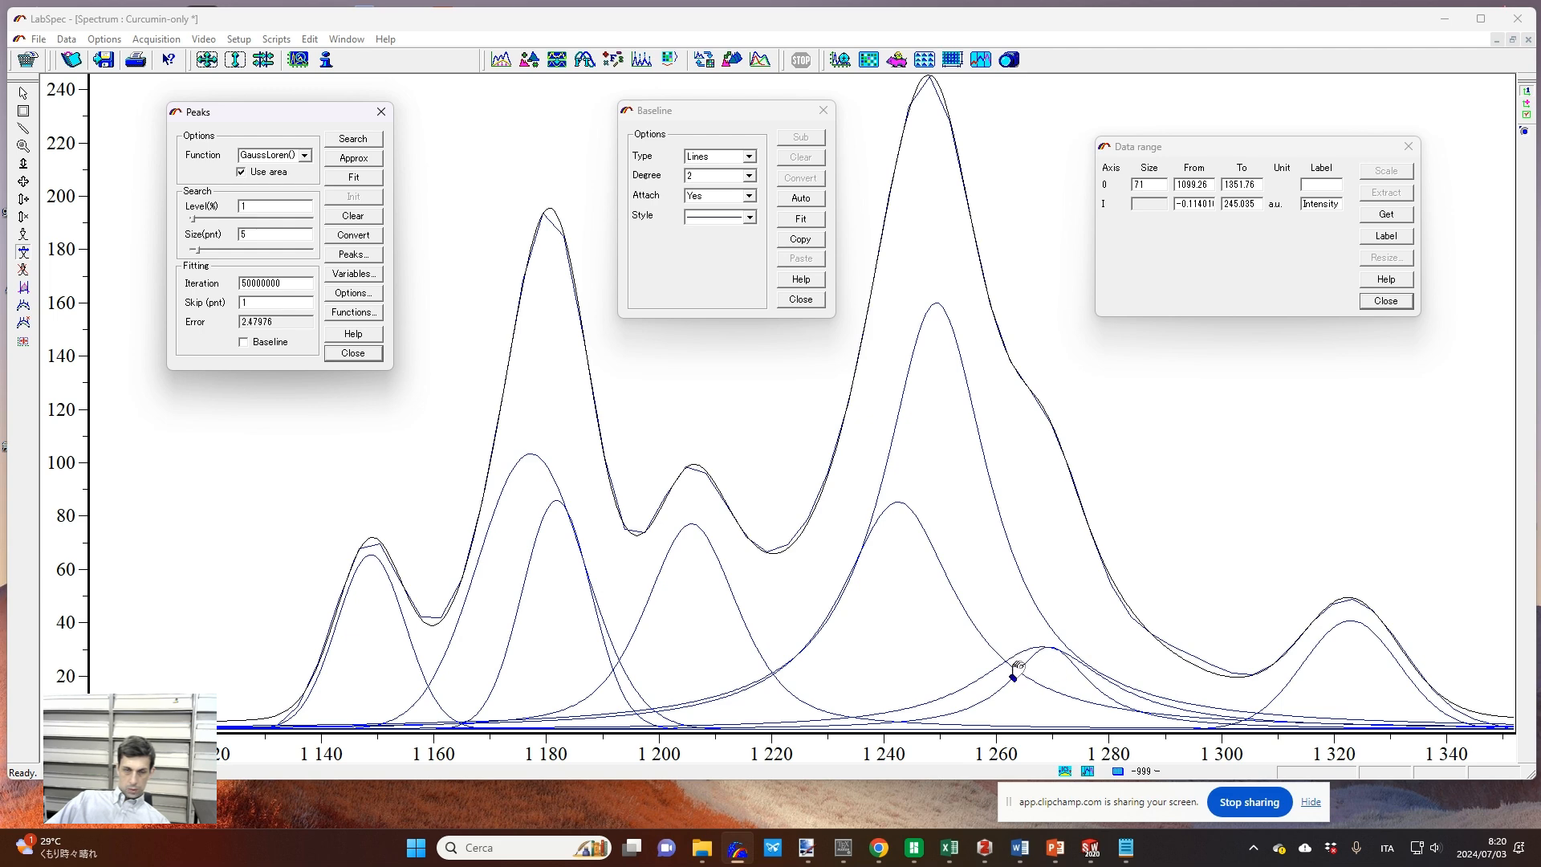
{"action": "mouse_move", "coordinate": [278, 109]}
{"action": "left_mouse_down"}
{"action": "mouse_move", "coordinate": [249, 103]}
{"action": "mouse_move", "coordinate": [273, 104]}
{"action": "left_mouse_up"}
{"action": "left_click", "coordinate": [347, 173]}
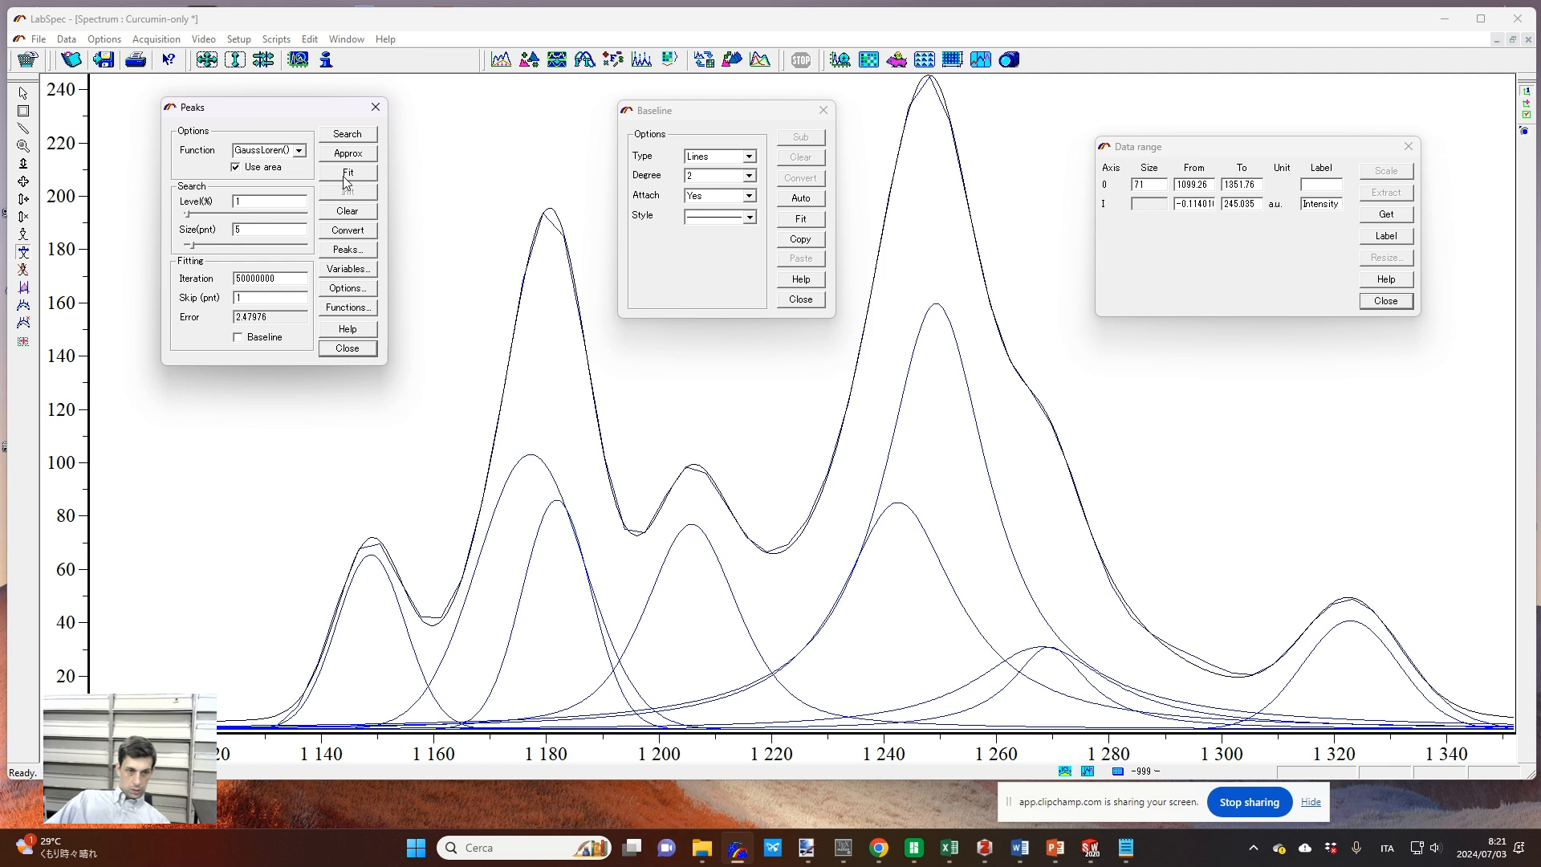
{"action": "left_click", "coordinate": [346, 178]}
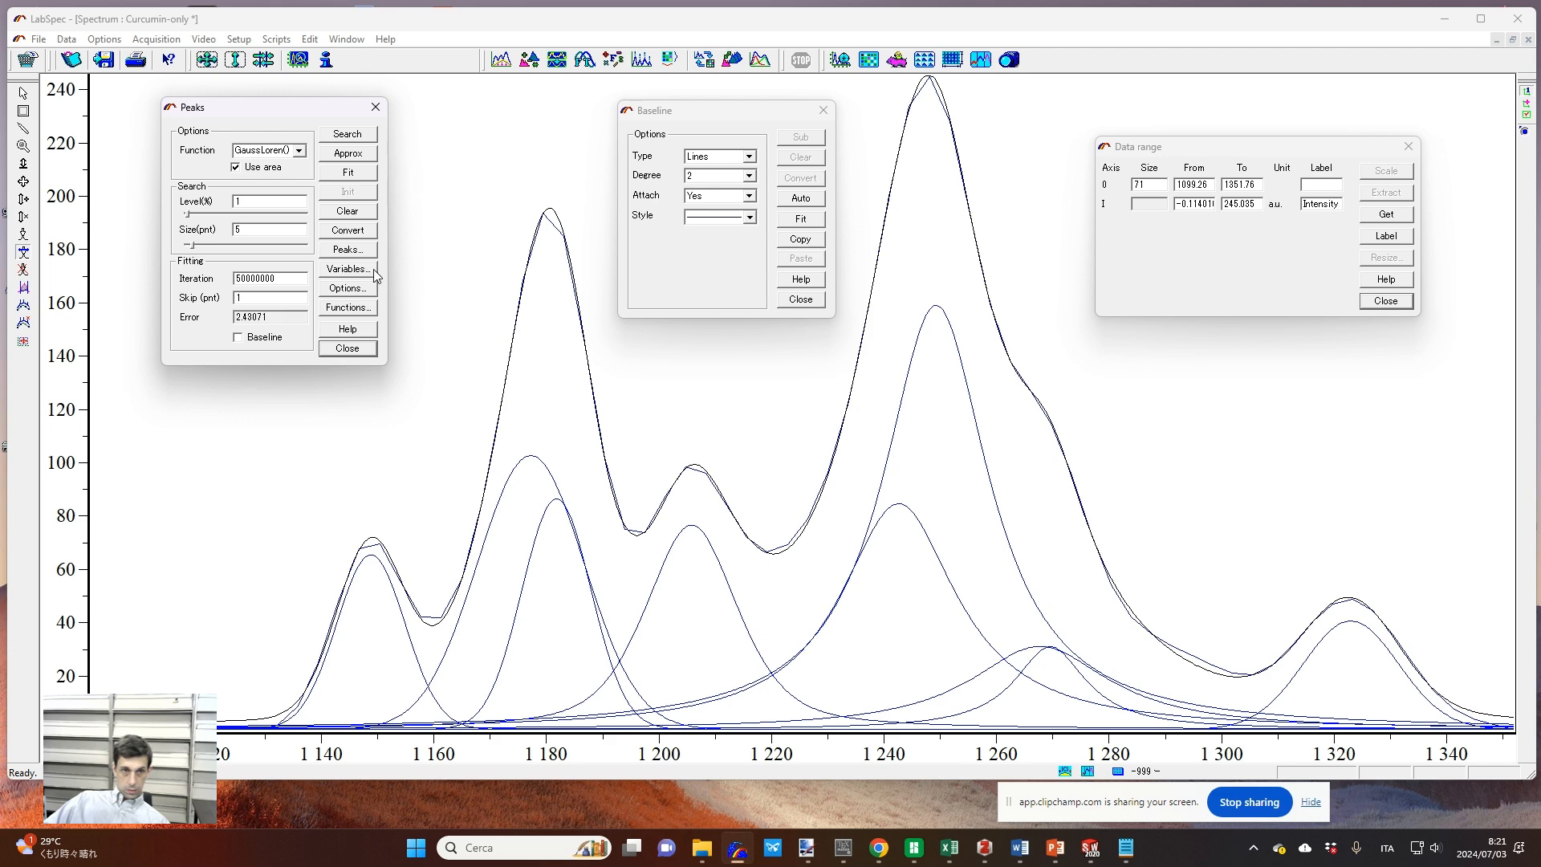
Step: Set the position of peak 8 to 1290 in the peak parameter table and apply it
{"action": "left_click", "coordinate": [347, 249]}
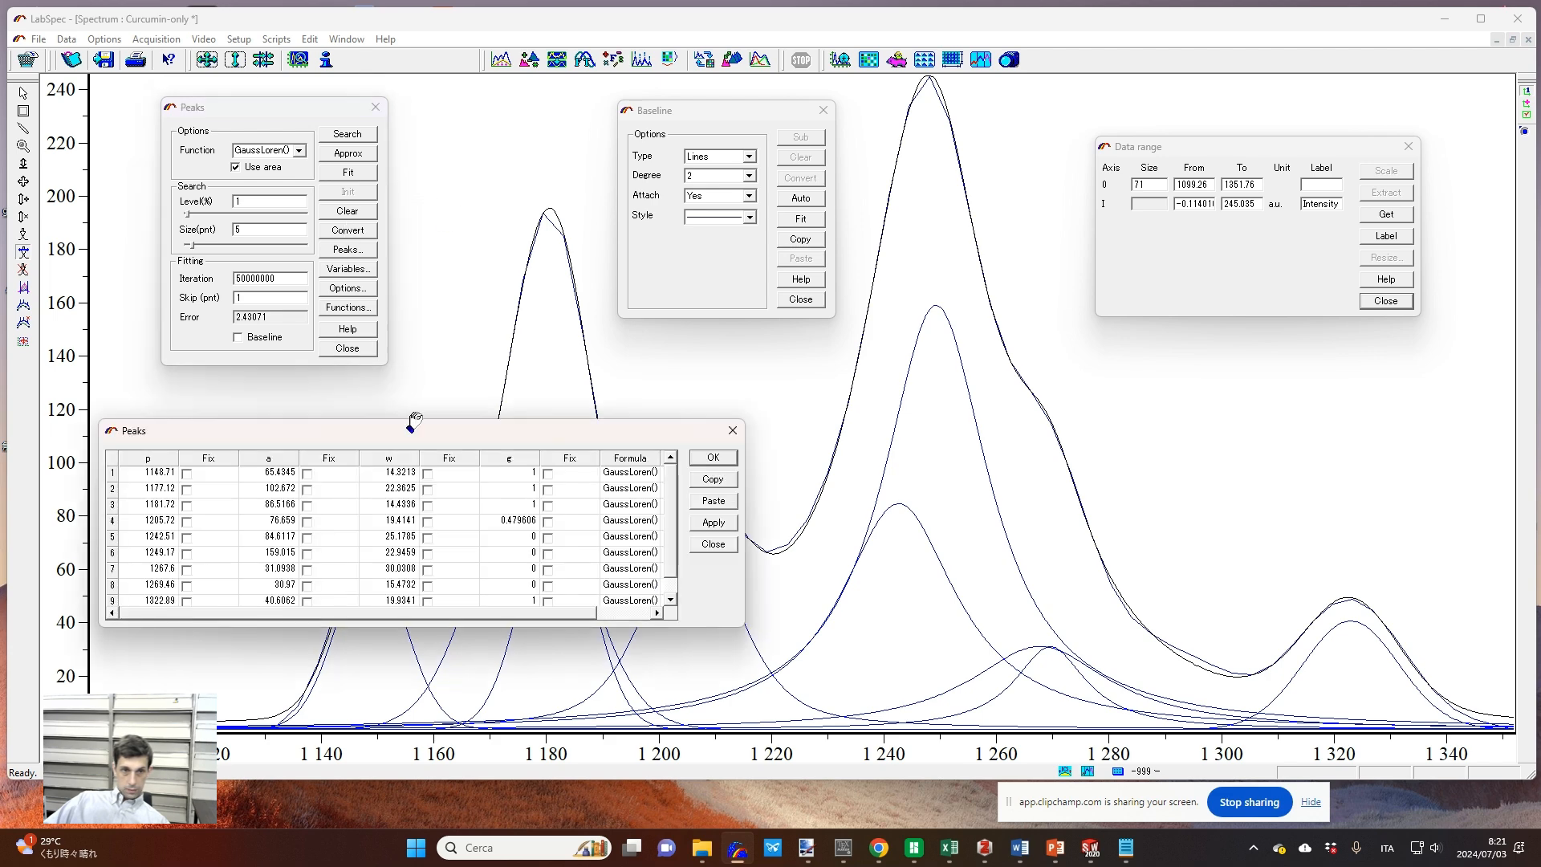
{"action": "left_click_drag", "start_coordinate": [412, 426], "coordinate": [625, 367]}
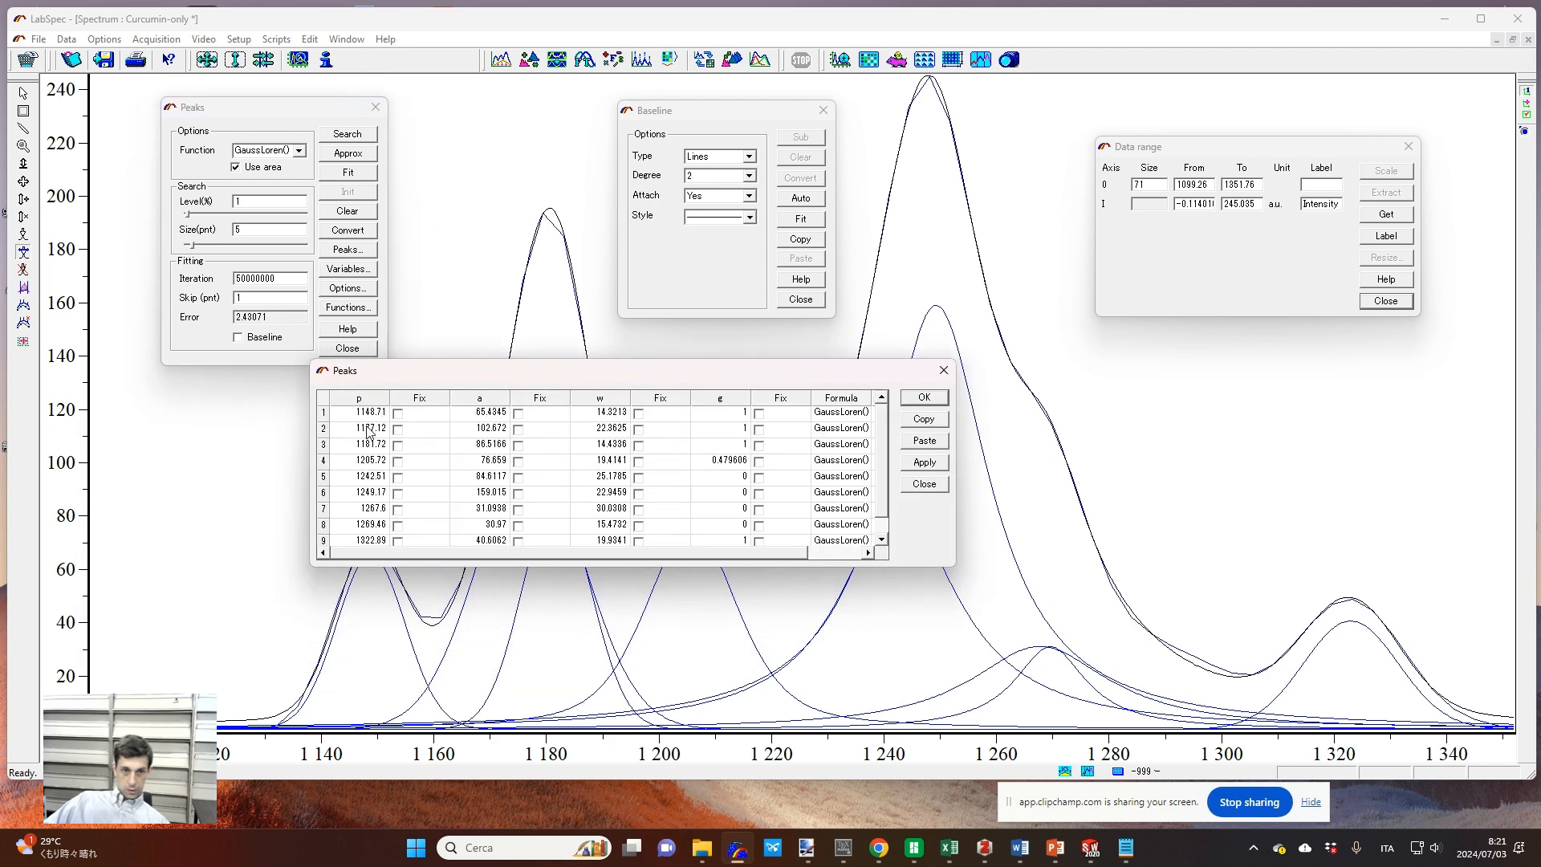
{"action": "scroll", "coordinate": [369, 455], "scroll_direction": "up", "scroll_amount": 1}
{"action": "scroll", "coordinate": [692, 479], "scroll_direction": "down", "scroll_amount": 1}
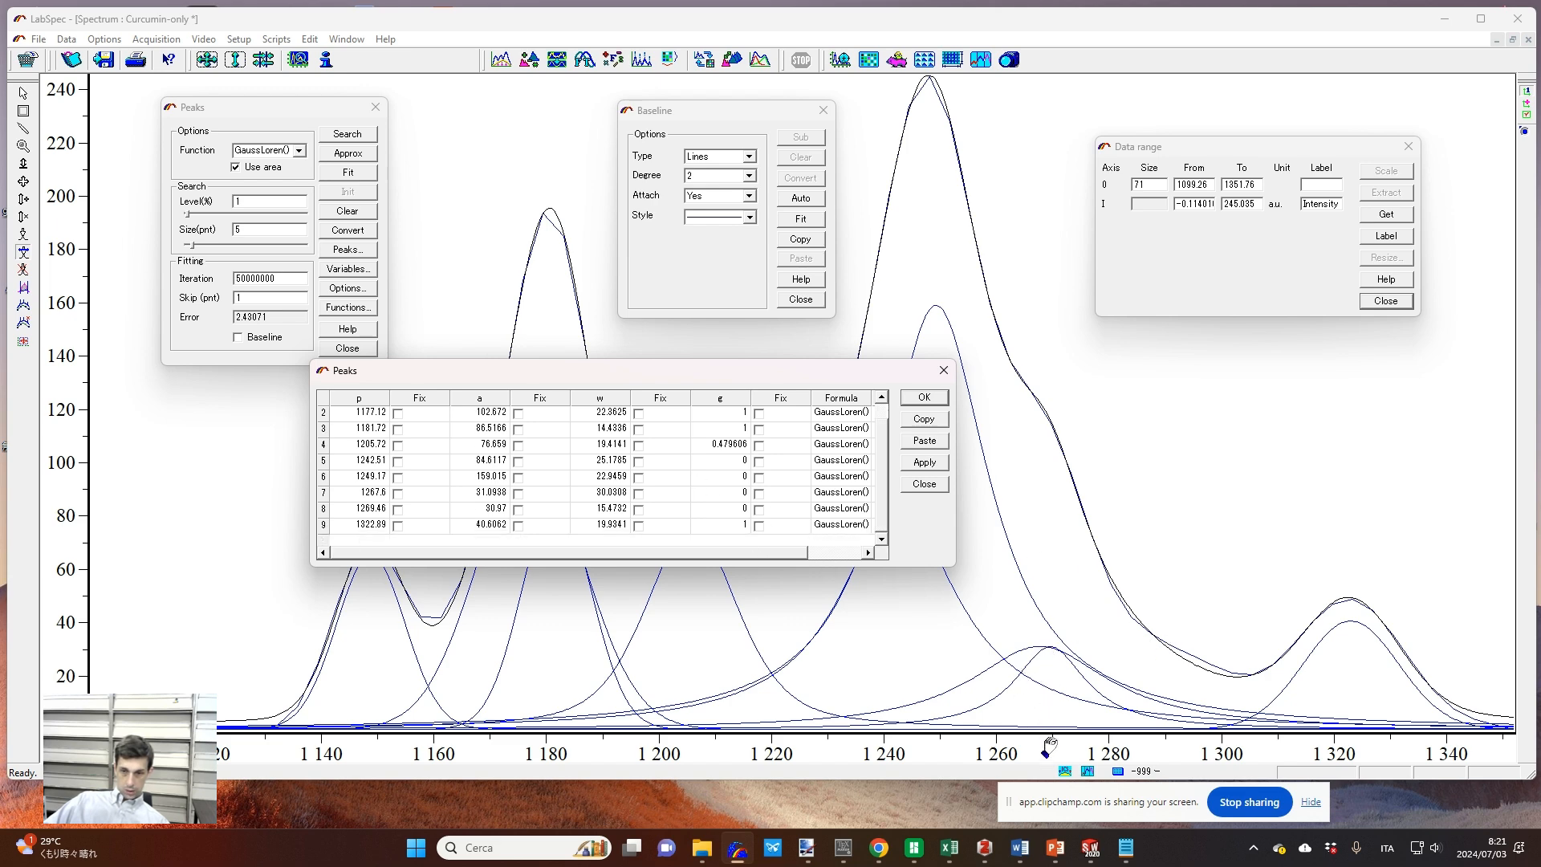
{"action": "left_click", "coordinate": [374, 510]}
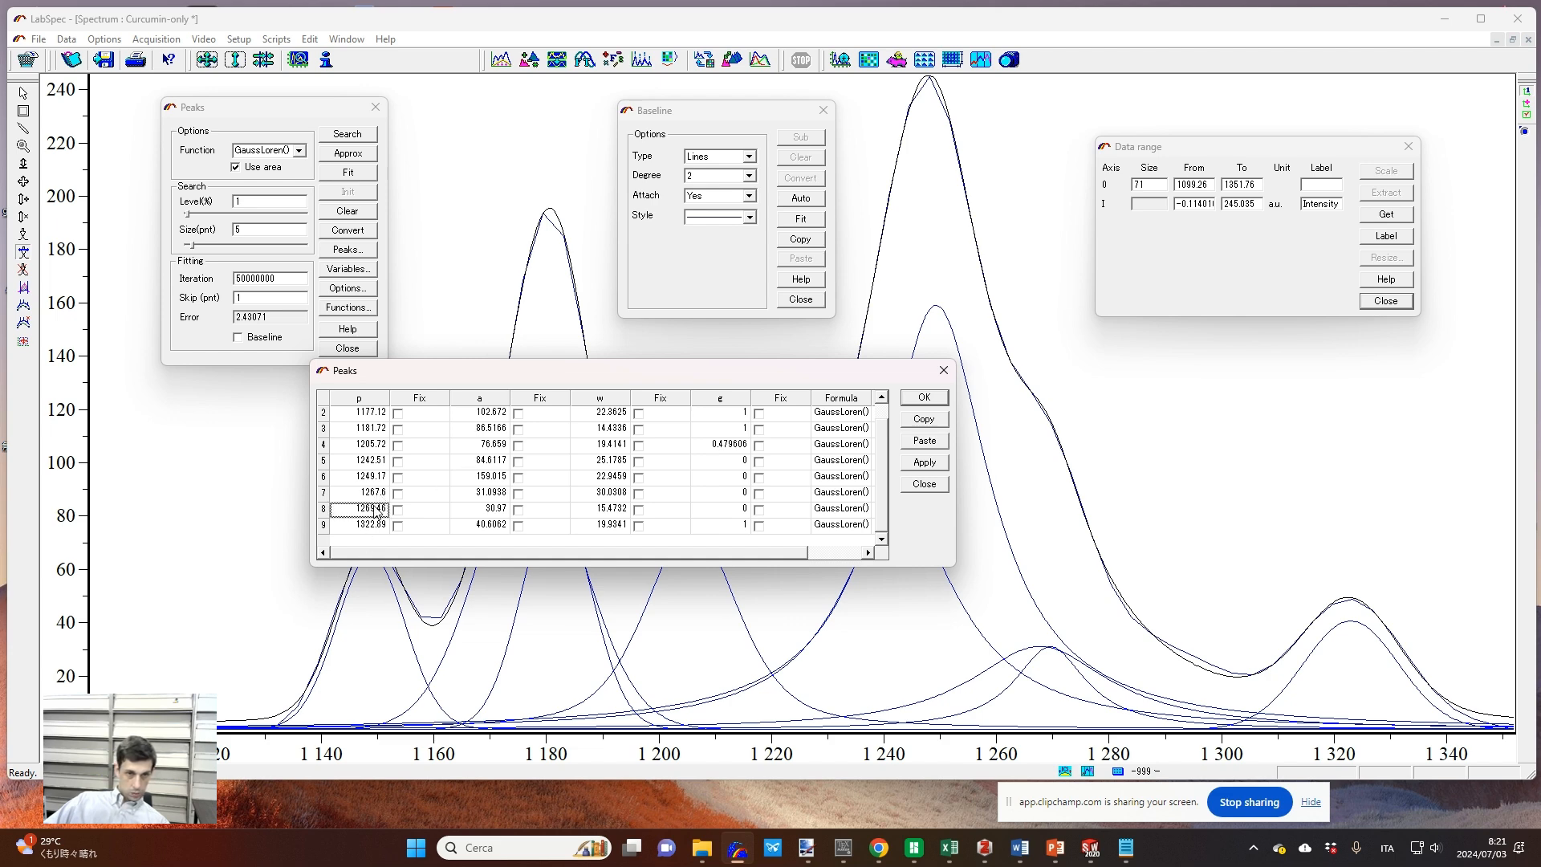
{"action": "left_click", "coordinate": [377, 512]}
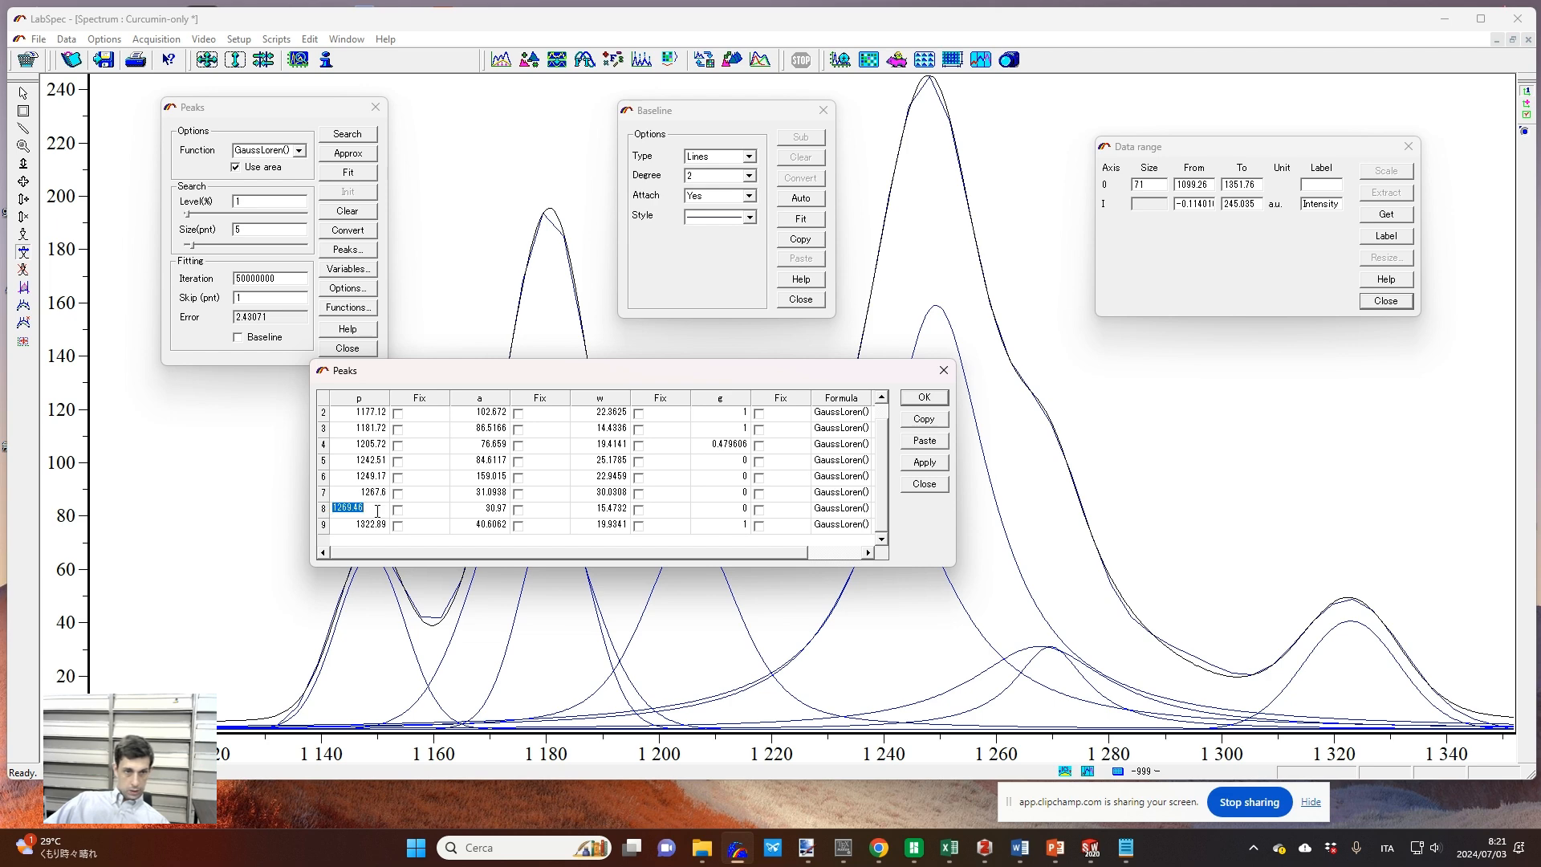
{"action": "type", "text": "1290"}
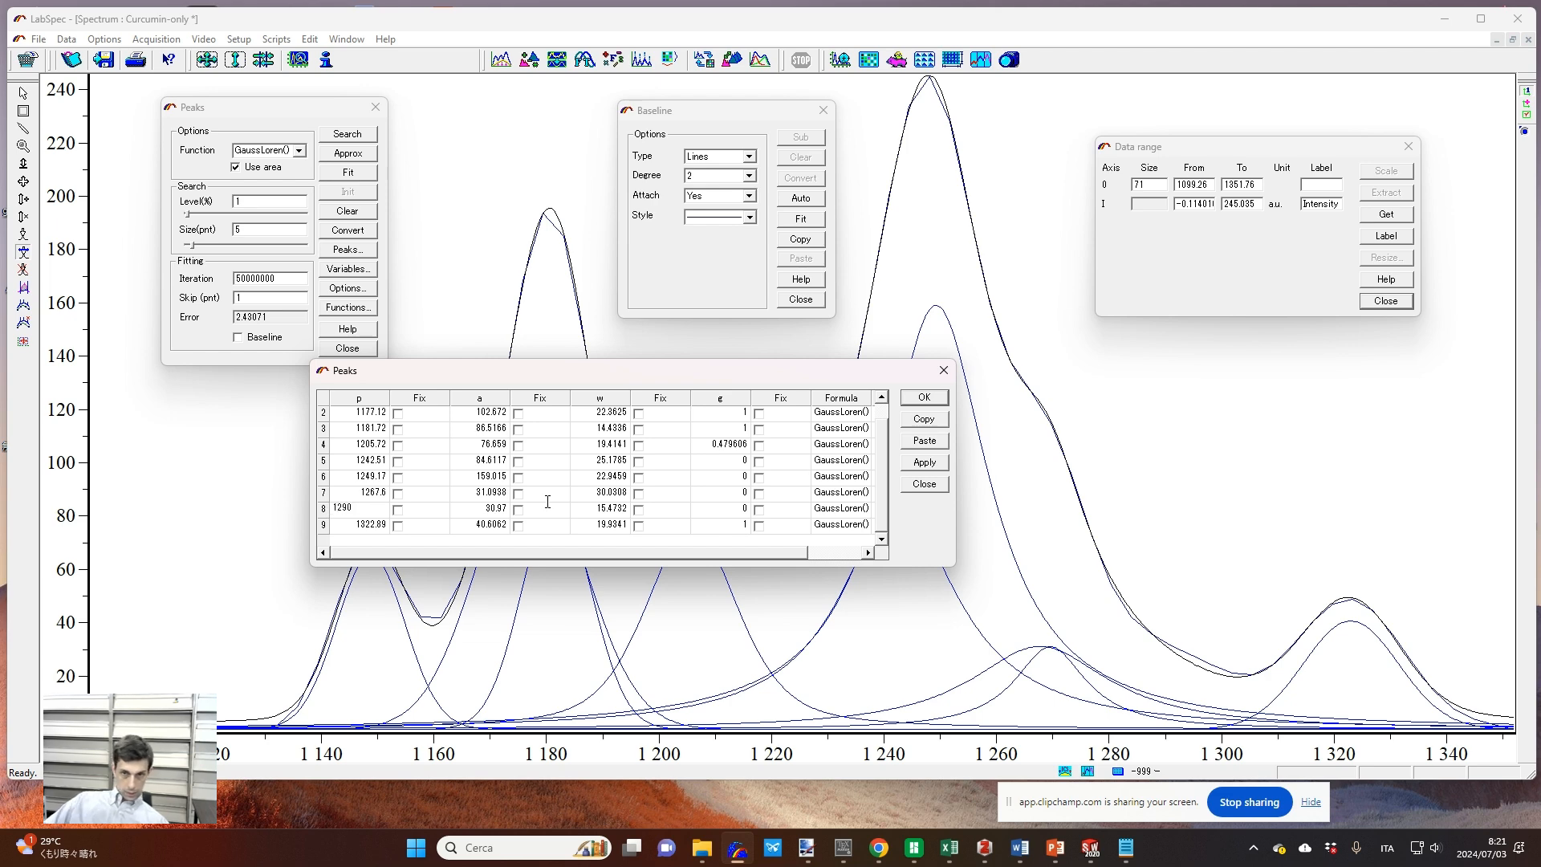
{"action": "left_click", "coordinate": [921, 463]}
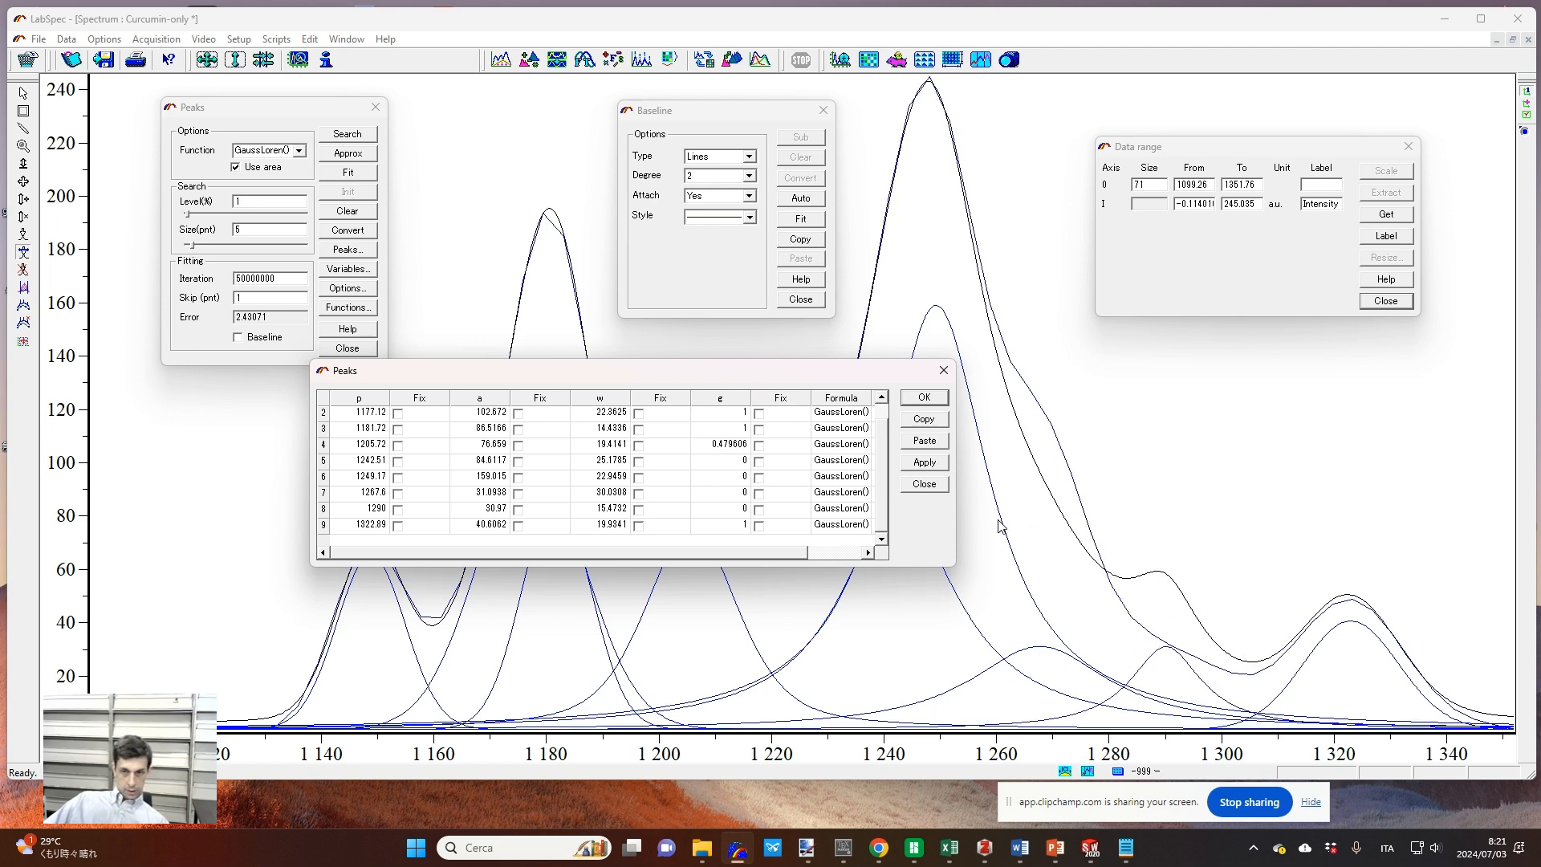
Step: Close the peak parameter table and refit all peaks from the new peak 8 position
{"action": "left_click_drag", "start_coordinate": [790, 371], "coordinate": [627, 375]}
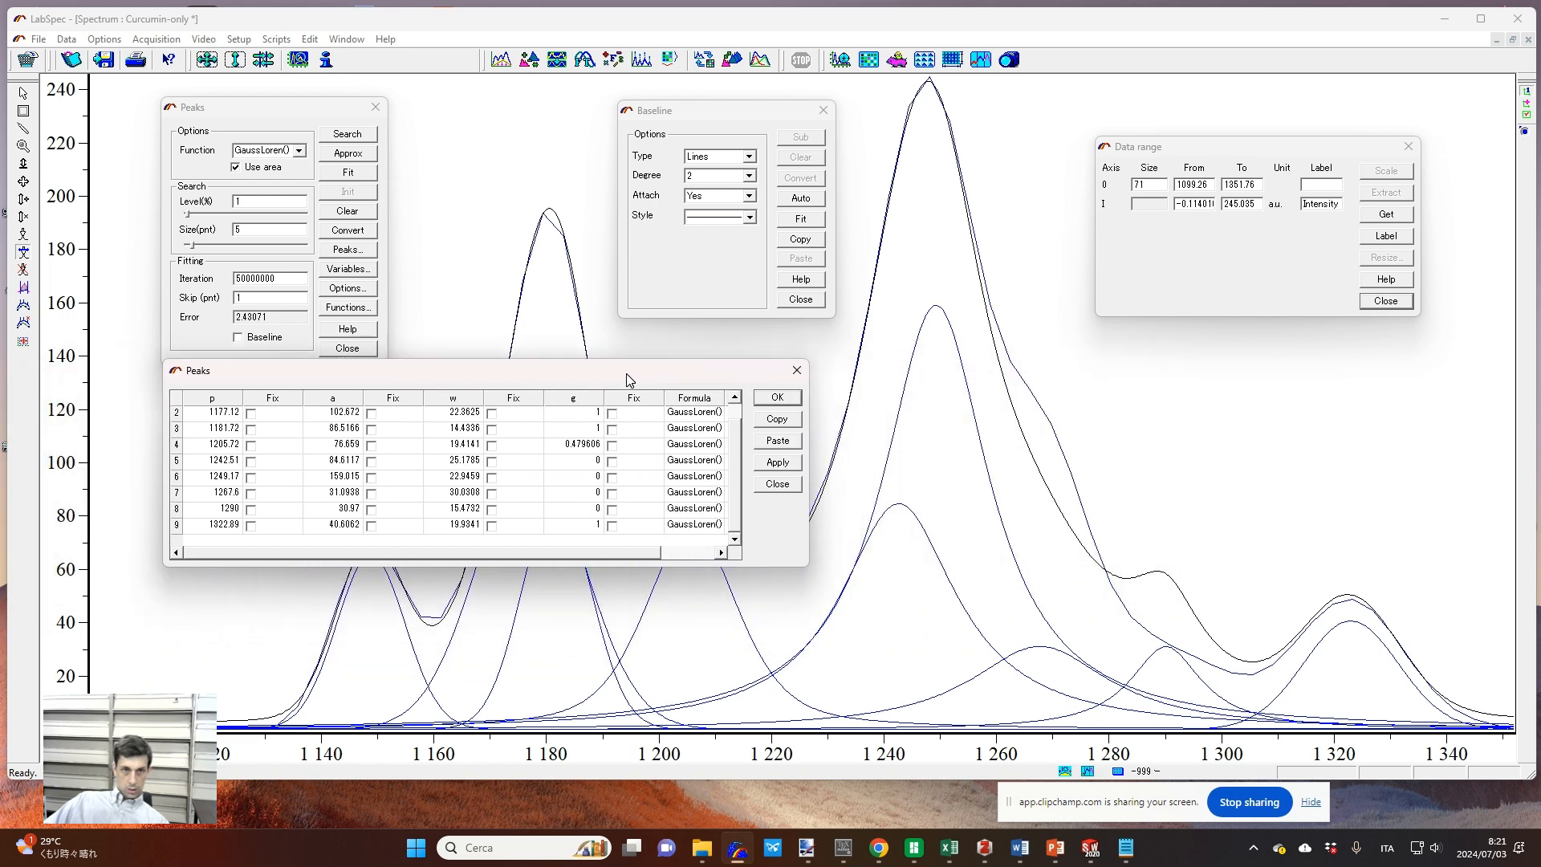
{"action": "left_click", "coordinate": [796, 370]}
{"action": "left_click", "coordinate": [348, 173]}
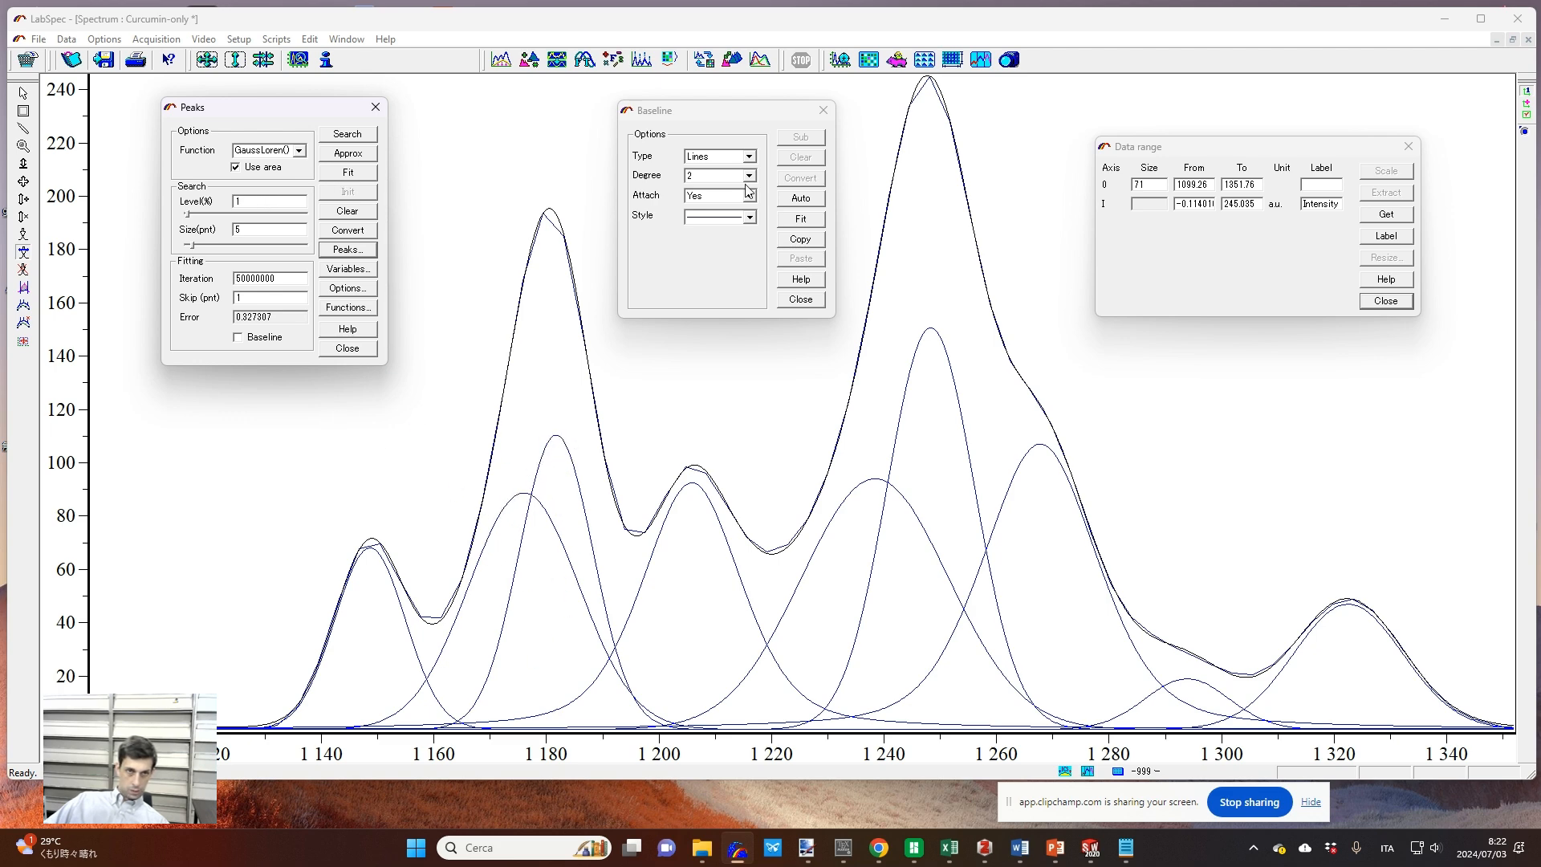
Step: Set the amplitude of peak 3 to 150 in the peak parameter table and apply it
{"action": "left_click", "coordinate": [345, 249]}
{"action": "left_click_drag", "start_coordinate": [509, 372], "coordinate": [1019, 404]}
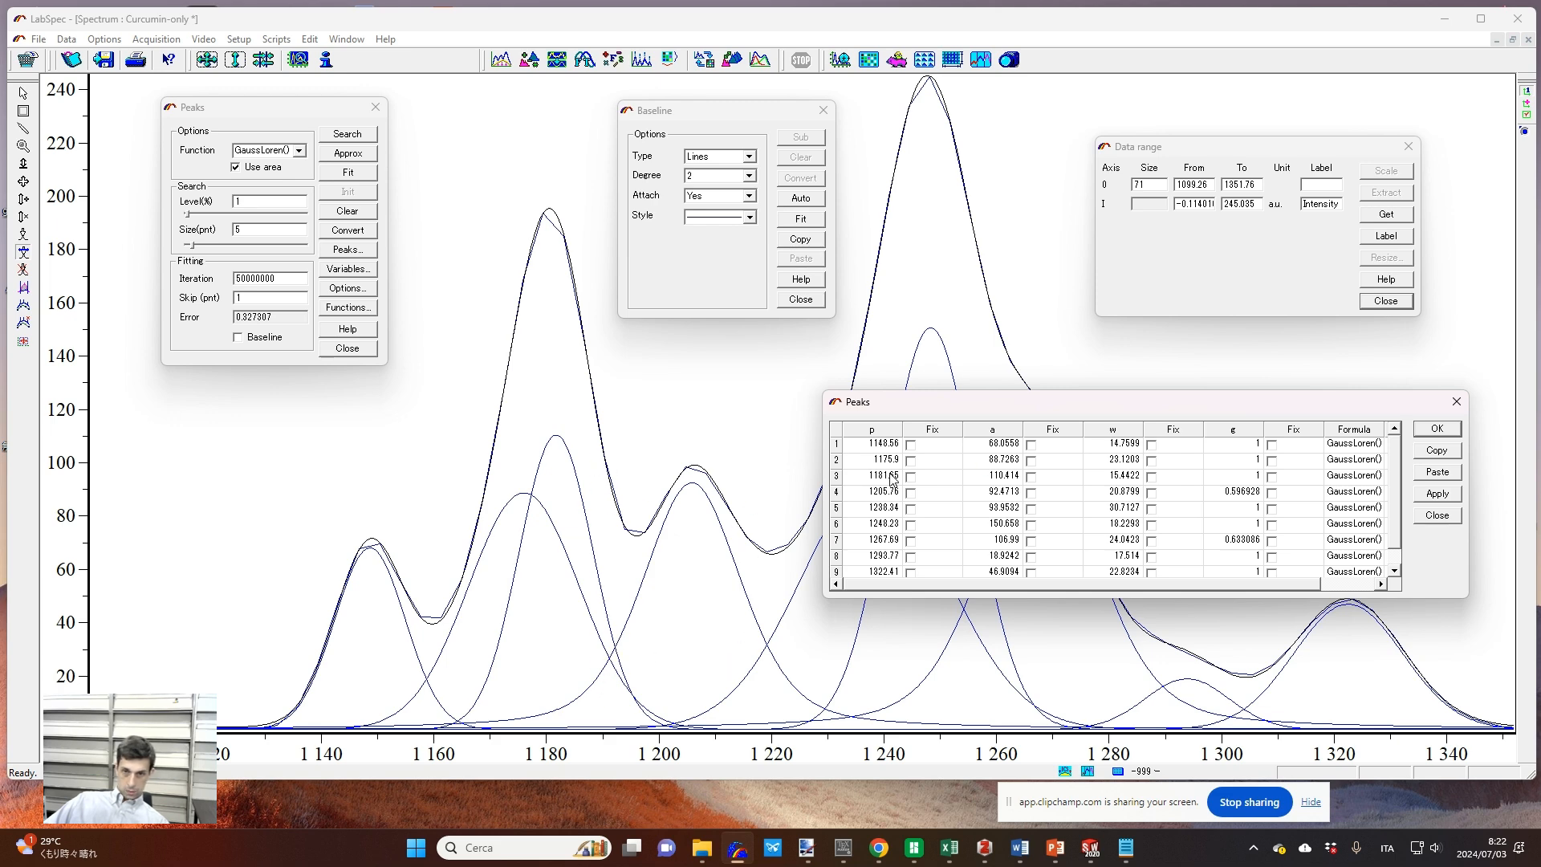
{"action": "left_click", "coordinate": [1006, 477]}
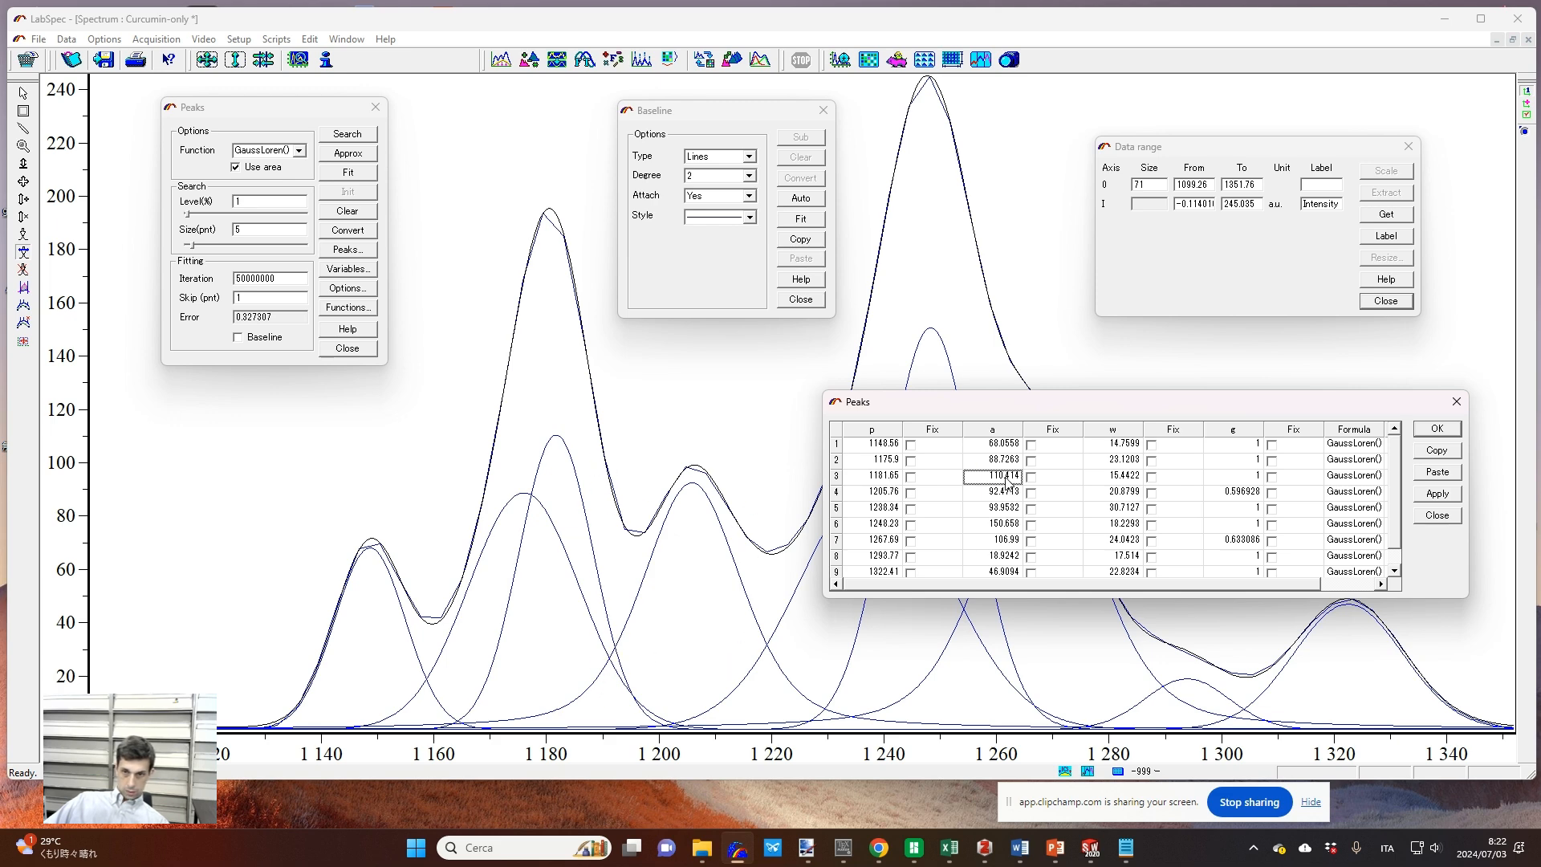
{"action": "left_click", "coordinate": [975, 478]}
{"action": "type", "text": "150"}
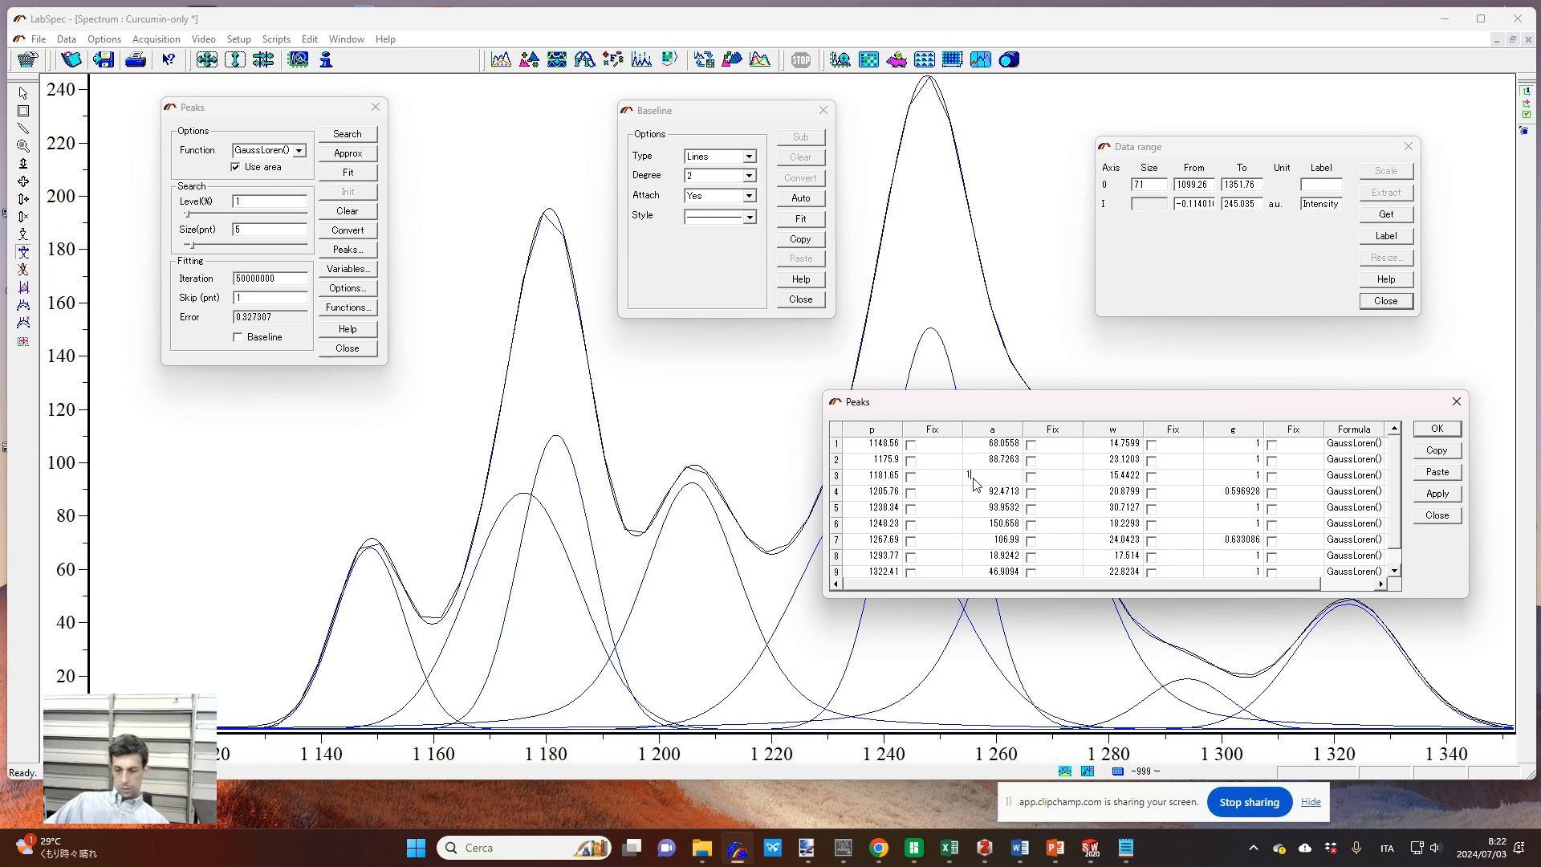
{"action": "left_click", "coordinate": [1437, 494]}
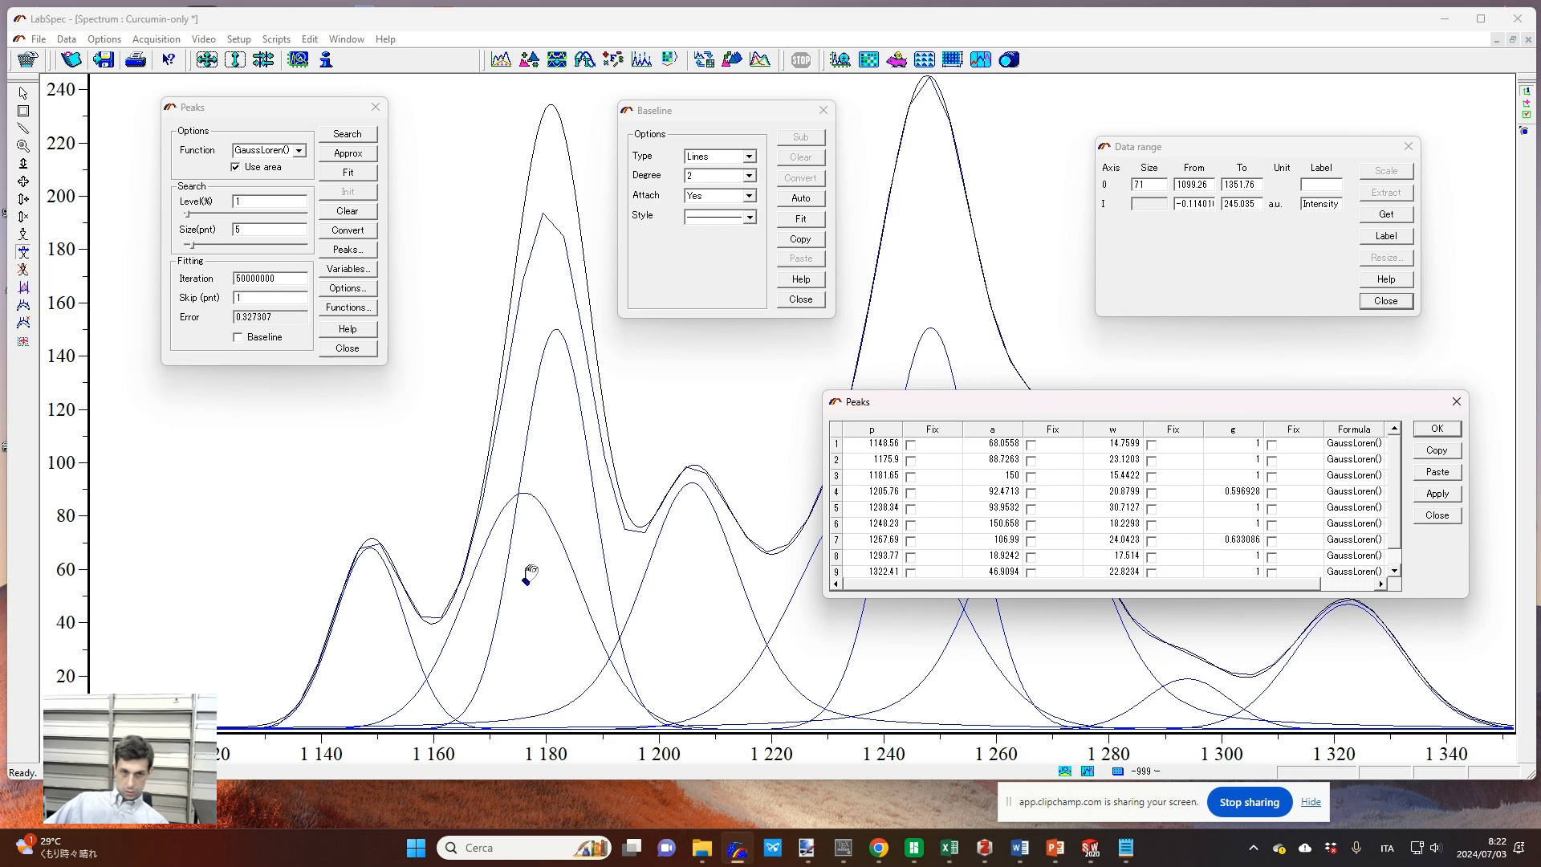
Step: Refit all peaks from the new peak 3 amplitude, keeping the parameter table open
{"action": "left_click", "coordinate": [350, 173]}
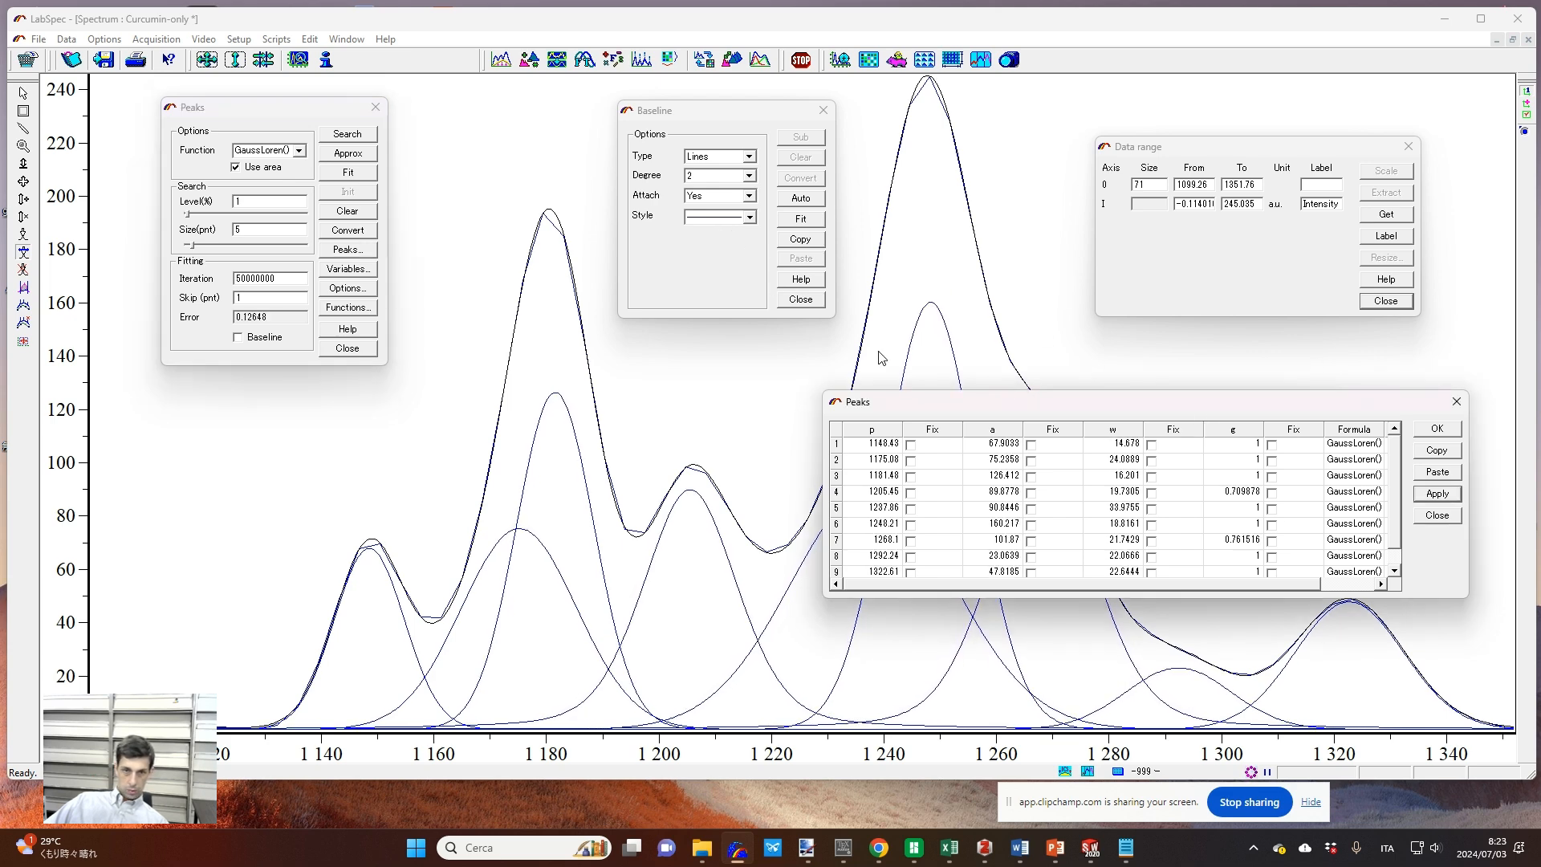
{"action": "left_click_drag", "start_coordinate": [891, 261], "coordinate": [1151, 343]}
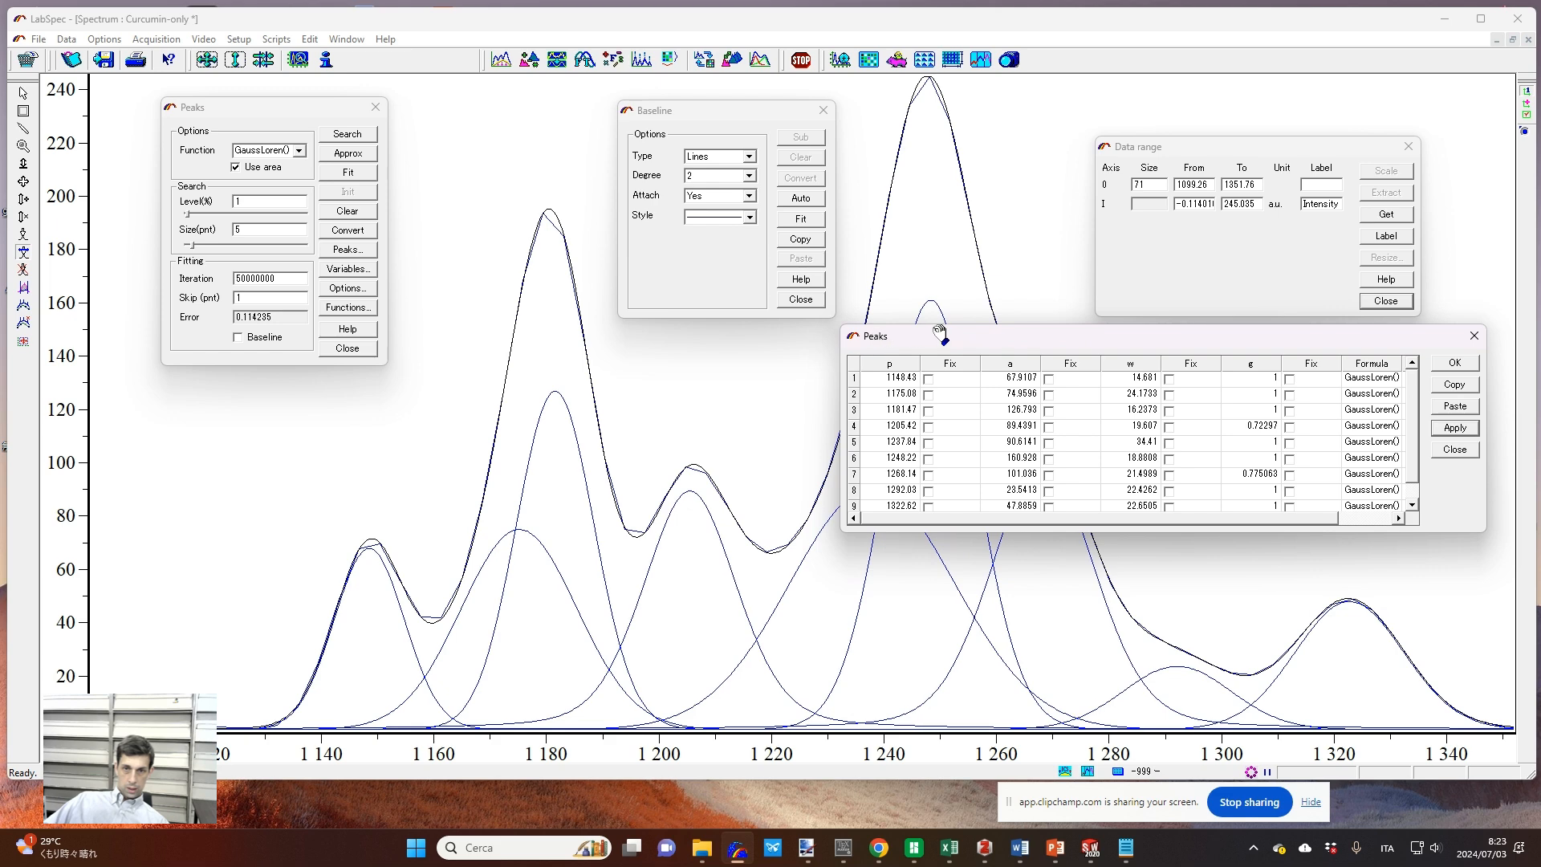
{"action": "left_click_drag", "start_coordinate": [929, 335], "coordinate": [888, 330]}
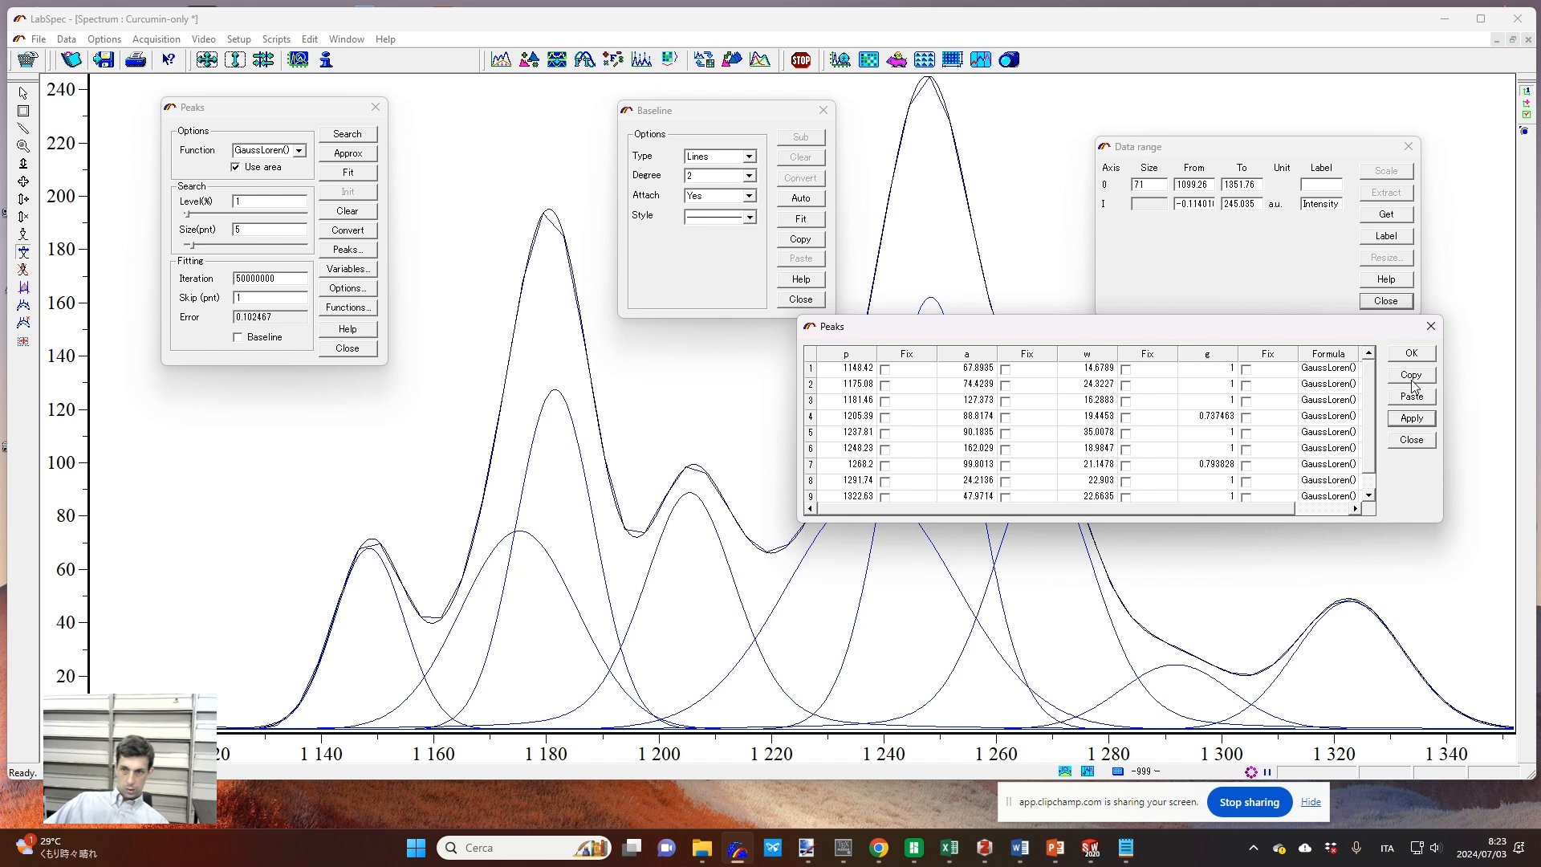
Step: Copy the fitted peak parameters and clear all peaks from the spectrum
{"action": "left_click", "coordinate": [350, 211]}
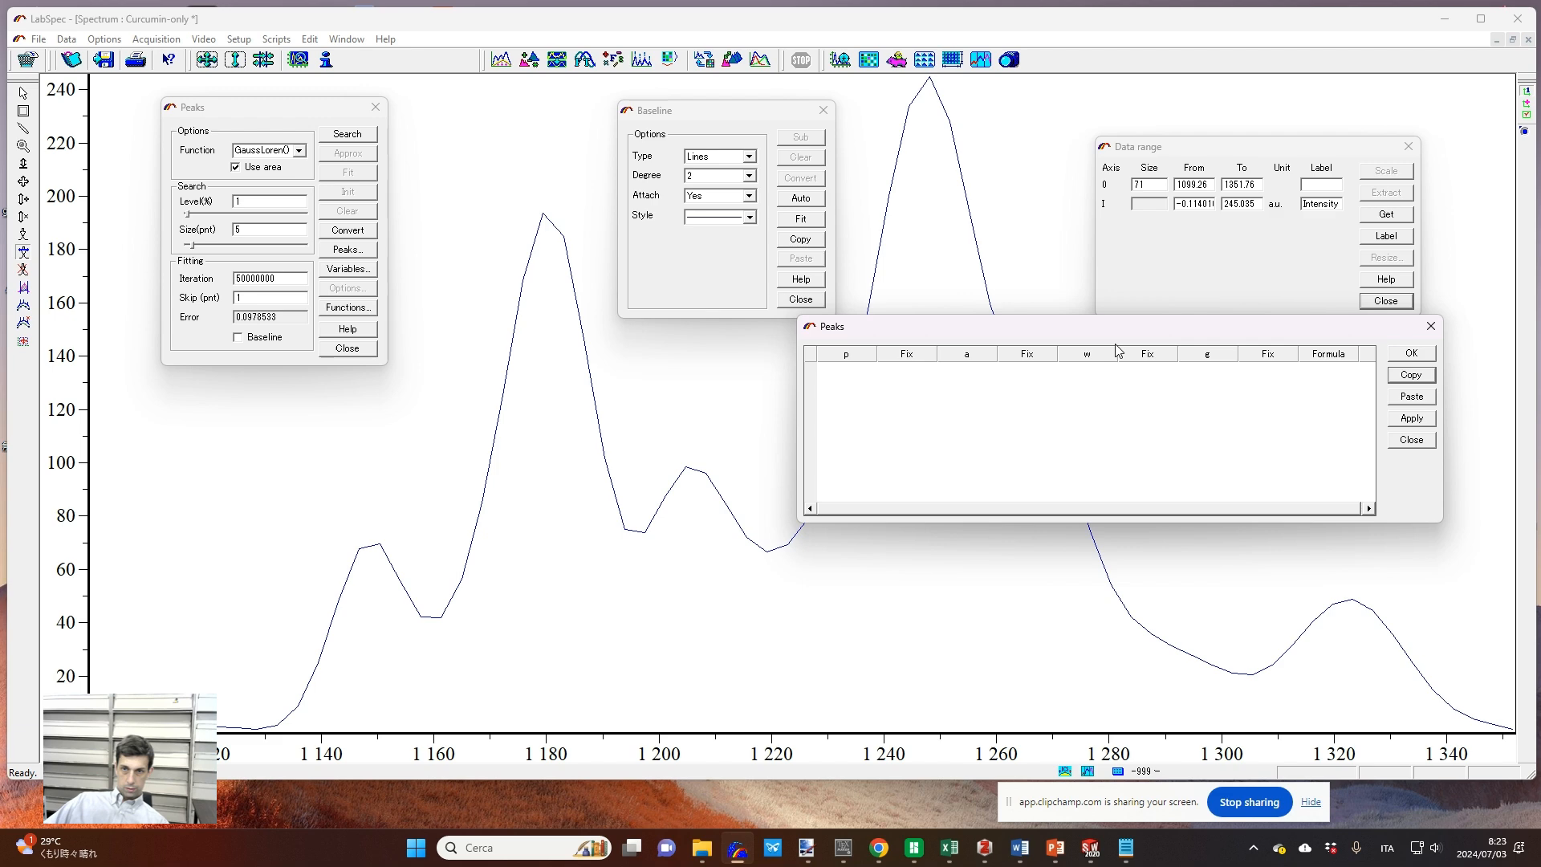
Step: Paste the copied parameters into the empty peak table to restore the nine fitted peaks on the spectrum
{"action": "left_click_drag", "start_coordinate": [1114, 327], "coordinate": [1232, 341]}
{"action": "left_click", "coordinate": [872, 275]}
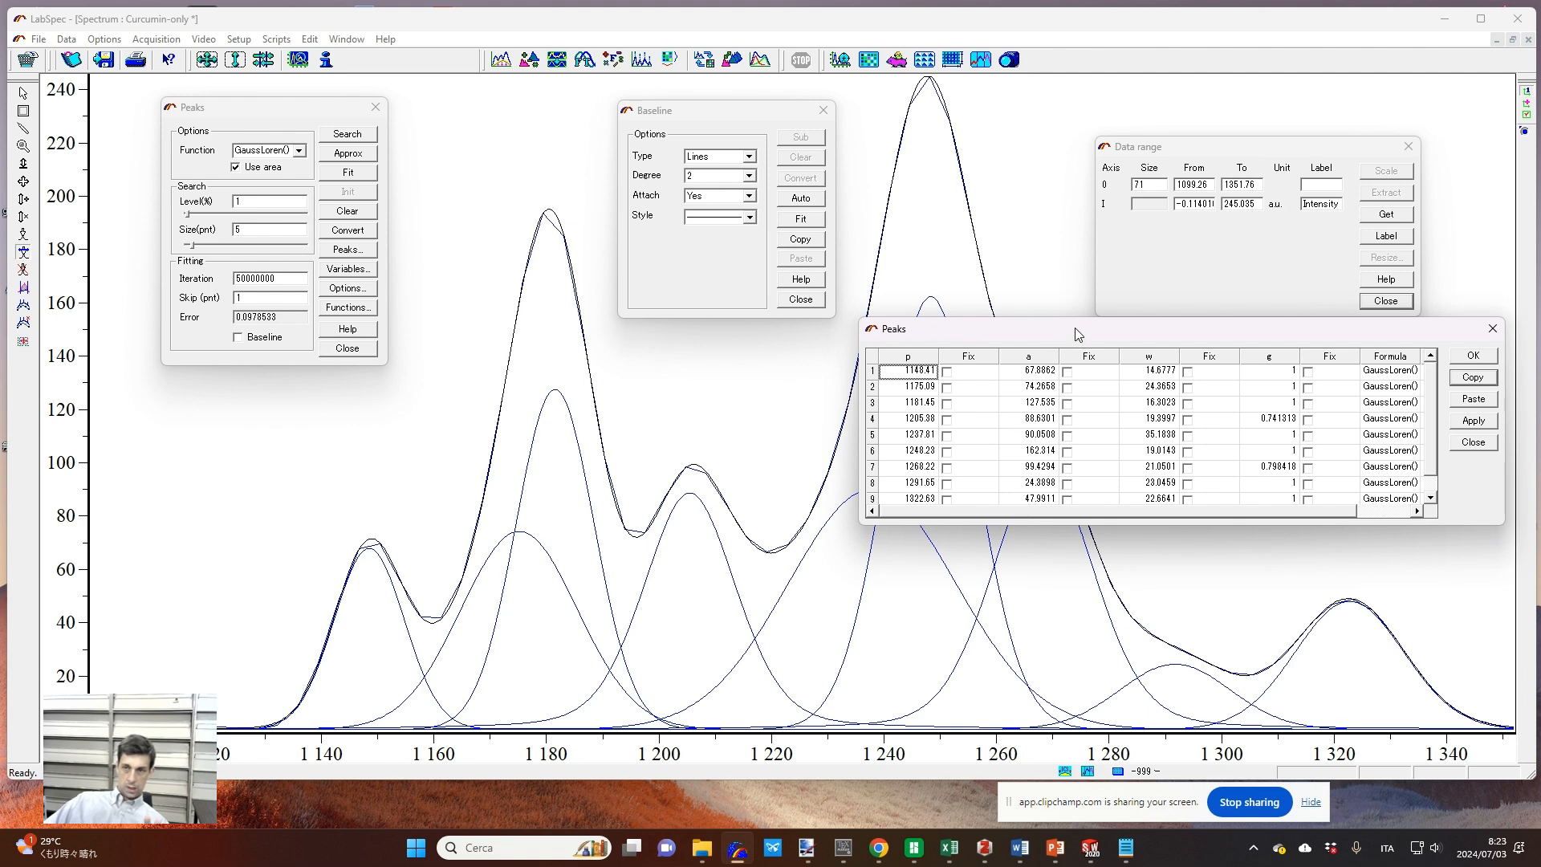
{"action": "left_click_drag", "start_coordinate": [1087, 337], "coordinate": [1030, 339]}
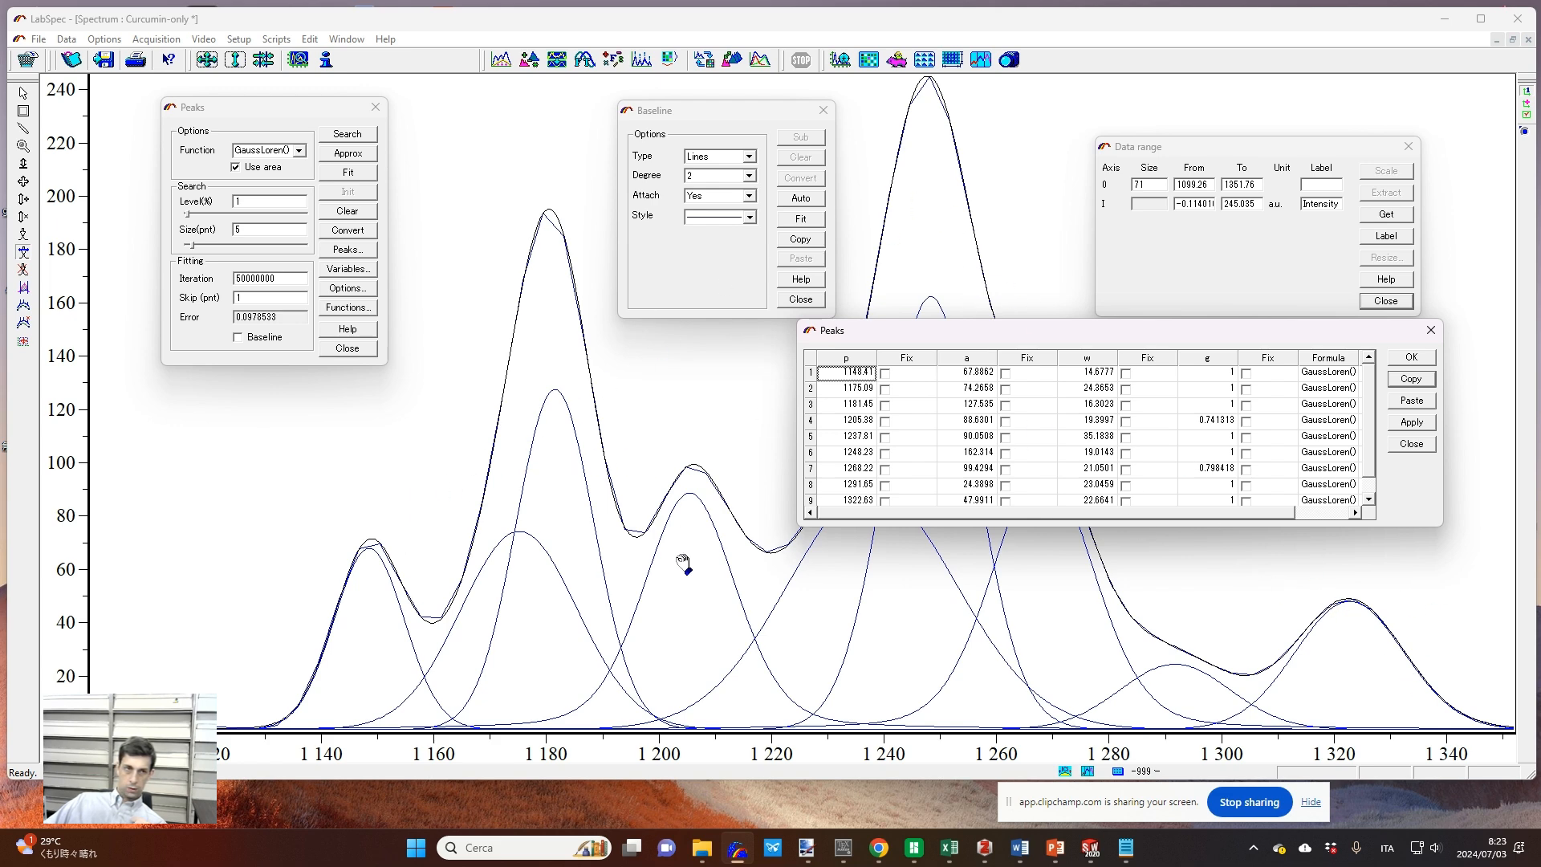
Step: Examine the file formats available for saving Curcumin-only, and leave the save dialog without saving
{"action": "left_click", "coordinate": [36, 41]}
{"action": "left_click", "coordinate": [102, 98]}
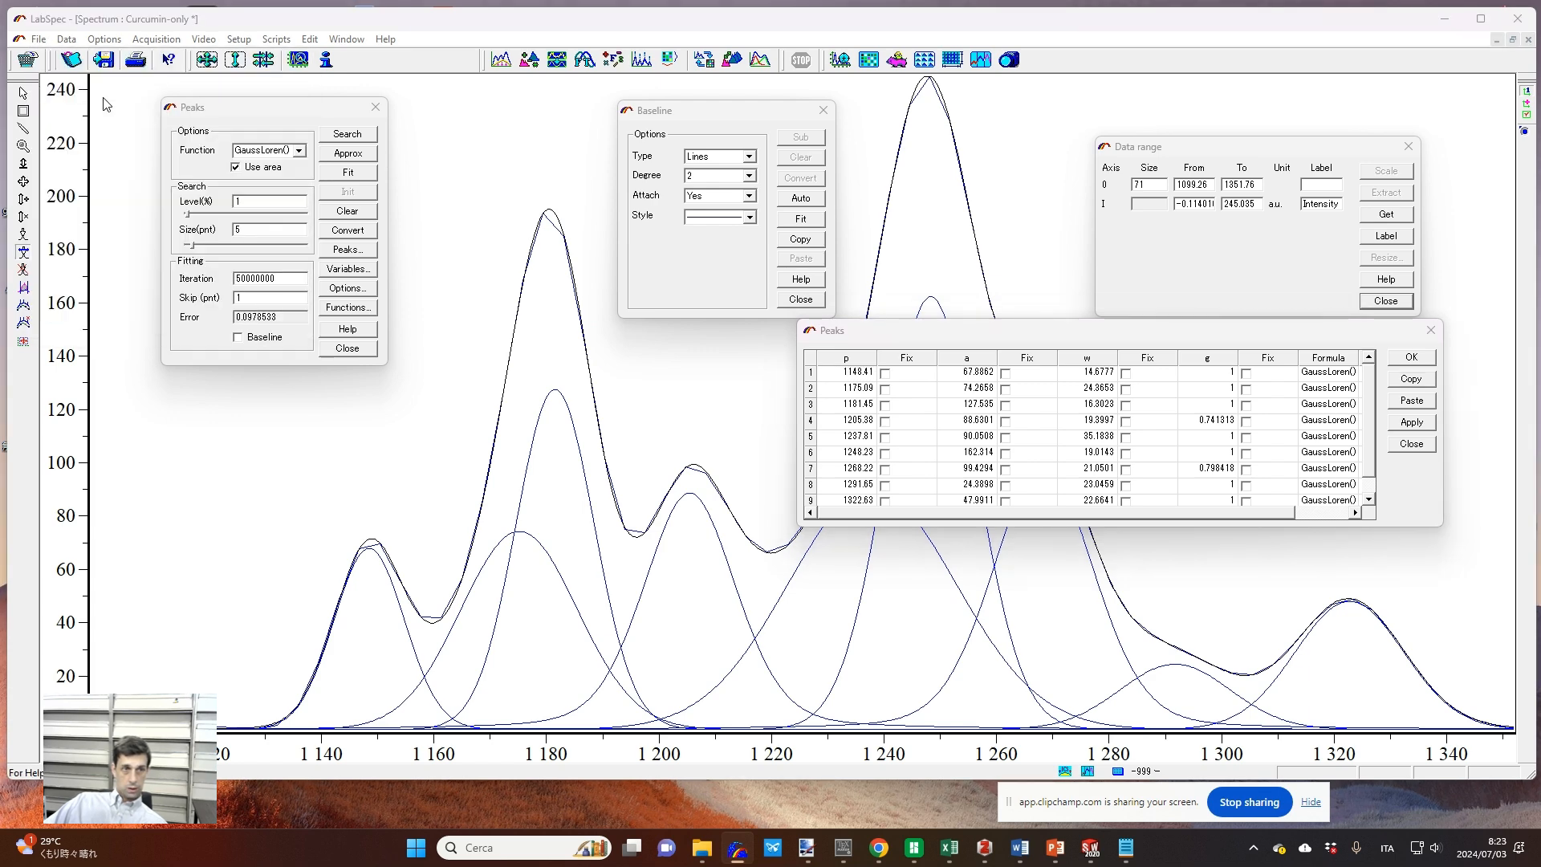
{"action": "left_click", "coordinate": [170, 221]}
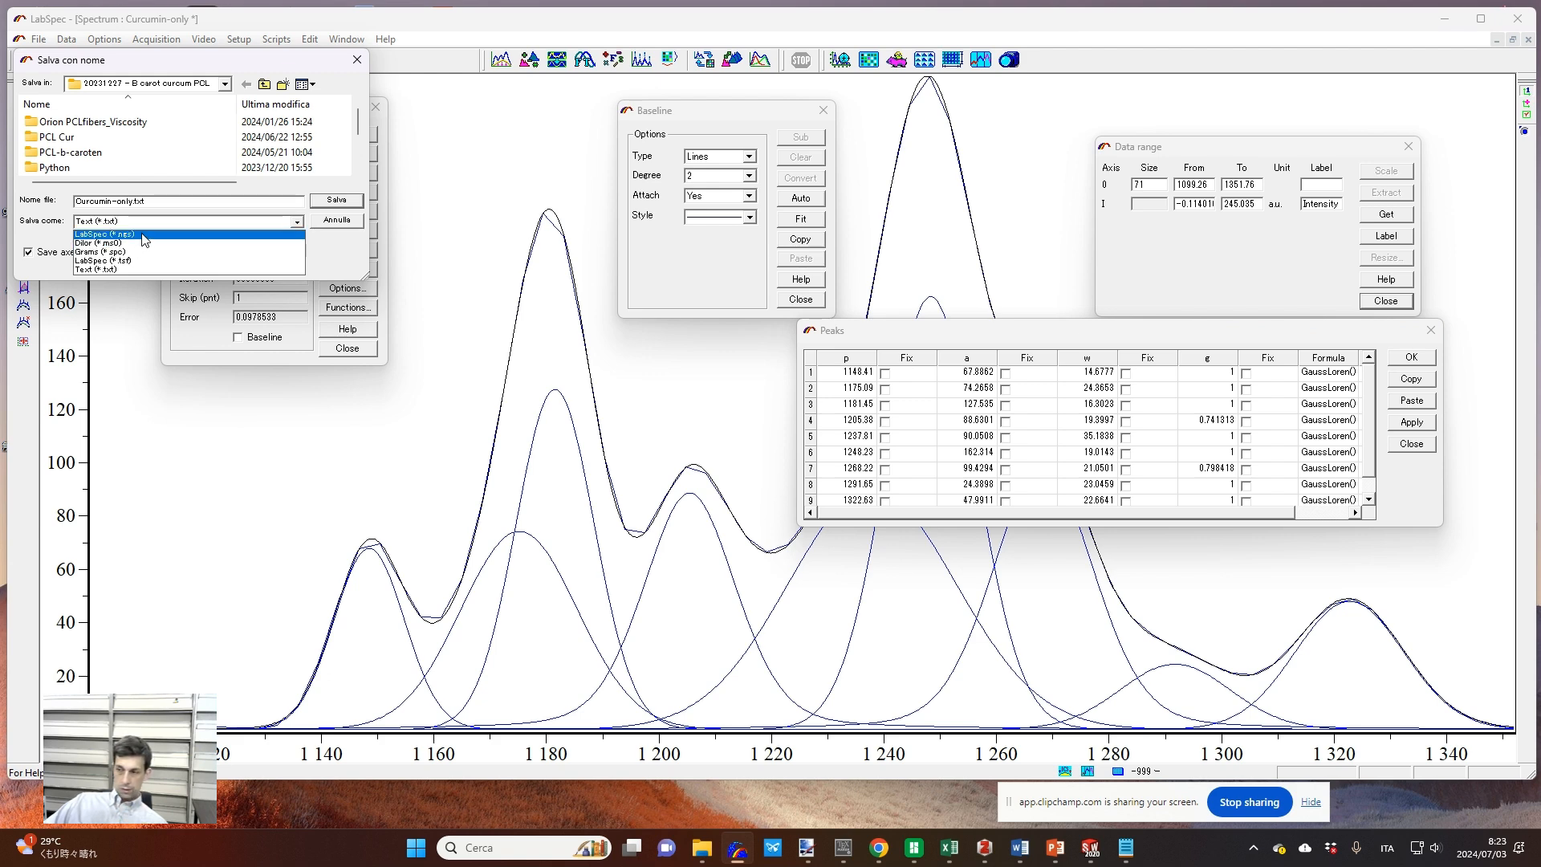
{"action": "left_click", "coordinate": [354, 62]}
{"action": "left_click", "coordinate": [357, 62]}
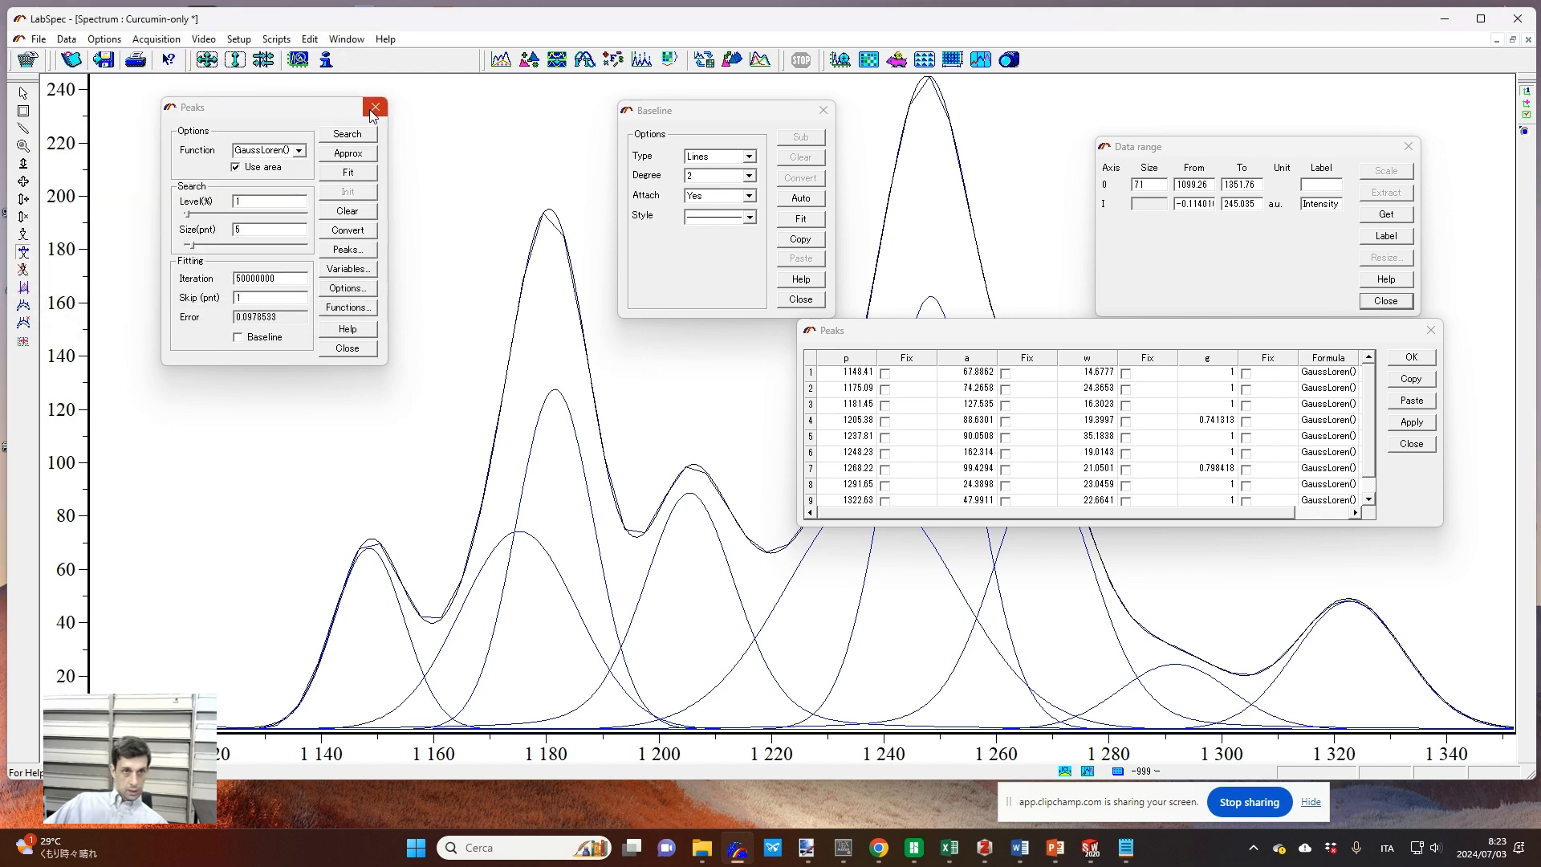
Step: Clear all peaks from the spectrum and close the peak parameter table
{"action": "left_click_drag", "start_coordinate": [1216, 342], "coordinate": [1156, 212]}
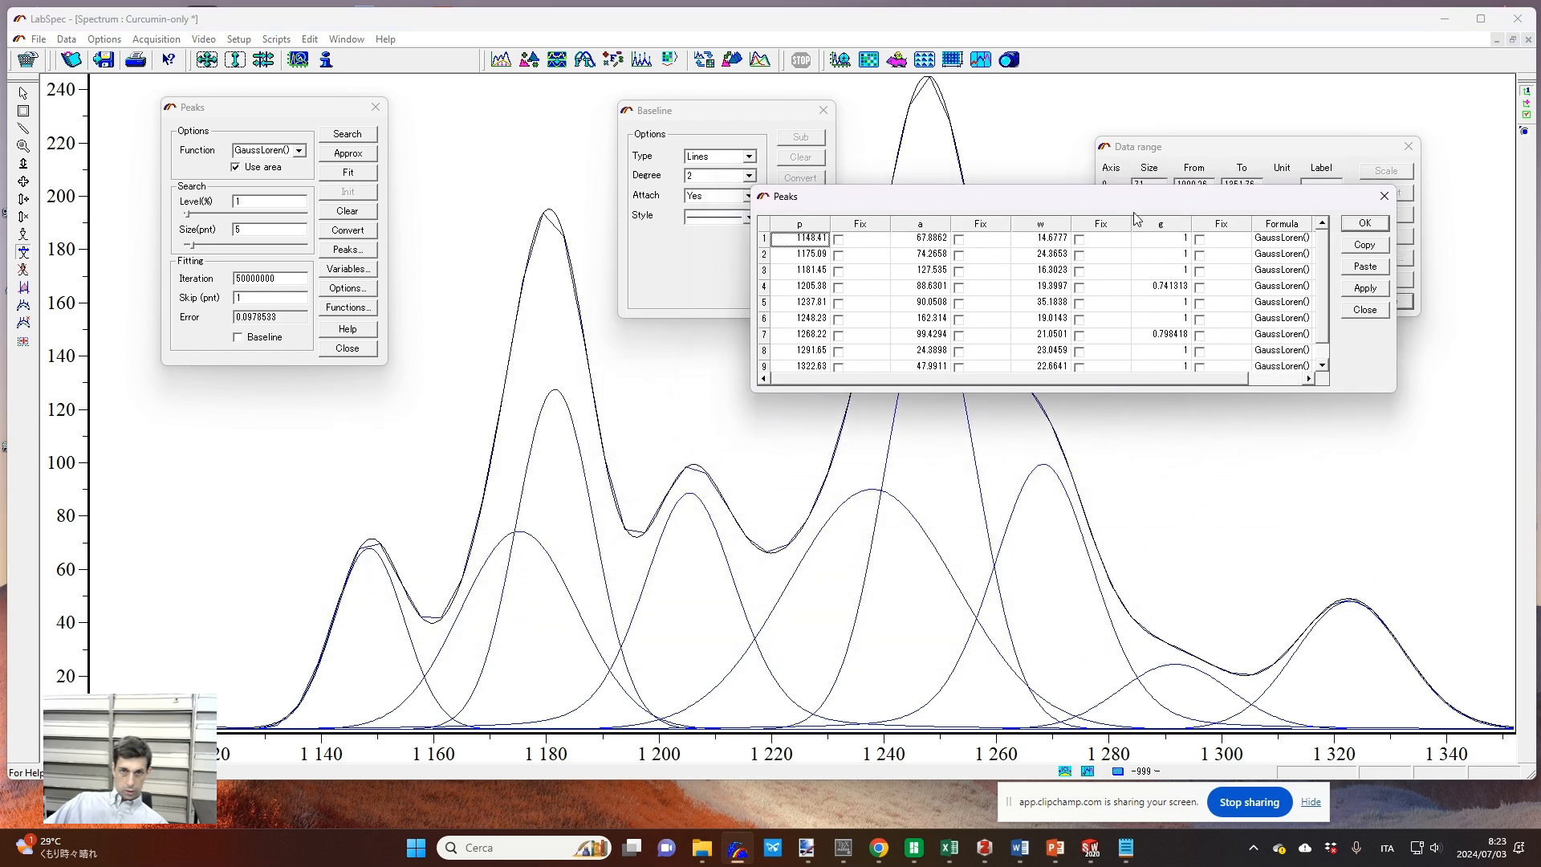
{"action": "left_click", "coordinate": [347, 211]}
{"action": "left_click_drag", "start_coordinate": [1058, 200], "coordinate": [516, 340]}
{"action": "left_click", "coordinate": [843, 341]}
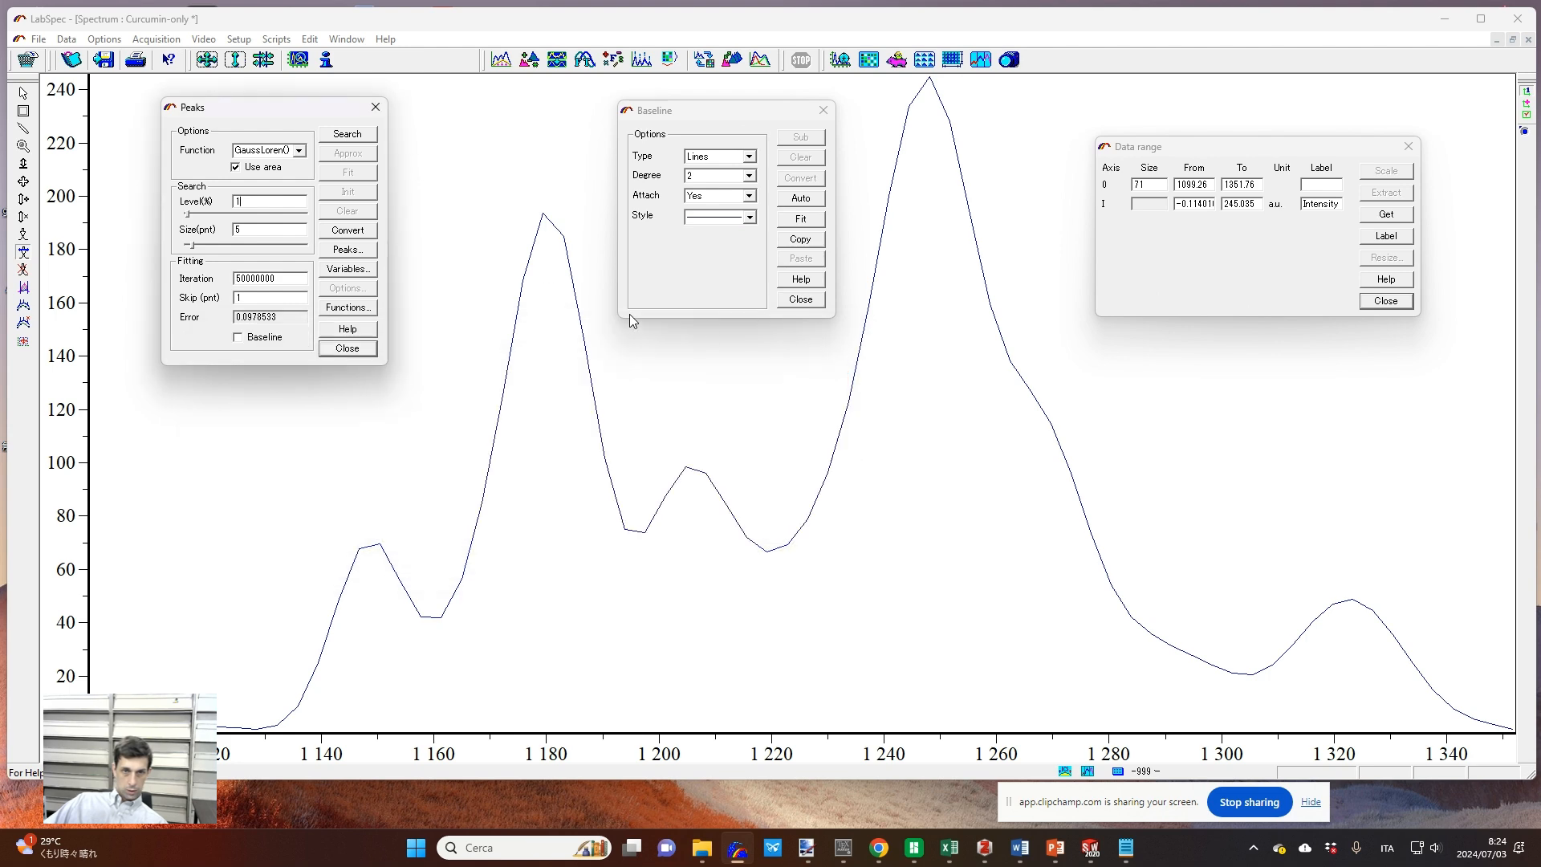
Step: Place four peaks on the curcumin spectrum at about 1149, 1186, 1247 and 1323
{"action": "left_click", "coordinate": [24, 236]}
{"action": "left_click", "coordinate": [372, 585]}
{"action": "left_click", "coordinate": [579, 333]}
{"action": "left_click", "coordinate": [923, 284]}
{"action": "left_click", "coordinate": [1351, 635]}
Step: Fit the four peaks repeatedly to reduce the error, and clear them from the spectrum
{"action": "left_click", "coordinate": [348, 173]}
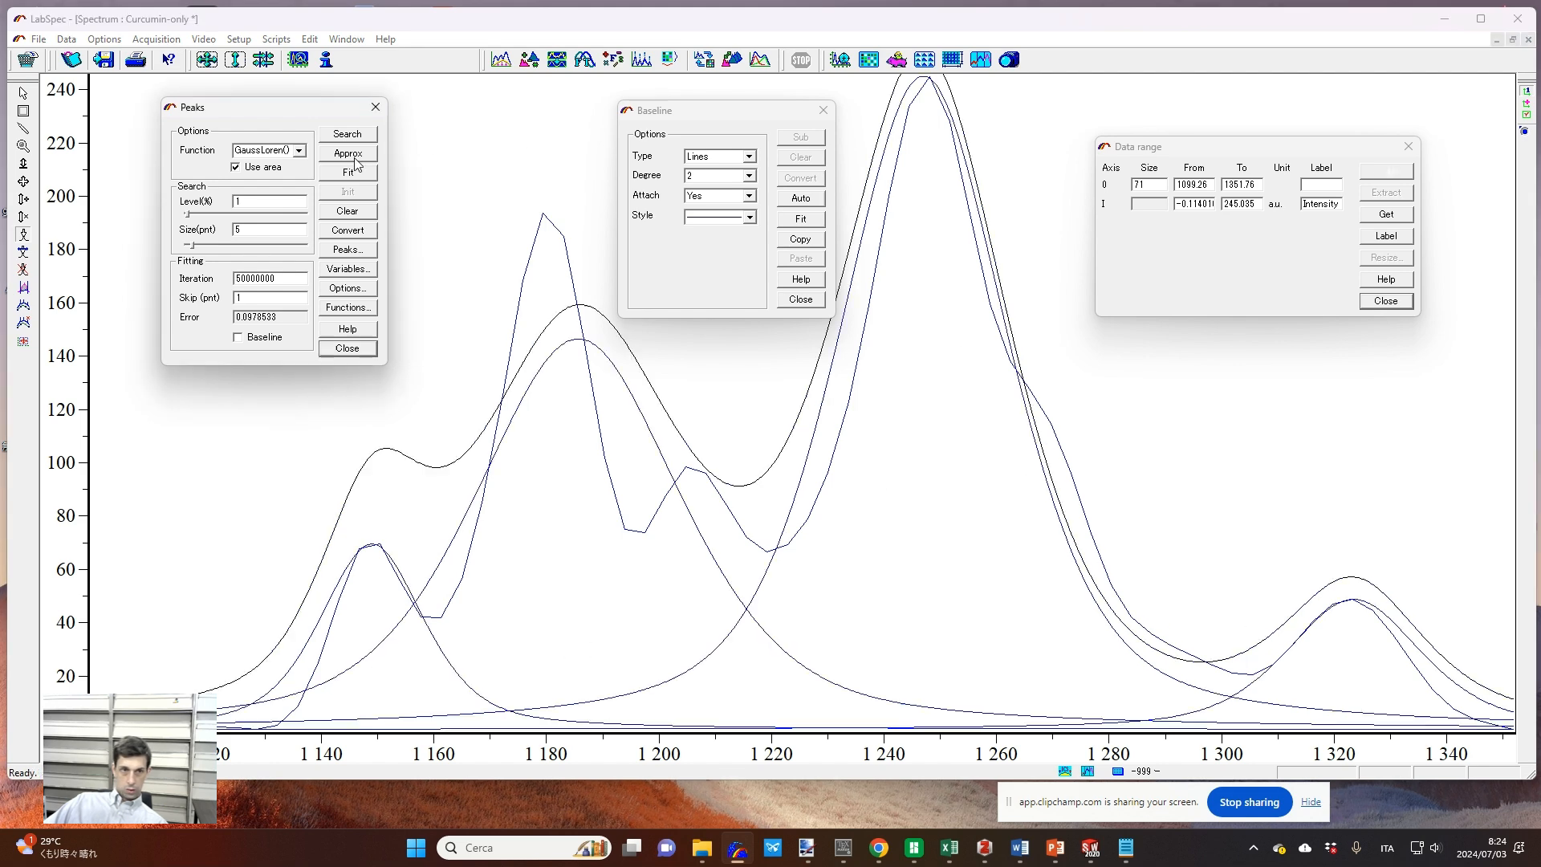
{"action": "left_click", "coordinate": [348, 172]}
{"action": "left_click", "coordinate": [348, 173]}
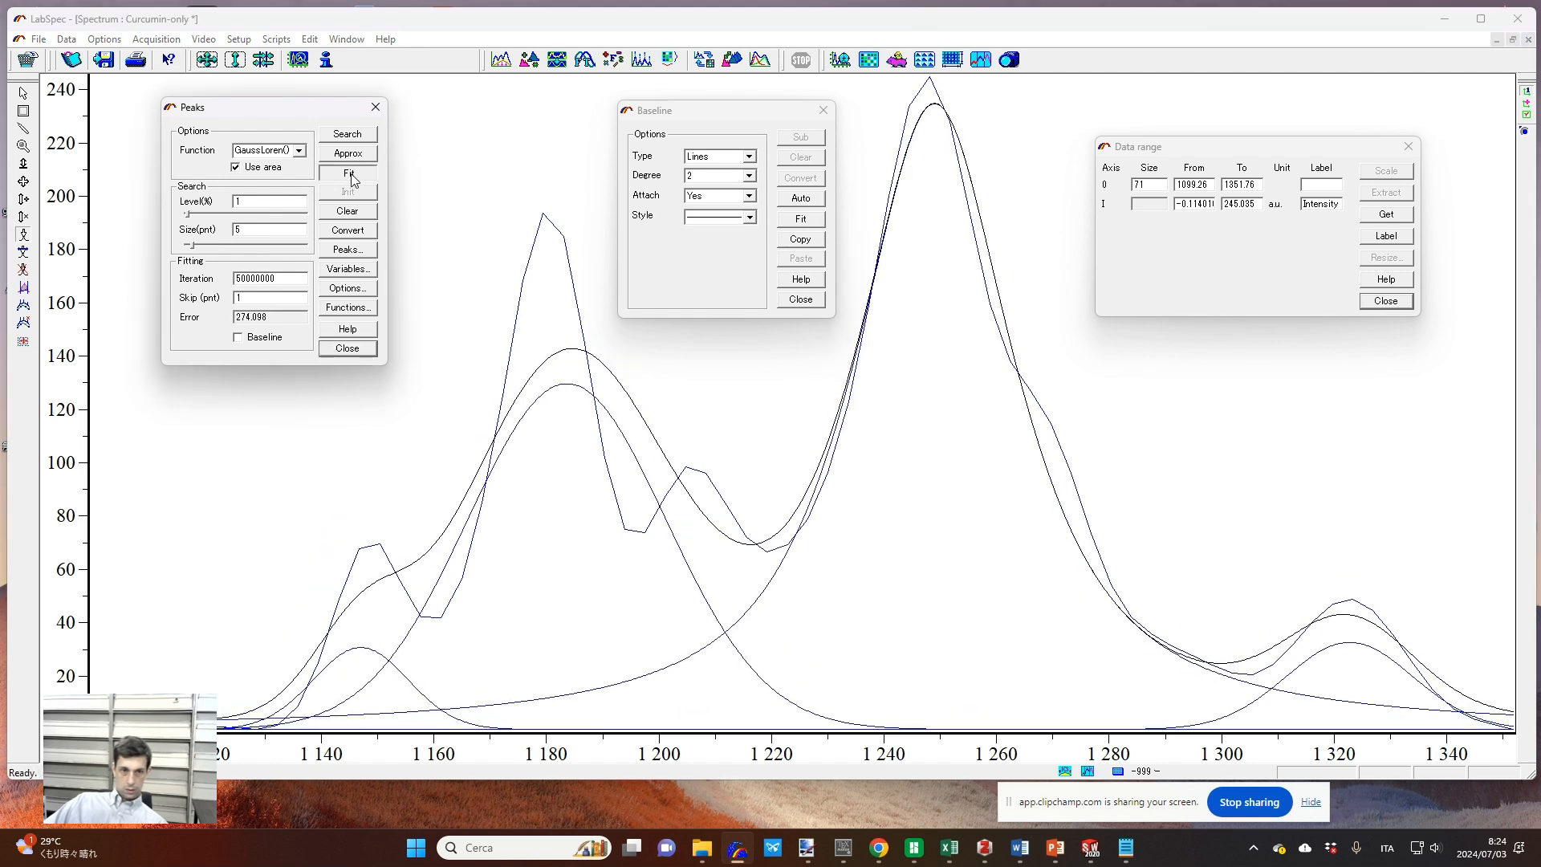
{"action": "left_click", "coordinate": [348, 173]}
{"action": "left_click", "coordinate": [349, 173]}
{"action": "left_click", "coordinate": [349, 173]}
{"action": "left_click", "coordinate": [348, 172]}
{"action": "left_click", "coordinate": [348, 173]}
{"action": "left_click", "coordinate": [348, 173]}
{"action": "left_click", "coordinate": [349, 173]}
{"action": "left_click", "coordinate": [349, 173]}
{"action": "left_click", "coordinate": [348, 172]}
{"action": "left_click", "coordinate": [349, 172]}
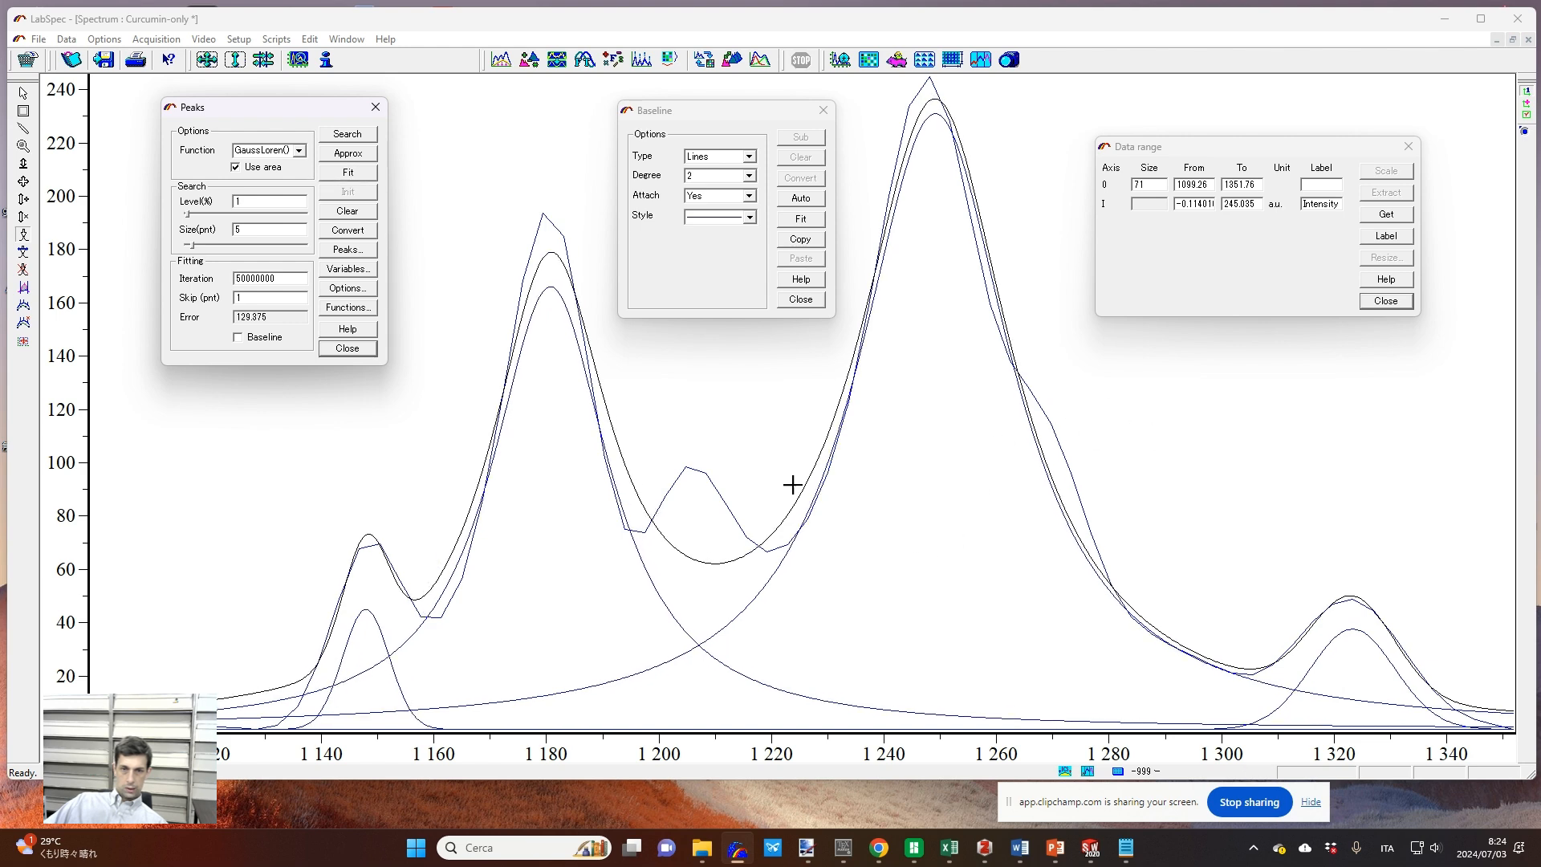
{"action": "left_click", "coordinate": [348, 174]}
{"action": "left_click", "coordinate": [347, 173]}
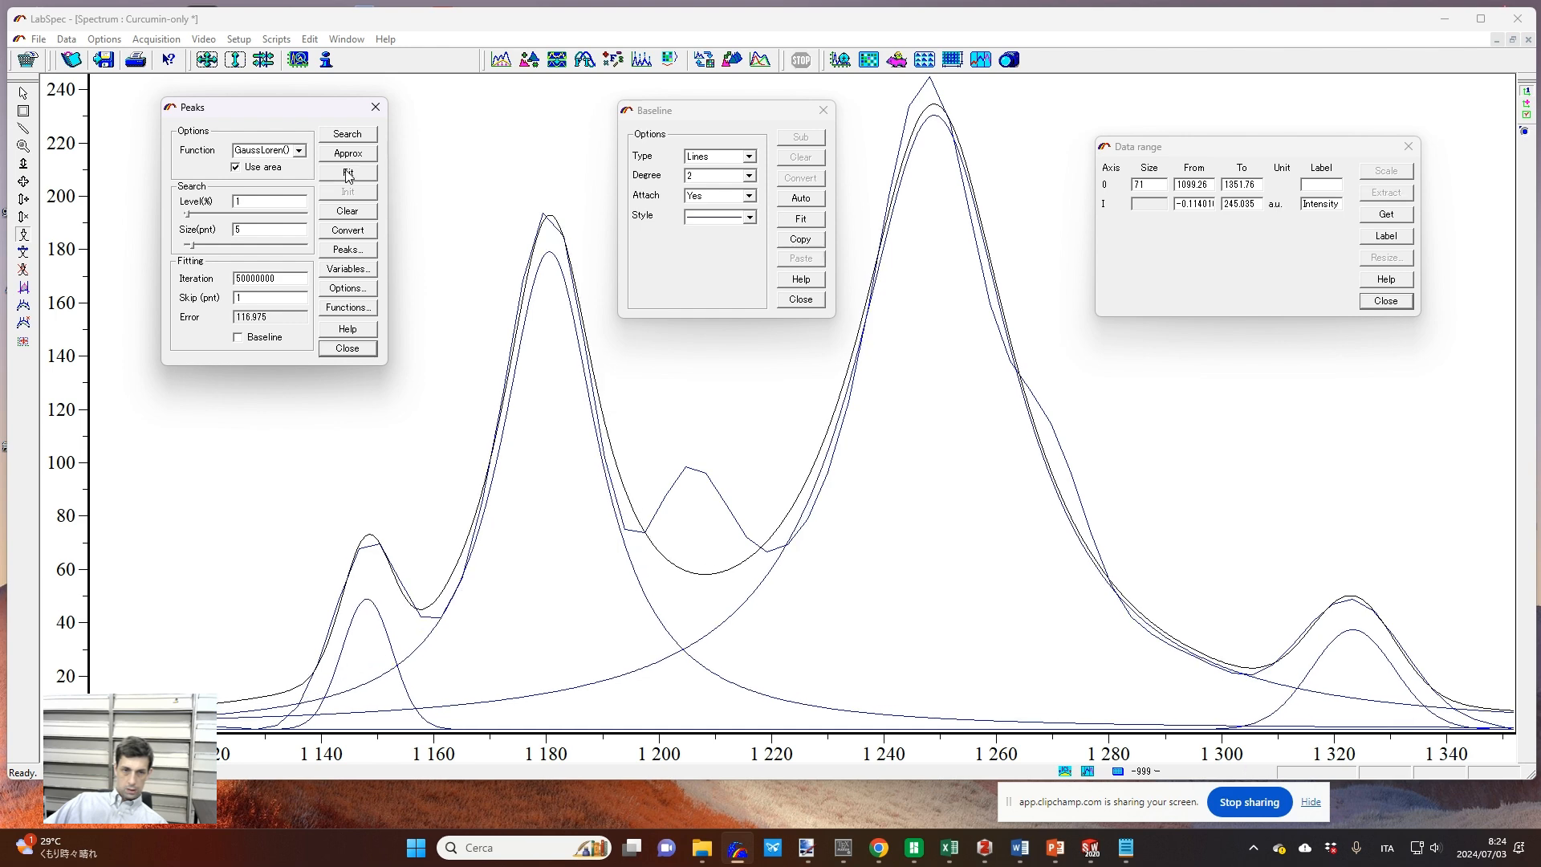
{"action": "left_click", "coordinate": [347, 174]}
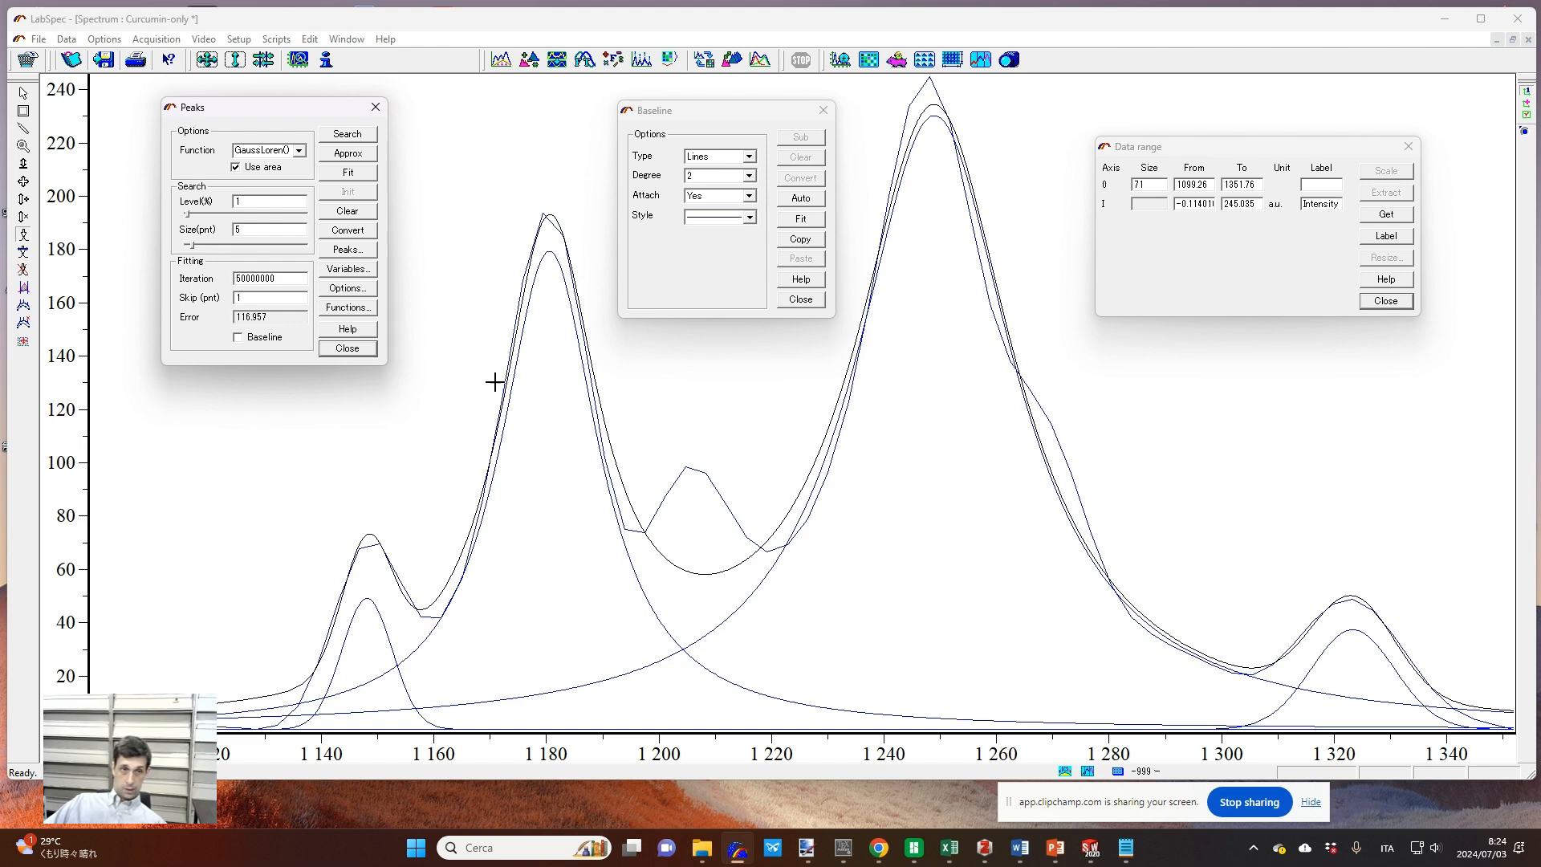
{"action": "left_click", "coordinate": [354, 211]}
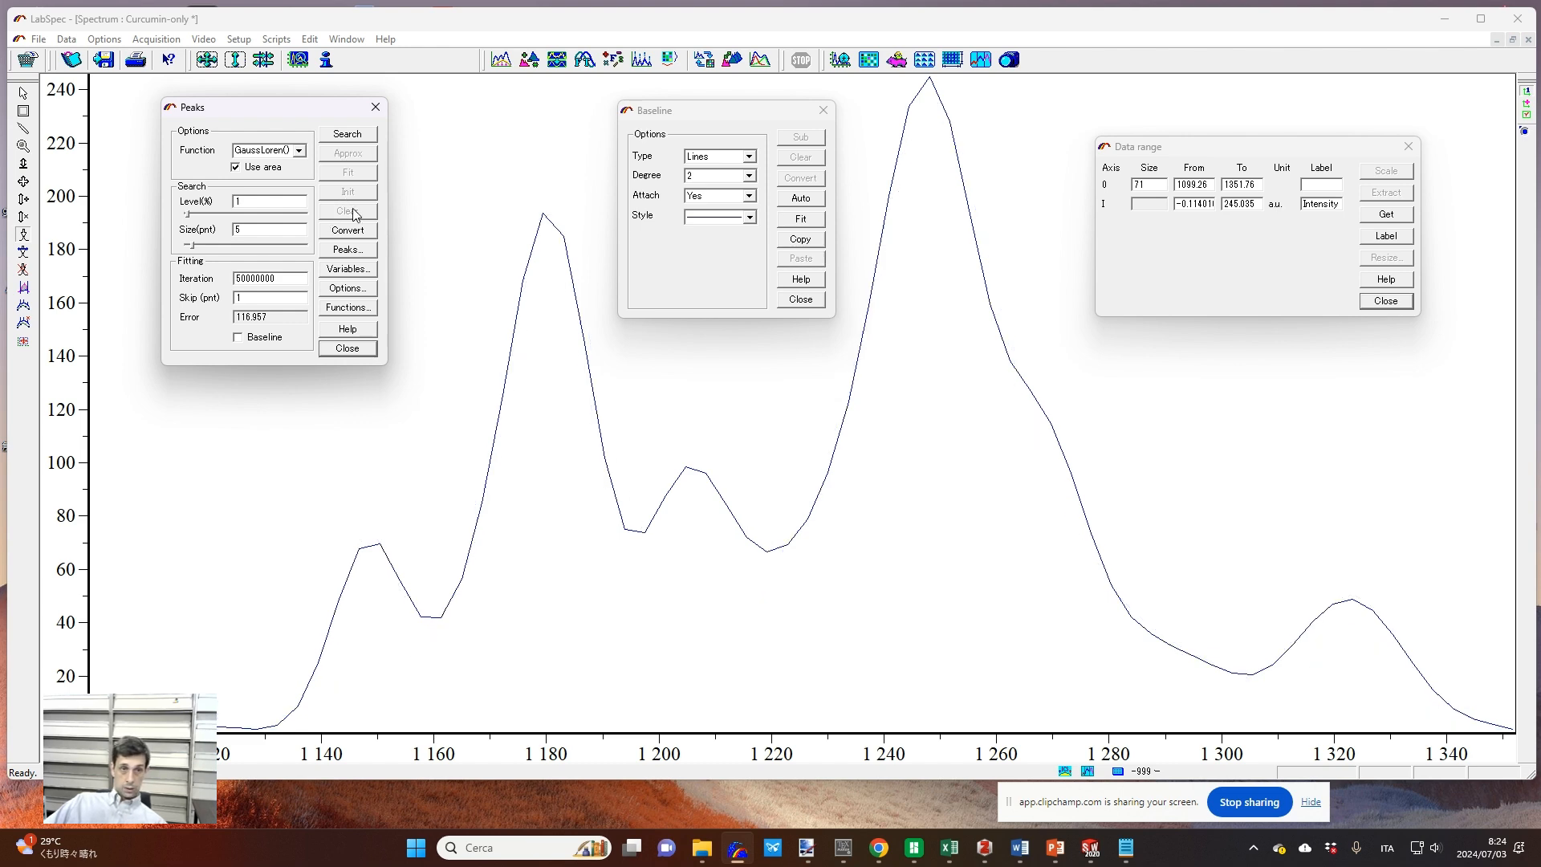
Step: Place about twenty closely spaced peaks across the whole spectrum, from about 1145 to the far side of the 1323 band
{"action": "left_click", "coordinate": [347, 603]}
{"action": "left_click", "coordinate": [375, 570]}
{"action": "left_click", "coordinate": [430, 623]}
{"action": "left_click", "coordinate": [537, 493]}
{"action": "left_click", "coordinate": [481, 521]}
{"action": "left_click", "coordinate": [546, 239]}
{"action": "left_click", "coordinate": [594, 529]}
{"action": "left_click", "coordinate": [700, 487]}
{"action": "left_click", "coordinate": [670, 560]}
{"action": "left_click", "coordinate": [771, 569]}
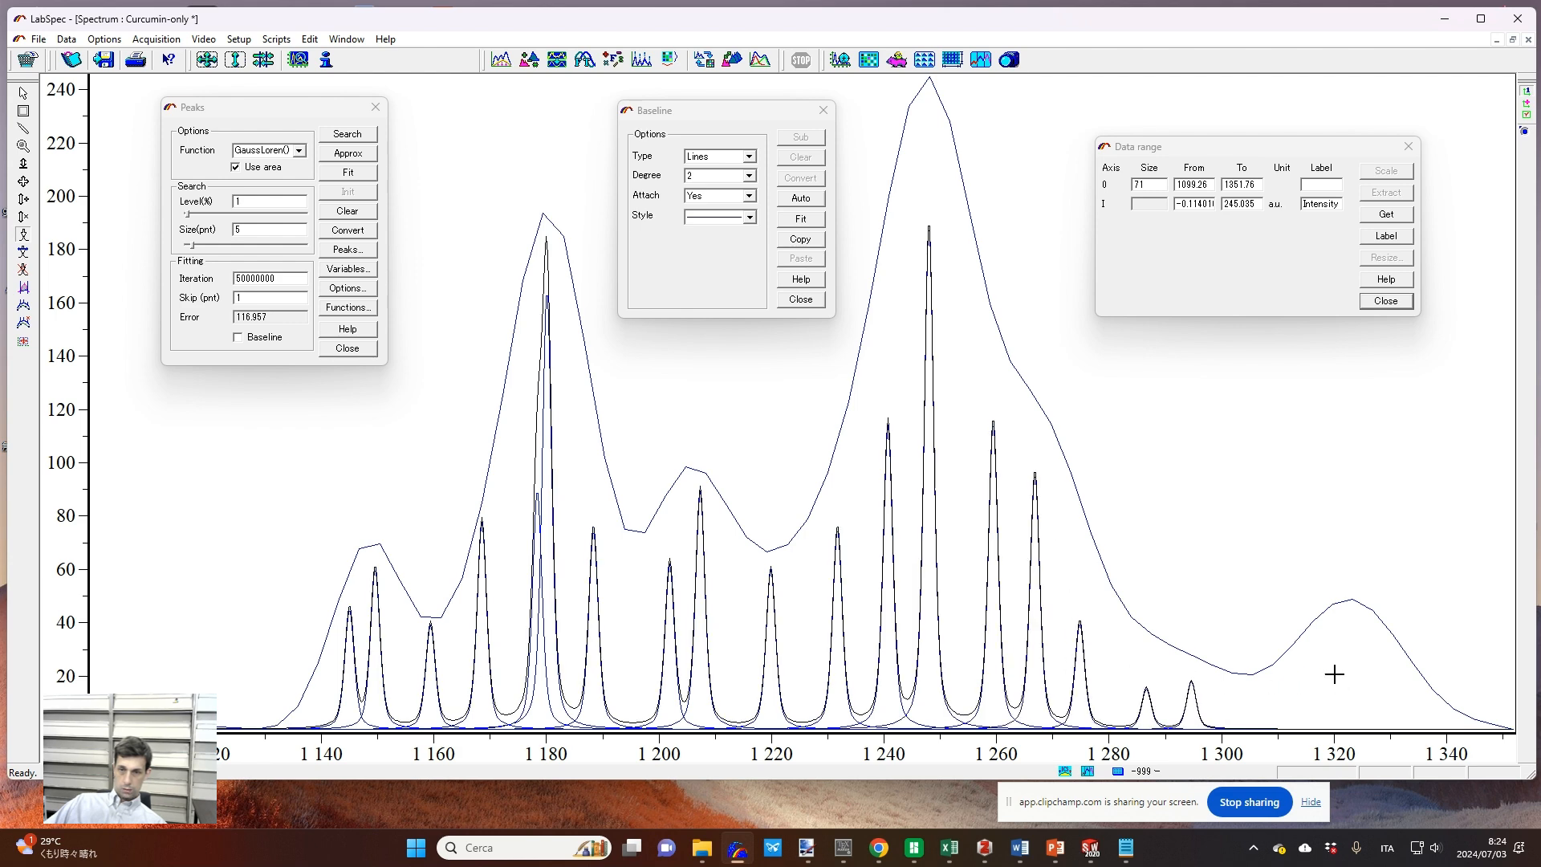
{"action": "left_click", "coordinate": [1411, 697]}
Step: Fit the overcrowded set of peaks and clear them all from the spectrum
{"action": "left_click", "coordinate": [347, 171]}
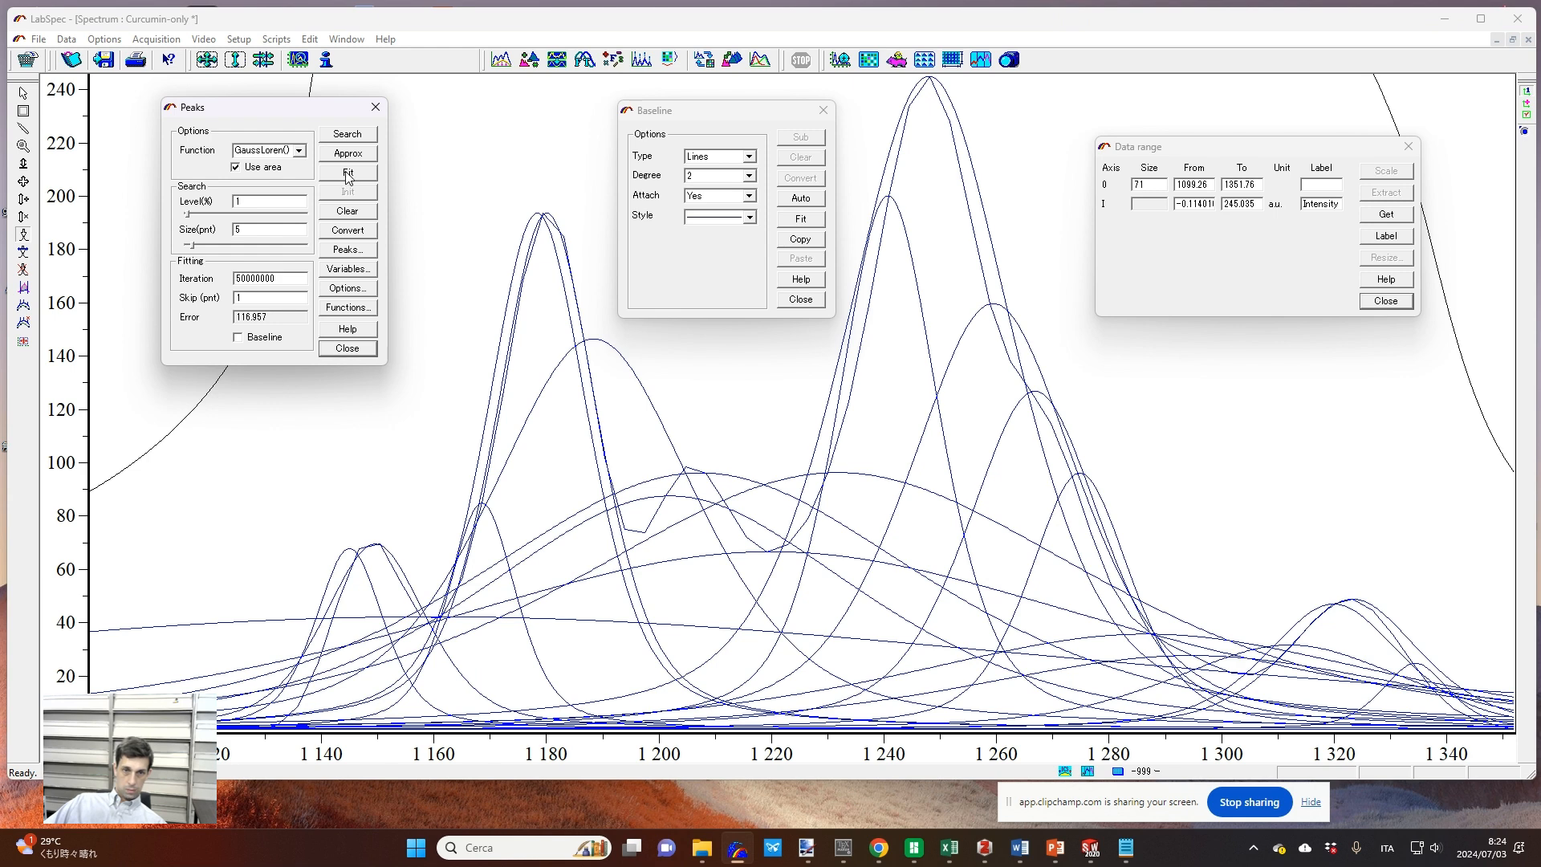
{"action": "left_click", "coordinate": [348, 174]}
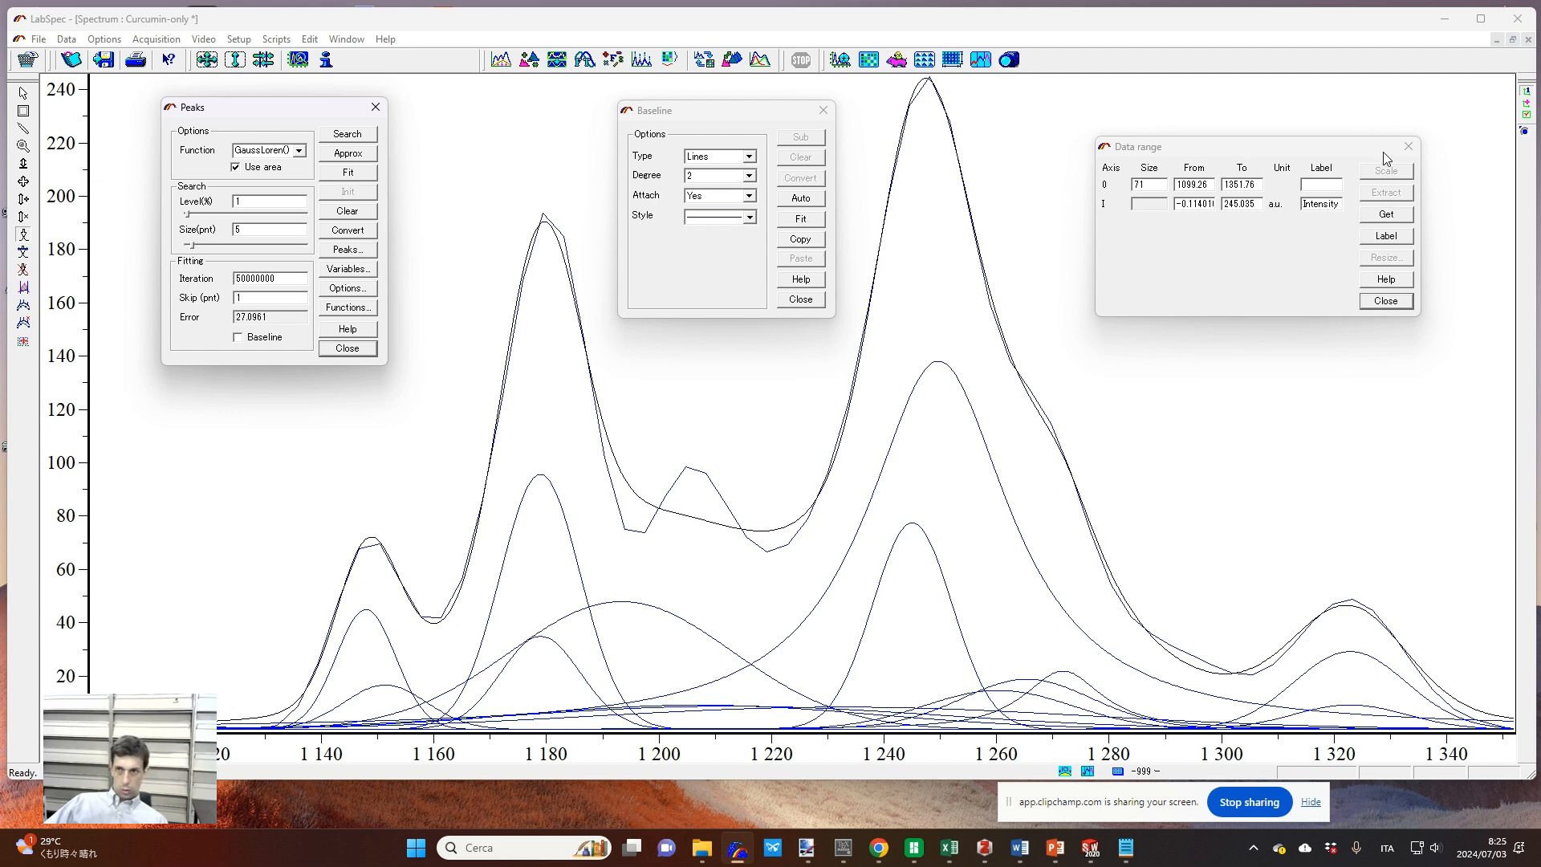
{"action": "left_click", "coordinate": [347, 212]}
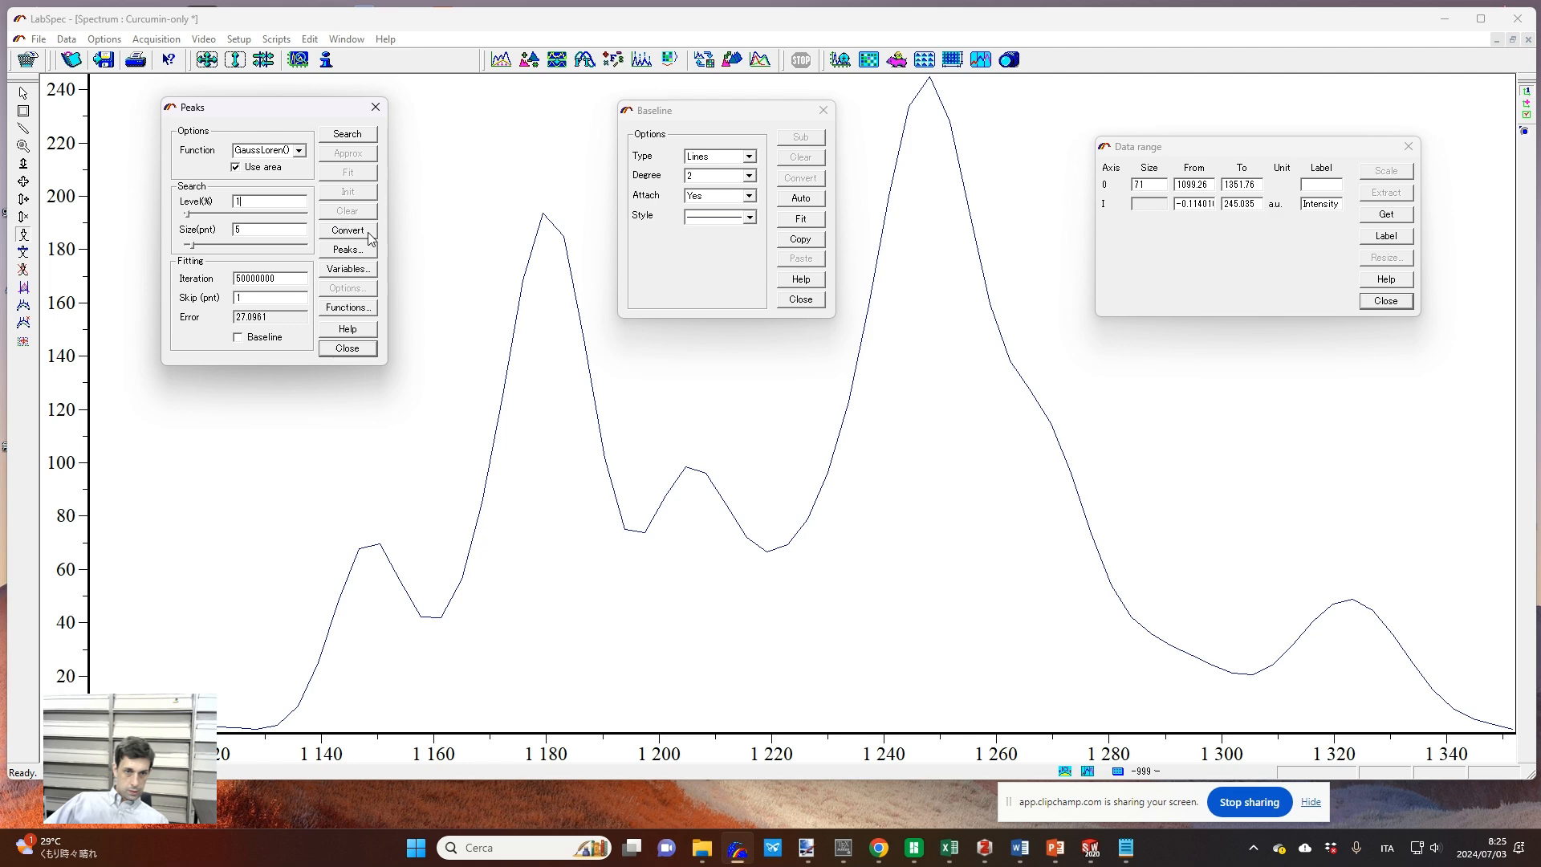
Step: Place eight peaks at about 1149, 1169, 1183, 1205, 1246, 1265, 1291 and 1321, and fit them
{"action": "left_click", "coordinate": [373, 580]}
{"action": "left_click", "coordinate": [564, 303]}
{"action": "left_click", "coordinate": [916, 171]}
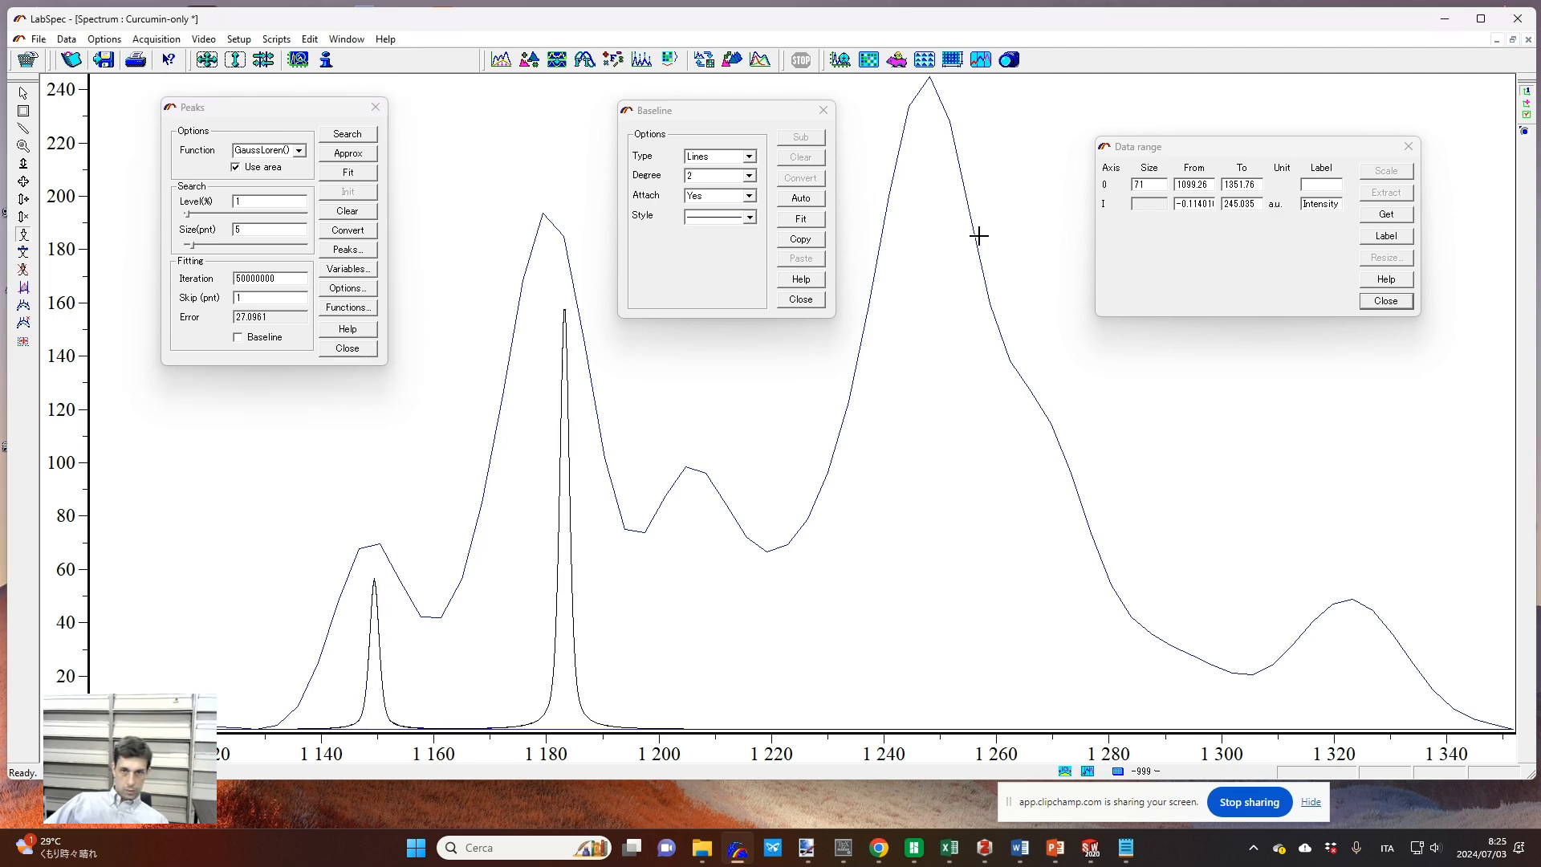
{"action": "left_click", "coordinate": [1026, 414]}
{"action": "left_click", "coordinate": [1336, 631]}
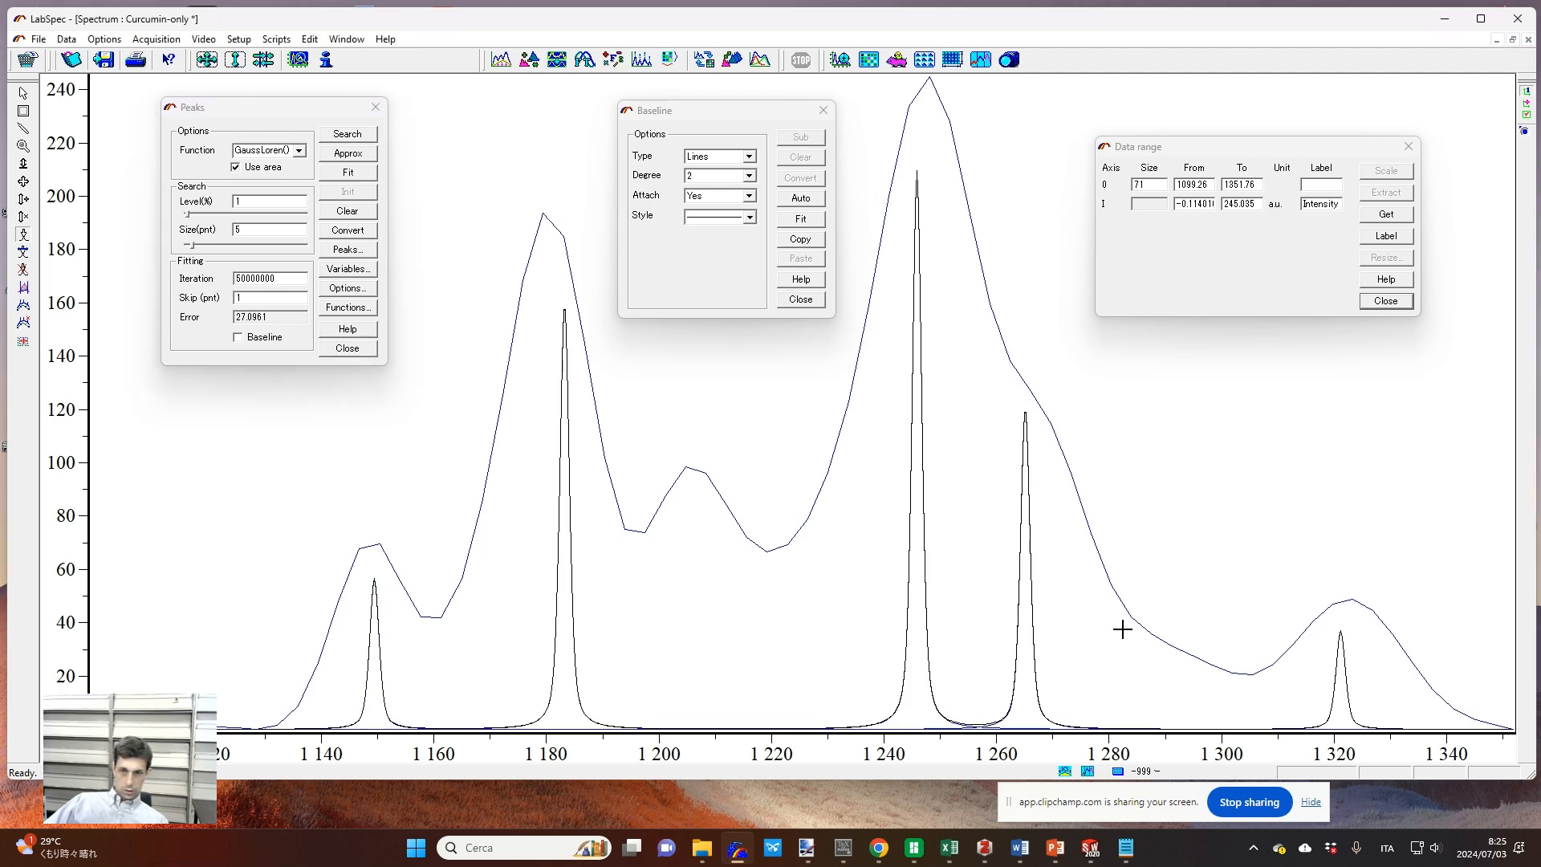
{"action": "left_click", "coordinate": [1169, 663]}
{"action": "left_click", "coordinate": [686, 501]}
{"action": "left_click", "coordinate": [484, 523]}
{"action": "left_click", "coordinate": [353, 175]}
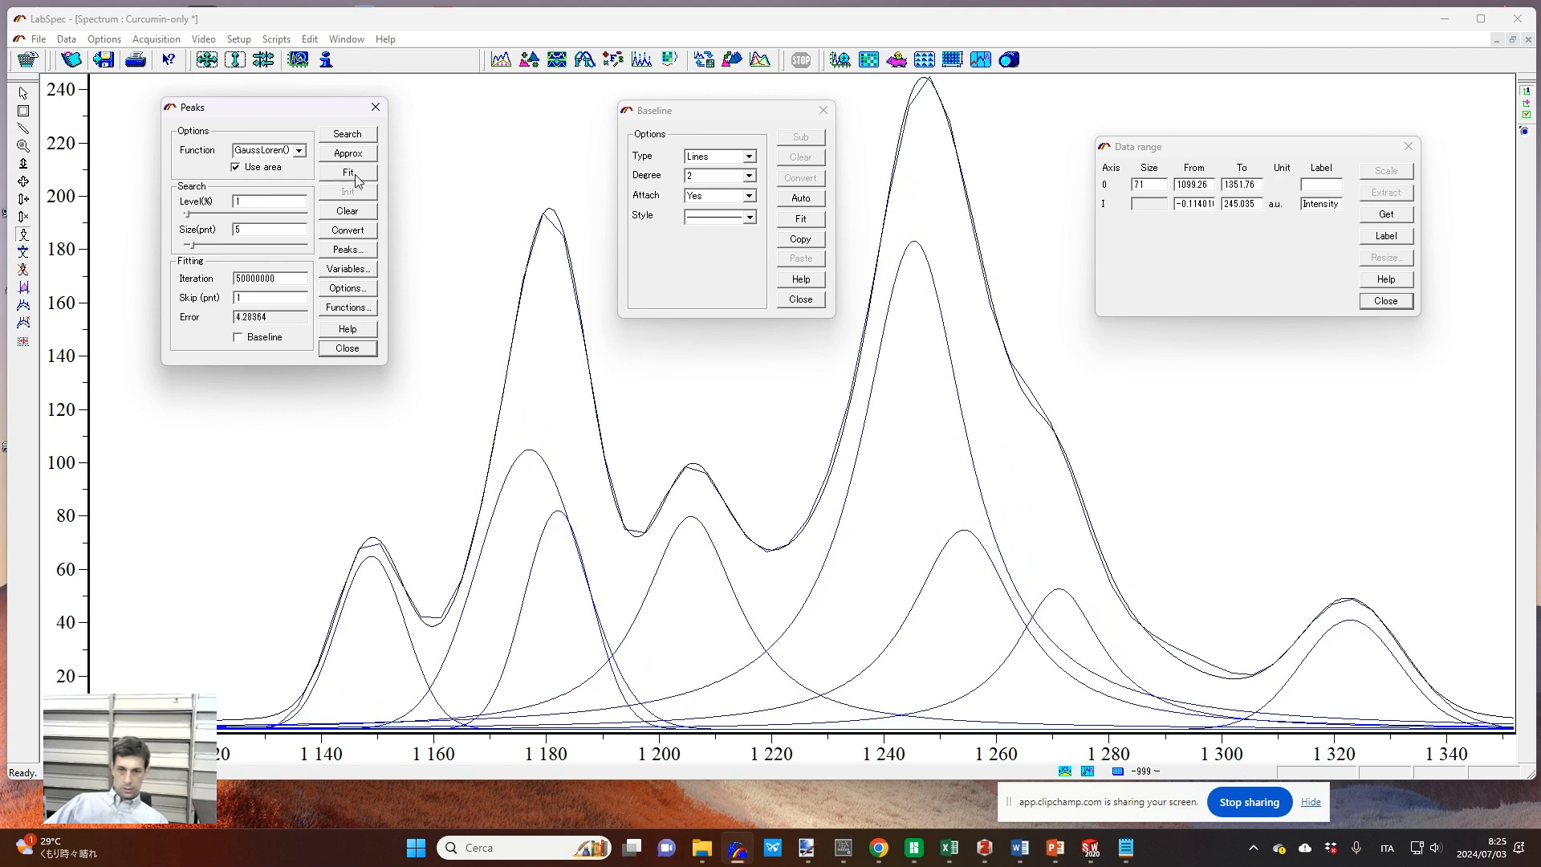
{"action": "left_click", "coordinate": [348, 173]}
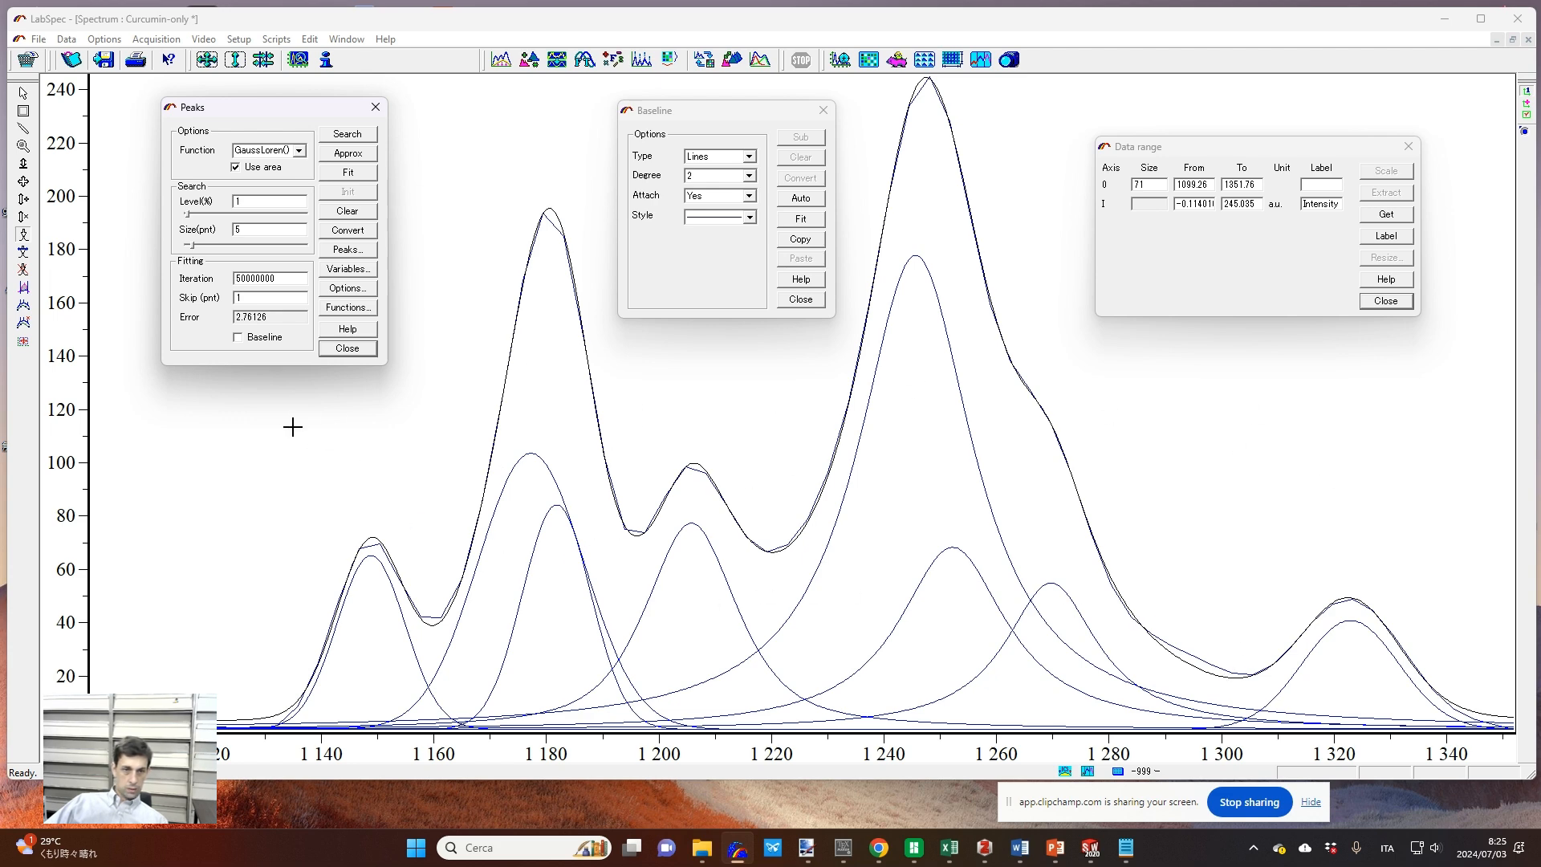
Step: Add a ninth peak at about 1294 and refit all peaks several times
{"action": "left_click", "coordinate": [1189, 671]}
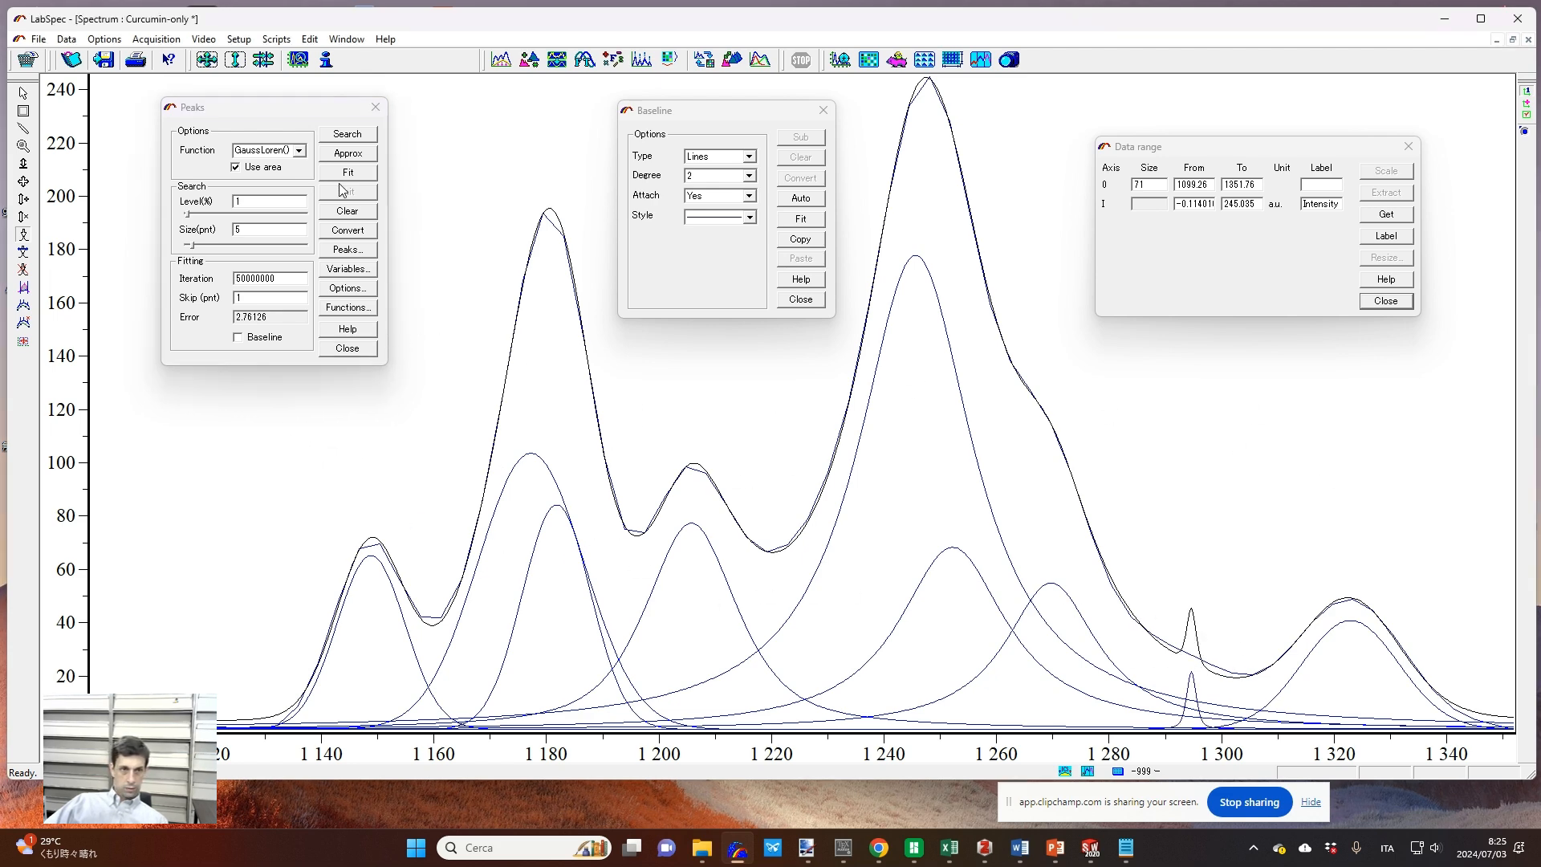
{"action": "left_click", "coordinate": [361, 174]}
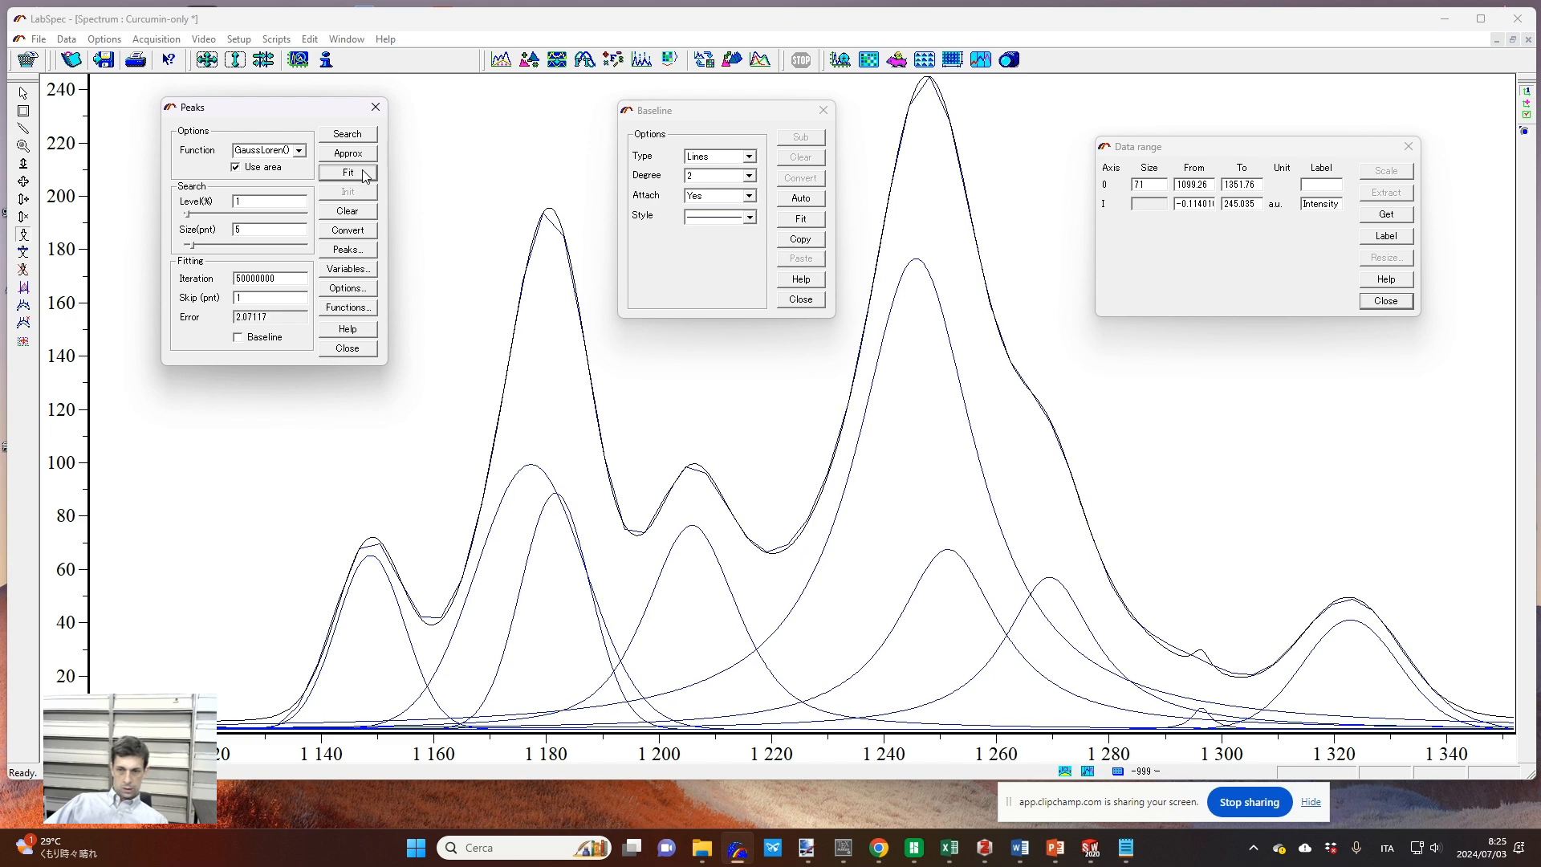
{"action": "left_click", "coordinate": [363, 176]}
{"action": "left_click", "coordinate": [363, 175]}
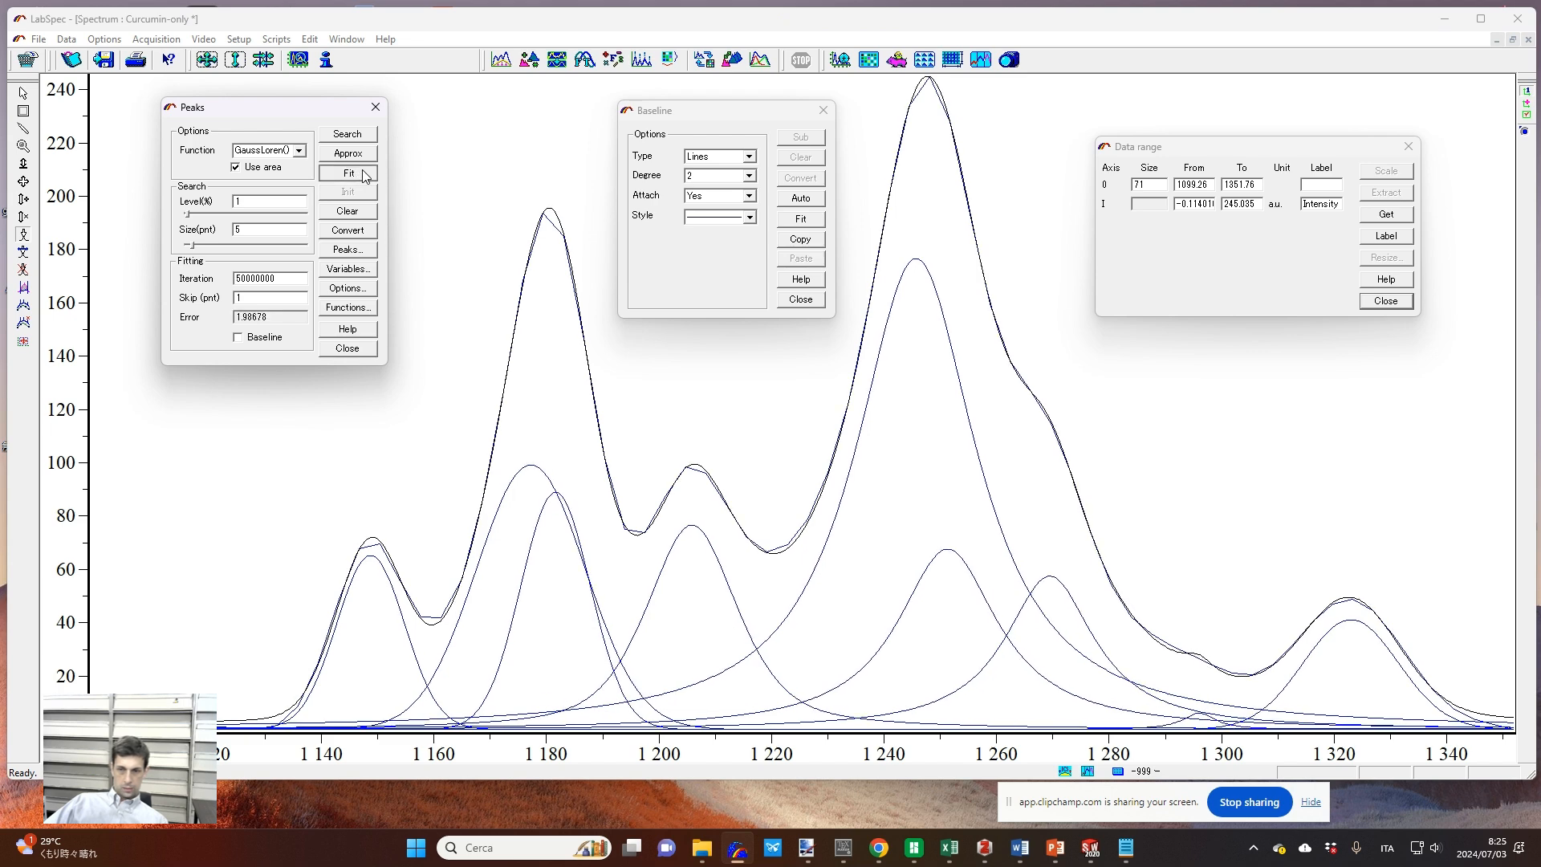
{"action": "left_click", "coordinate": [363, 176]}
{"action": "left_click", "coordinate": [363, 176]}
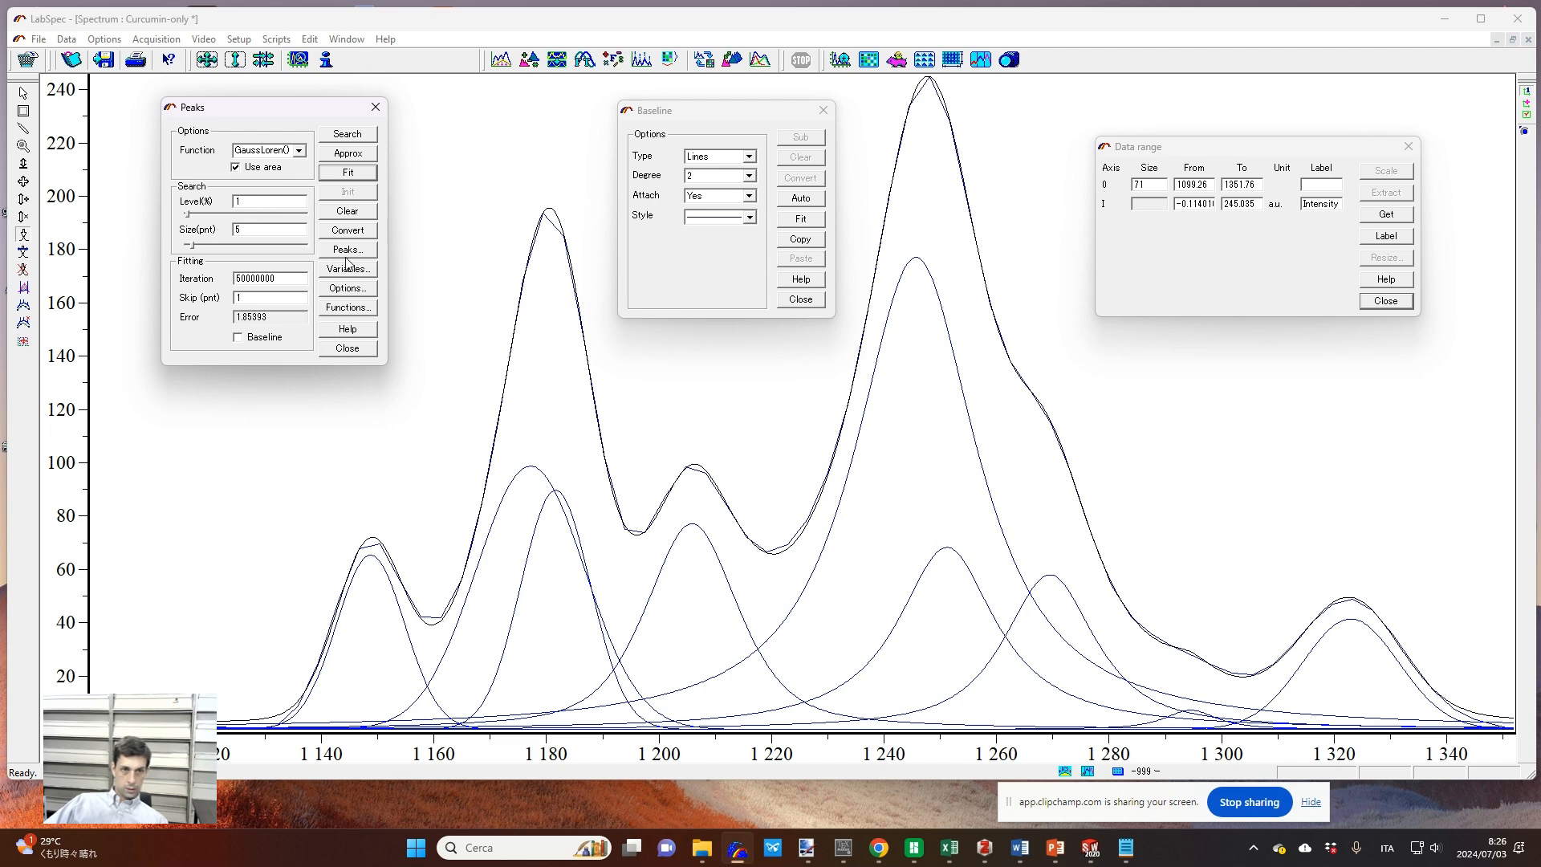
Step: Remove the small peak near 1251 beneath the main band and refit the remaining peaks
{"action": "left_click", "coordinate": [23, 270]}
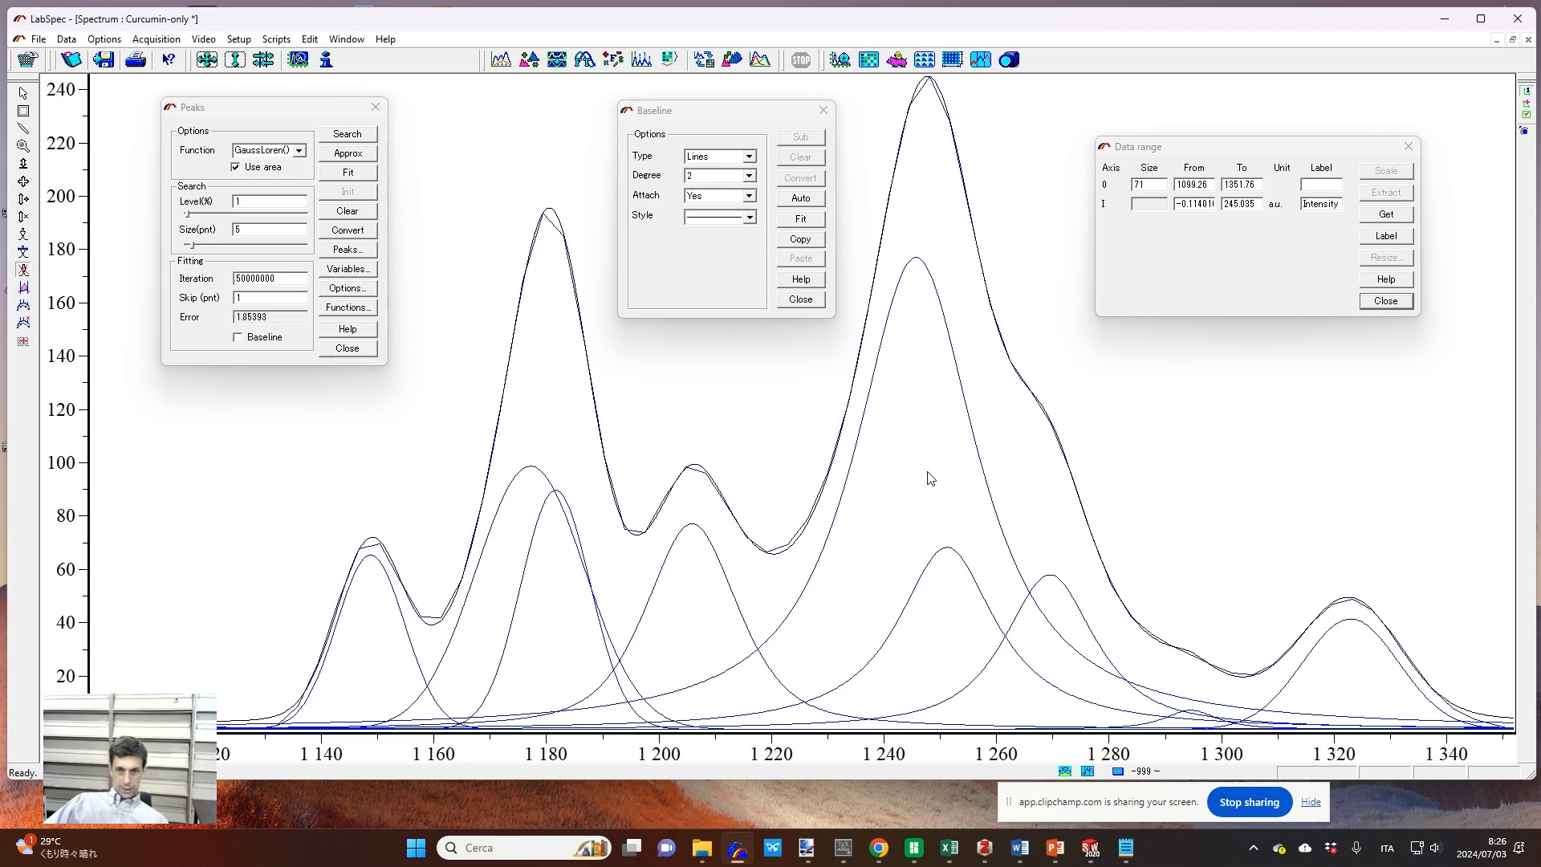
{"action": "left_click", "coordinate": [944, 581]}
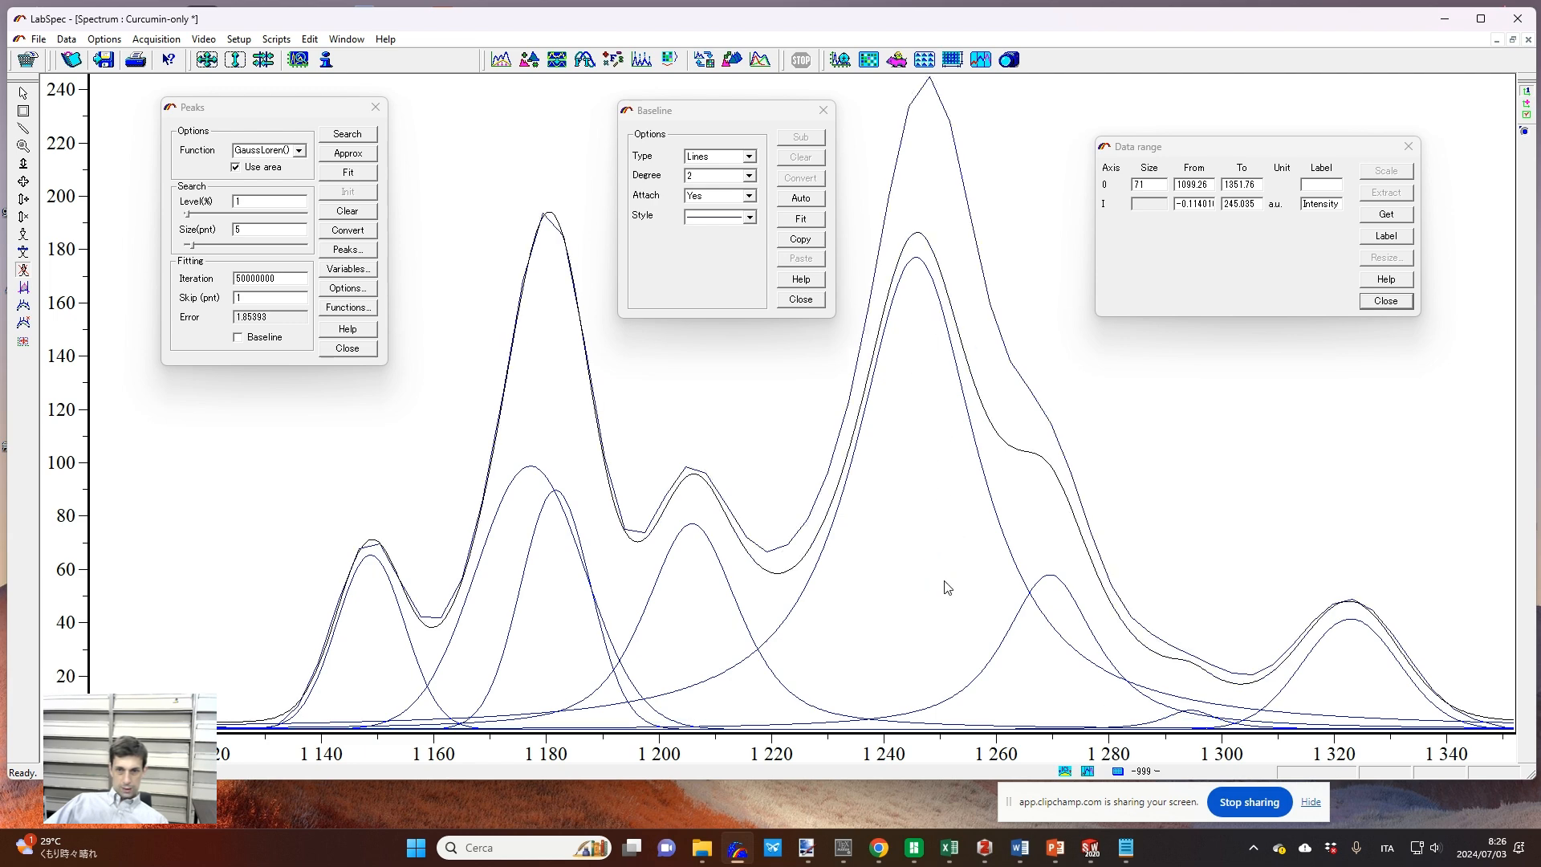
{"action": "left_click", "coordinate": [349, 174]}
{"action": "left_click", "coordinate": [350, 174]}
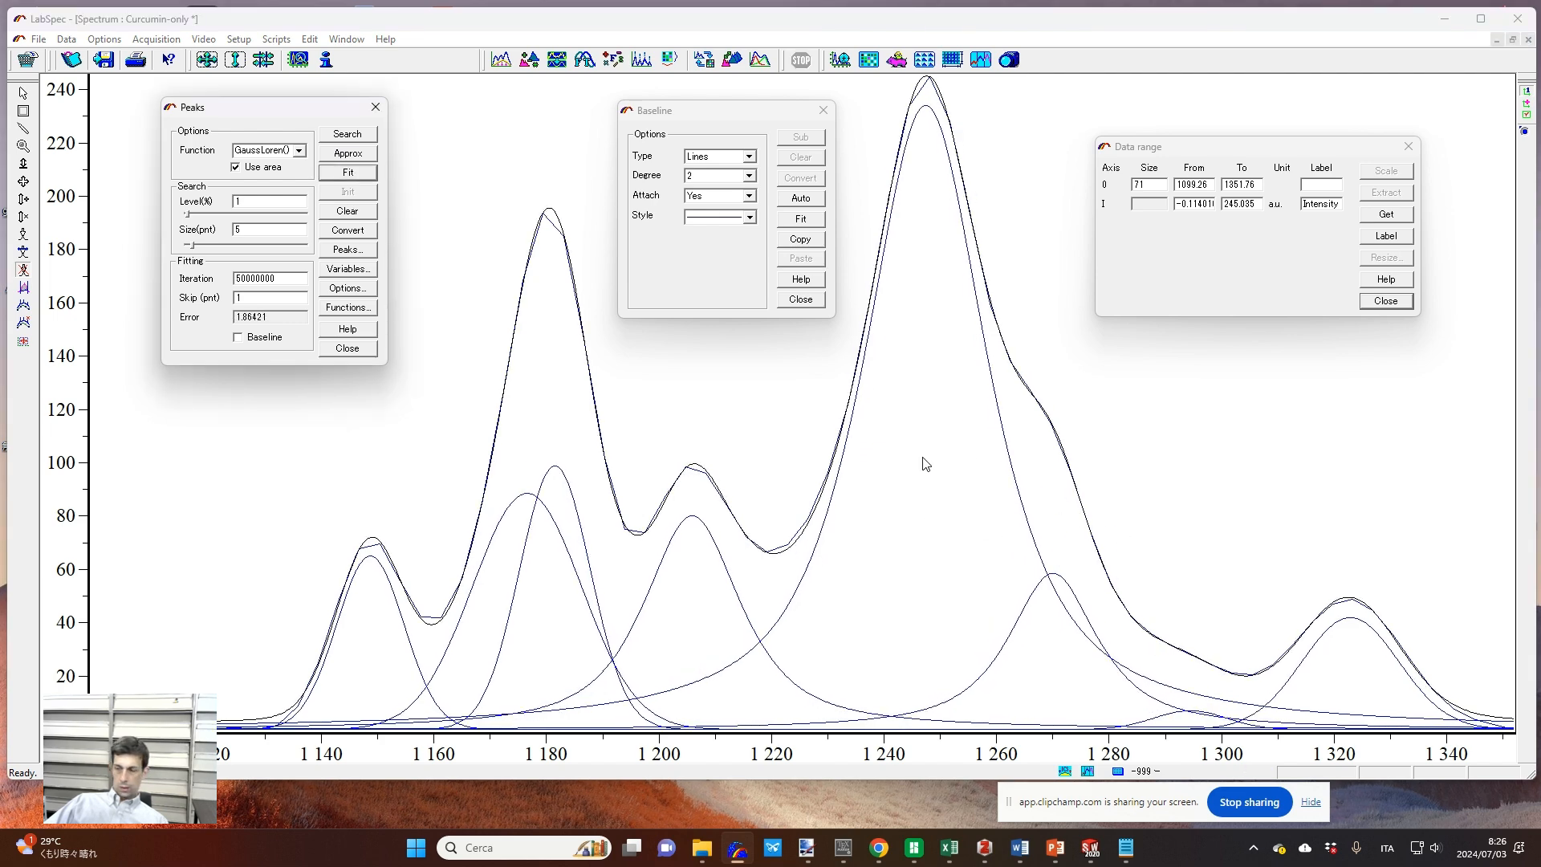